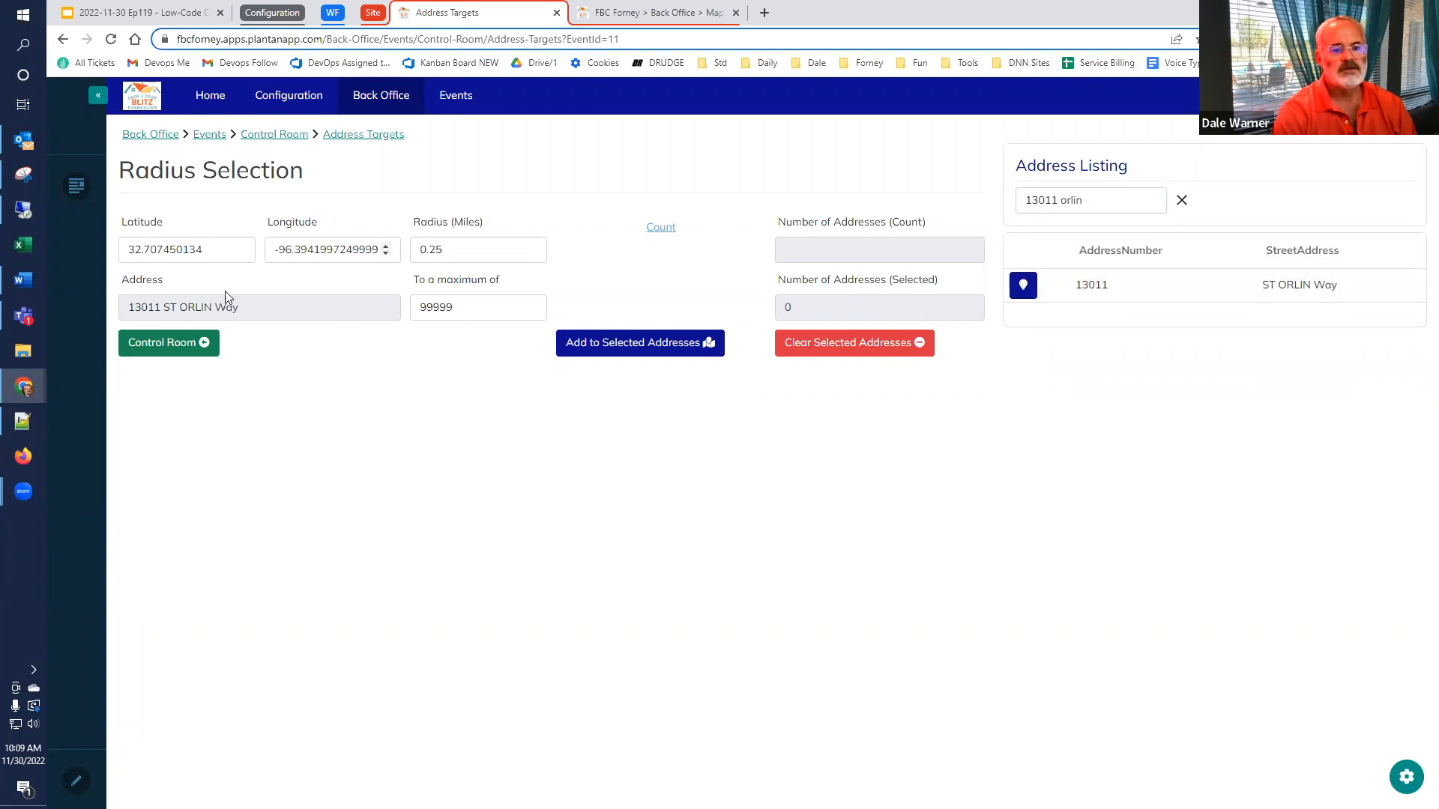
Set the radius to 0.50 miles, add the counted addresses to the selected addresses, and return to the Control Room
double_click(482, 253)
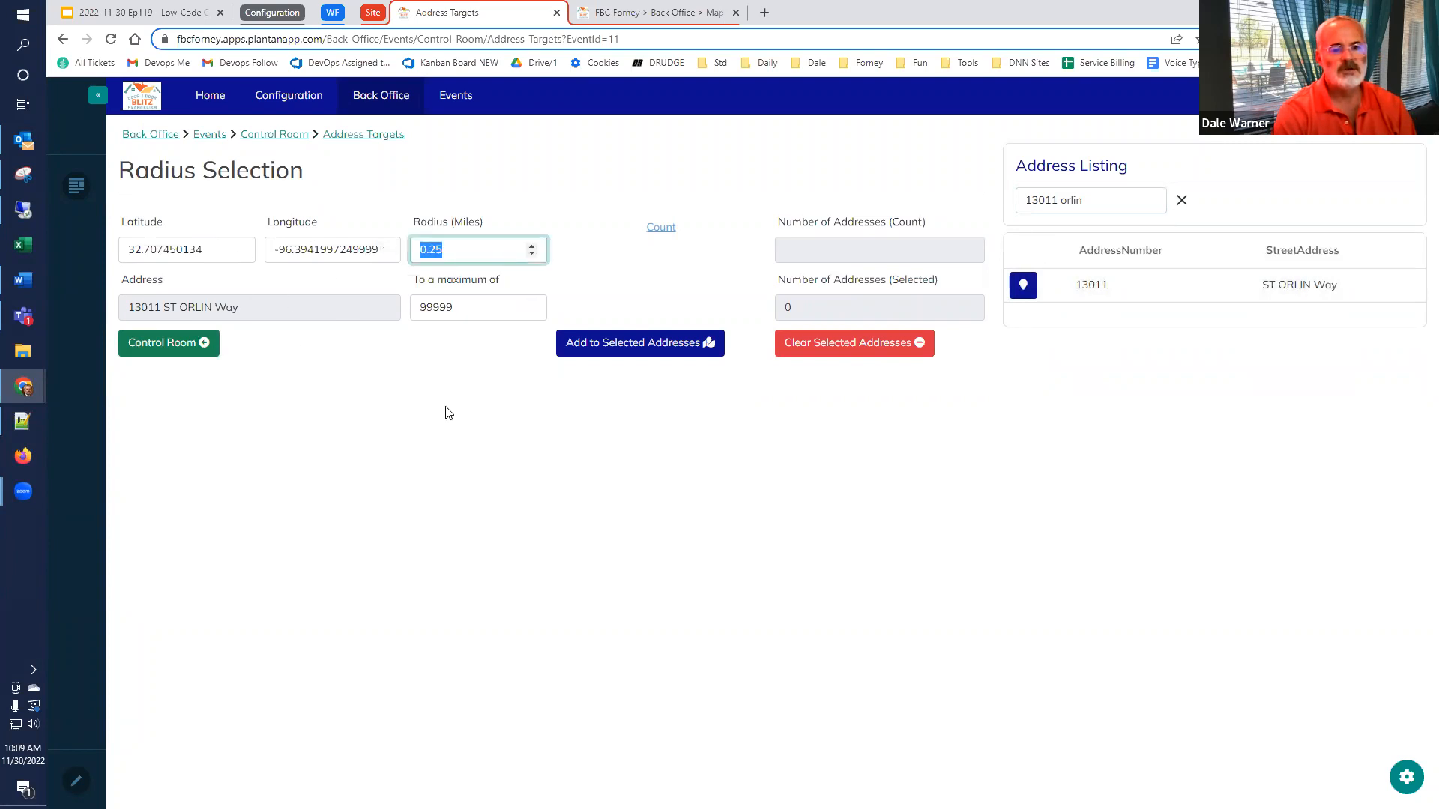
type("0")
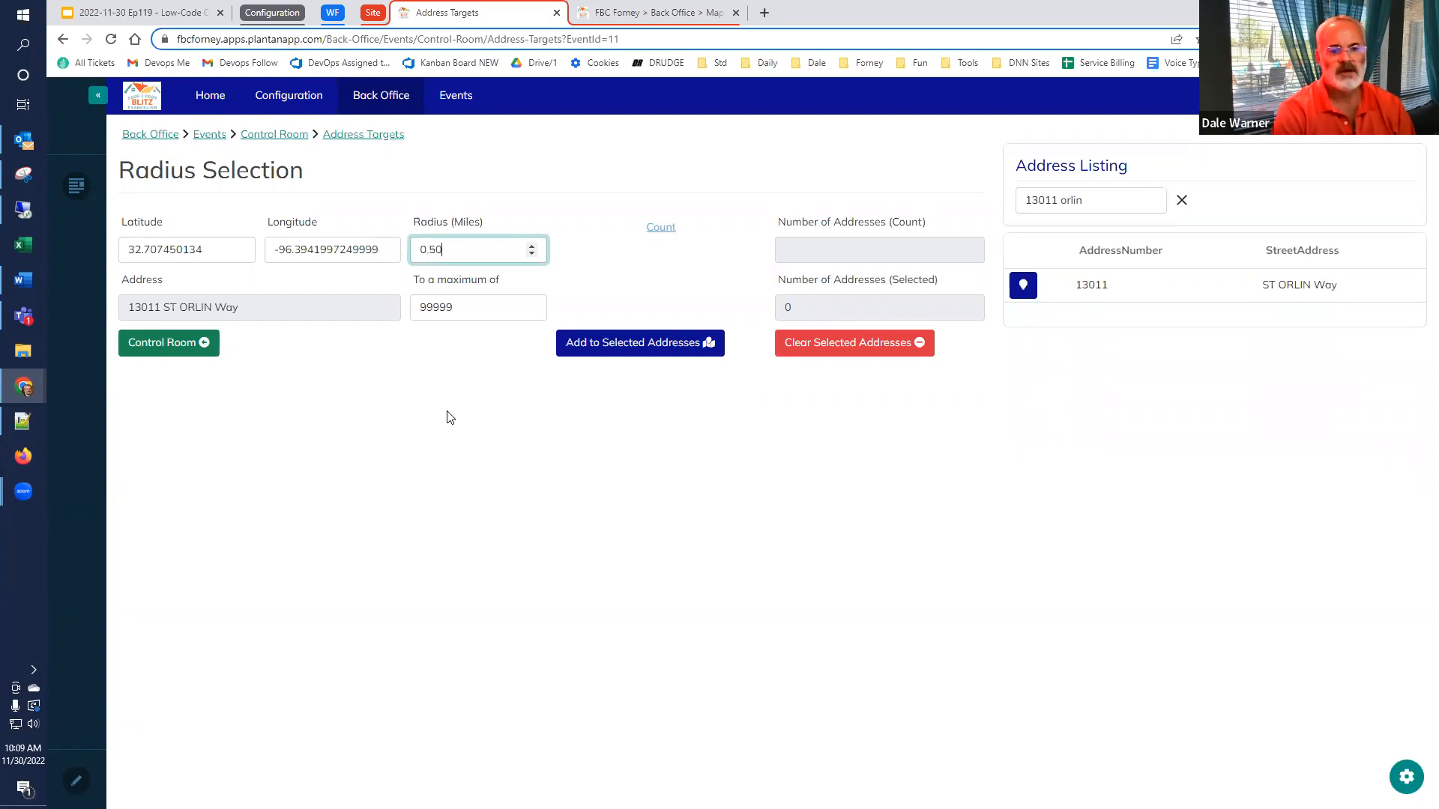
left_click(666, 230)
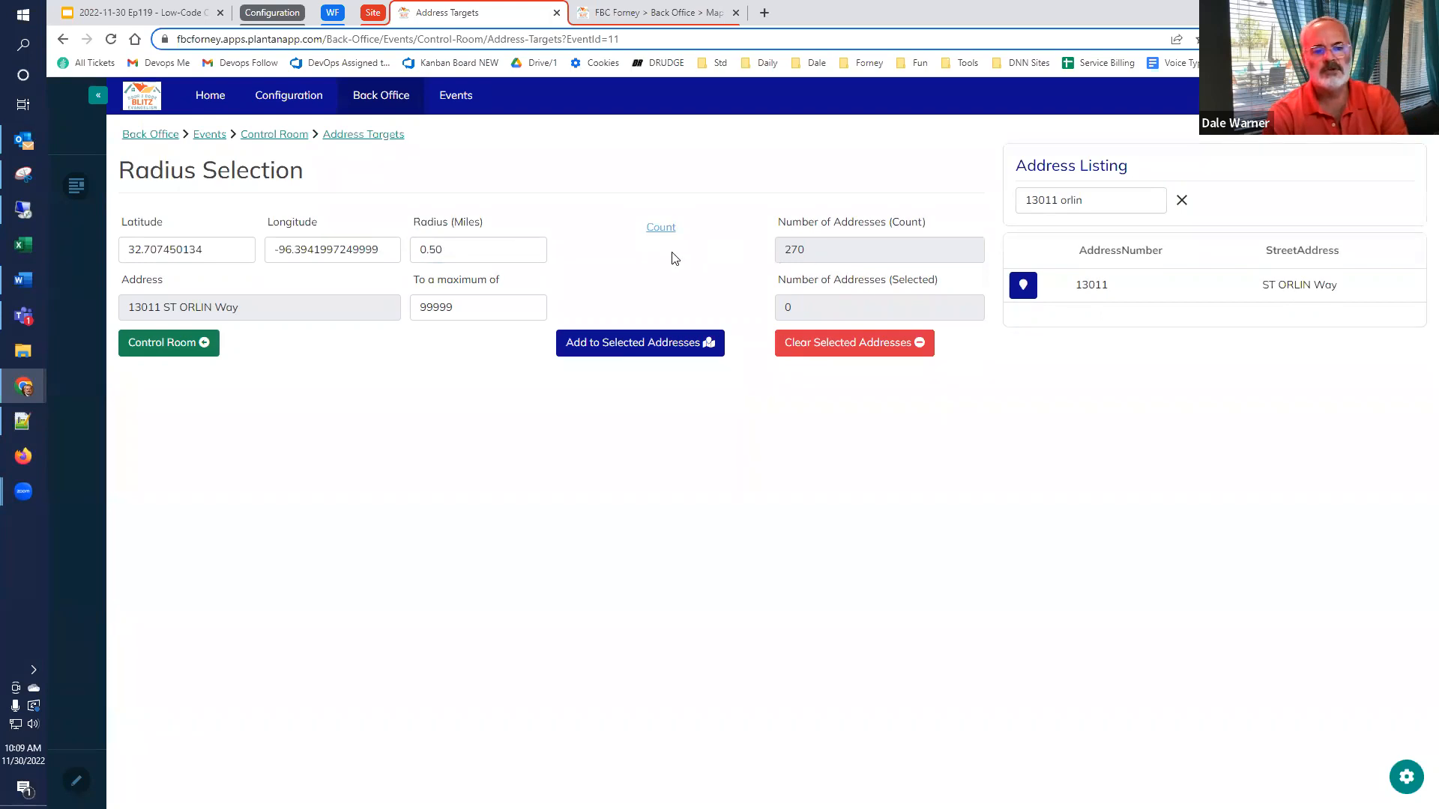
left_click(672, 351)
left_click(186, 346)
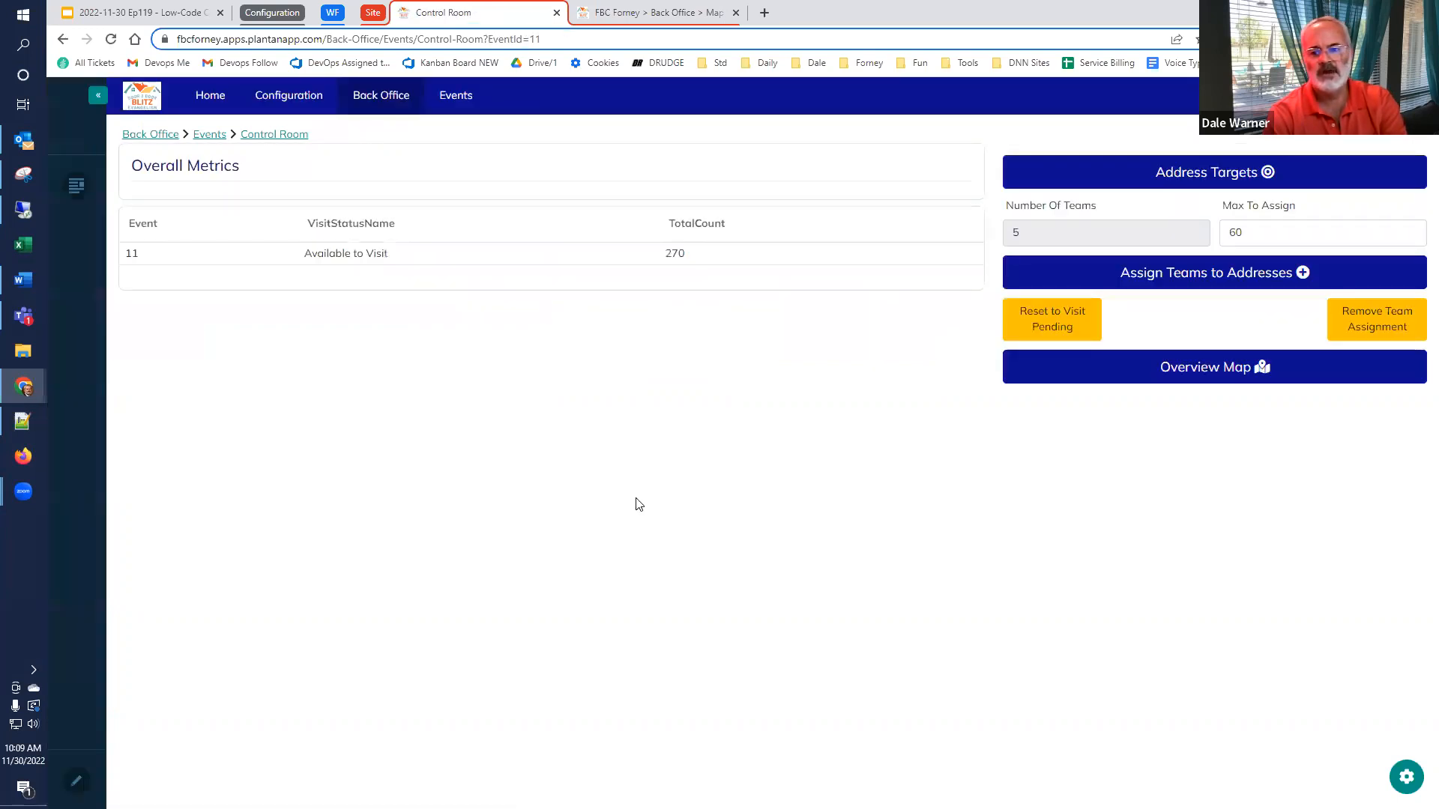
Open the event's overview map and examine how the selected addresses are spread over the neighbourhood
left_click(1202, 375)
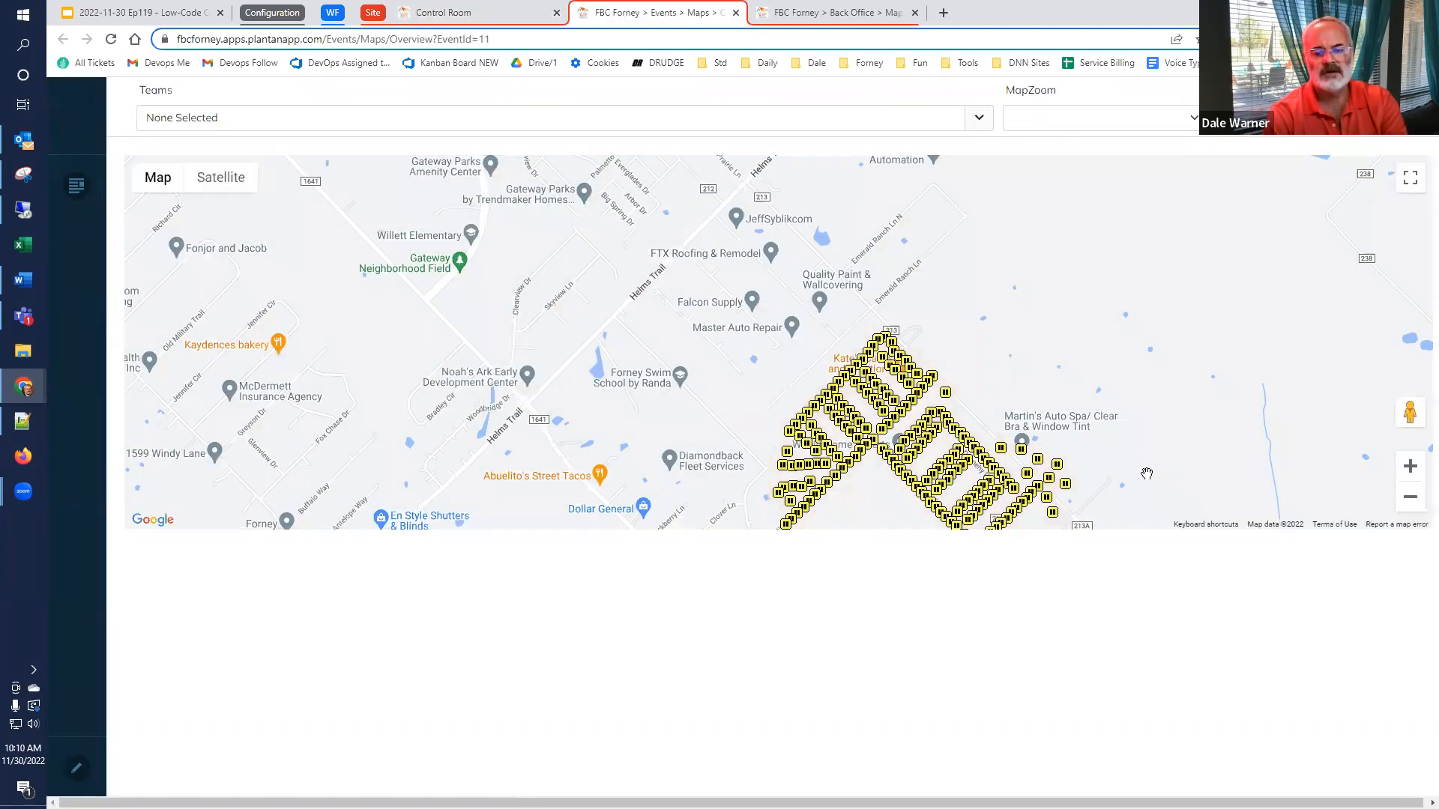
left_click_drag(1146, 474, 1077, 345)
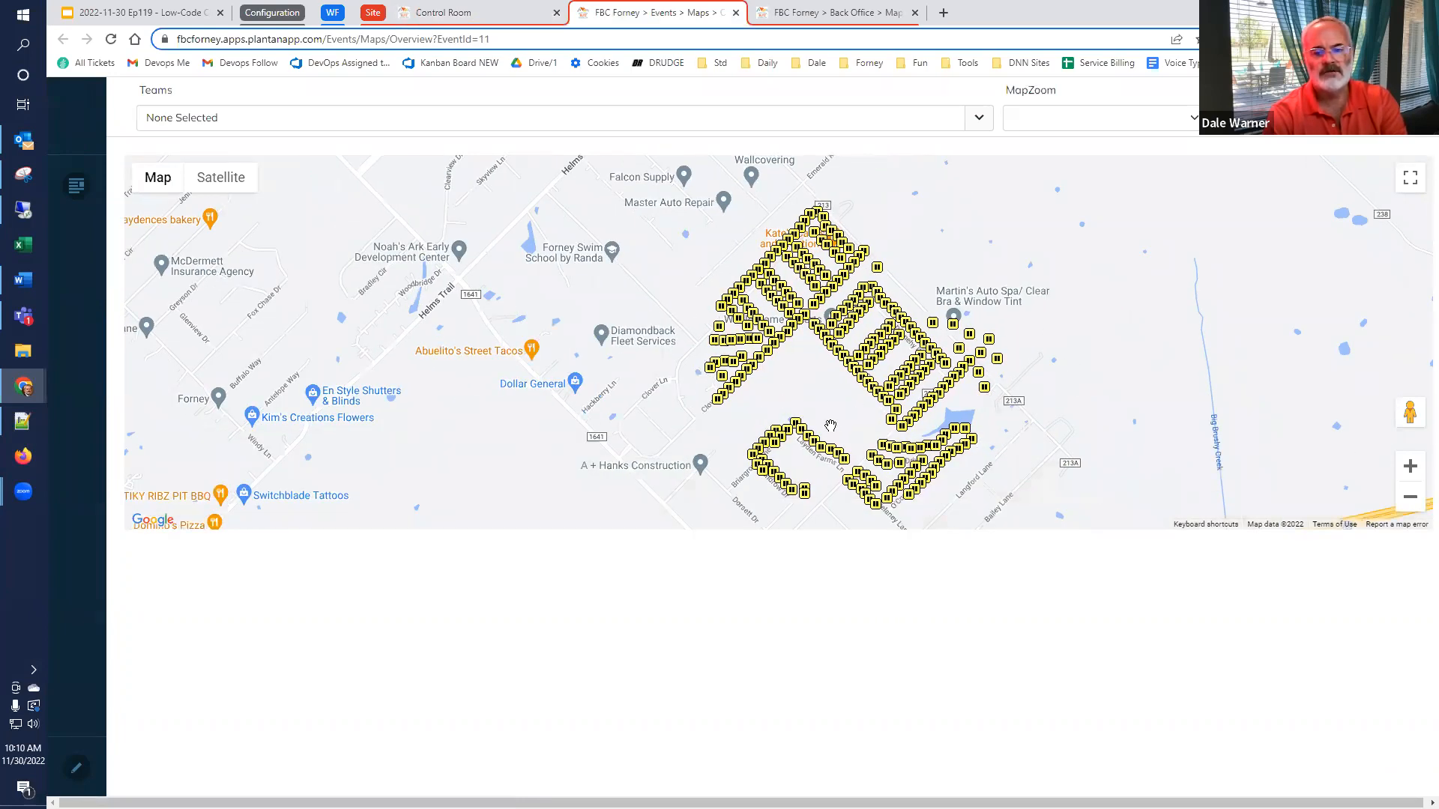
scroll(831, 423, "up", 2)
scroll(849, 385, "down", 1)
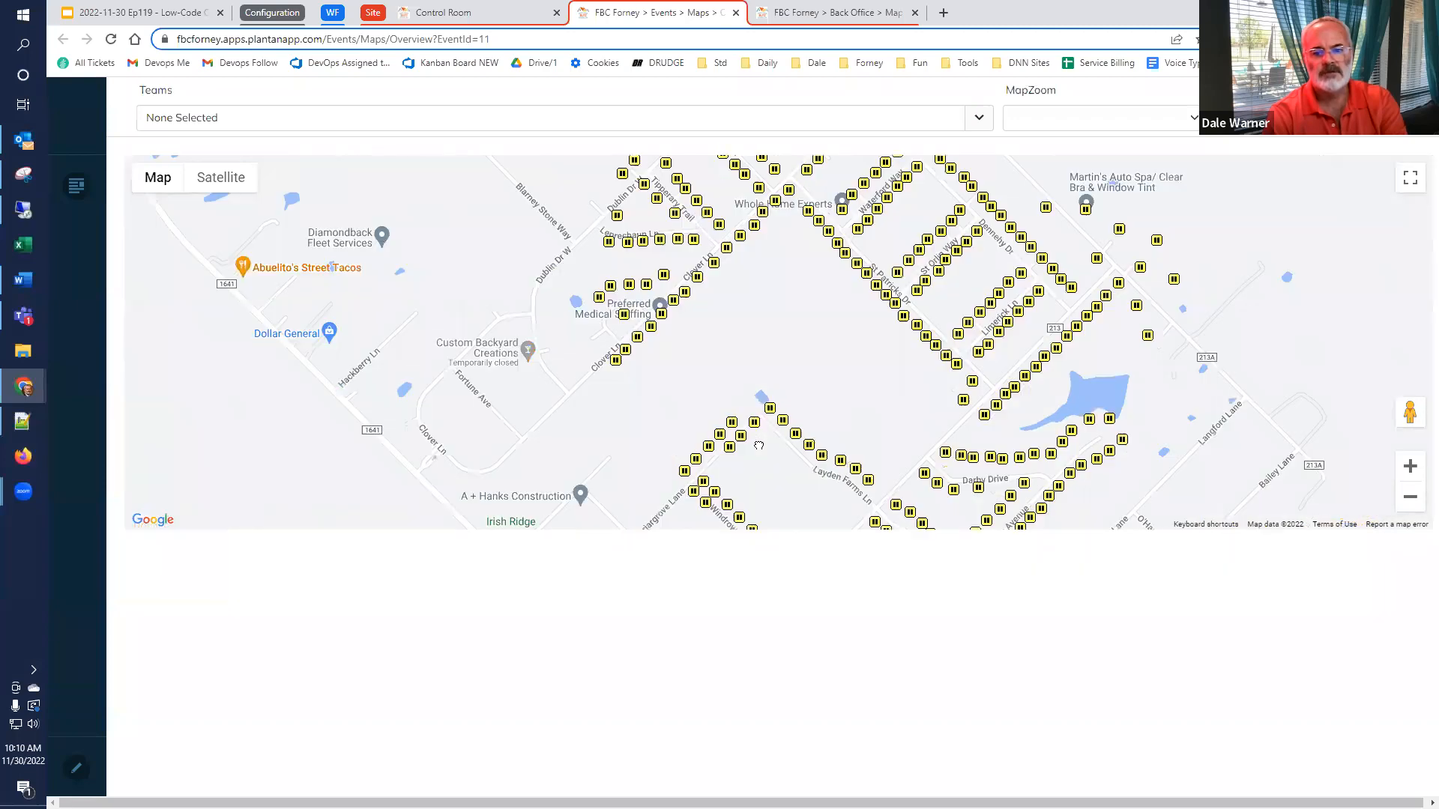
left_click_drag(759, 445, 762, 488)
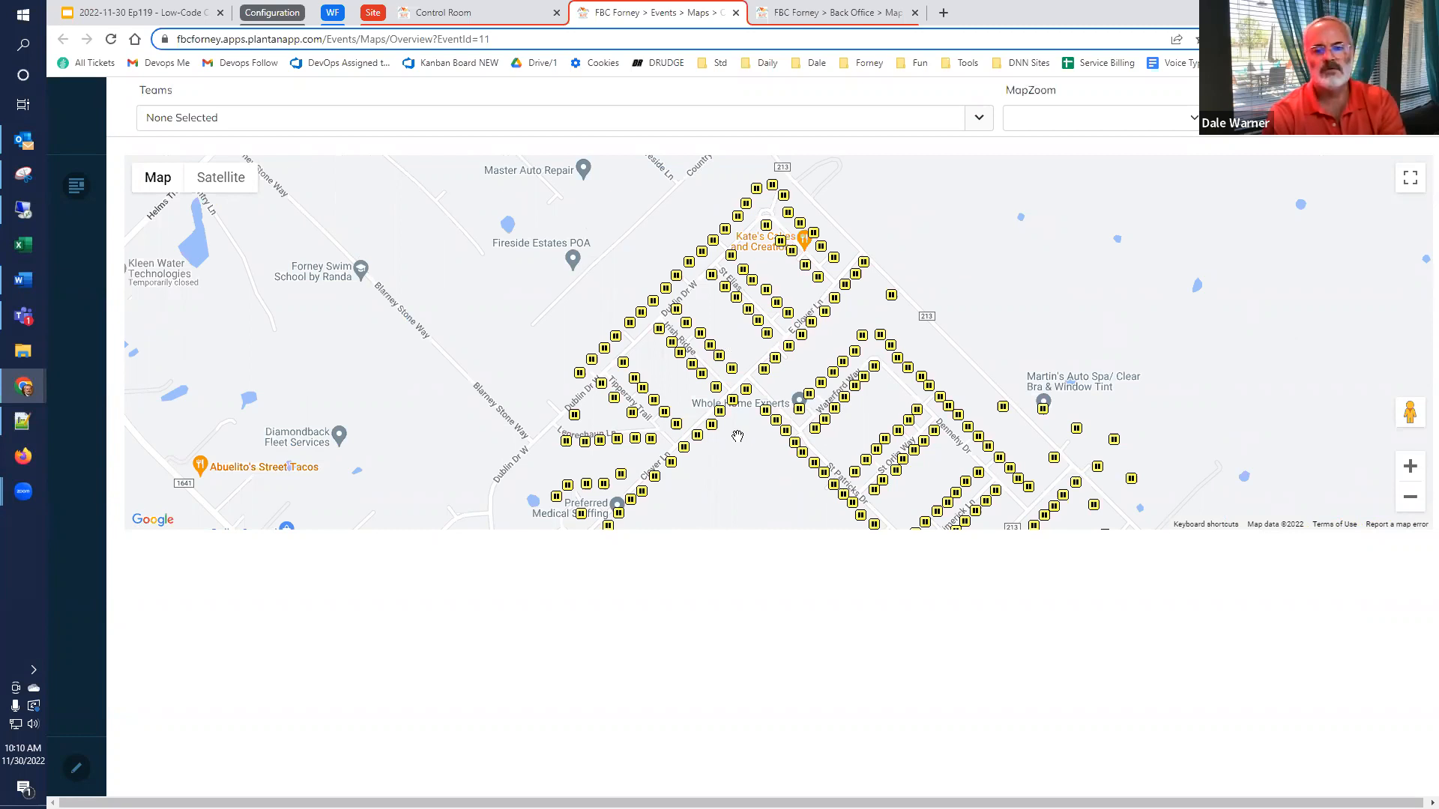
Show the address label of the house marker by the Clover Ln and St Patricks Dr corner, and close the overview map
scroll(738, 415, "up", 3)
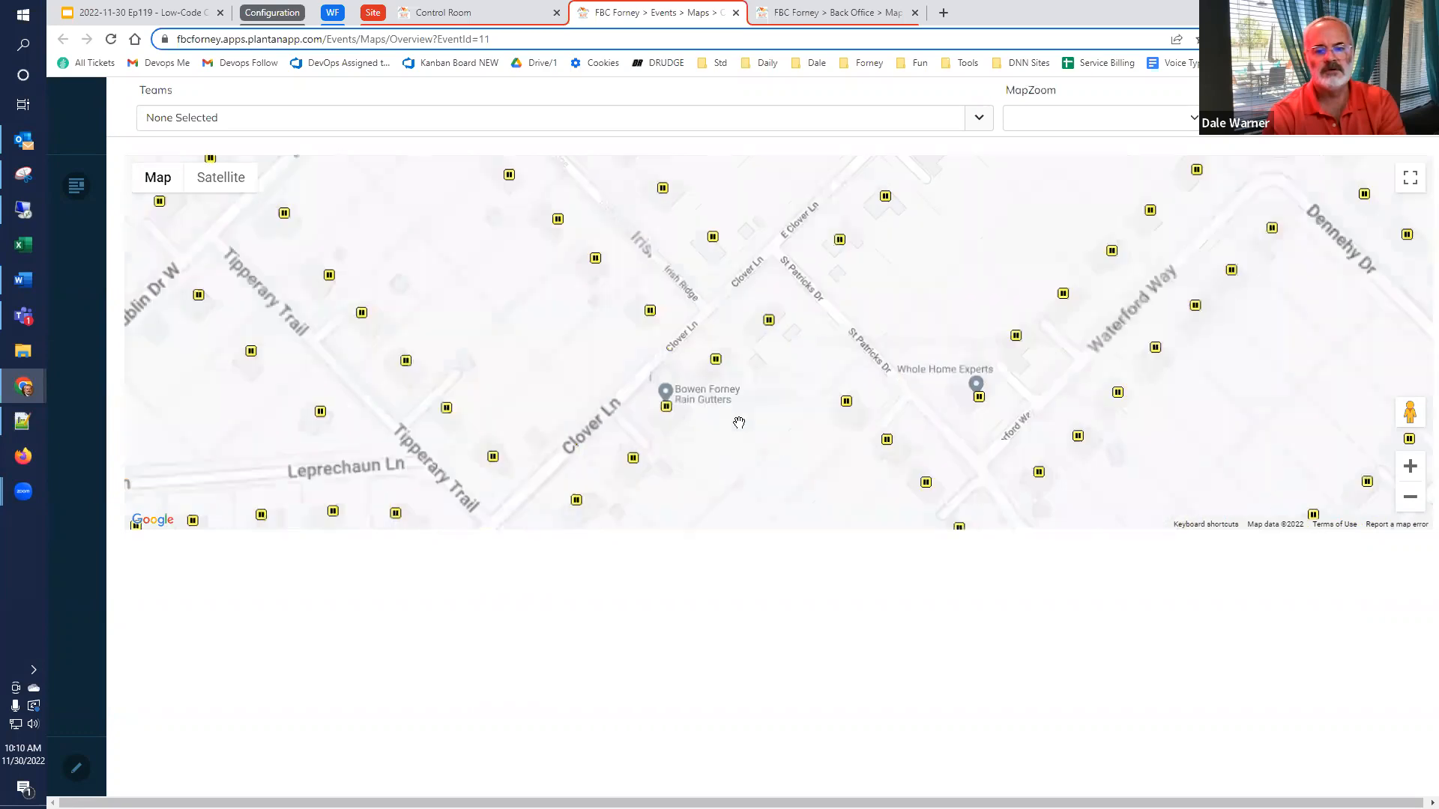
mouse_move(749, 413)
left_mouse_down()
mouse_move(976, 338)
mouse_move(943, 381)
mouse_move(770, 399)
mouse_move(713, 436)
mouse_move(700, 475)
left_mouse_up()
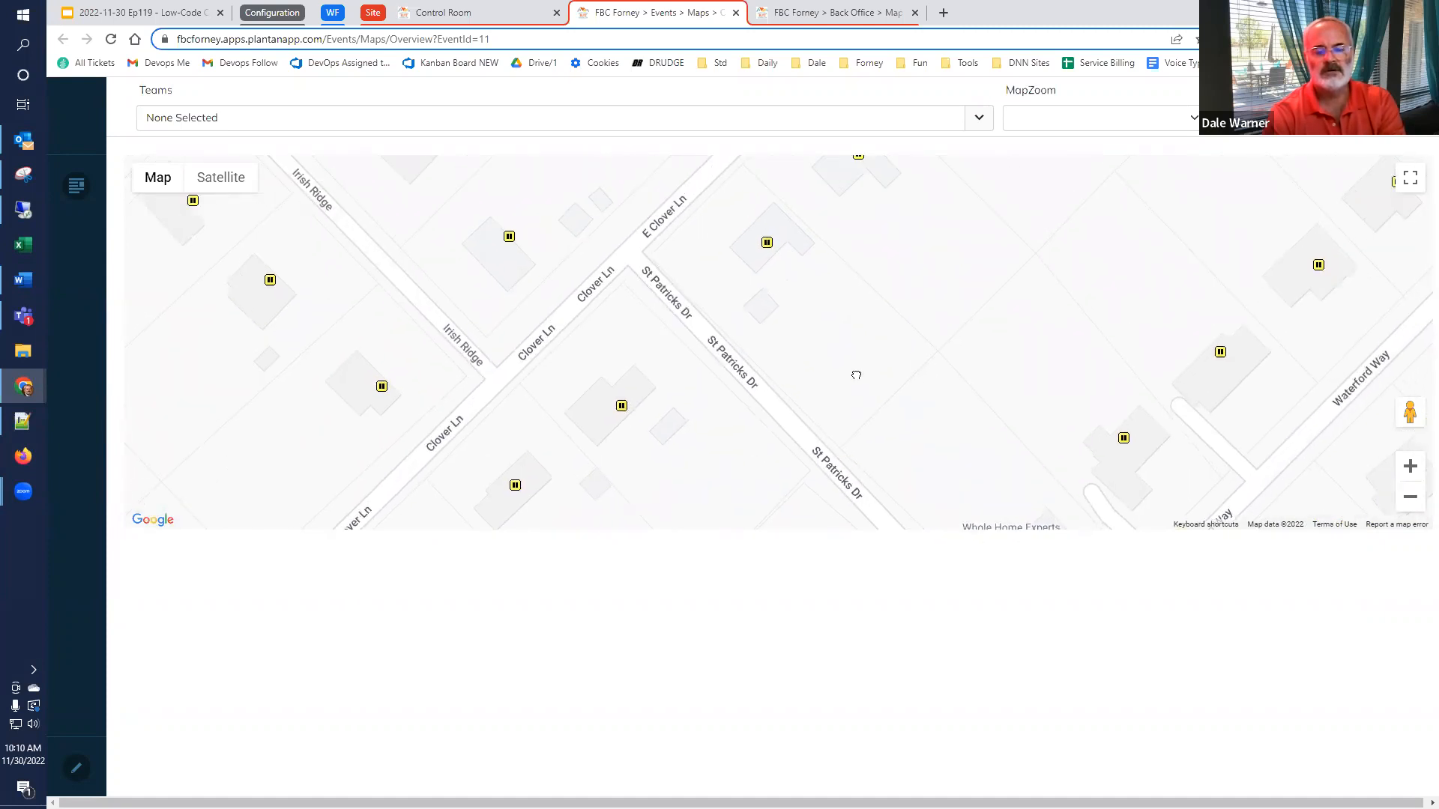
left_click_drag(855, 376, 833, 458)
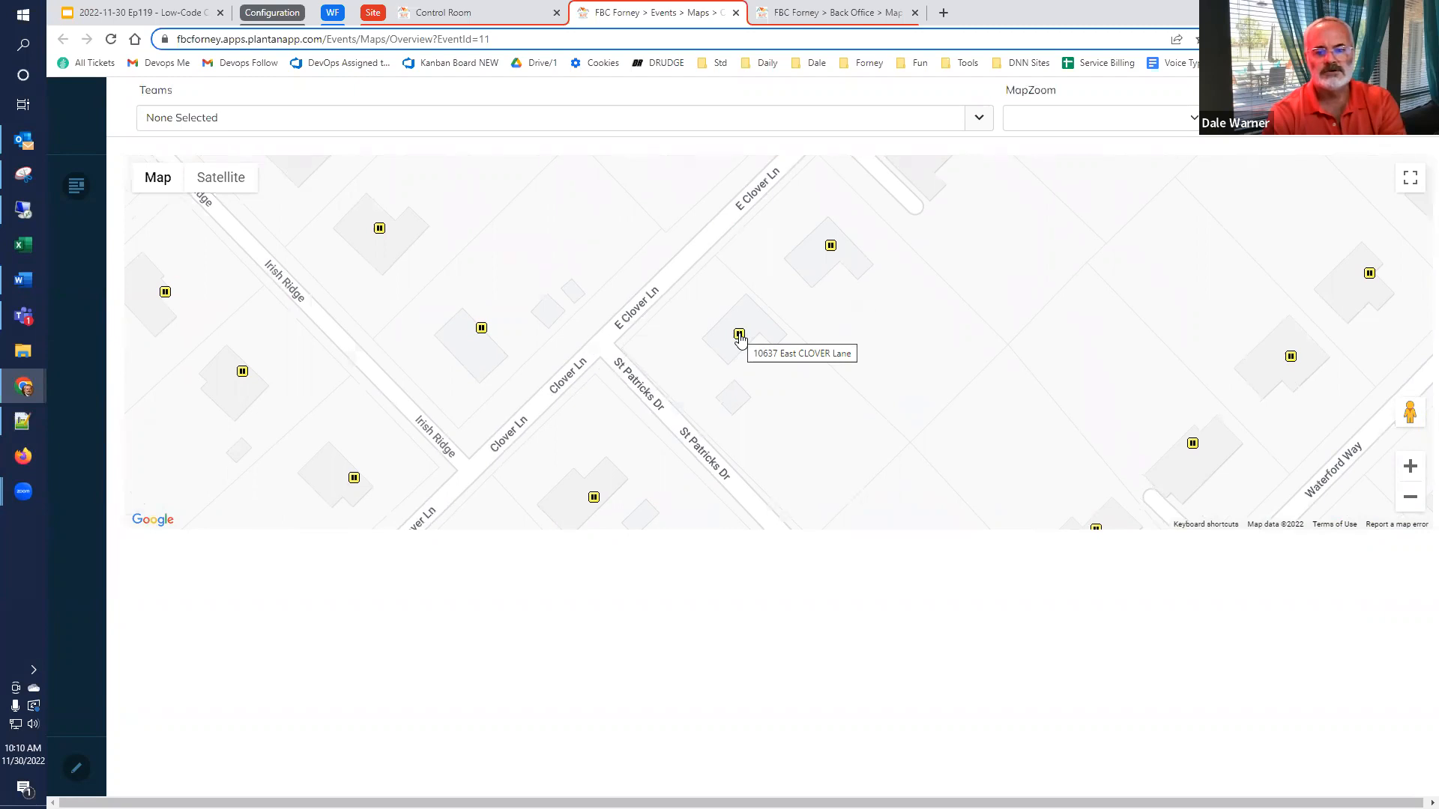
left_click(740, 337)
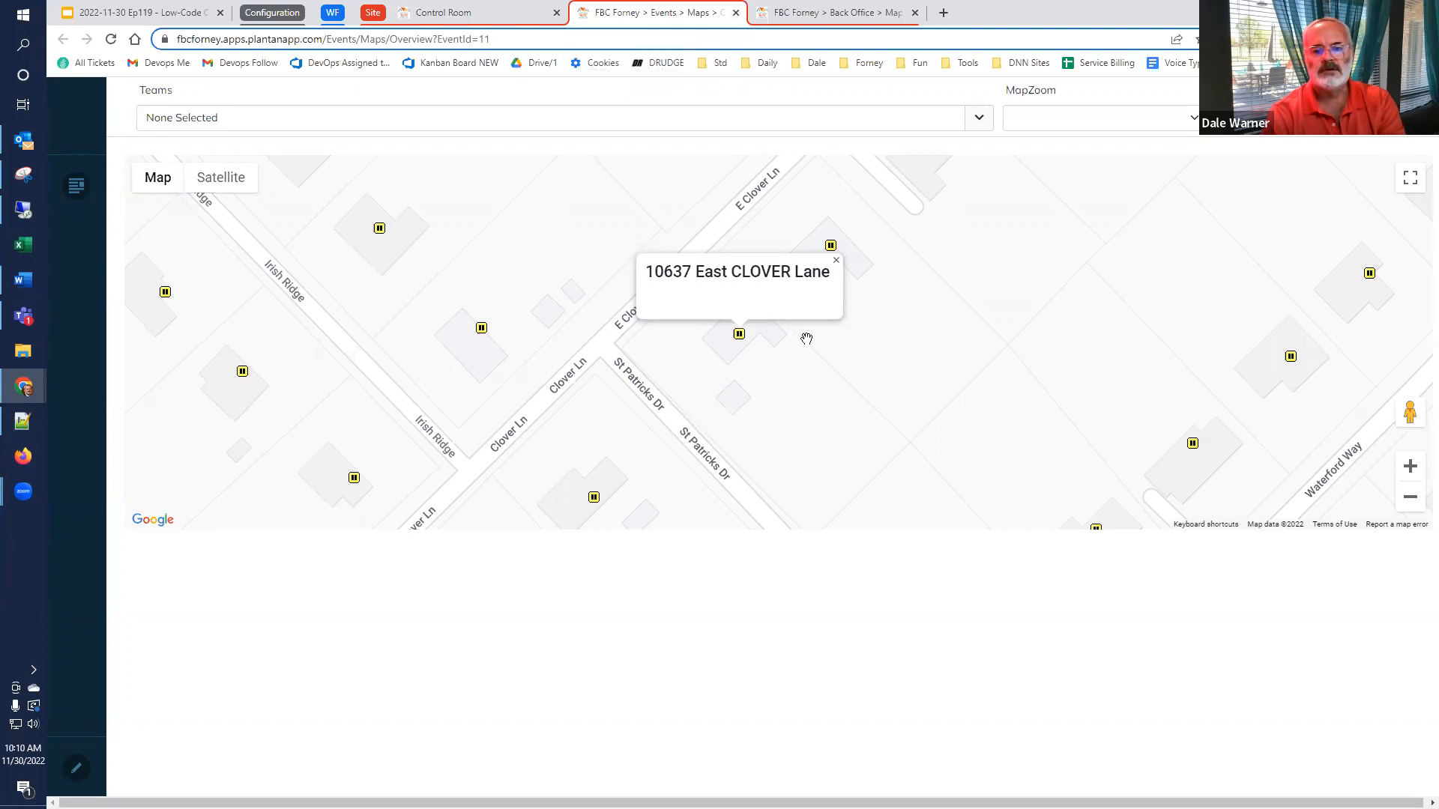
left_click(734, 14)
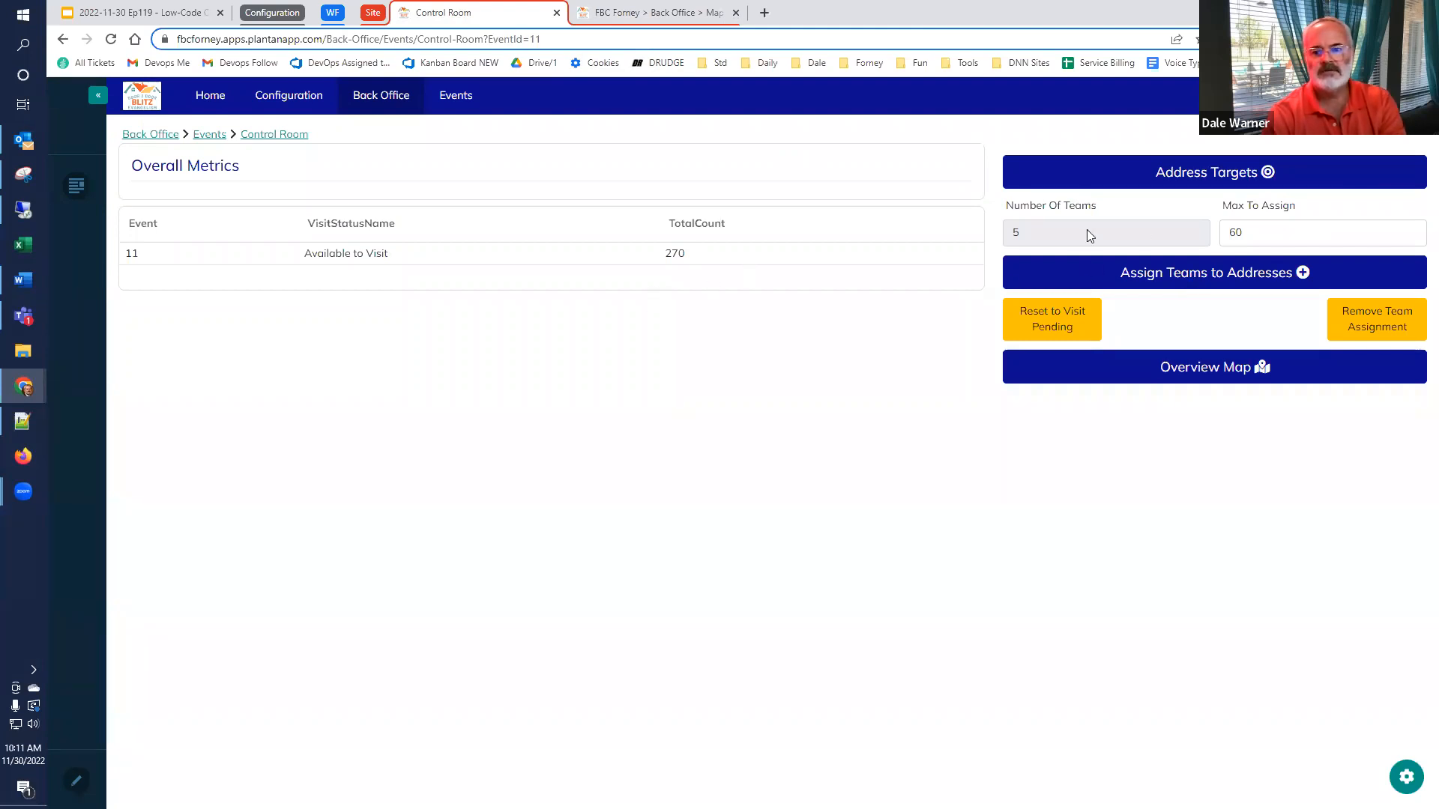
Assign the teams to the event's addresses with a maximum of 30 per team
double_click(1274, 231)
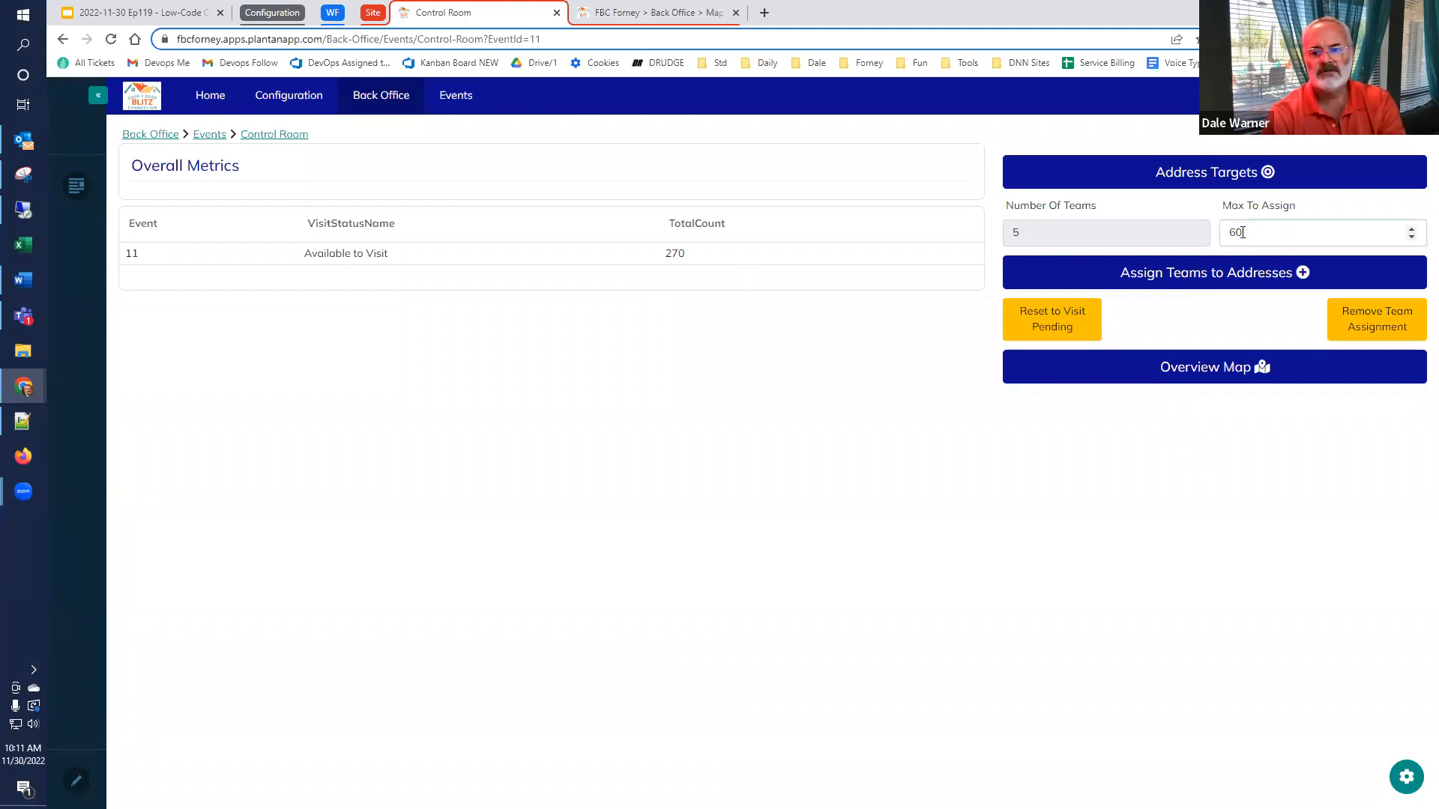
type("30")
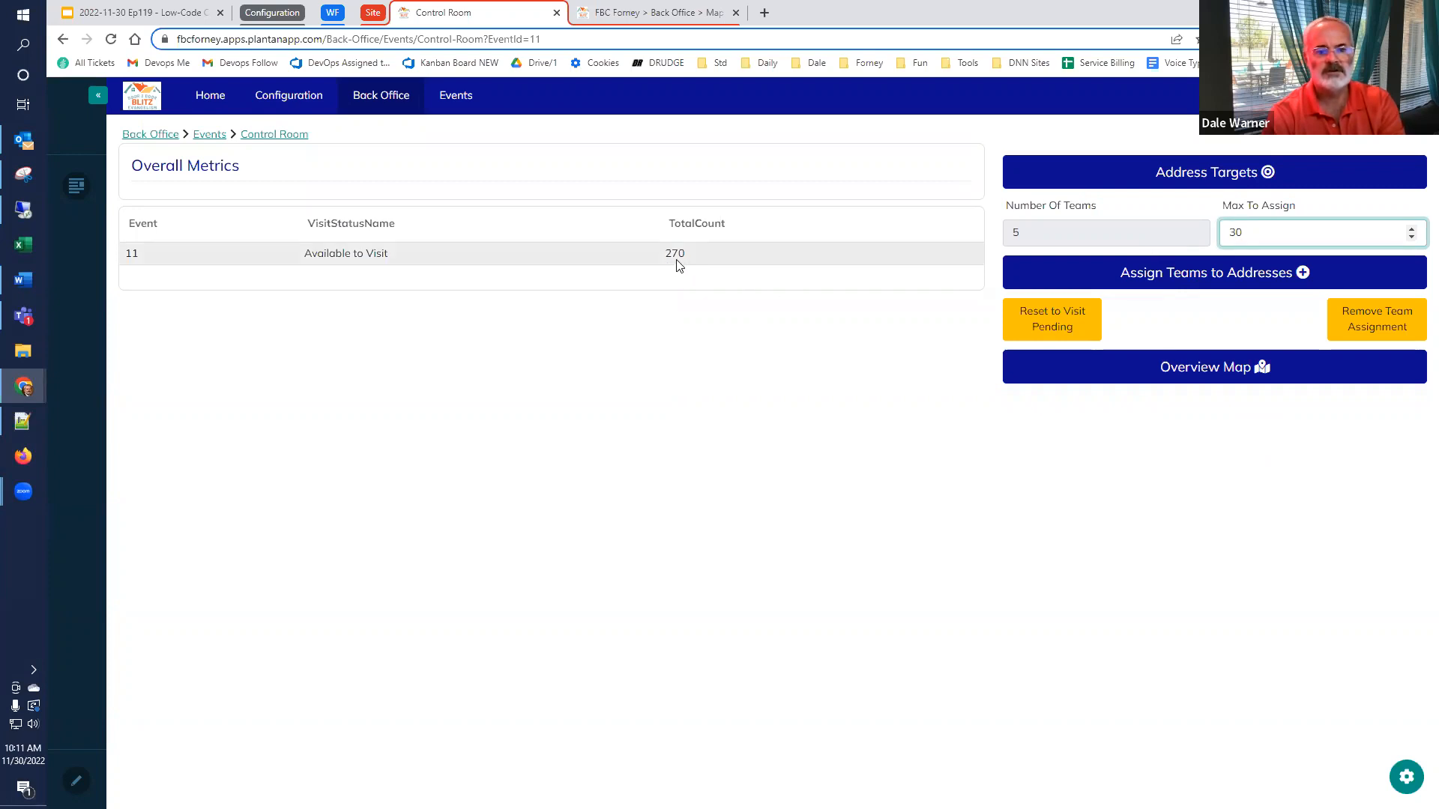
left_click(1218, 279)
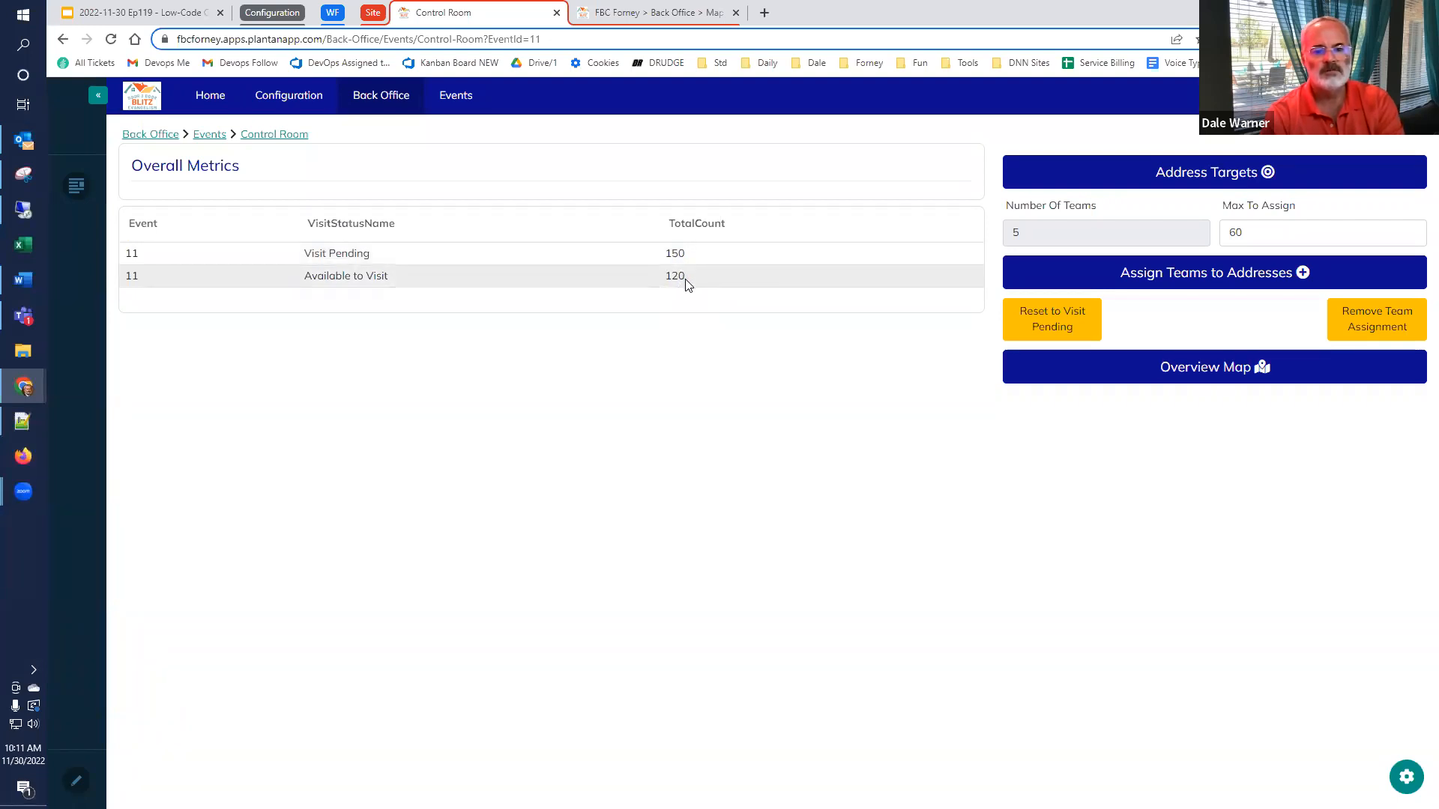
Open the overview map and filter it to the first listed team to examine that team's assigned addresses
left_click(1175, 370)
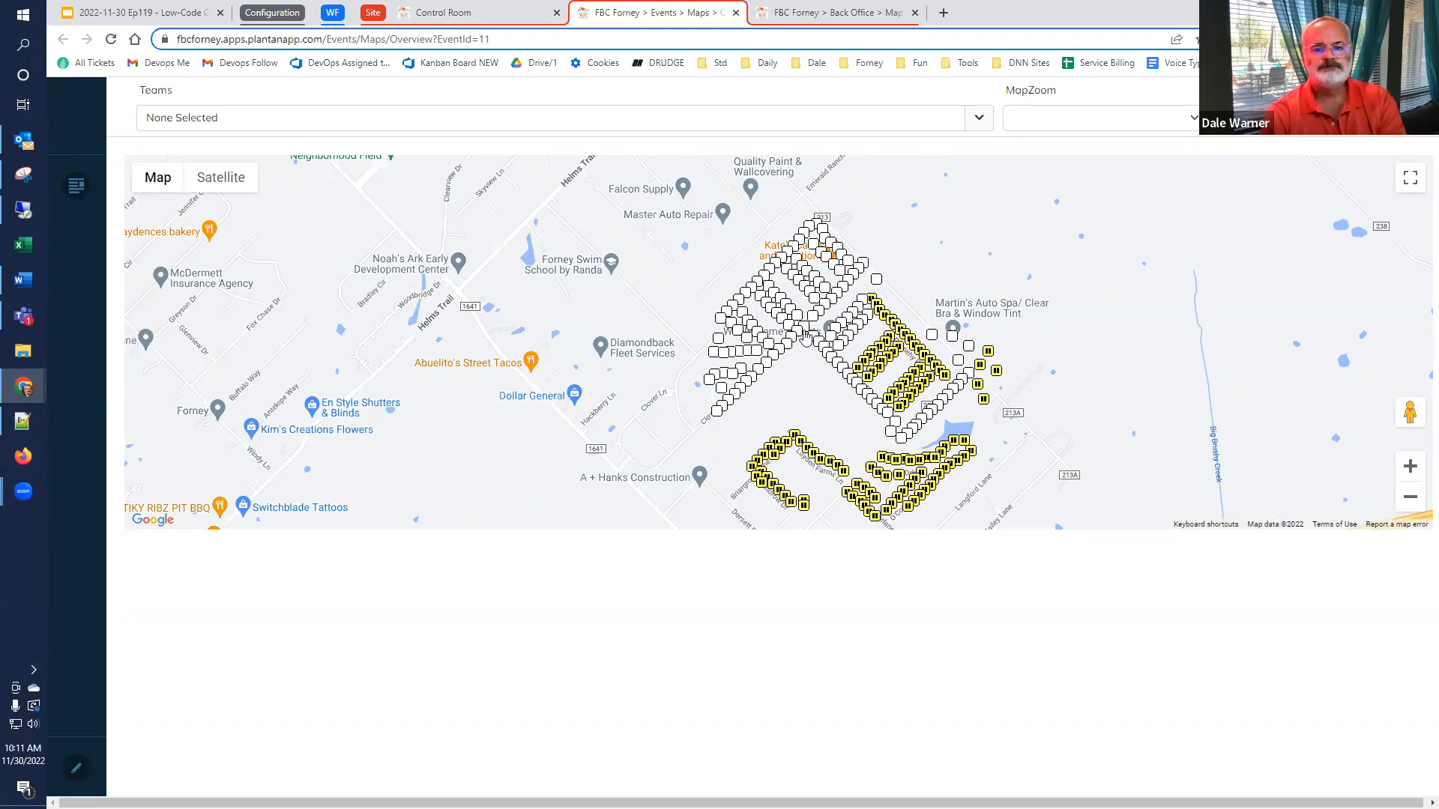
left_click(978, 120)
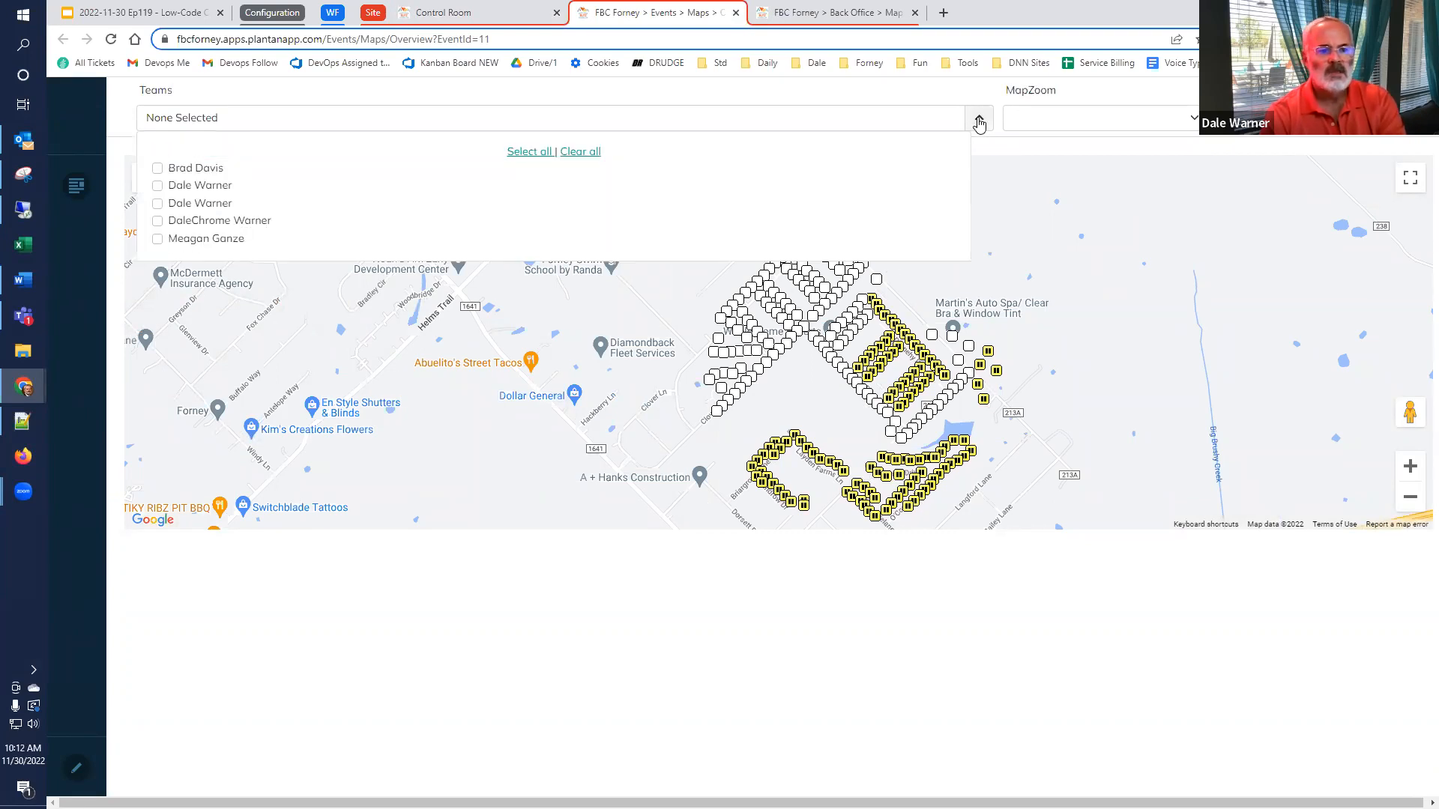
left_click(158, 168)
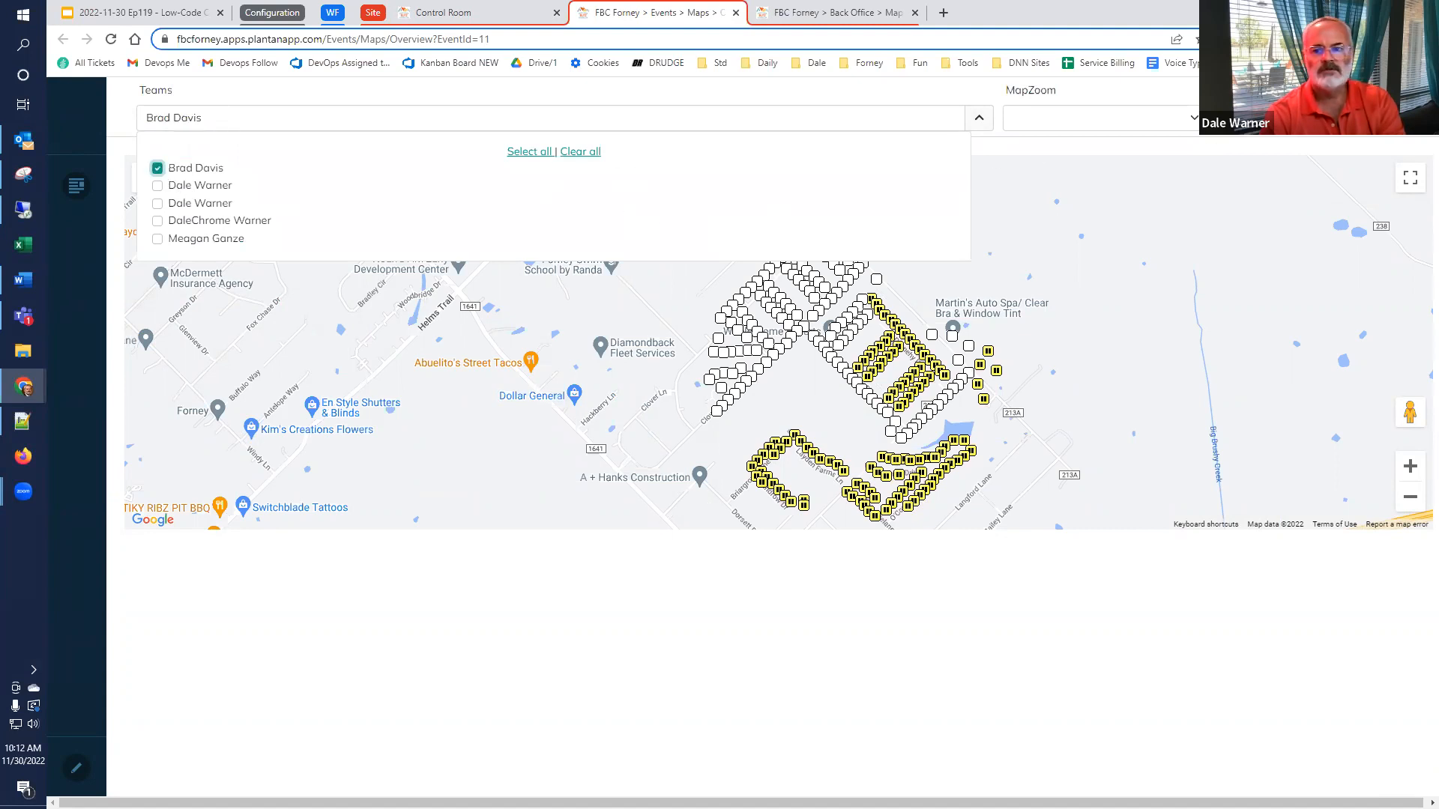
left_click(1231, 265)
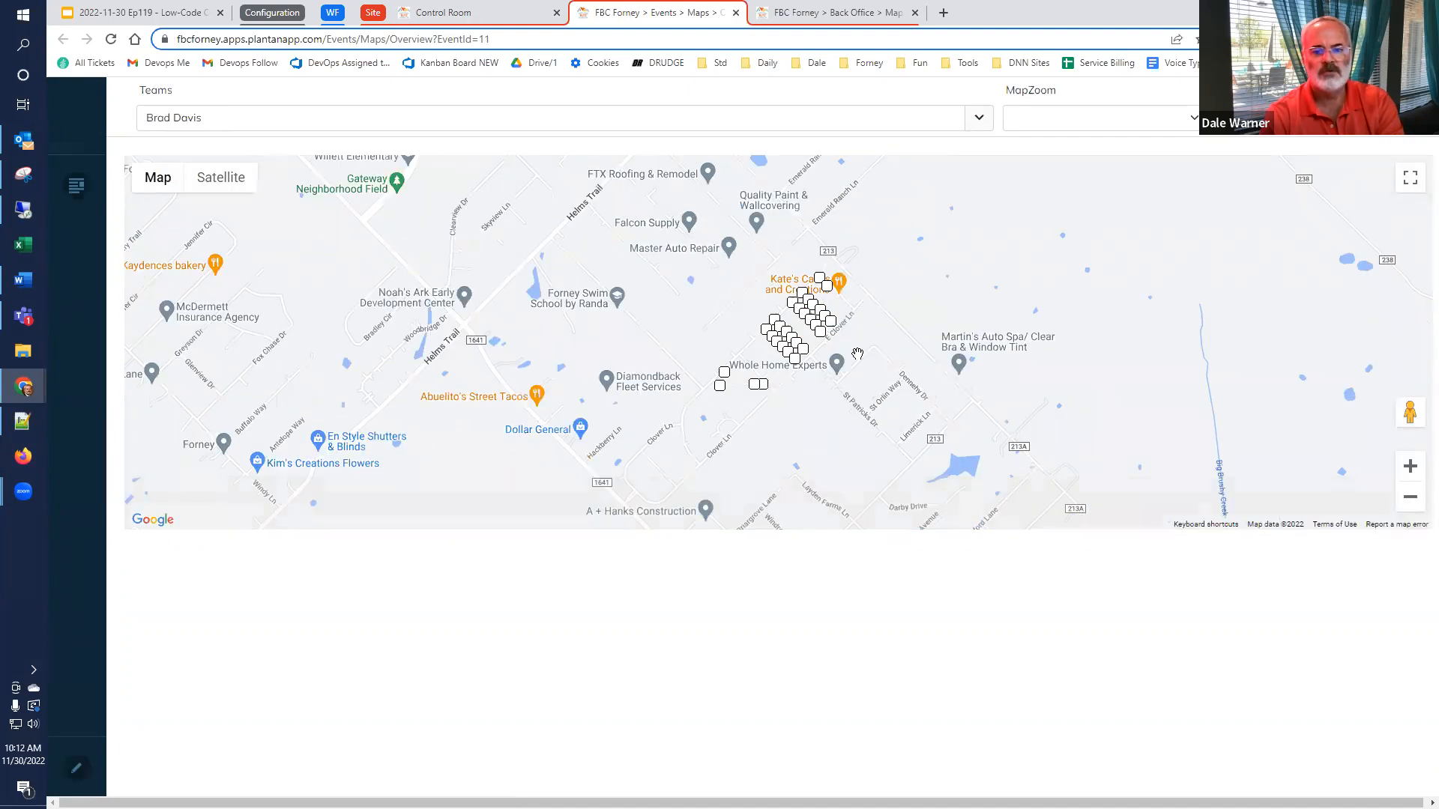
scroll(828, 363, "up", 2)
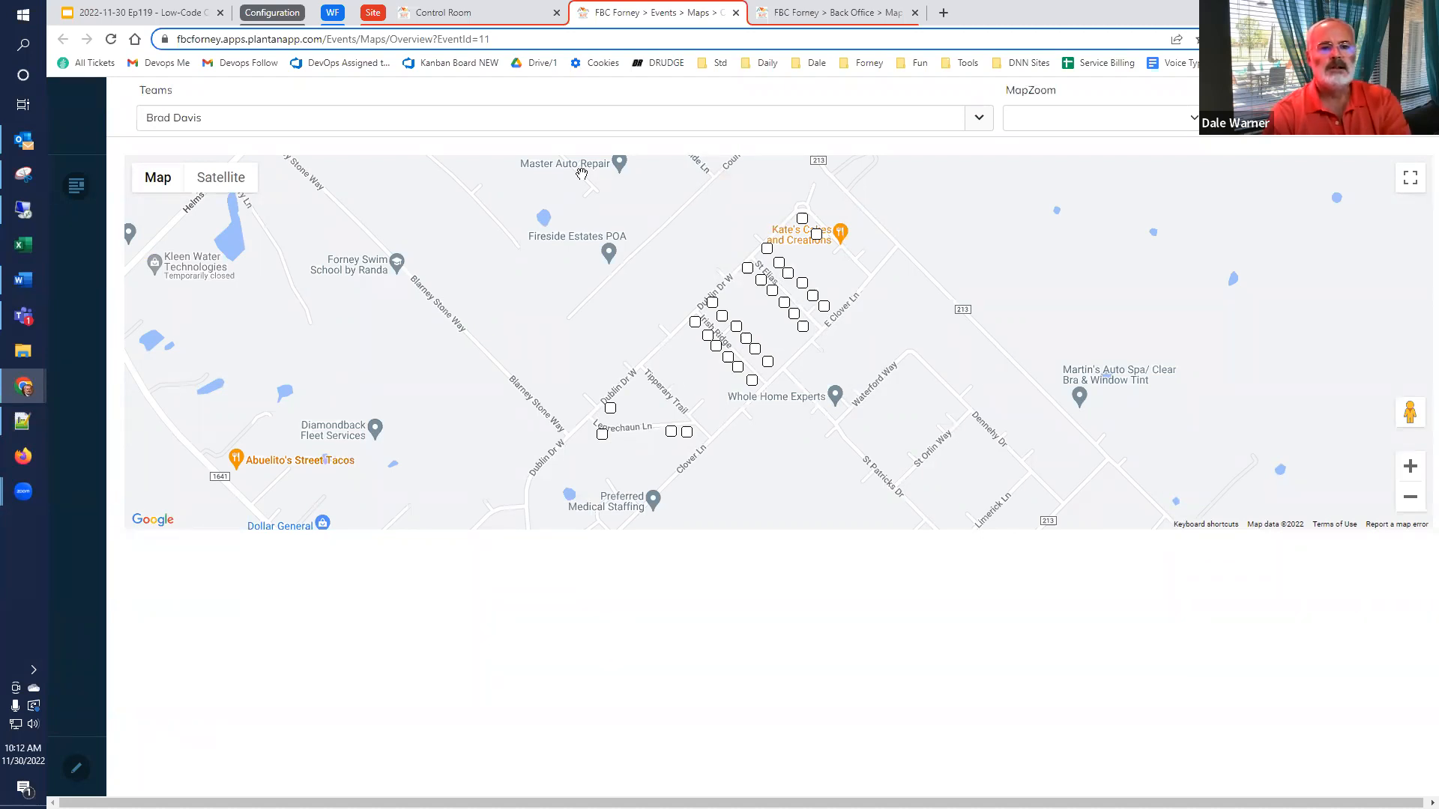
From the Control Room page, open the Control Room Nav Form in Form Builder and view the AssignTeamstoAddresses button's click handler
left_click(483, 15)
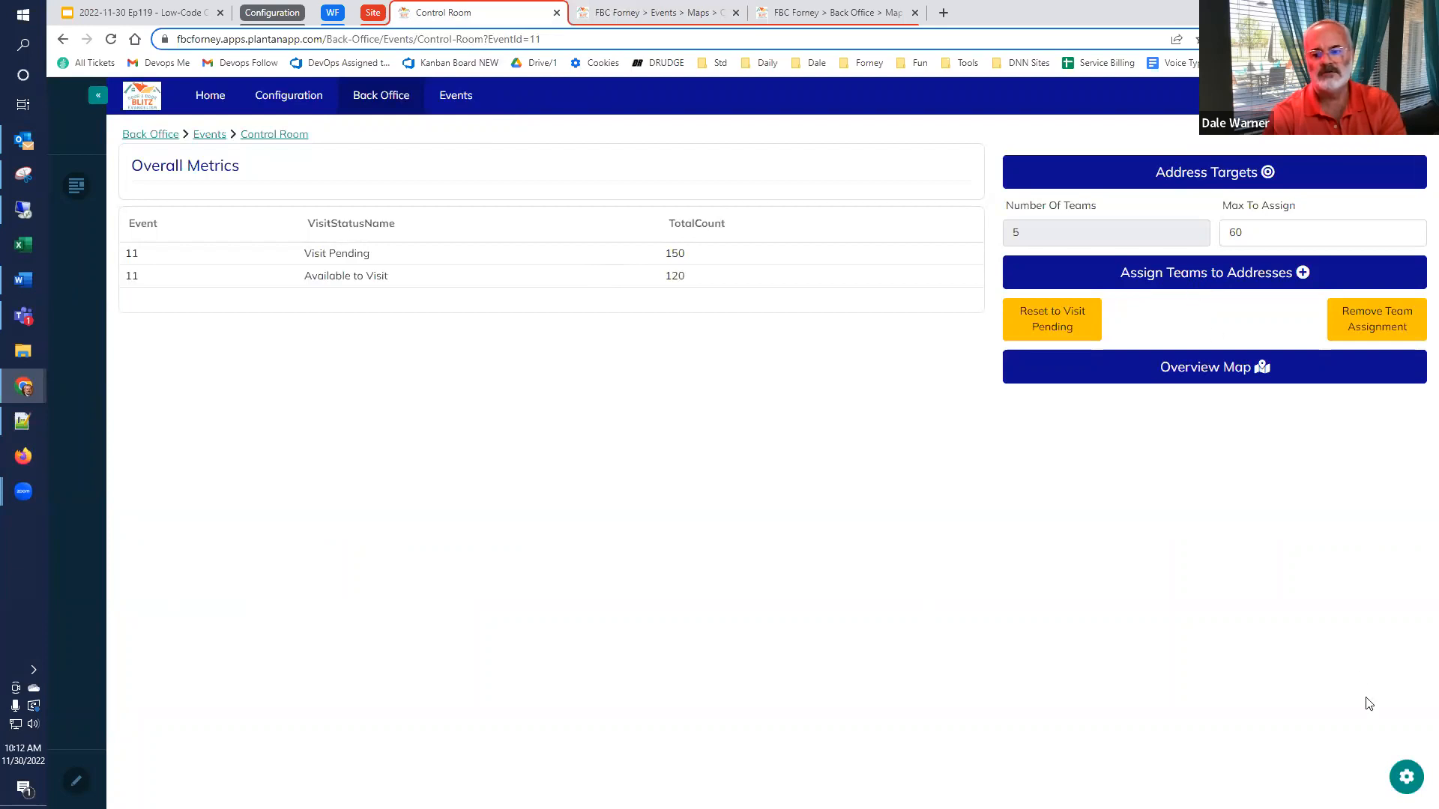
left_click(1408, 777)
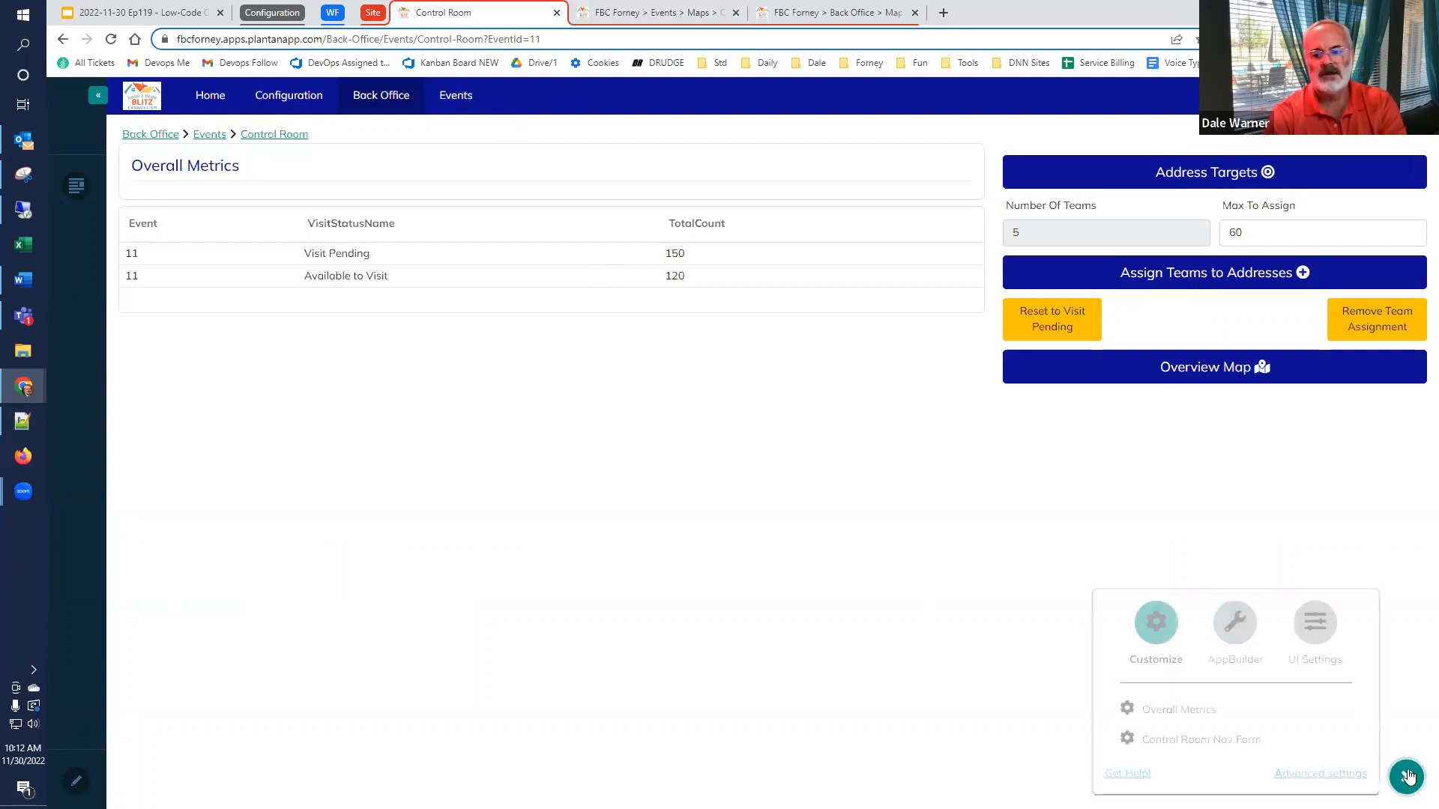
left_click(1180, 742)
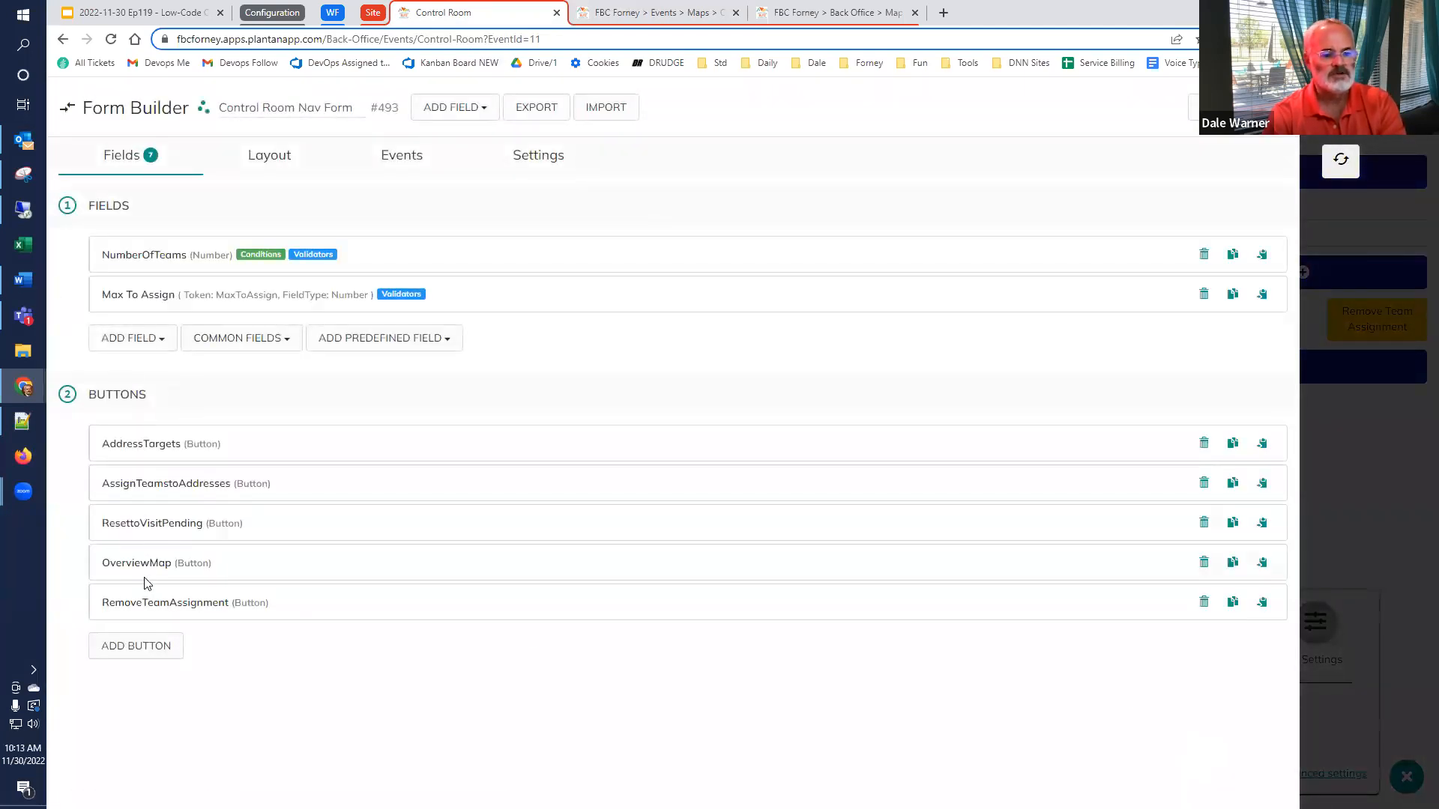
left_click(142, 491)
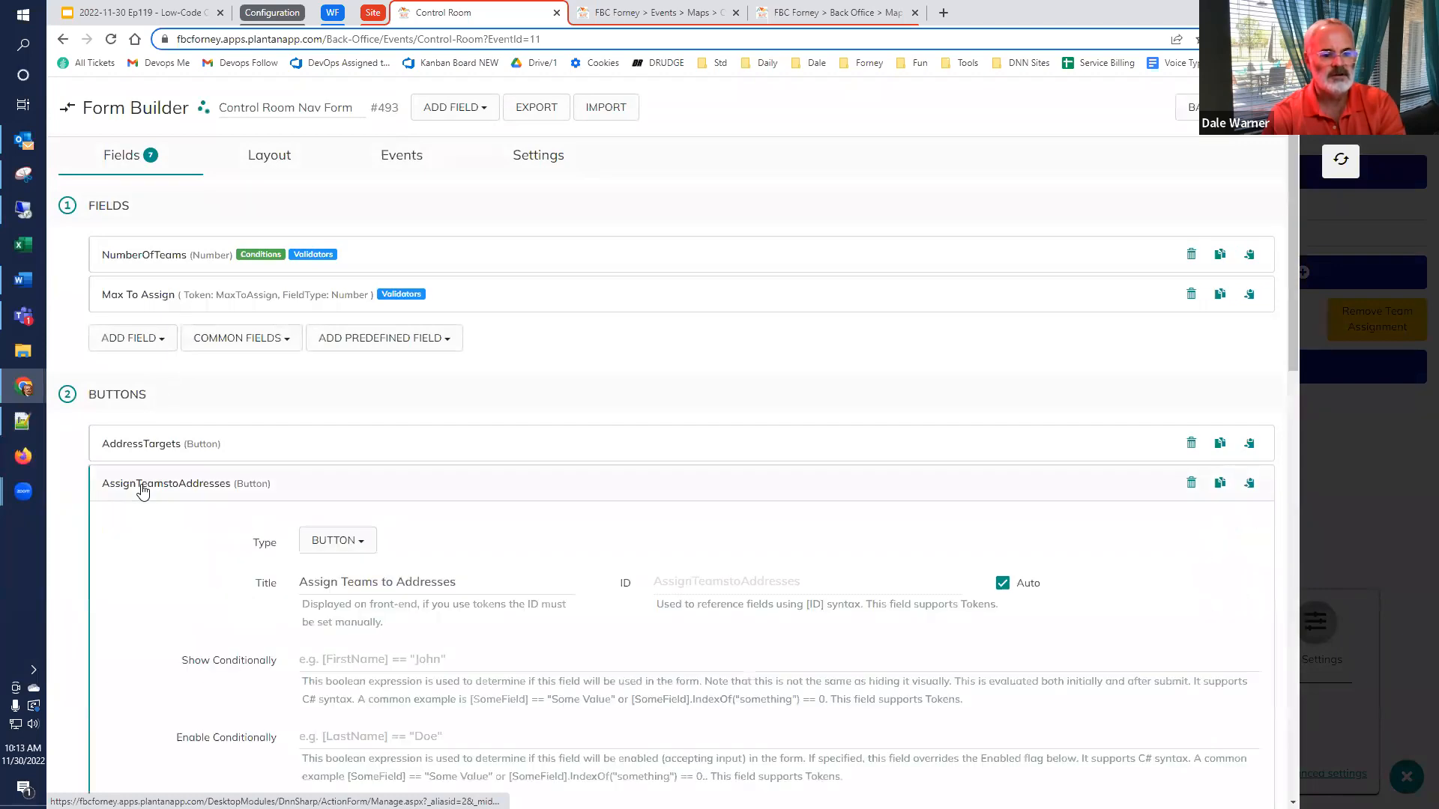
scroll(144, 488, "down", 8)
scroll(142, 487, "down", 6)
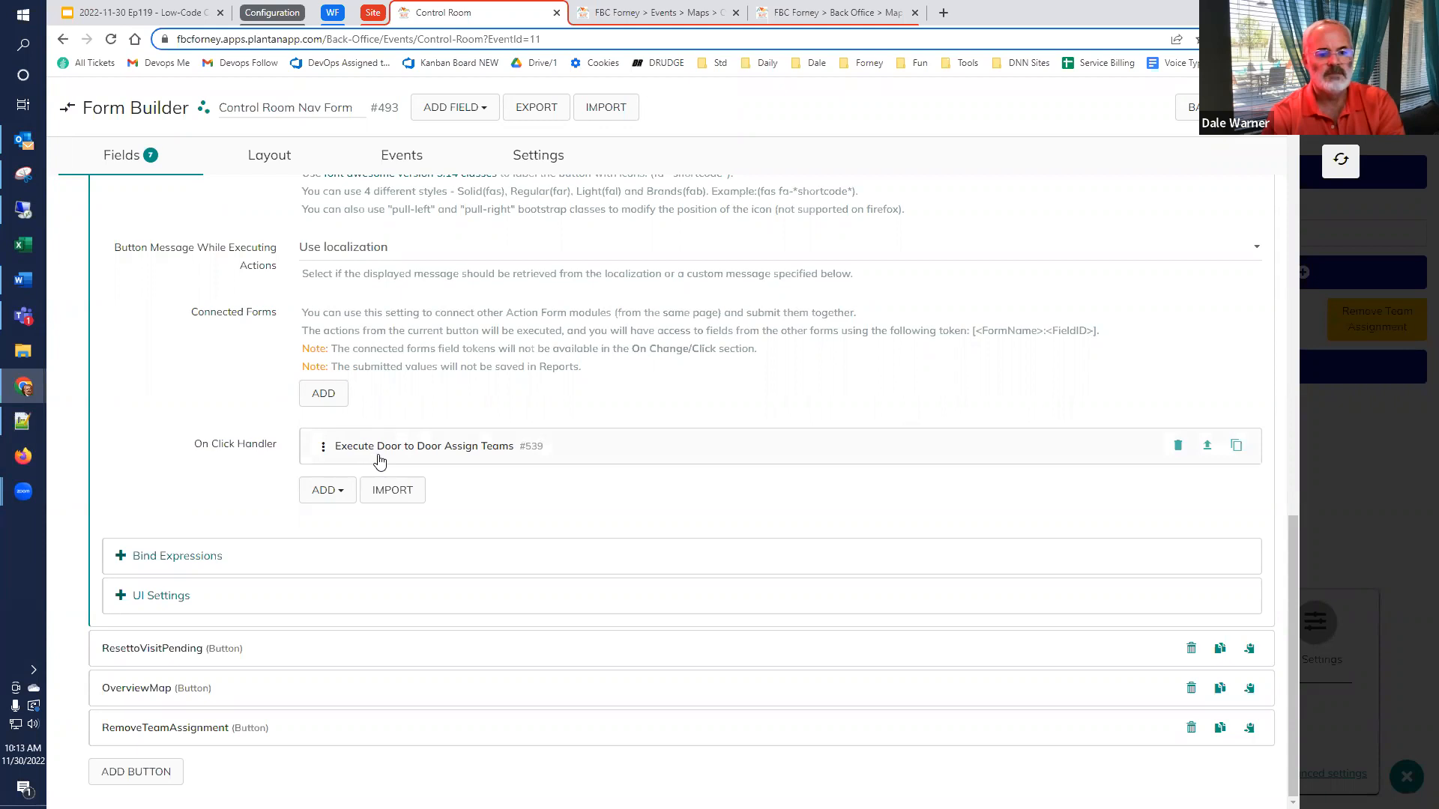
Examine the Event and MaxToAssign input fields of the Execute Door to Door Assign Teams action, and close the Form Builder
left_click(432, 451)
scroll(465, 525, "down", 2)
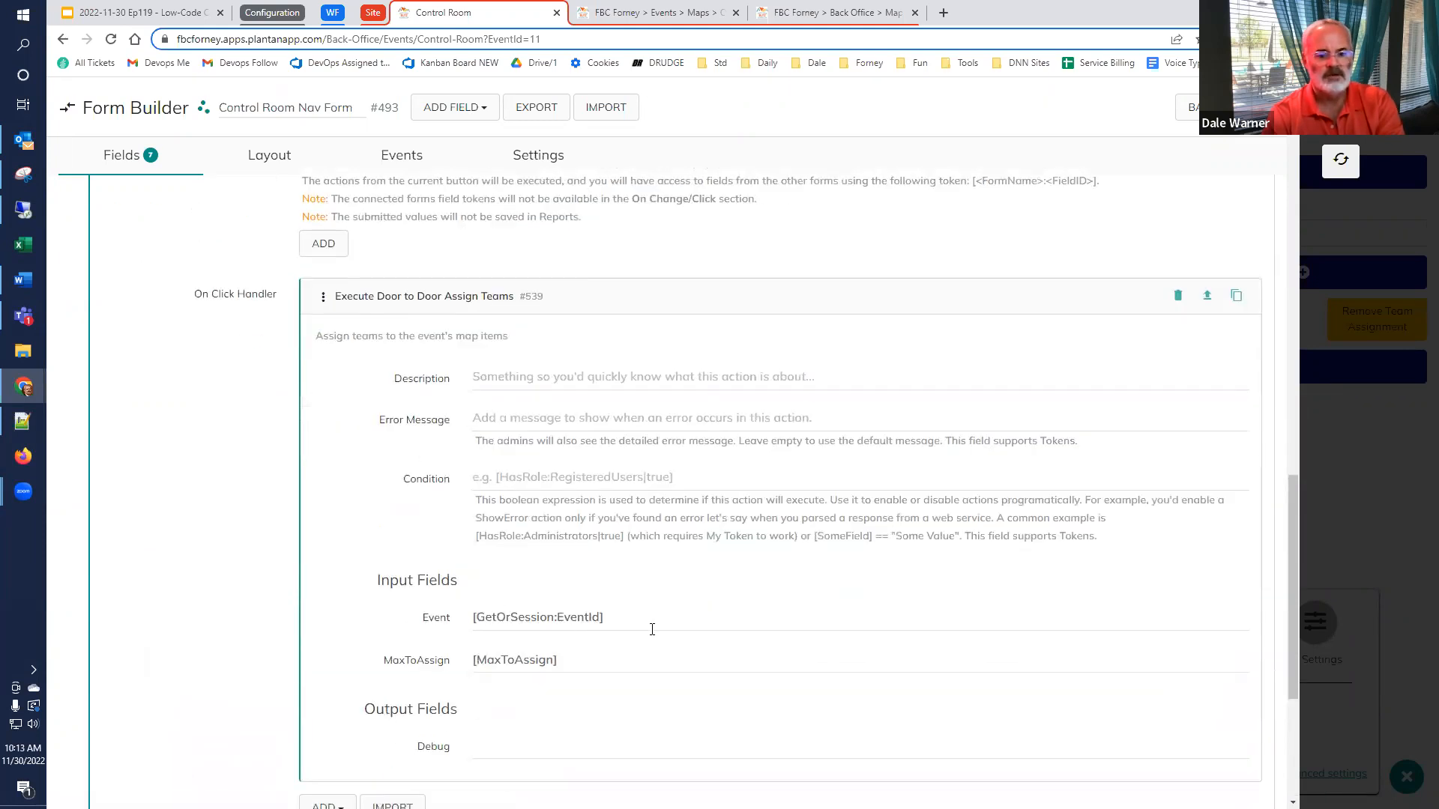
left_click_drag(604, 616, 413, 616)
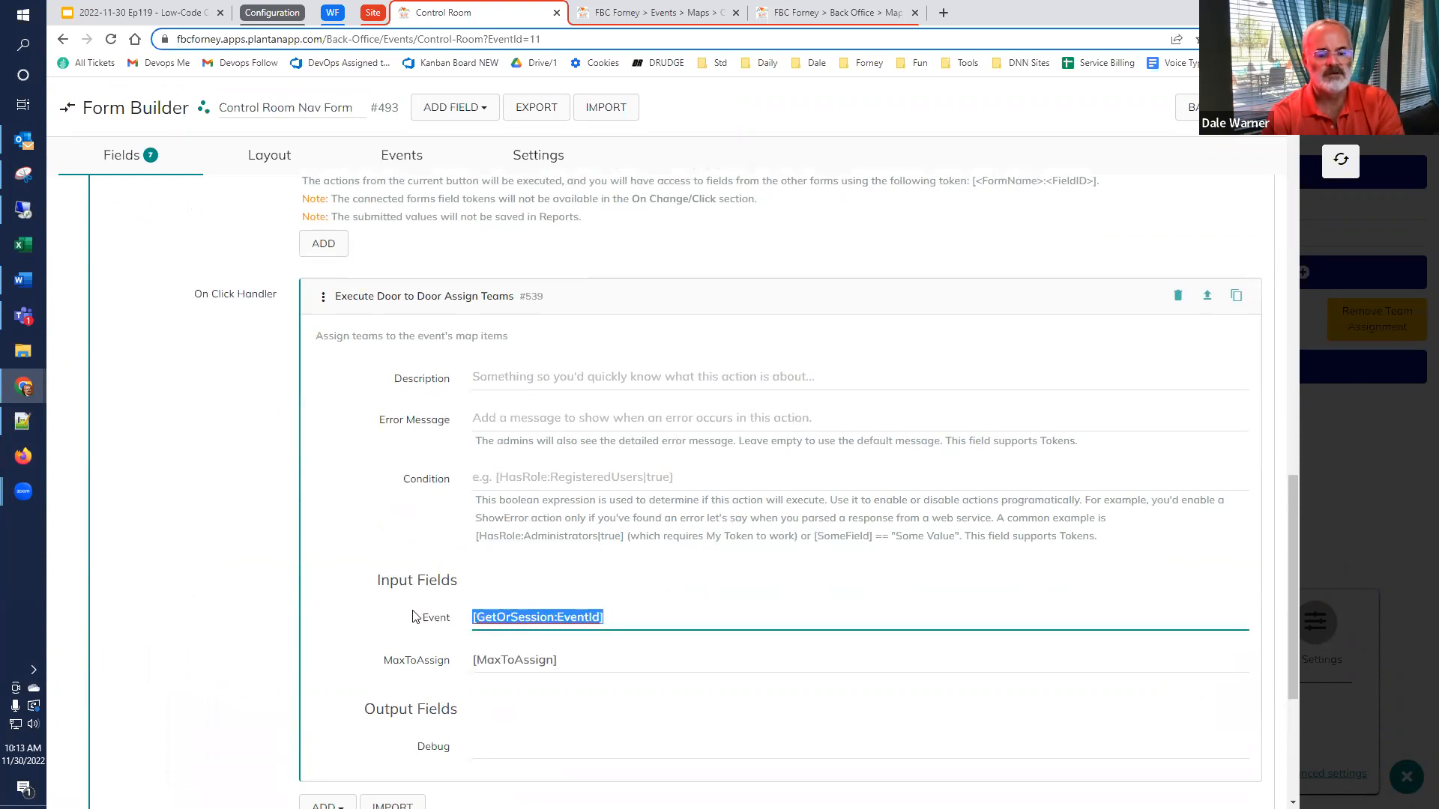
left_click_drag(621, 661, 365, 659)
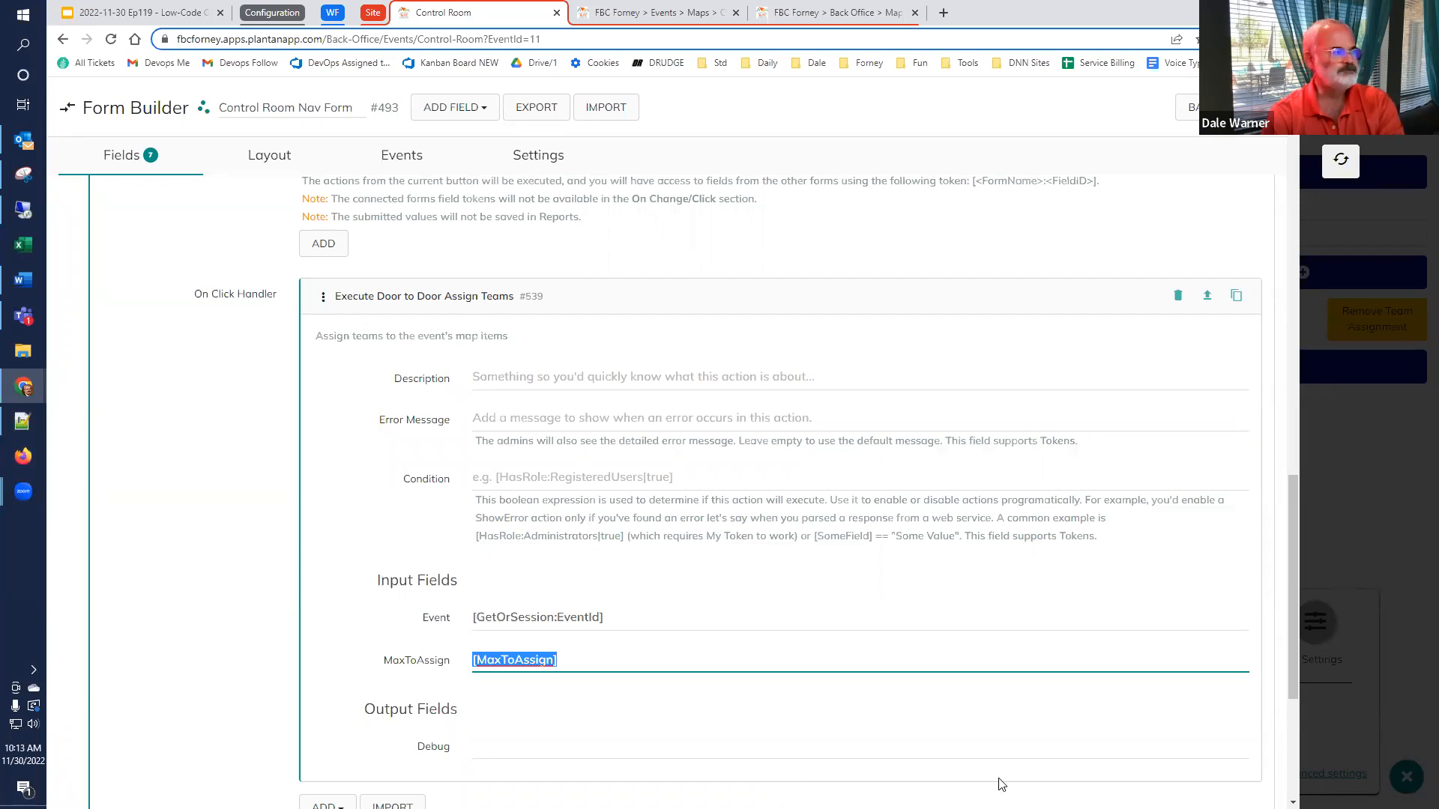
left_click(1334, 162)
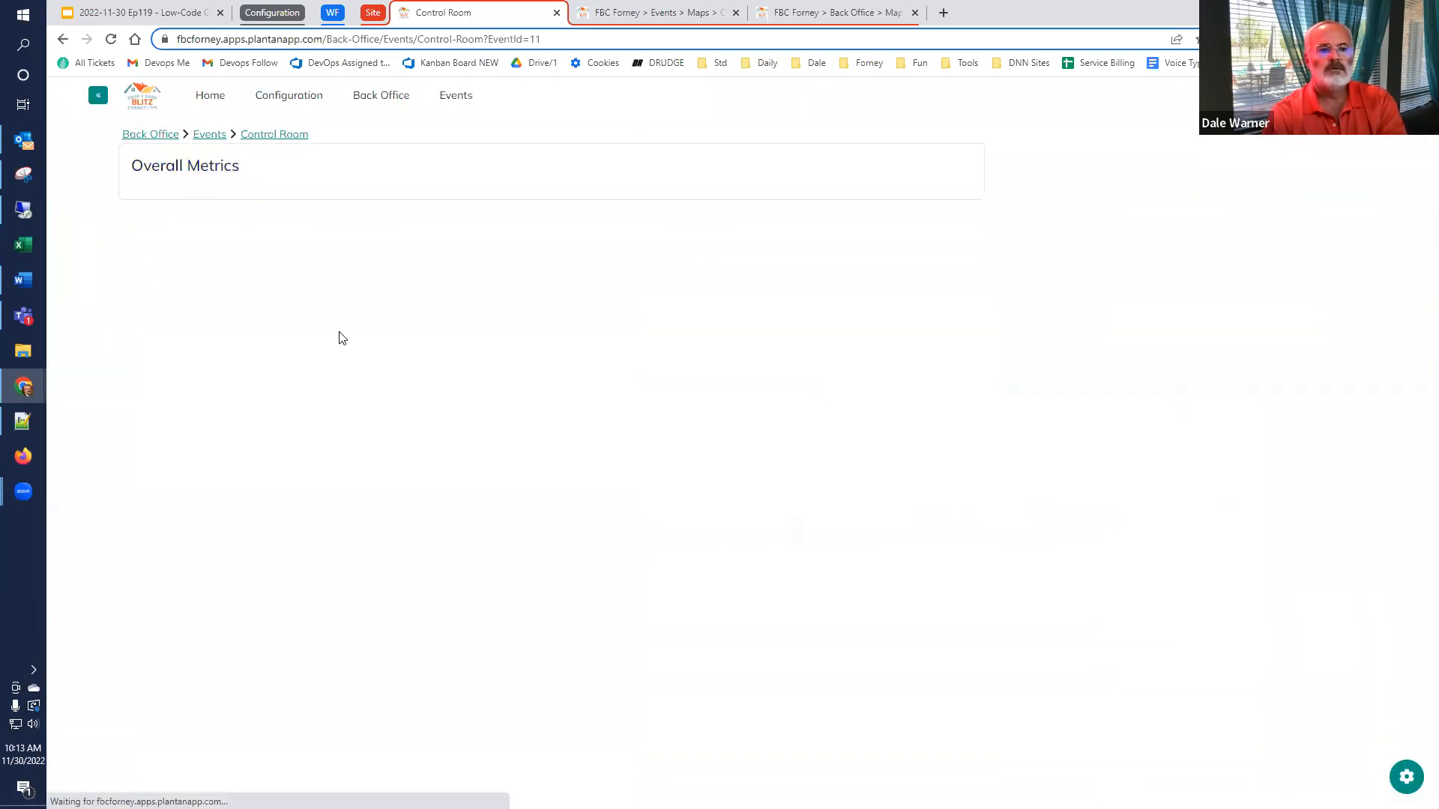
Switch to the Low-Code Café presentation in Google Slides and show slide 34 on workflows and recursion
left_click(180, 13)
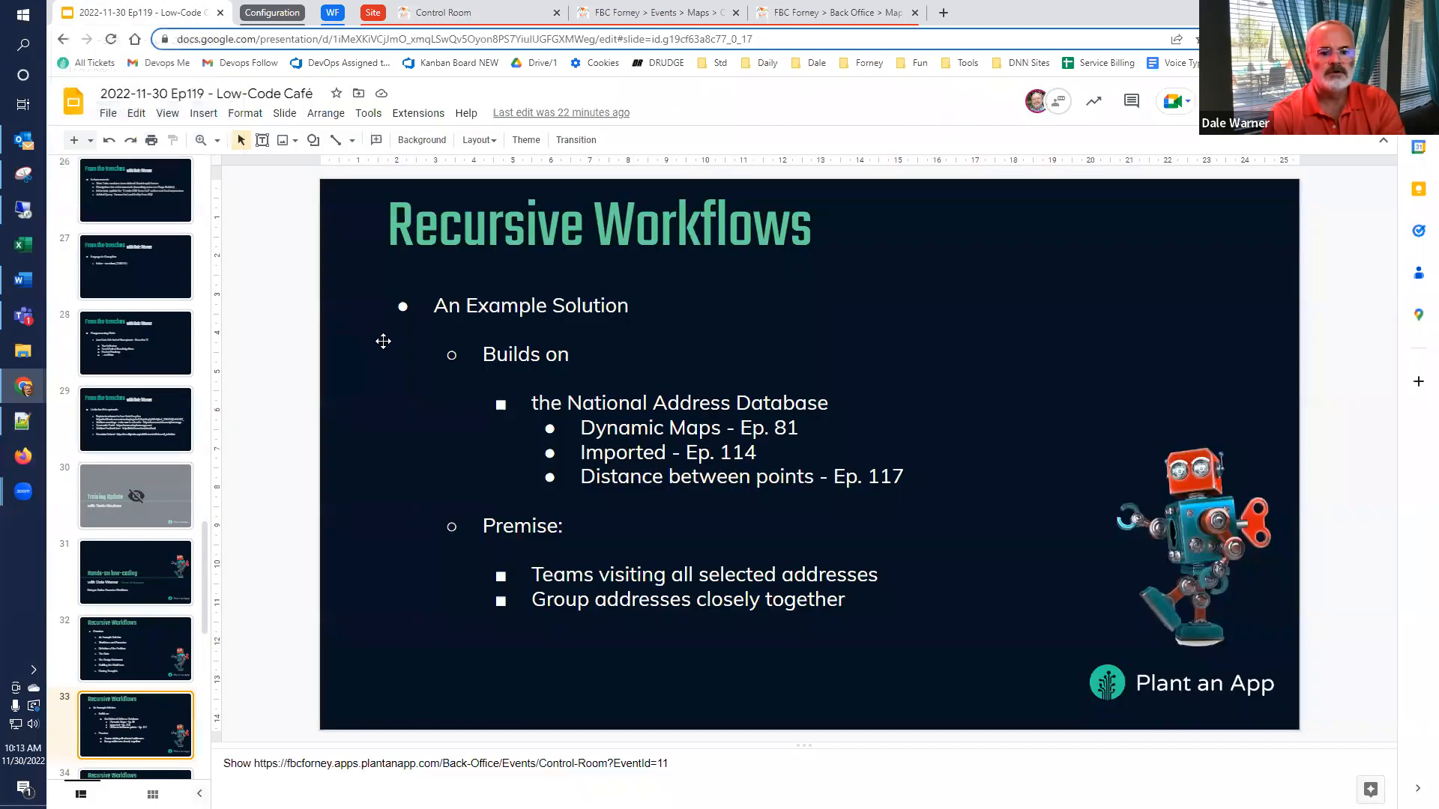
scroll(68, 502, "down", 4)
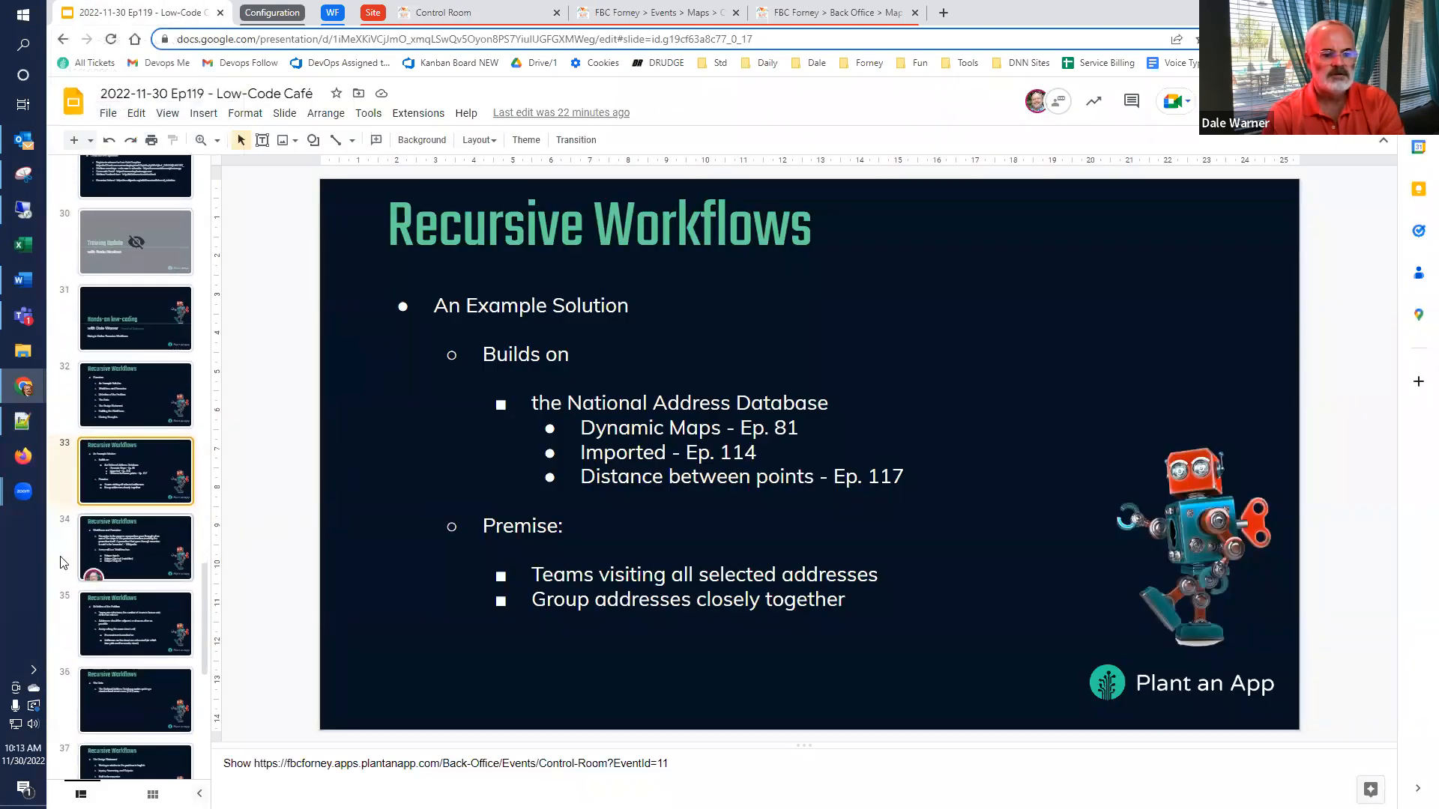
left_click(70, 509)
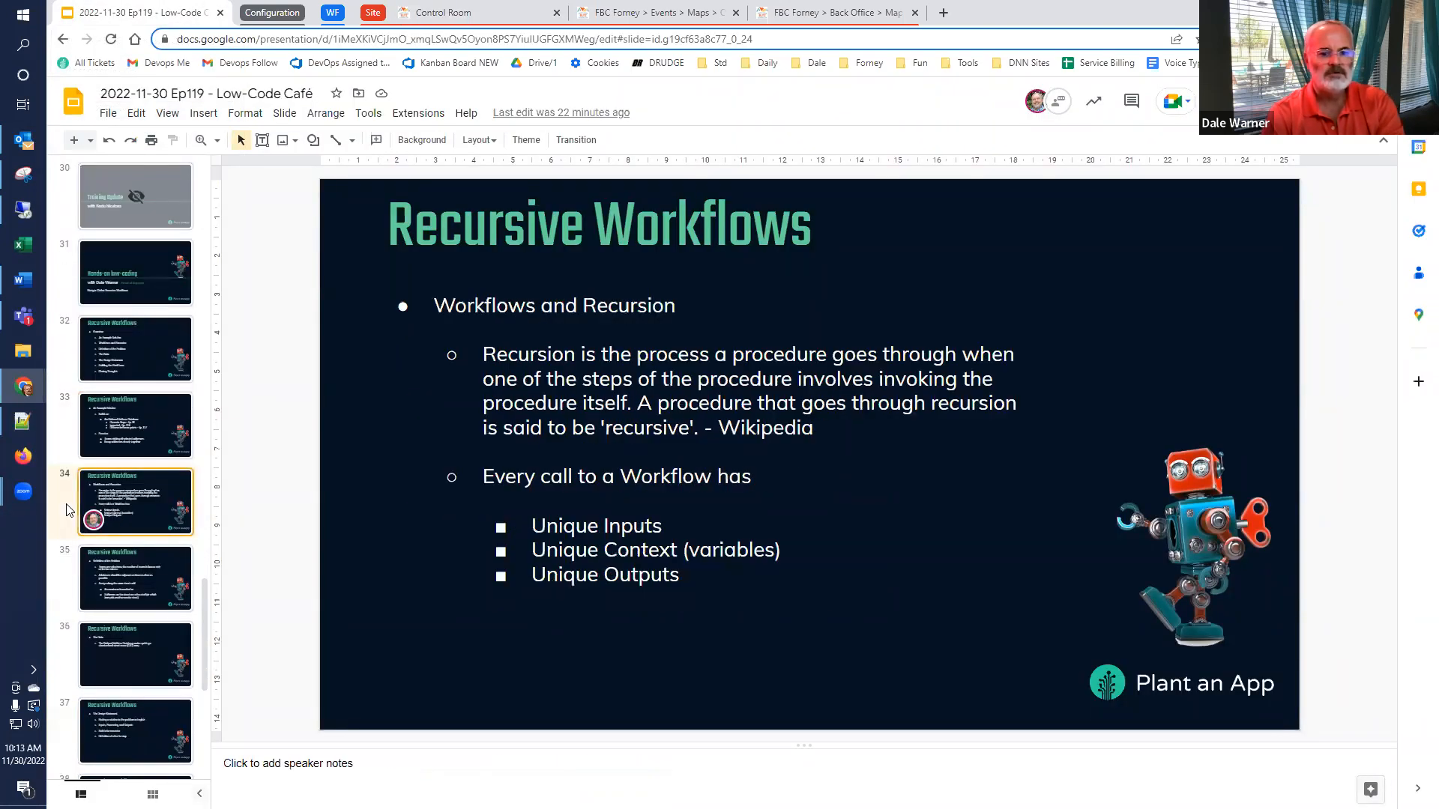
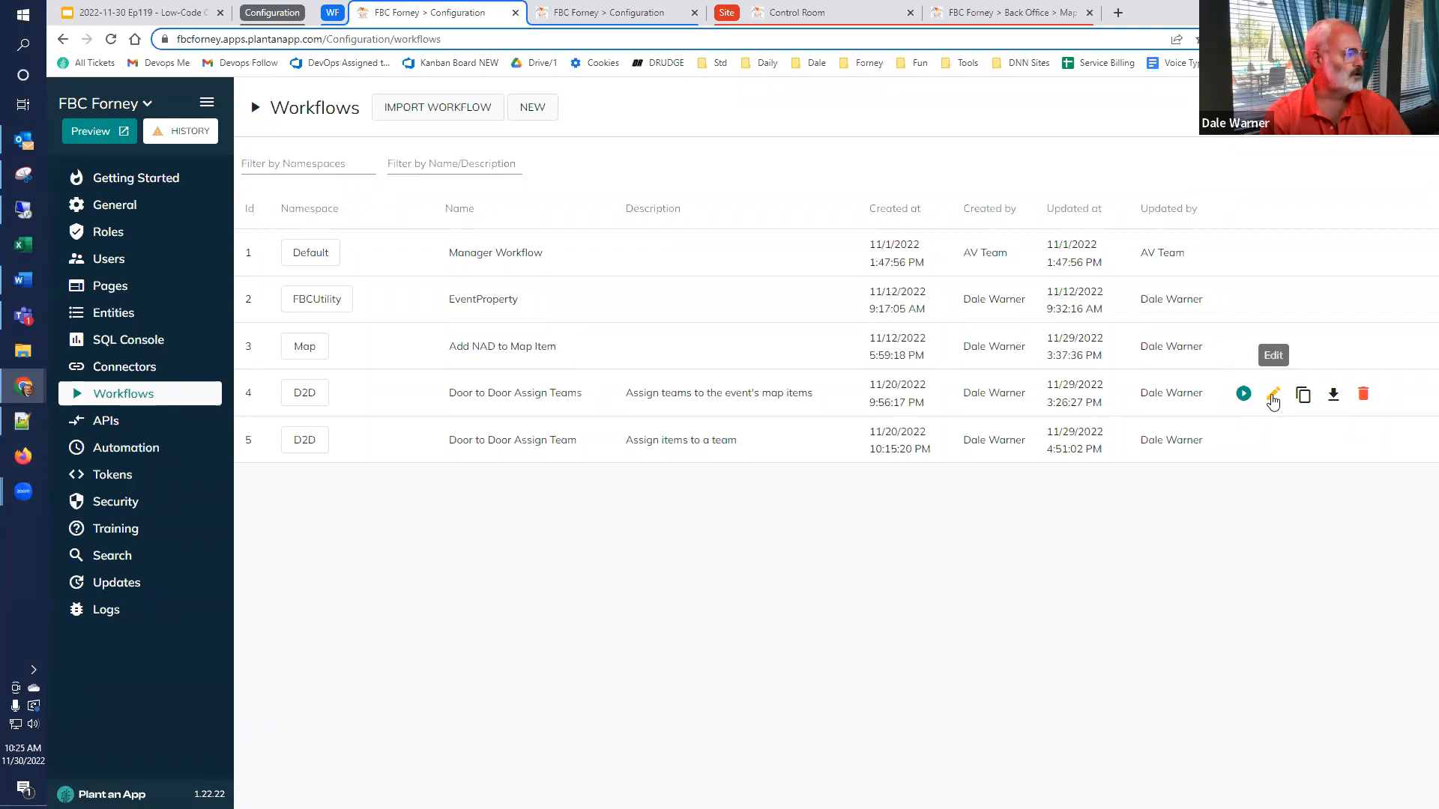
Open the plural Door to Door Assign Teams workflow and examine the Create TeamList for the Event action's query, bound parameter and list name
left_click(1273, 395)
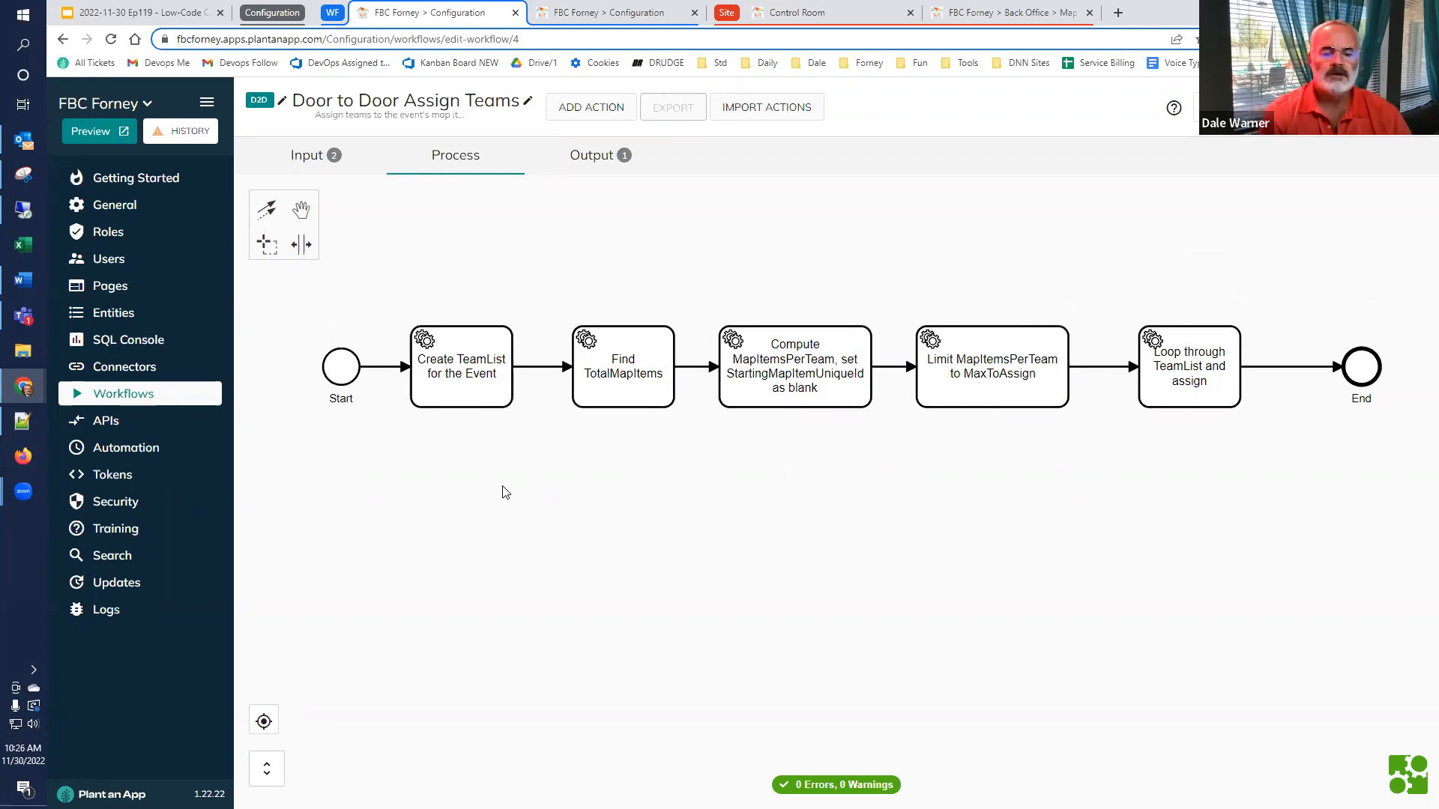
double_click(466, 392)
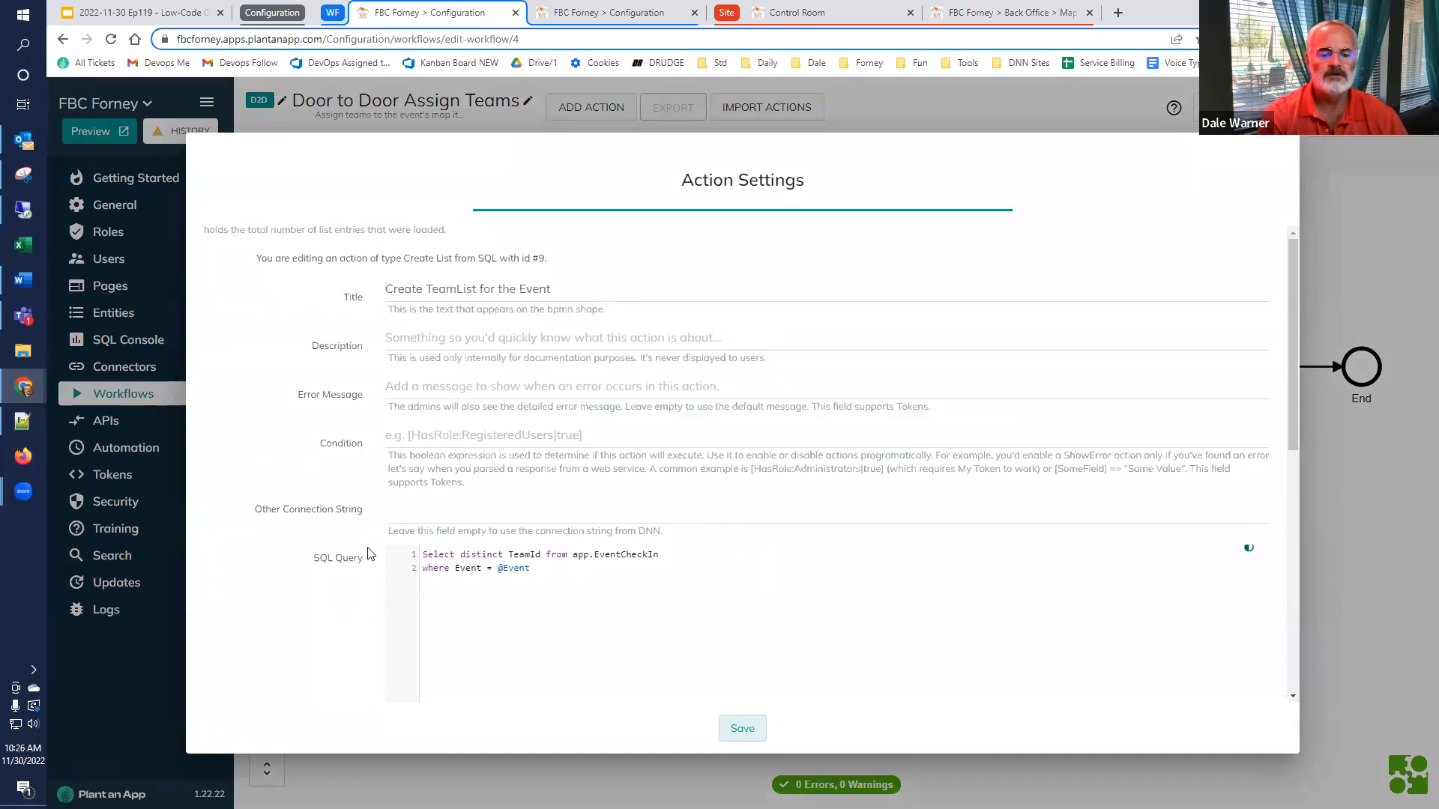
scroll(372, 552, "down", 1)
scroll(372, 553, "down", 6)
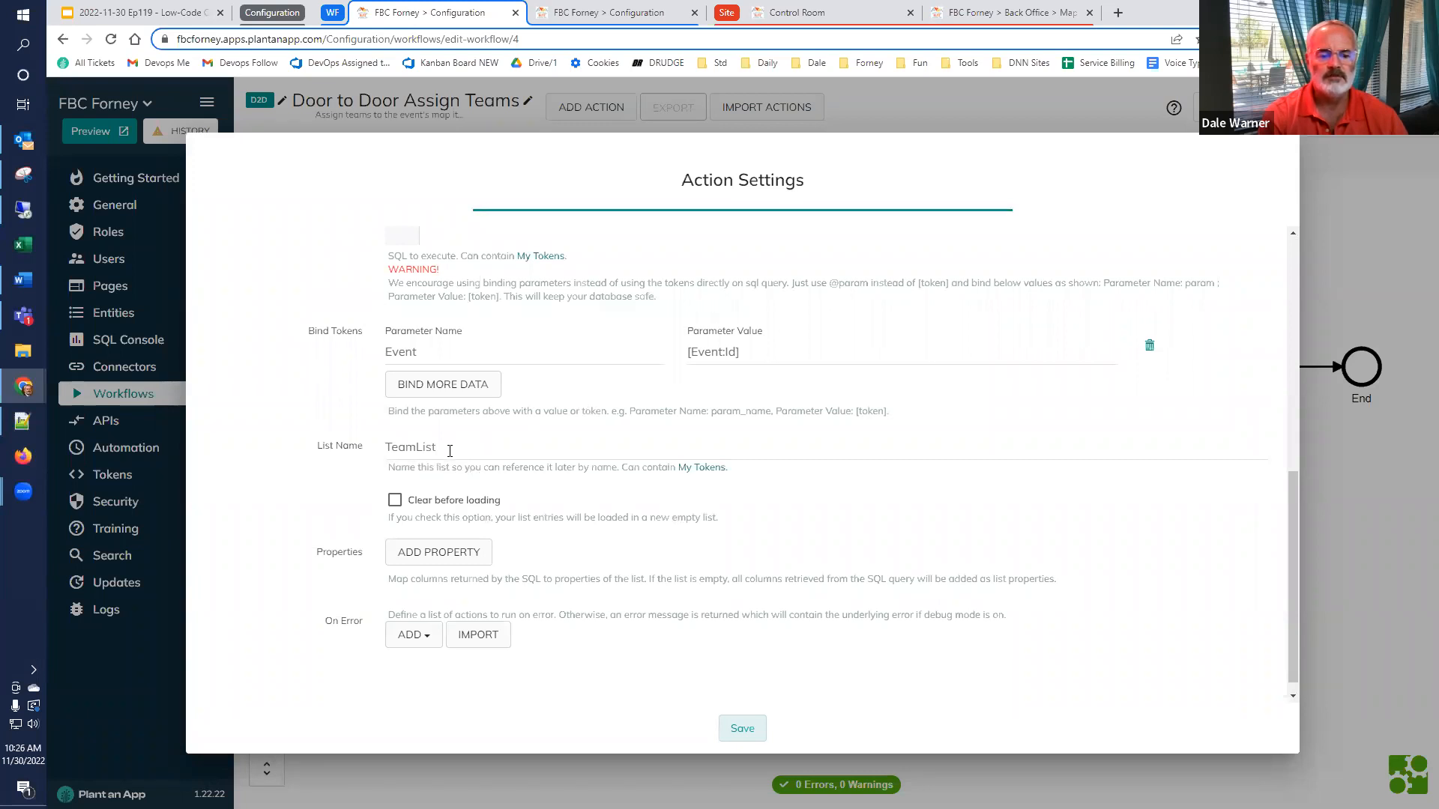
scroll(443, 455, "down", 1)
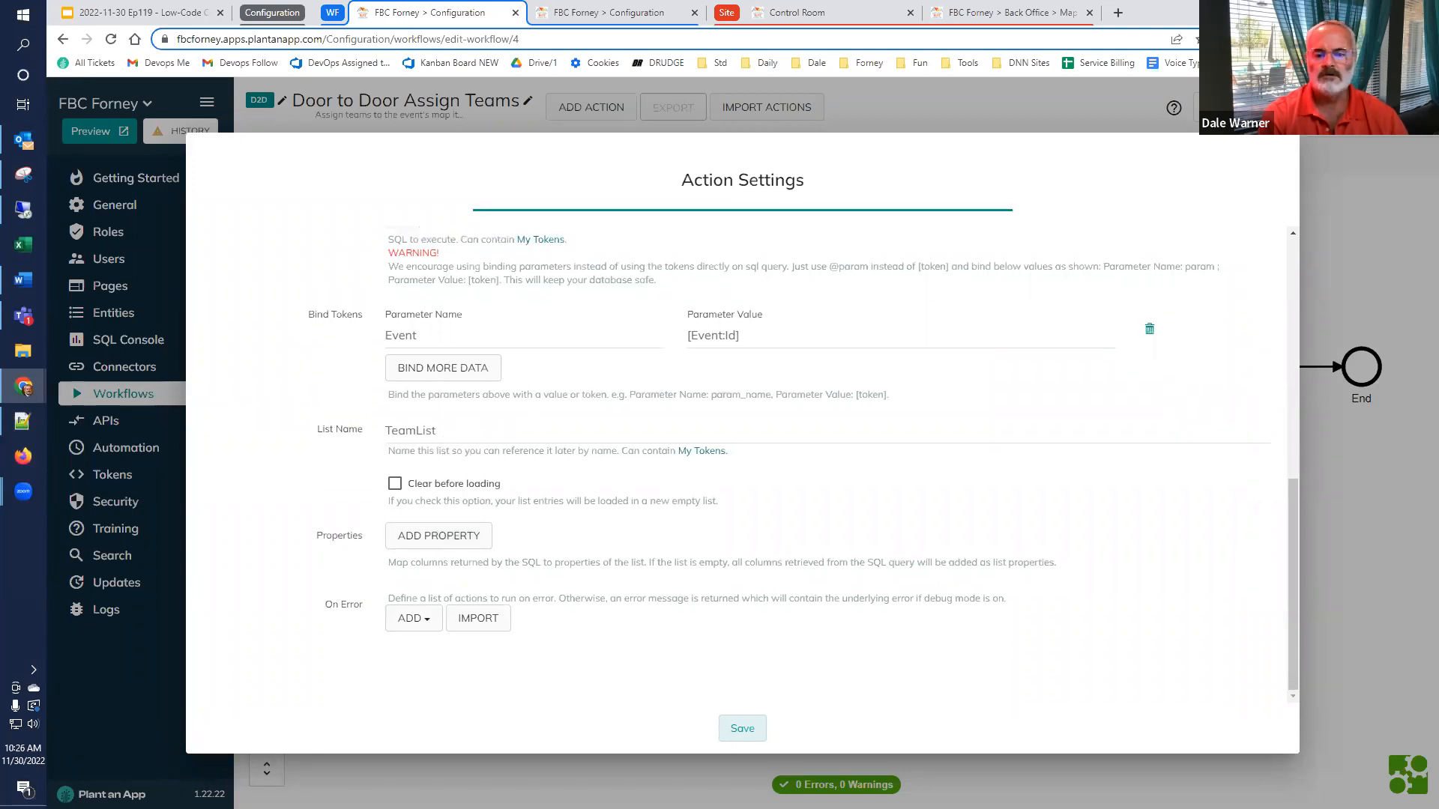
left_click(755, 736)
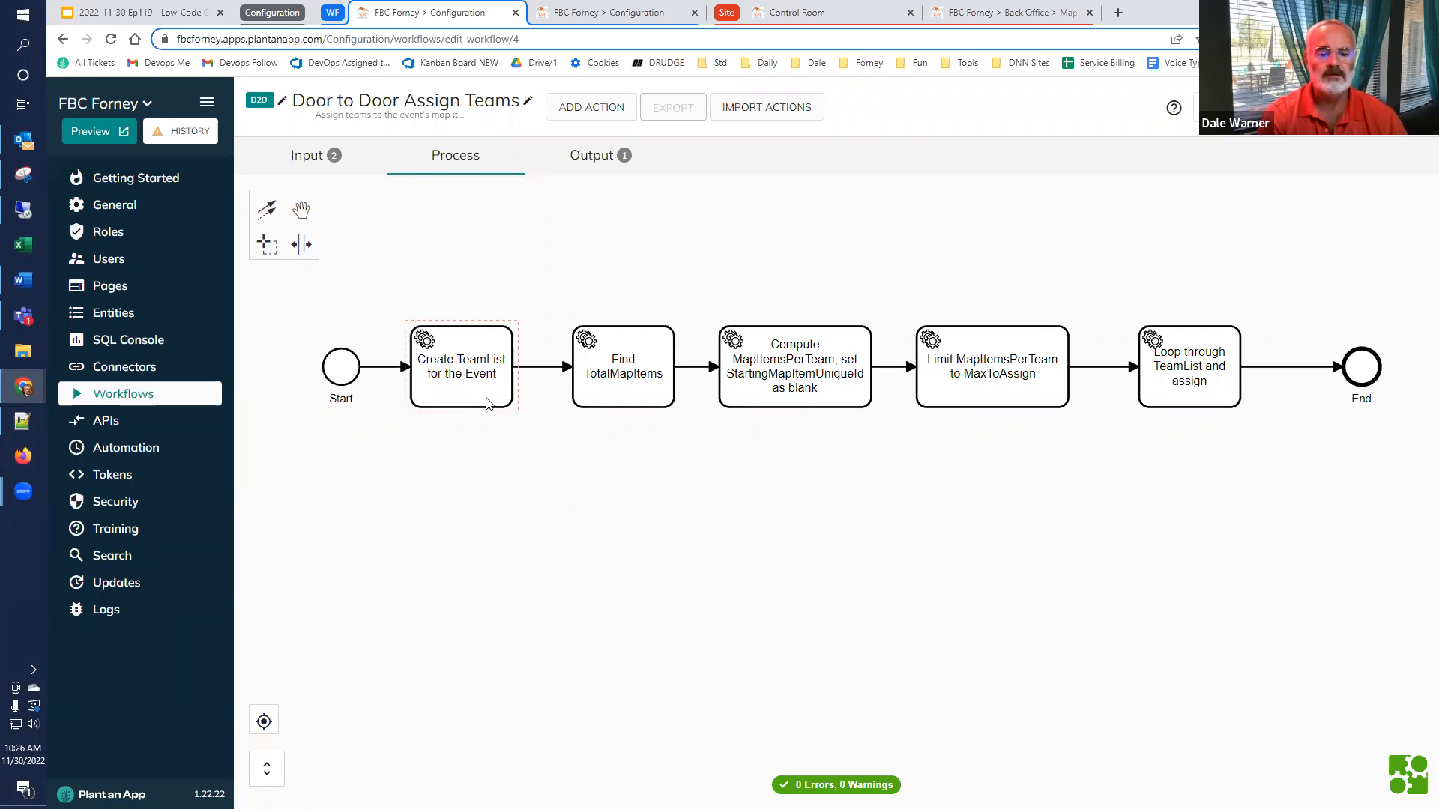
Examine the SQL query, bound parameter and stored result name in the Find TotalMapItems action, and close its settings
double_click(626, 397)
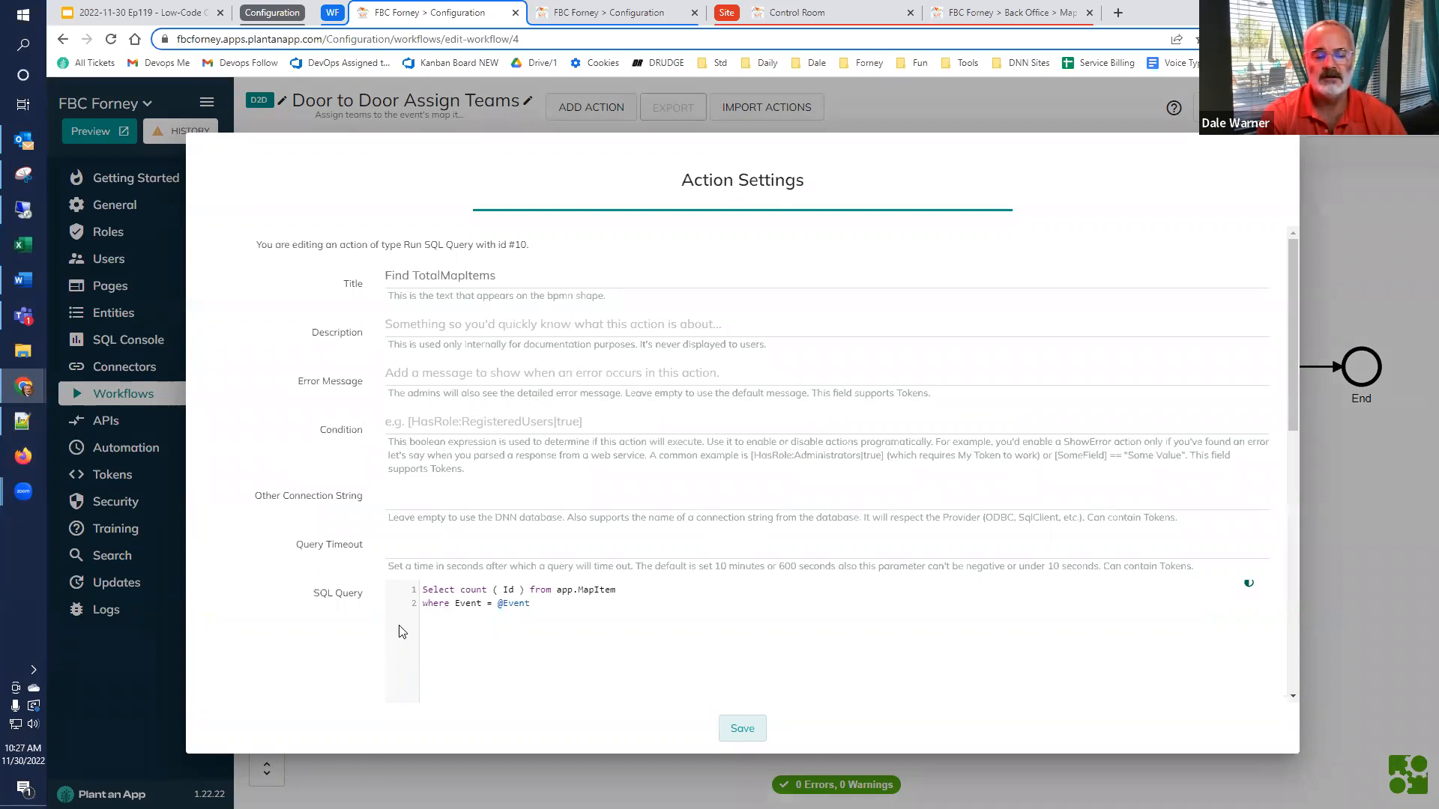
scroll(395, 632, "down", 2)
scroll(396, 632, "down", 4)
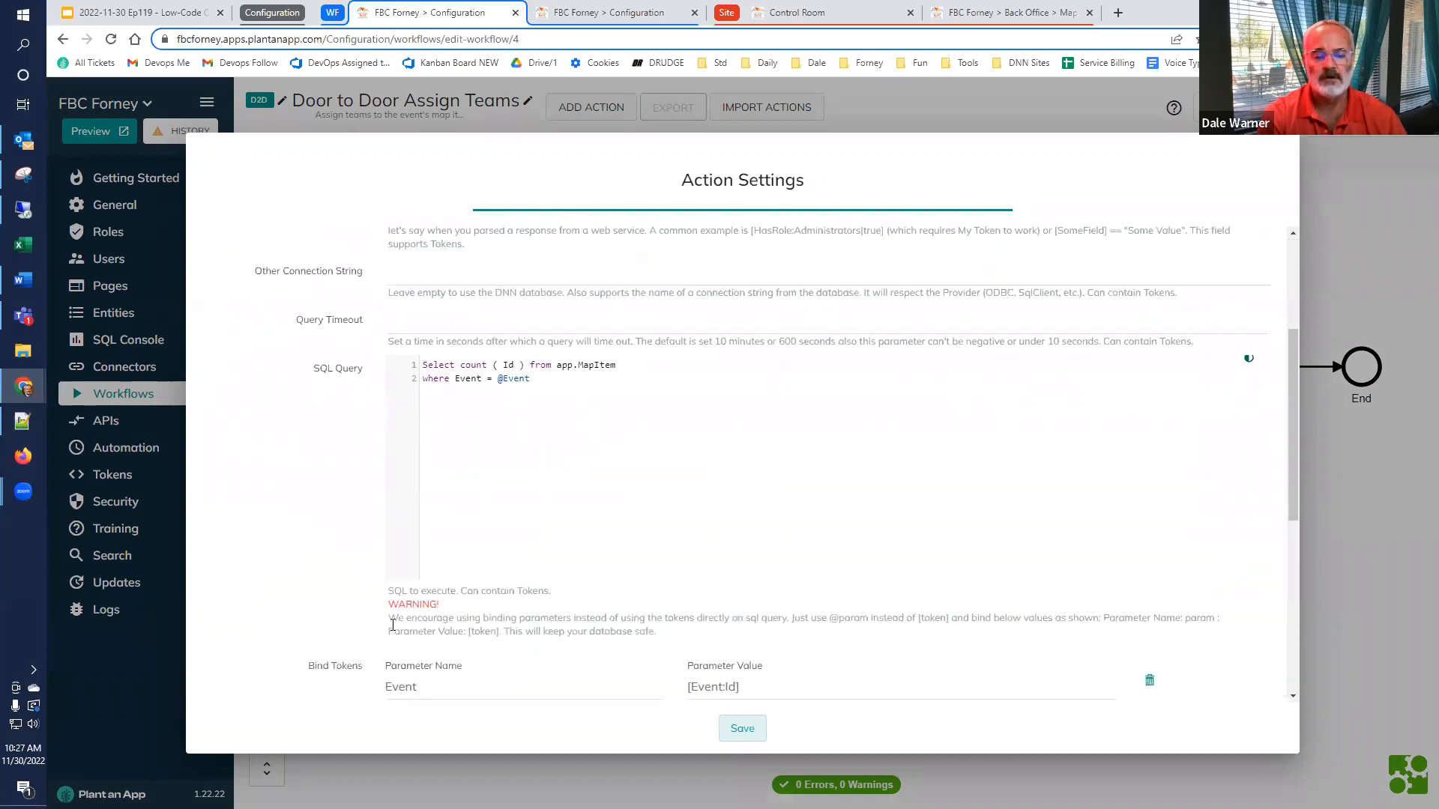
scroll(391, 622, "down", 6)
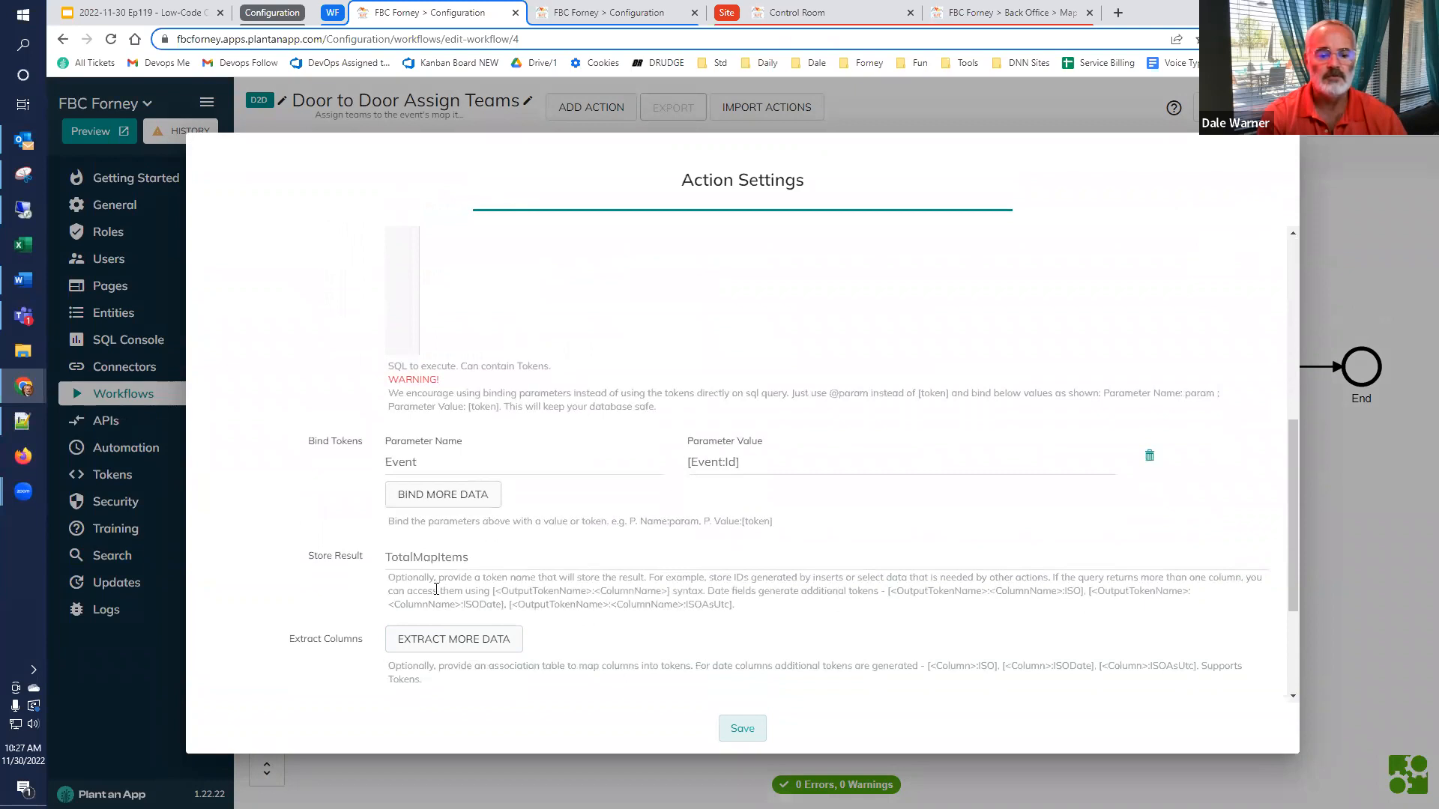
scroll(436, 590, "down", 4)
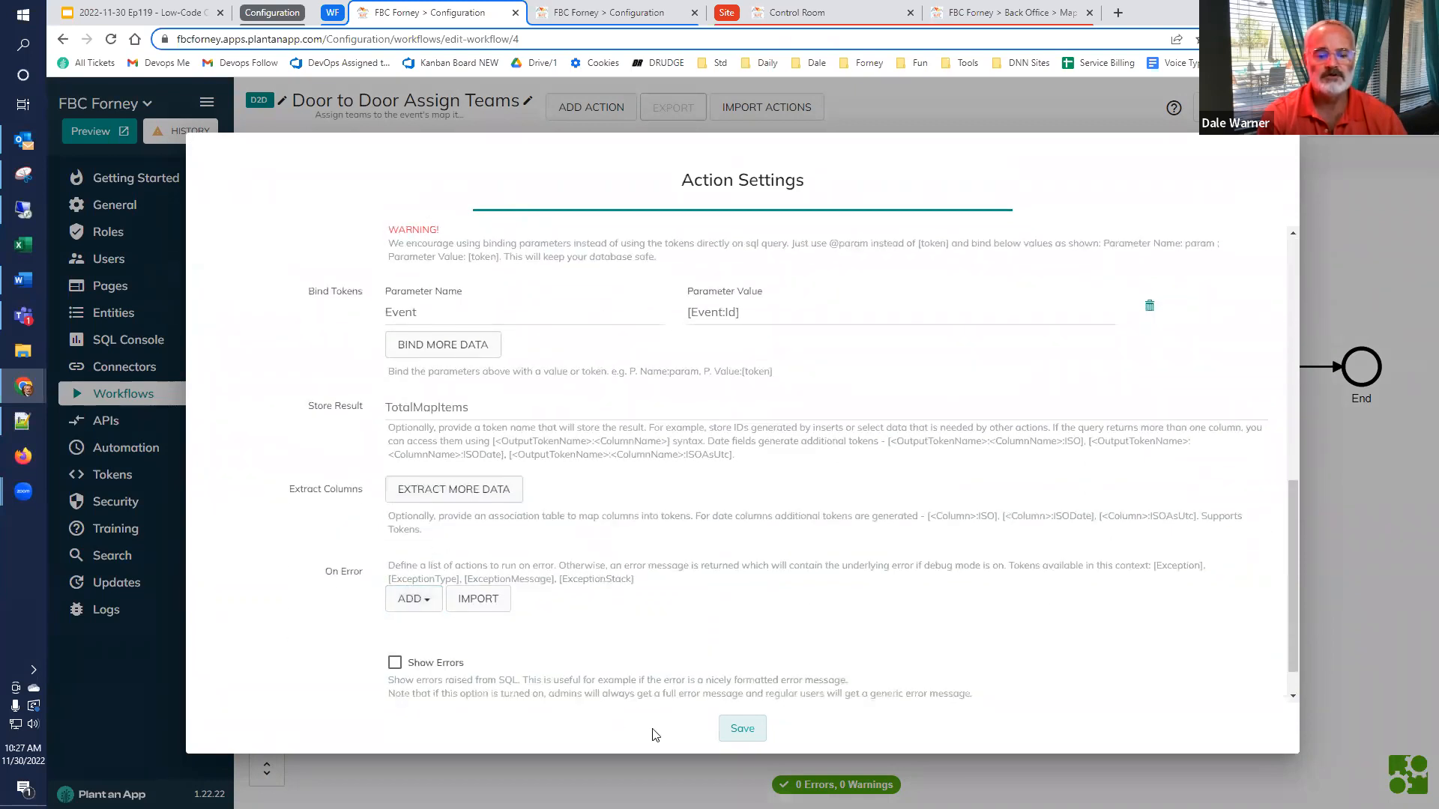
left_click(1346, 516)
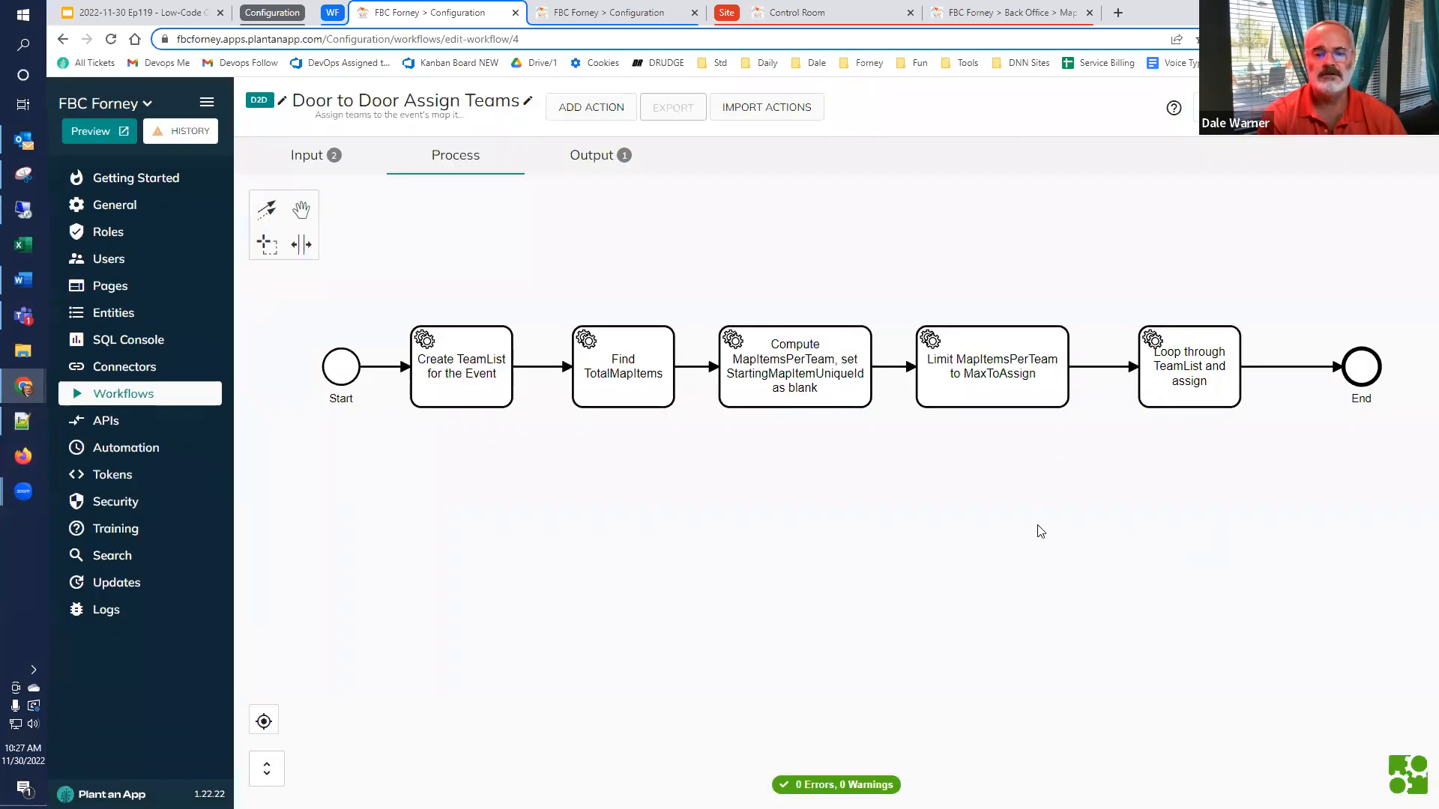
Examine the token expressions in the Compute MapItemsPerTeam action and the condition and token in the Limit MapItemsPerTeam to MaxToAssign action
double_click(829, 394)
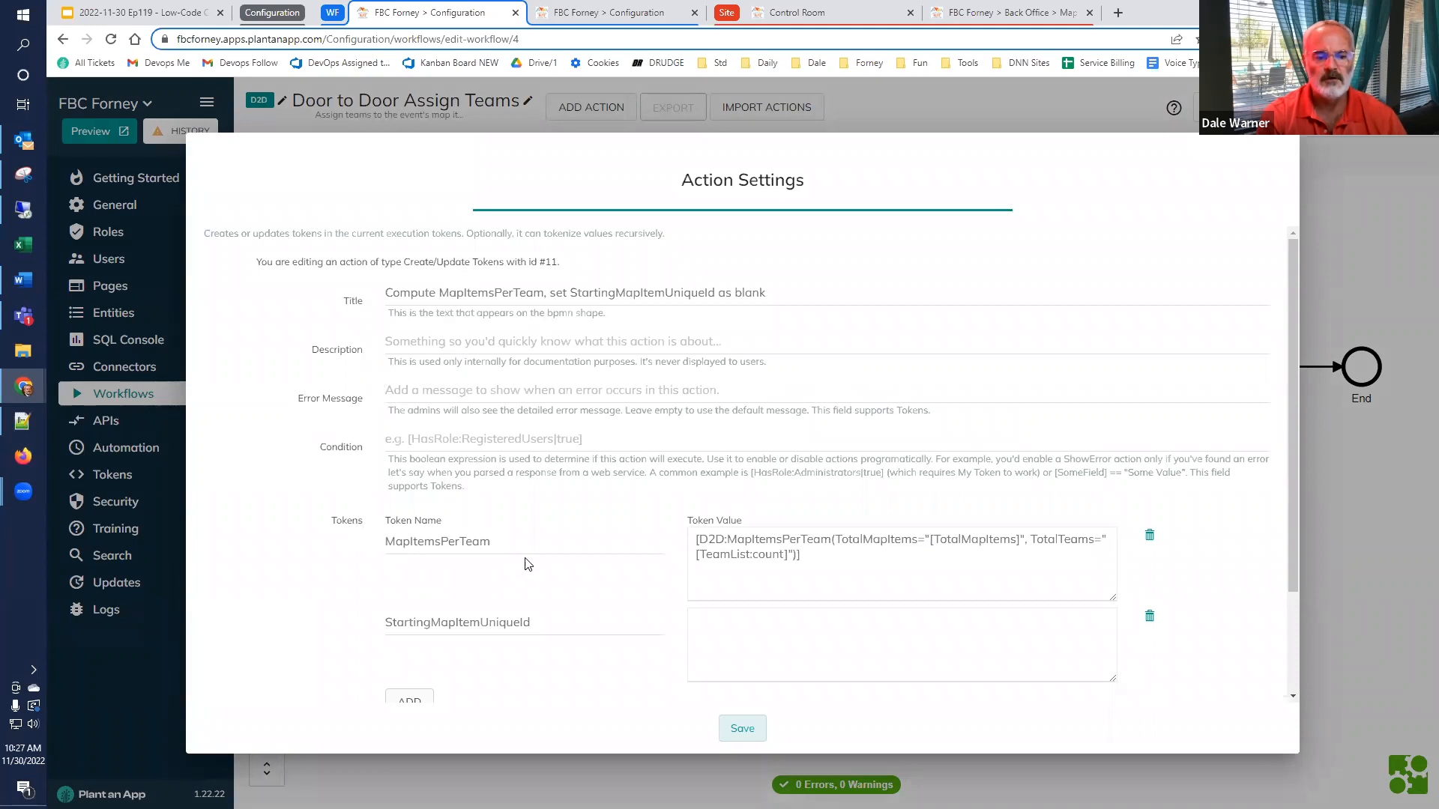
double_click(439, 541)
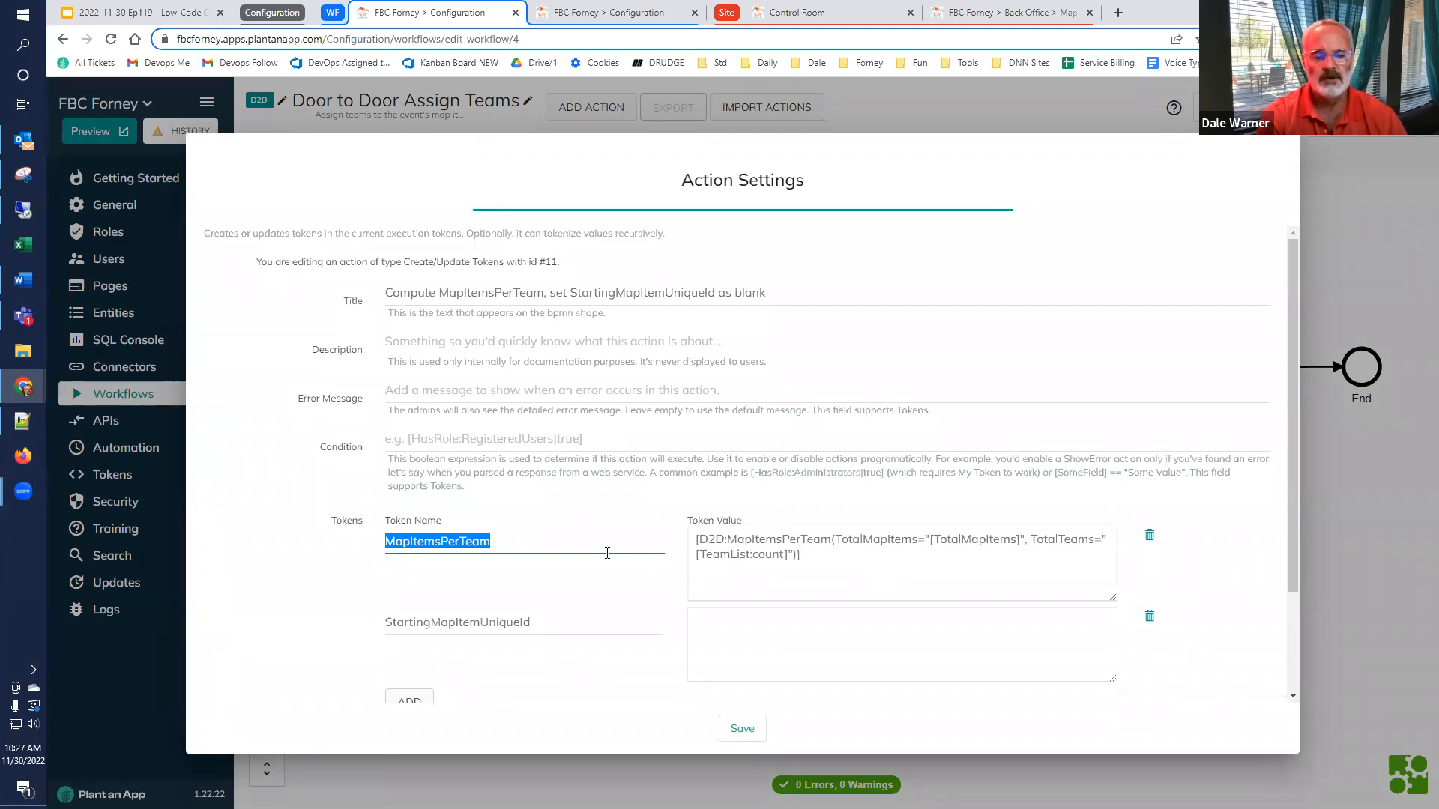
left_click(565, 535)
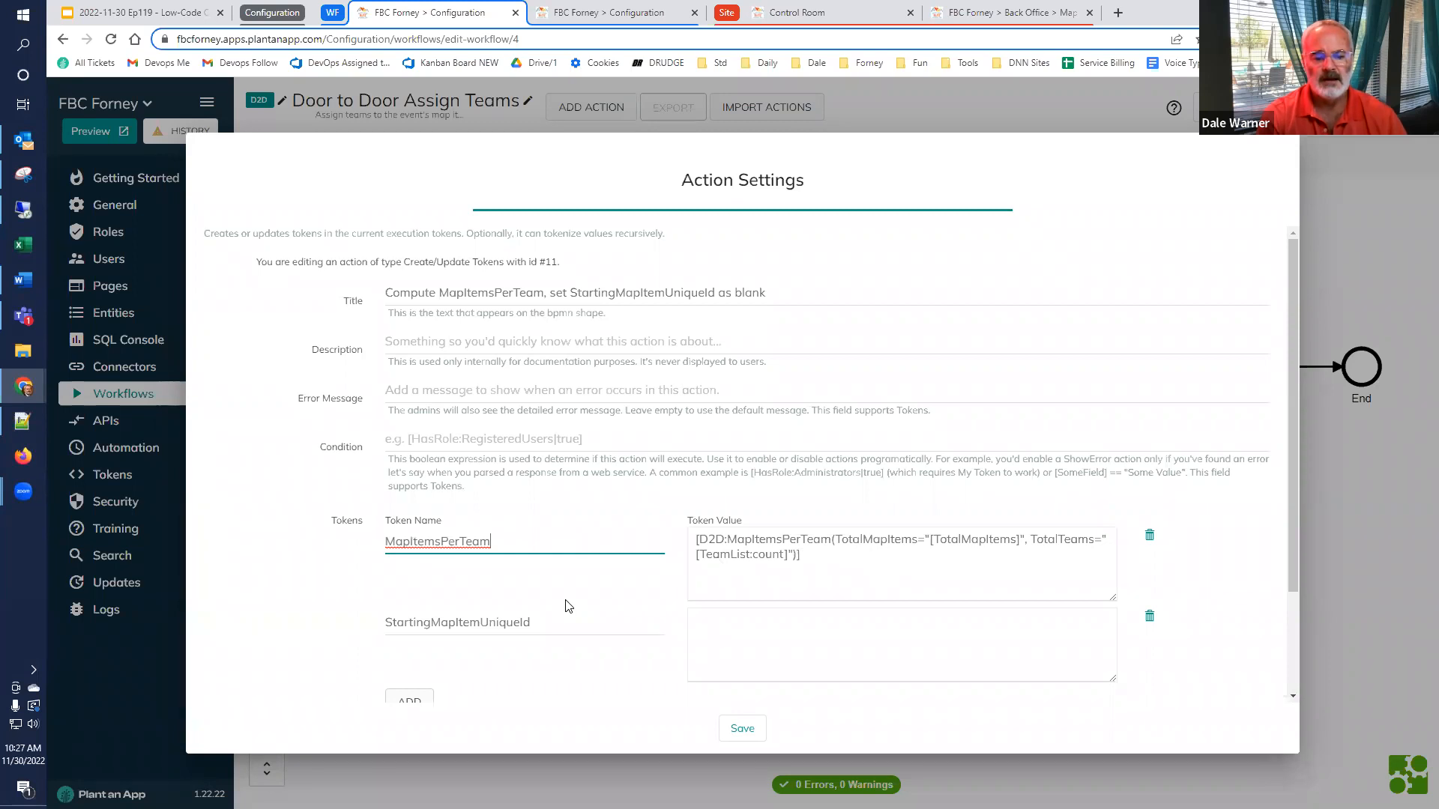
scroll(566, 604, "down", 2)
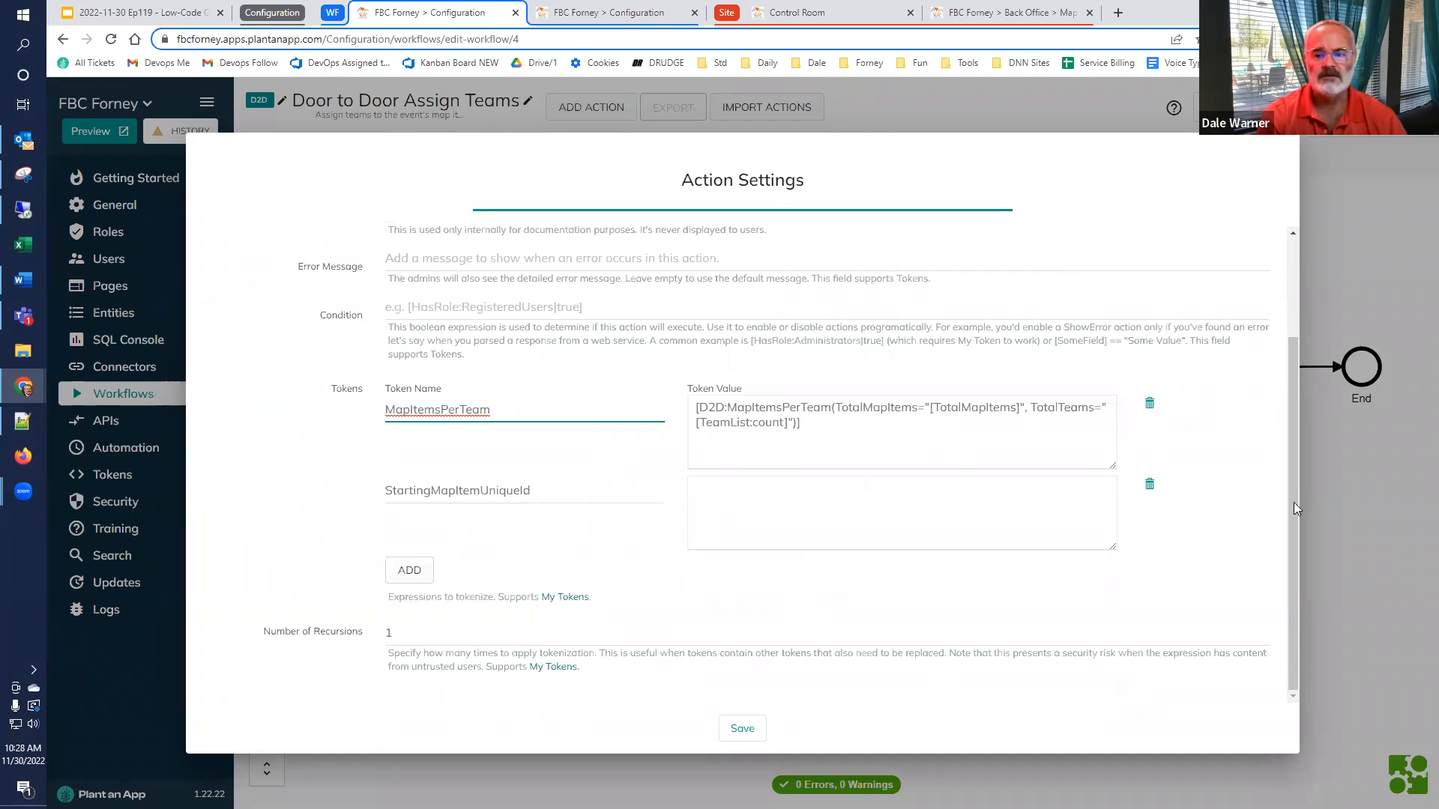
left_click(1349, 521)
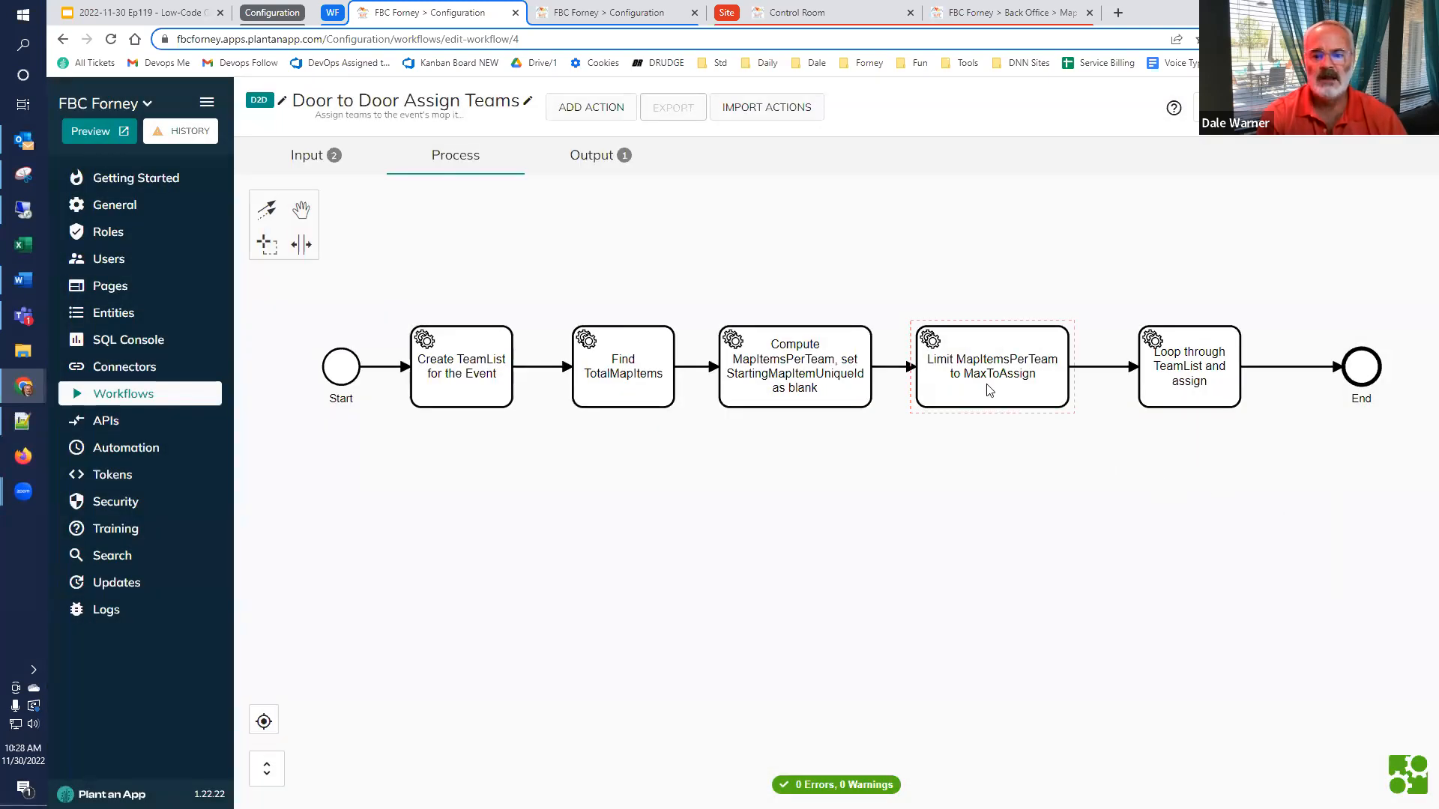
double_click(989, 389)
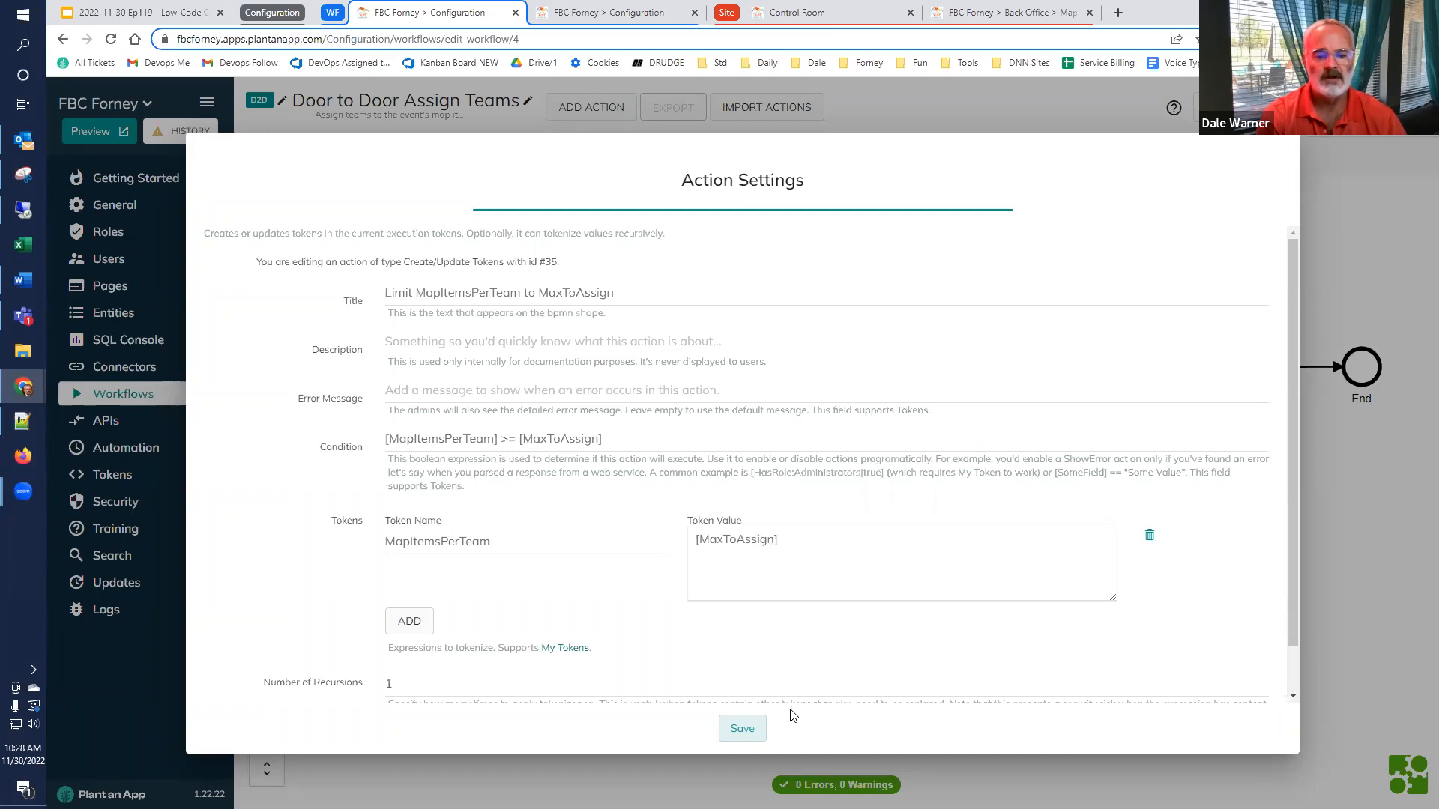
left_click(756, 727)
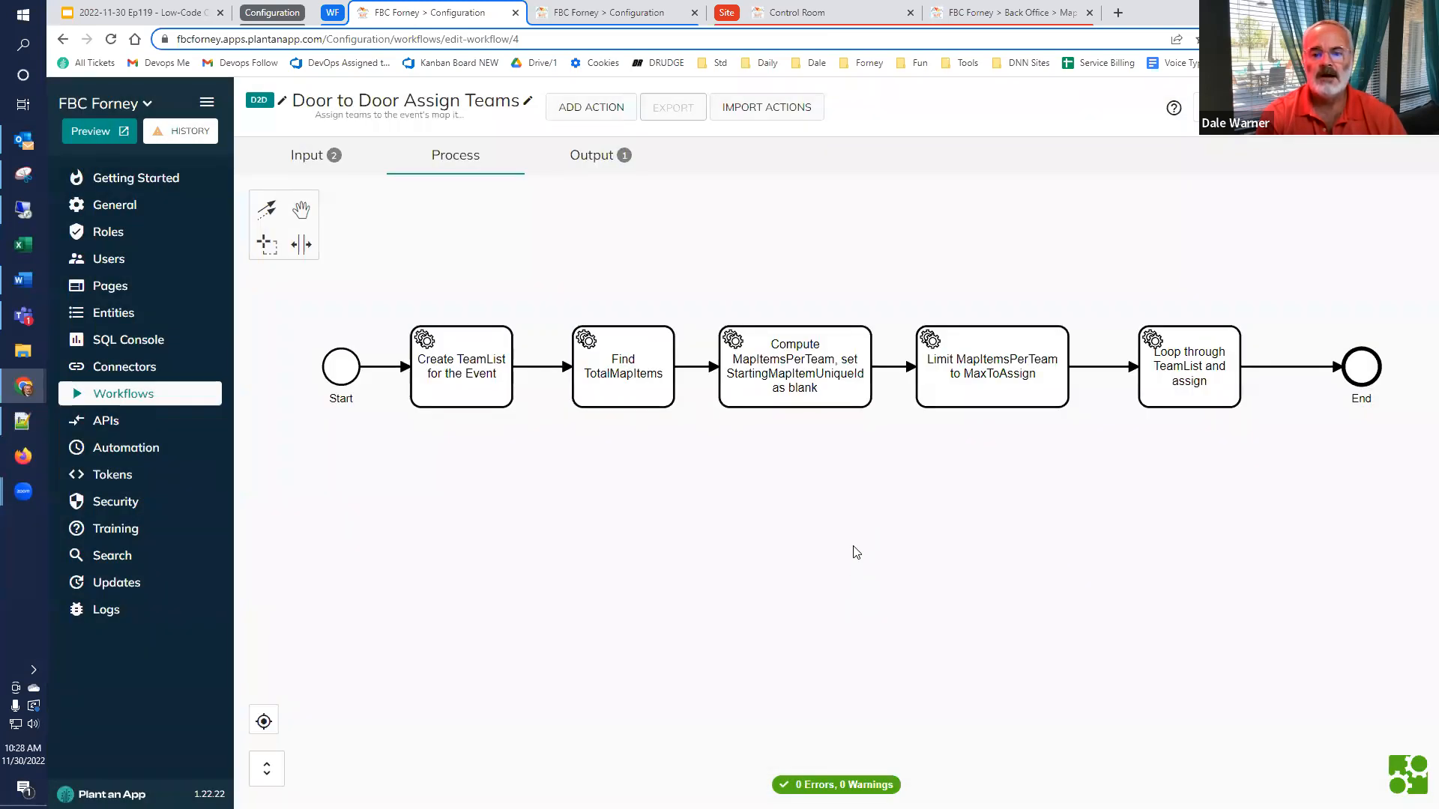
Open the Loop through TeamList and assign action and expand its nested Execute Door to Door Assign Team action to view the input fields
left_click_drag(1073, 514, 838, 517)
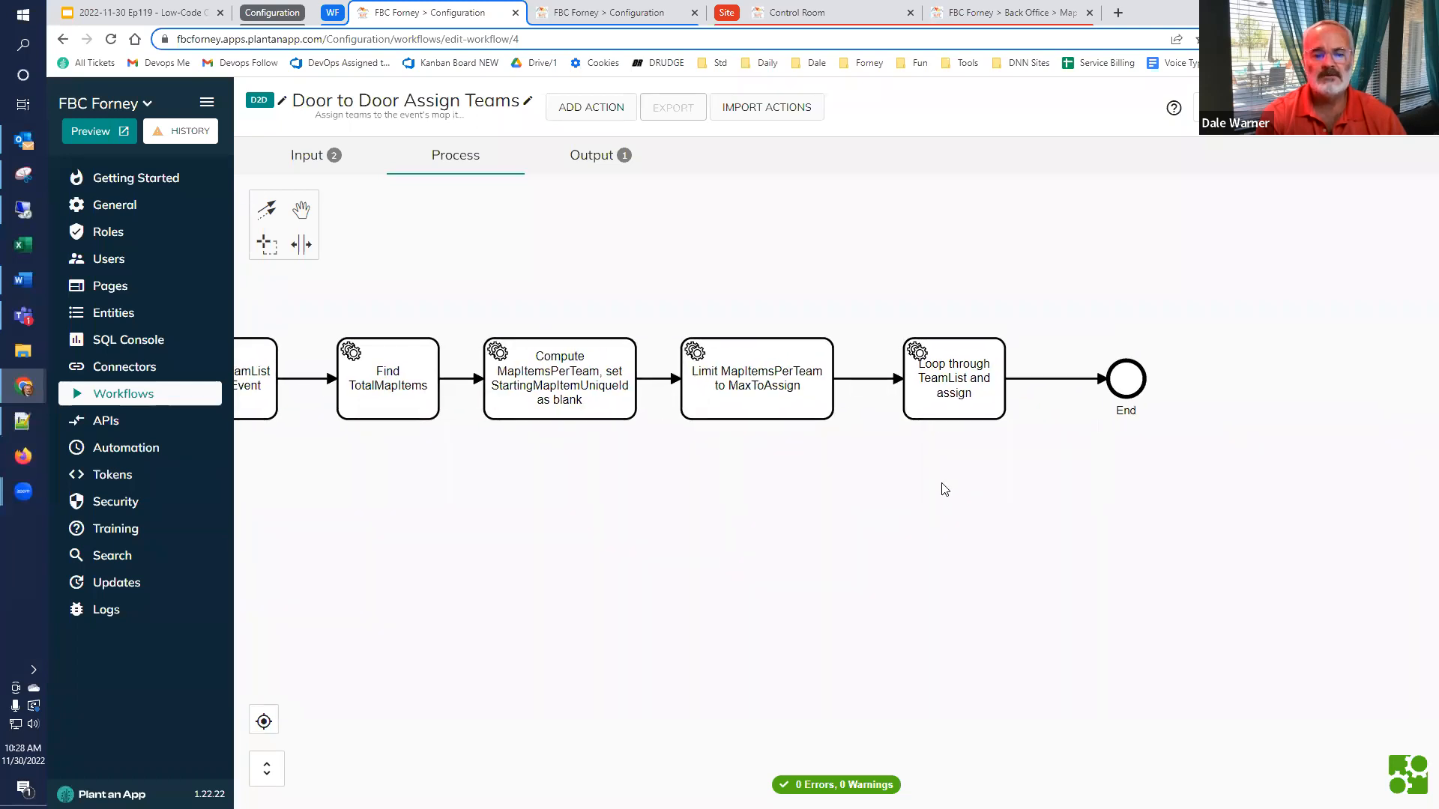
double_click(944, 398)
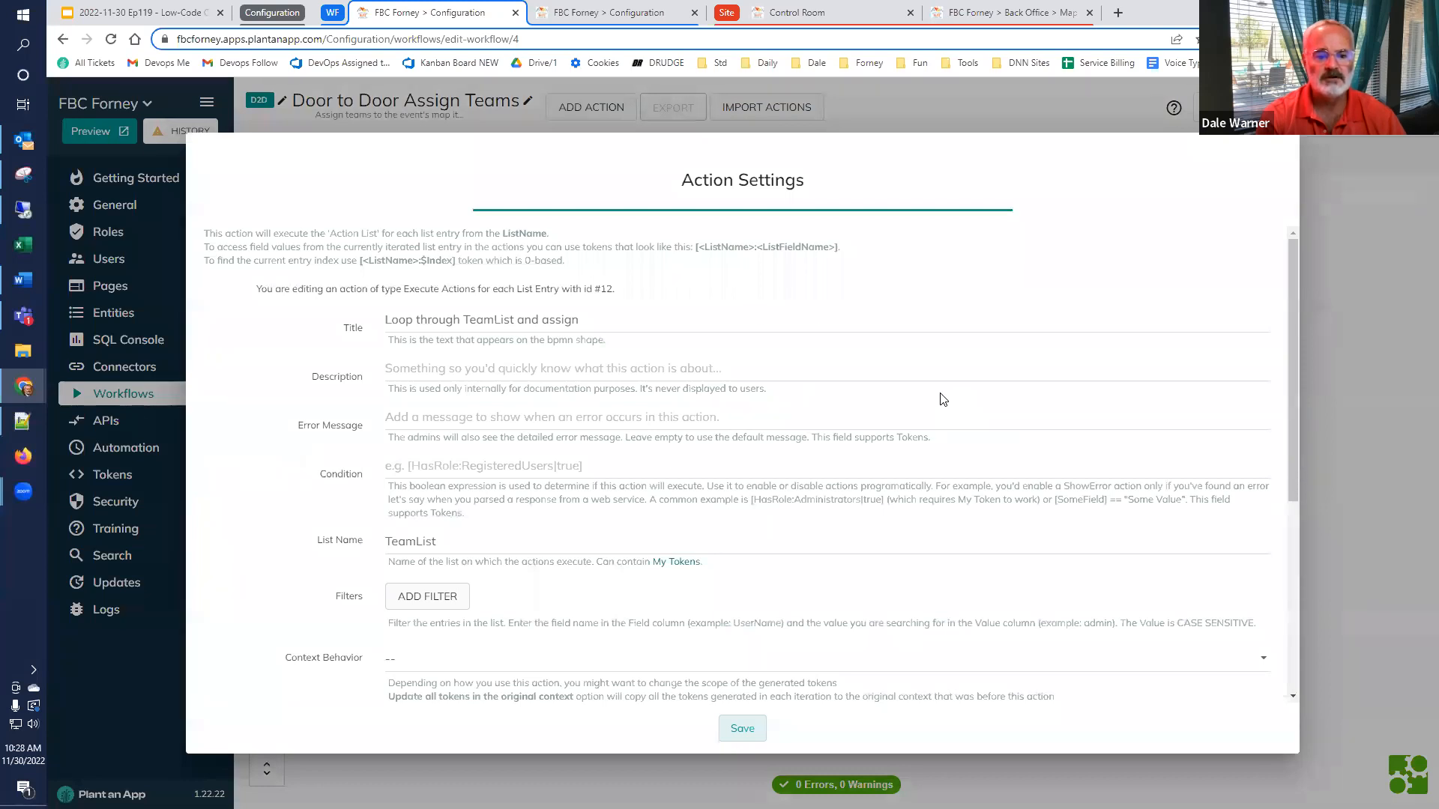
left_click_drag(491, 541, 322, 562)
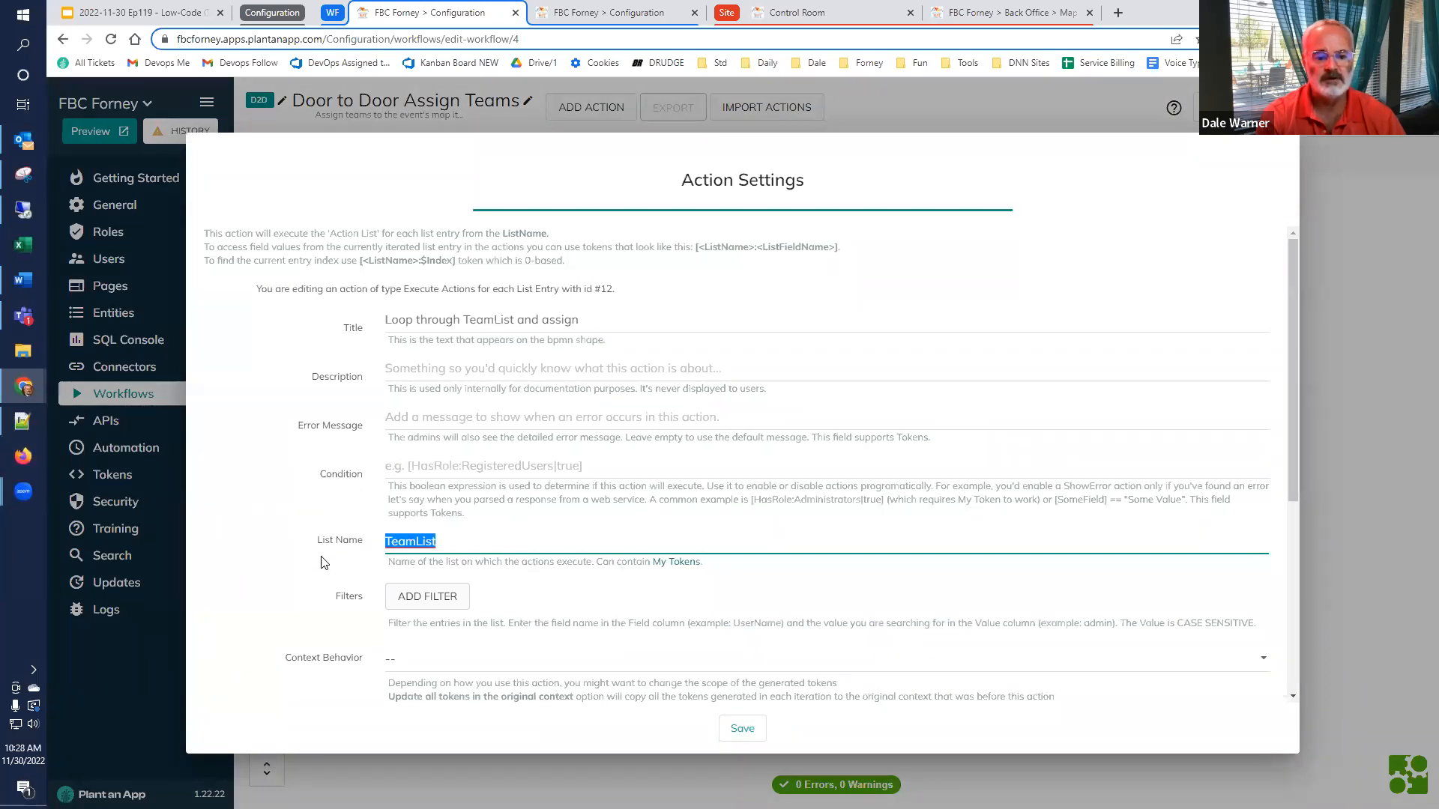
scroll(324, 563, "down", 4)
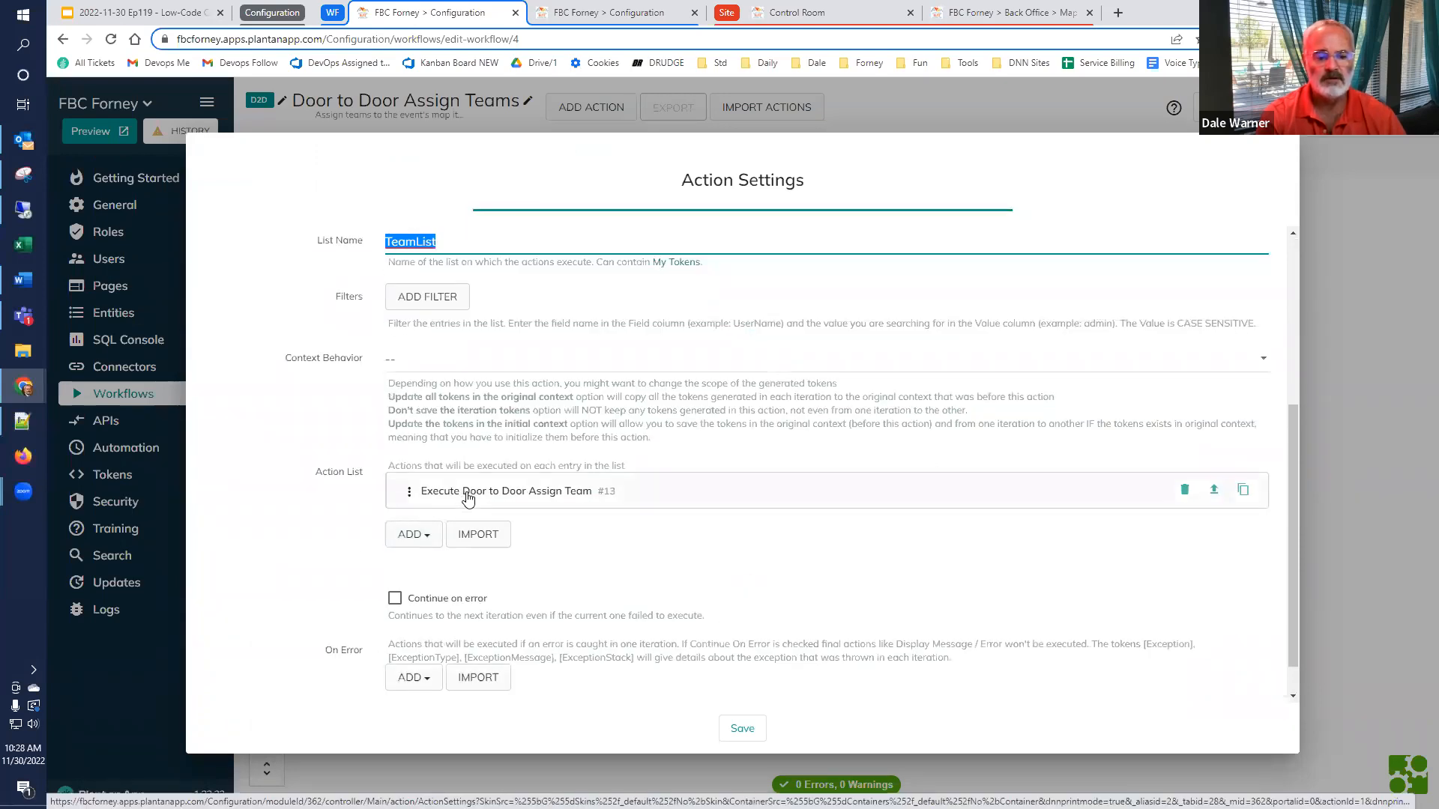
left_click(467, 496)
scroll(470, 506, "down", 3)
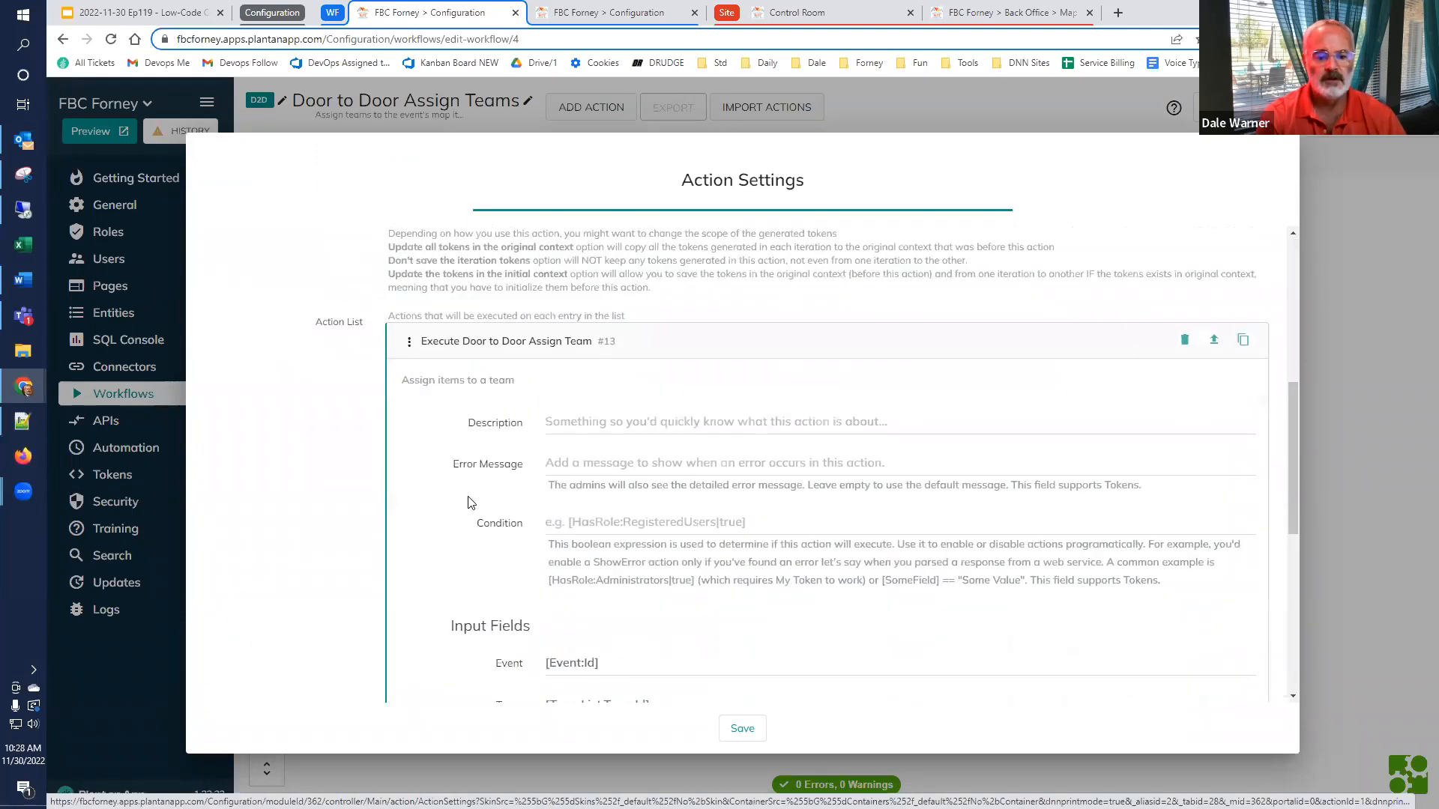
scroll(473, 512, "down", 2)
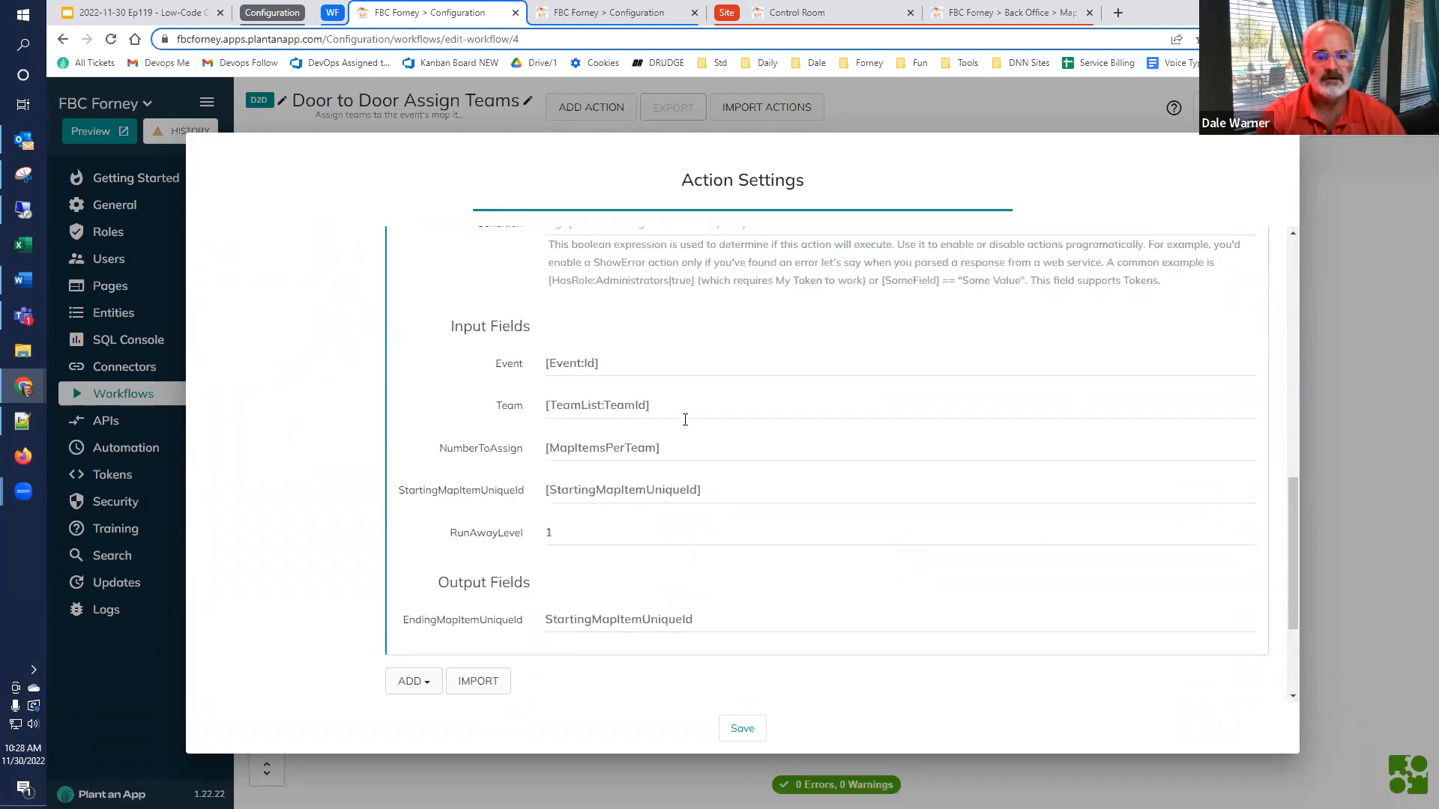
scroll(672, 422, "up", 2)
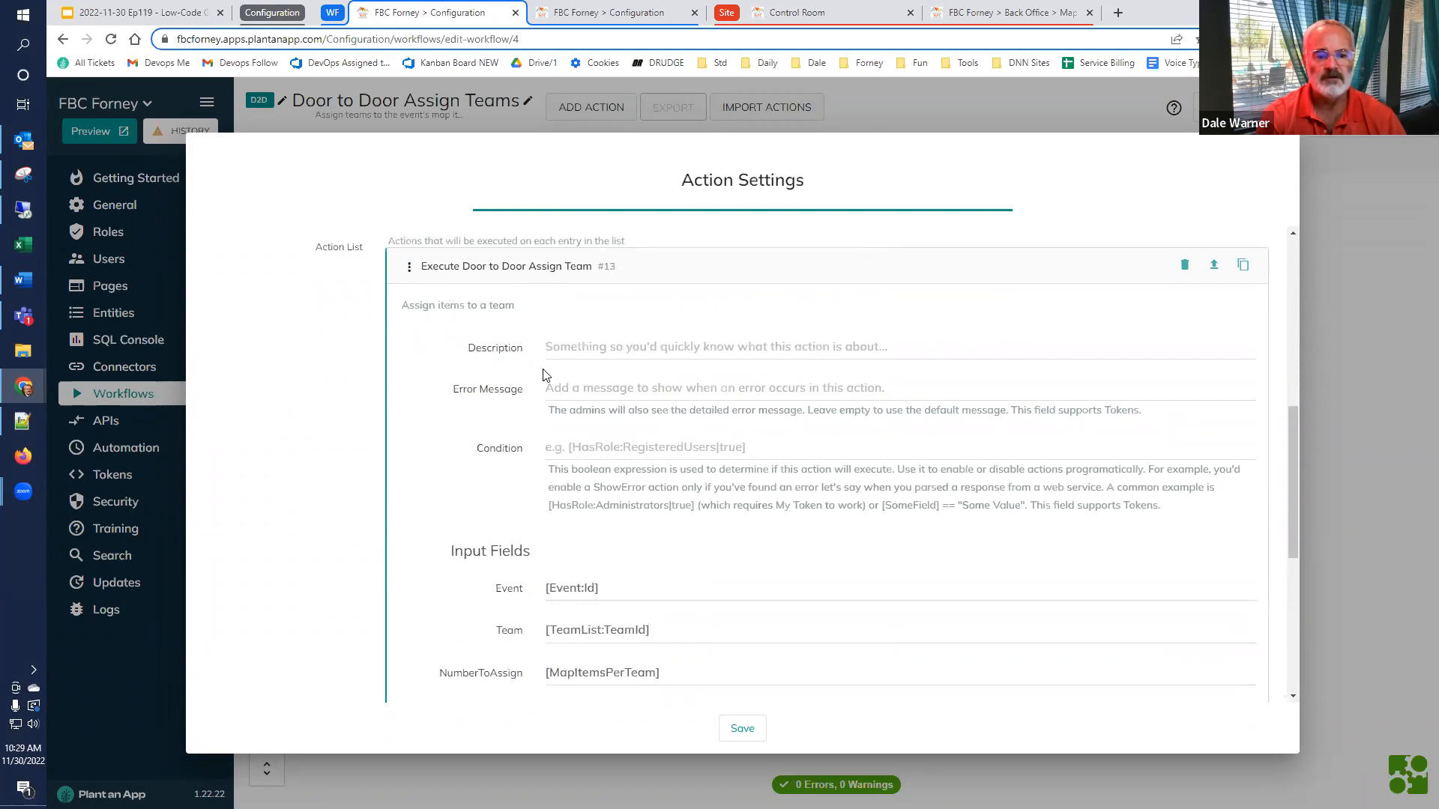
scroll(529, 430, "down", 2)
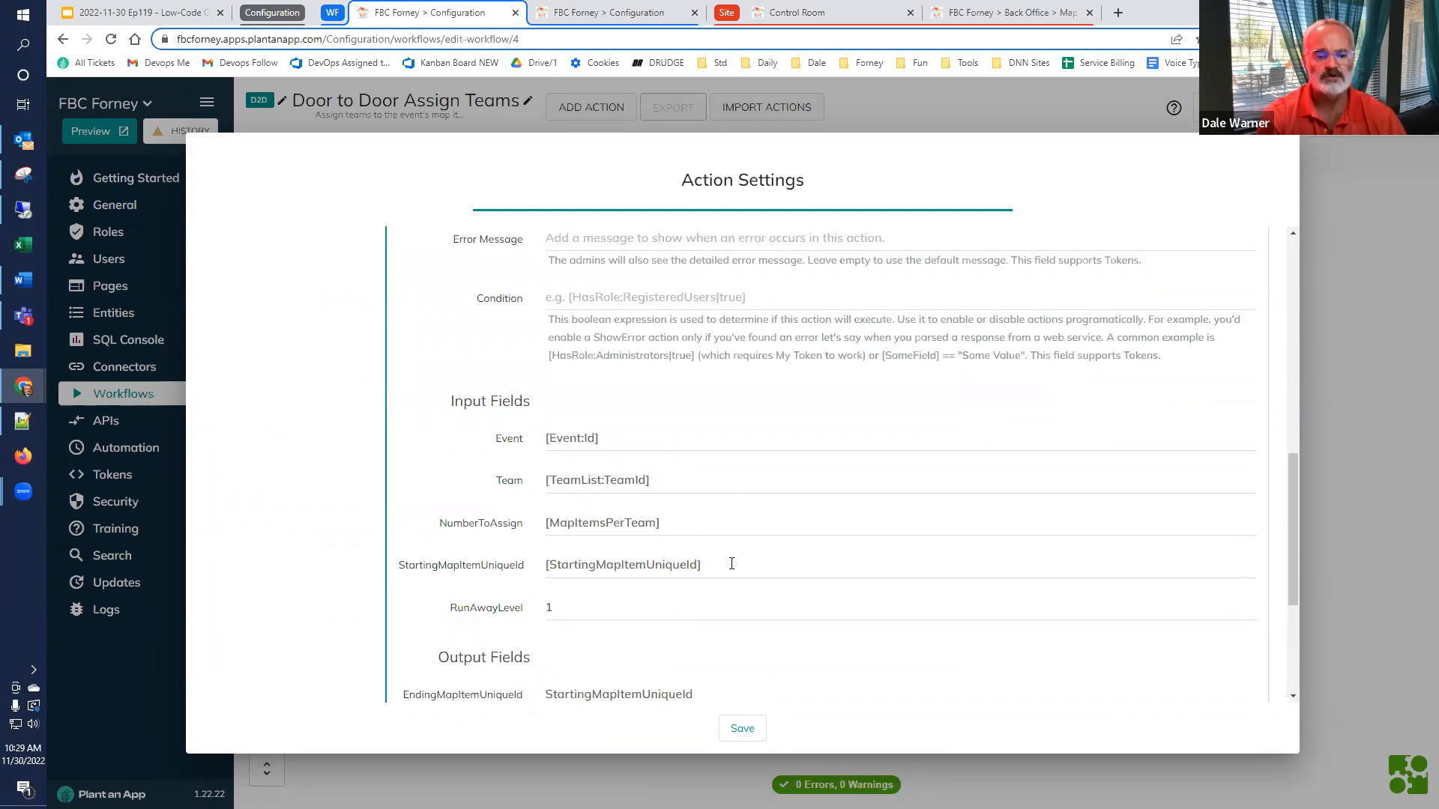
Examine the StartingMapItemUniqueId, RunAwayLevel and EndingMapItemUniqueId fields of the nested action, and save the settings to return to the diagram
left_click_drag(731, 563, 510, 577)
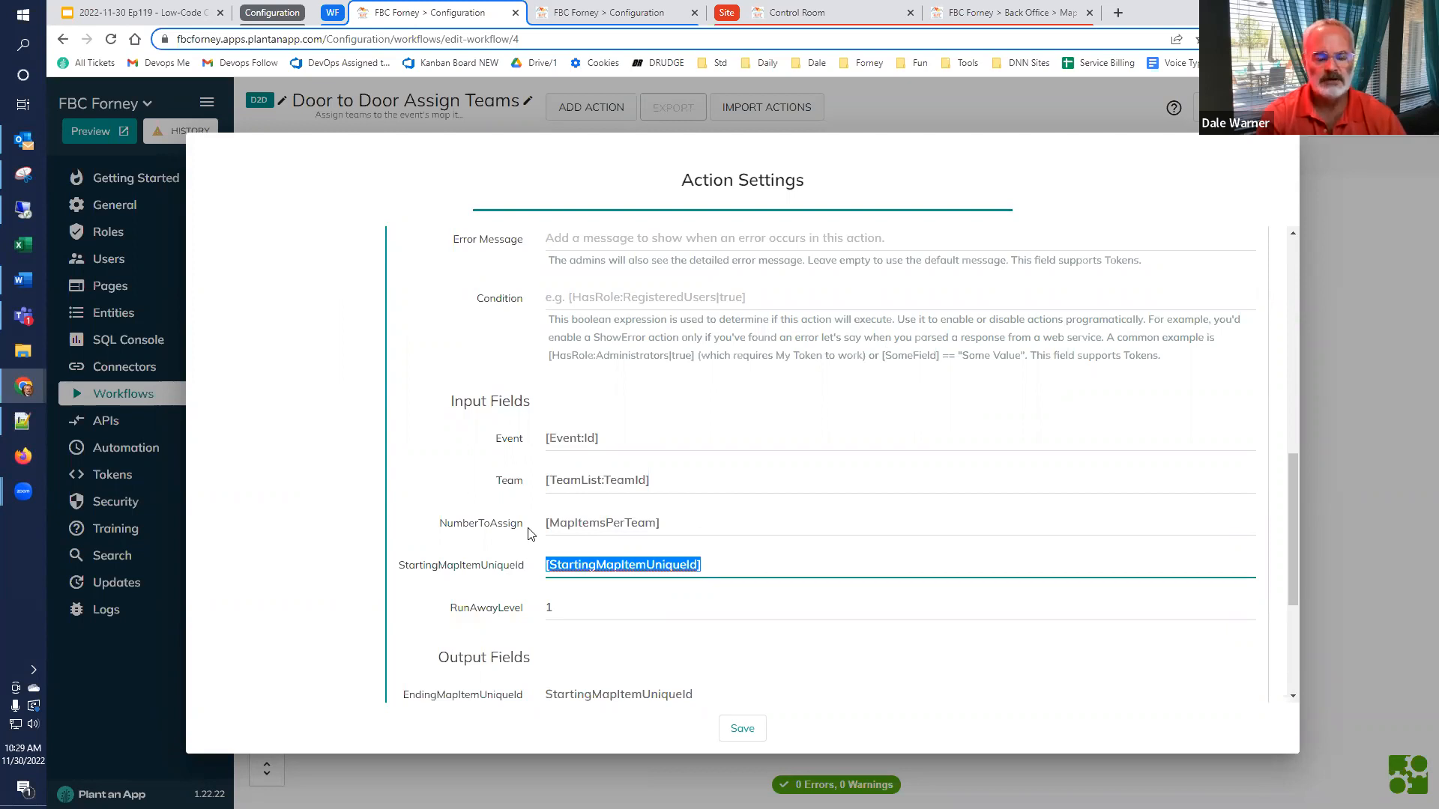
scroll(525, 528, "down", 2)
left_click(583, 457)
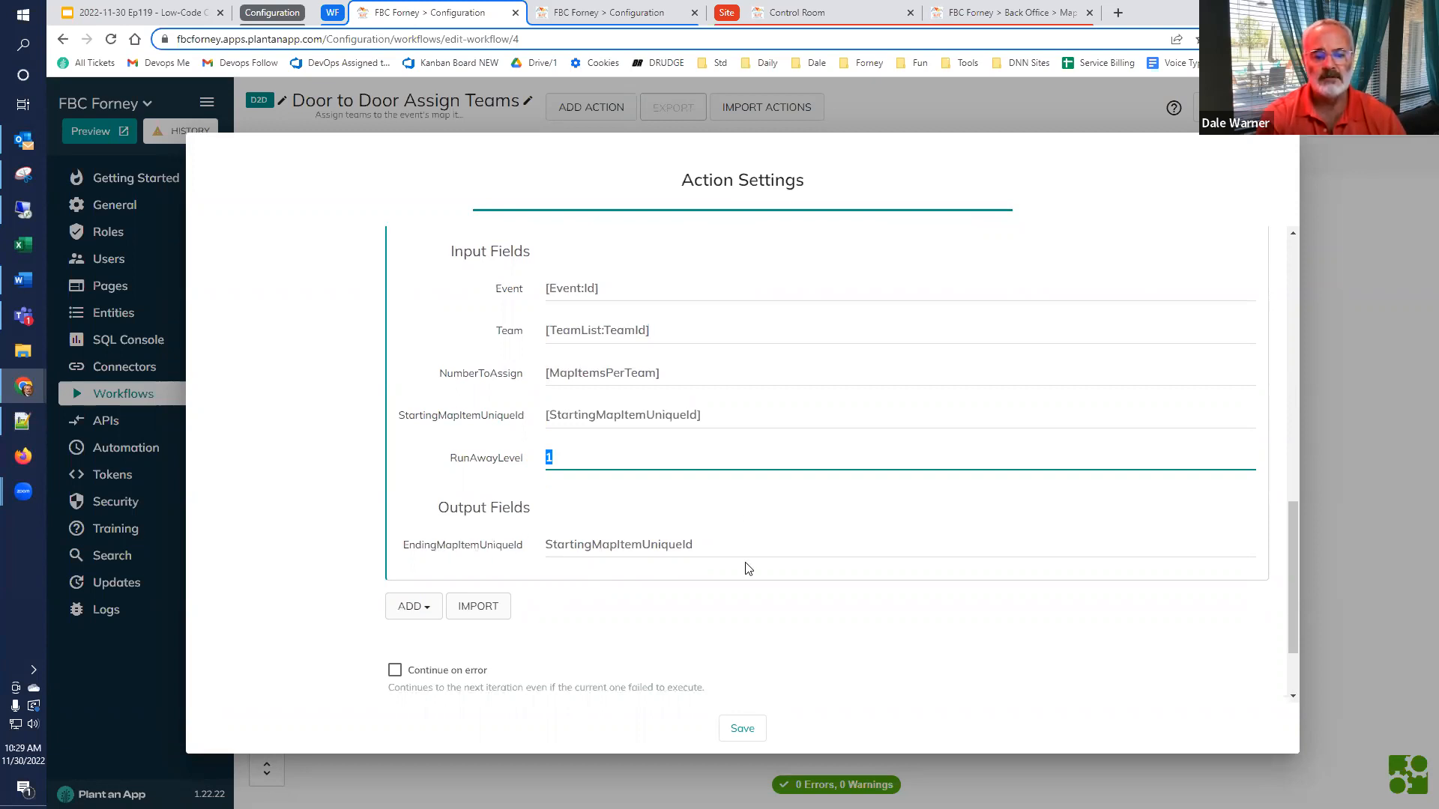
left_click(548, 546)
double_click(548, 547)
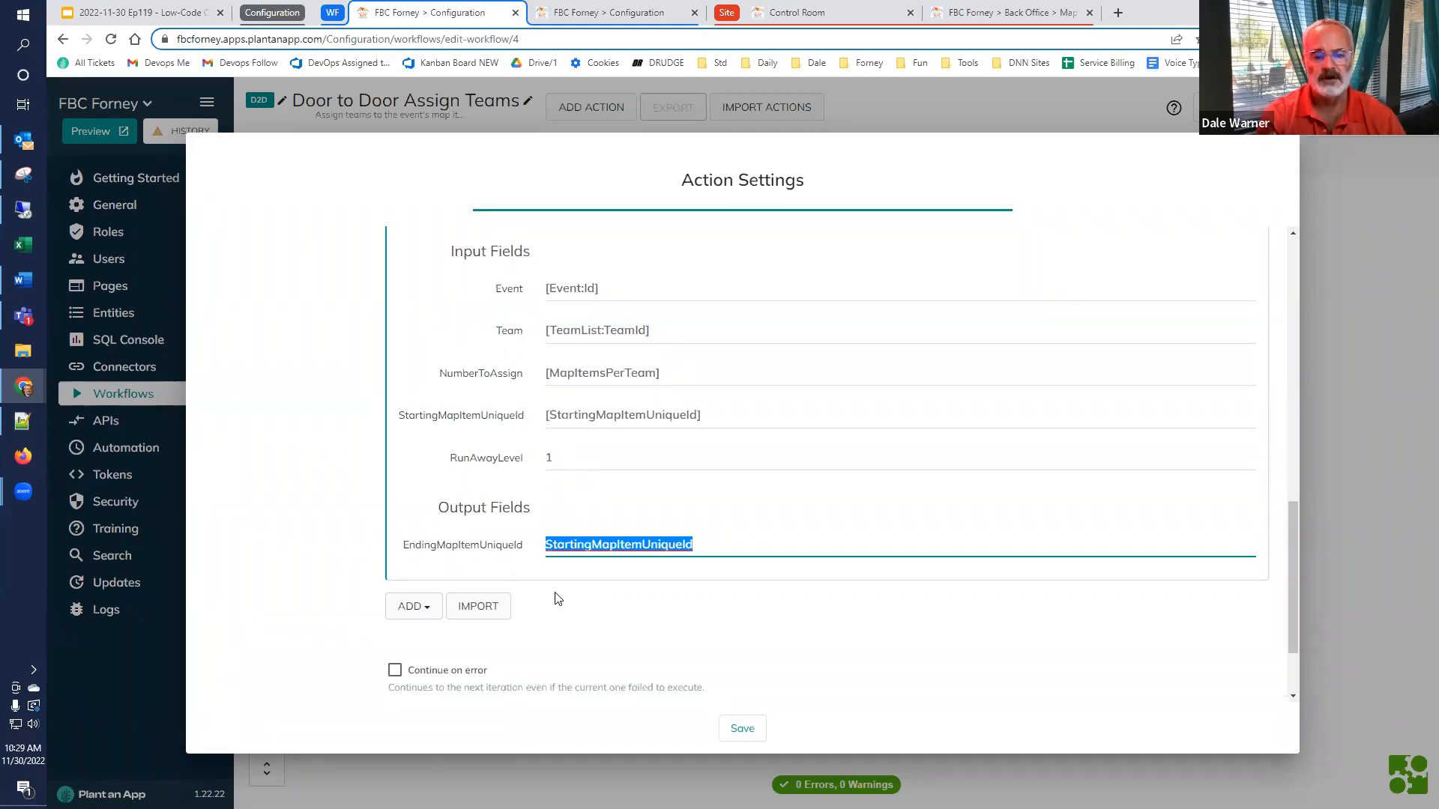
left_click(719, 415)
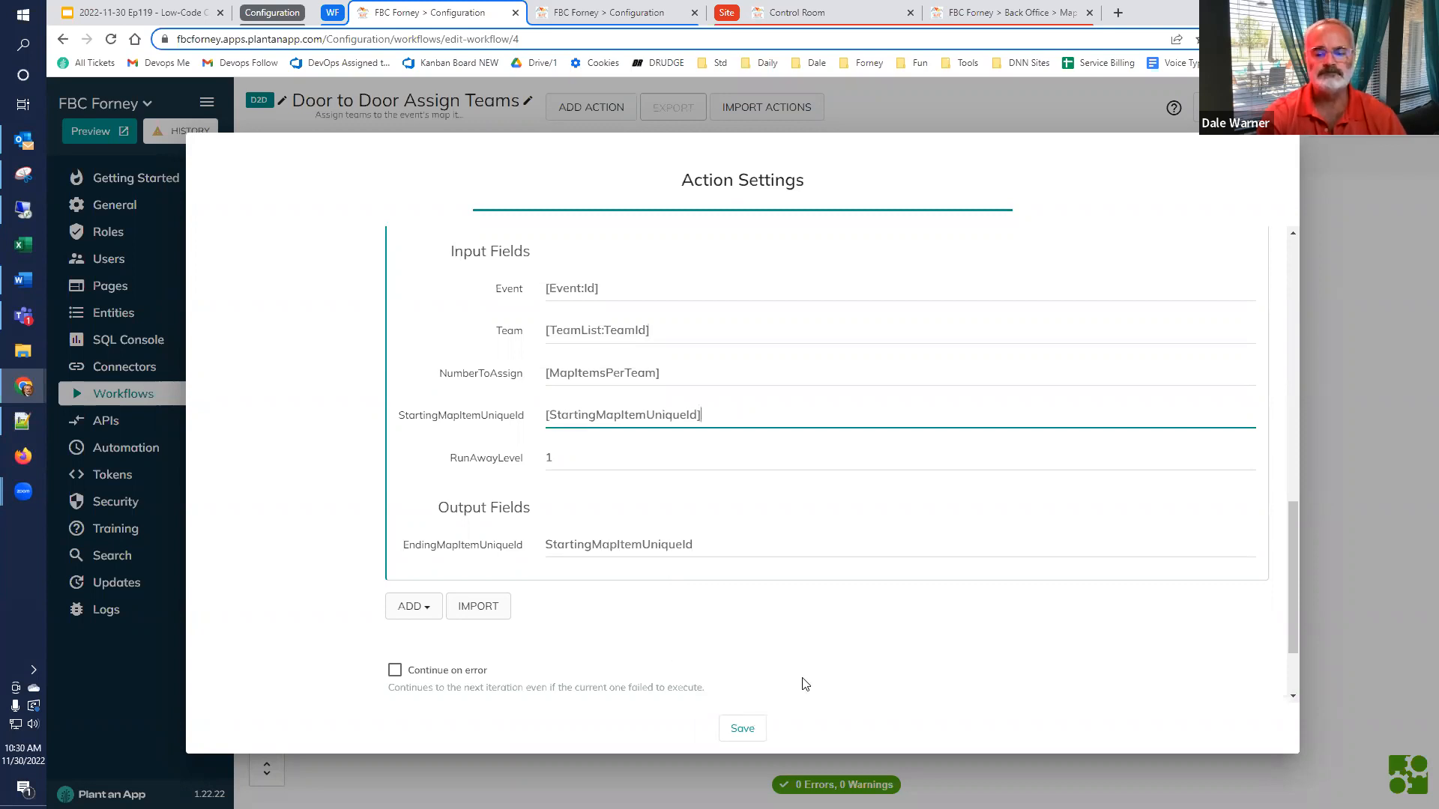
left_click(734, 727)
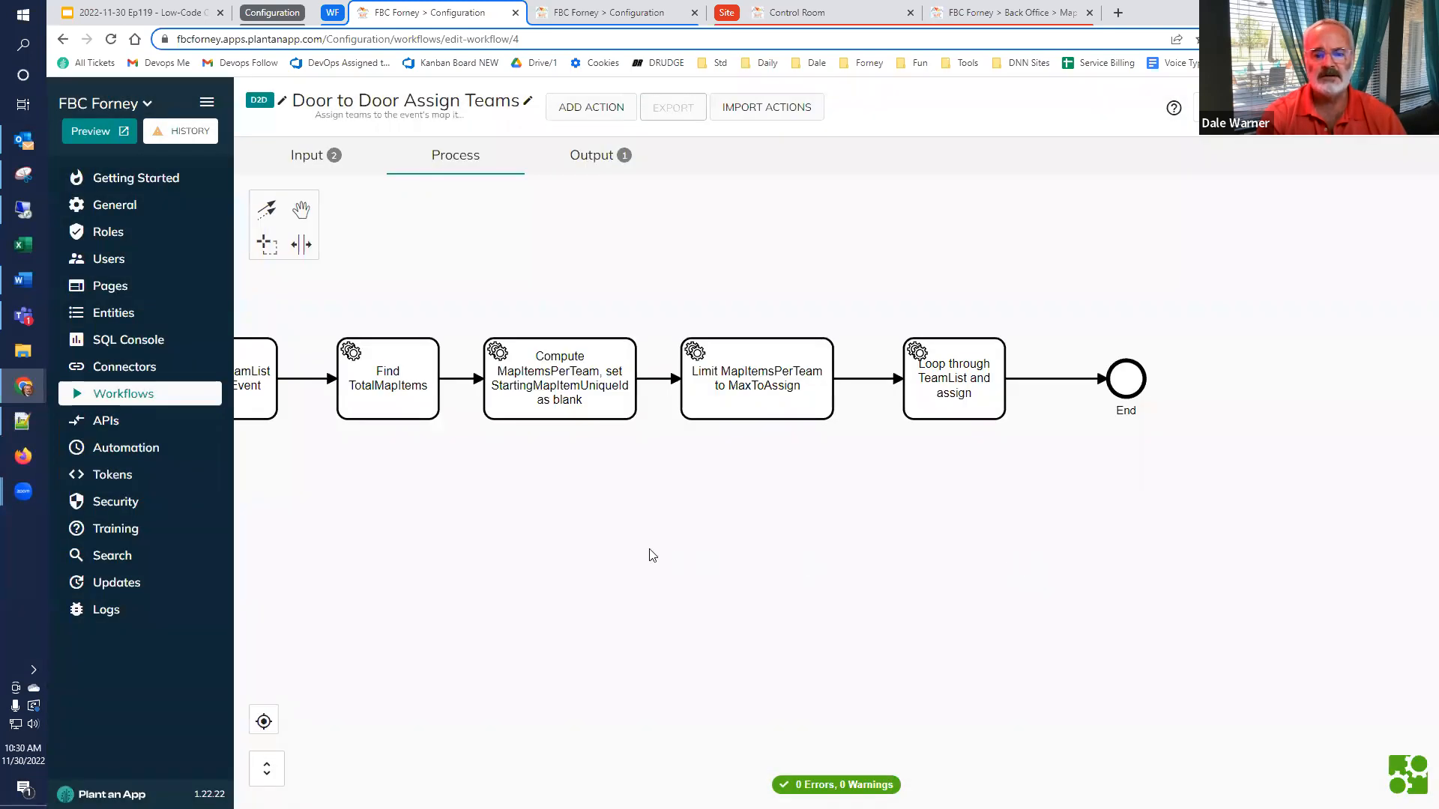
left_click_drag(649, 553, 864, 553)
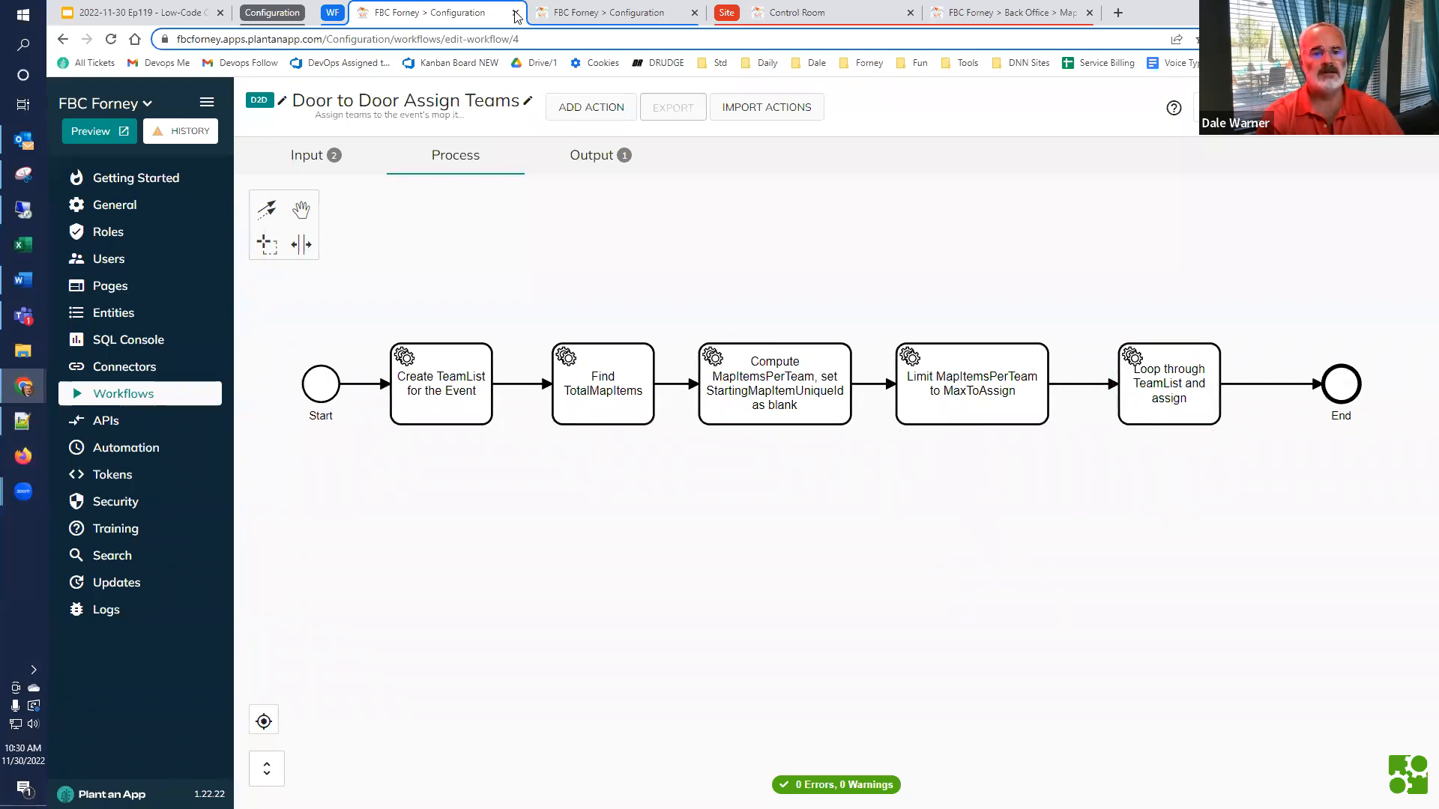
Switch to the singular Door to Door Assign Team workflow and view its whole diagram from Start to End
left_click(587, 13)
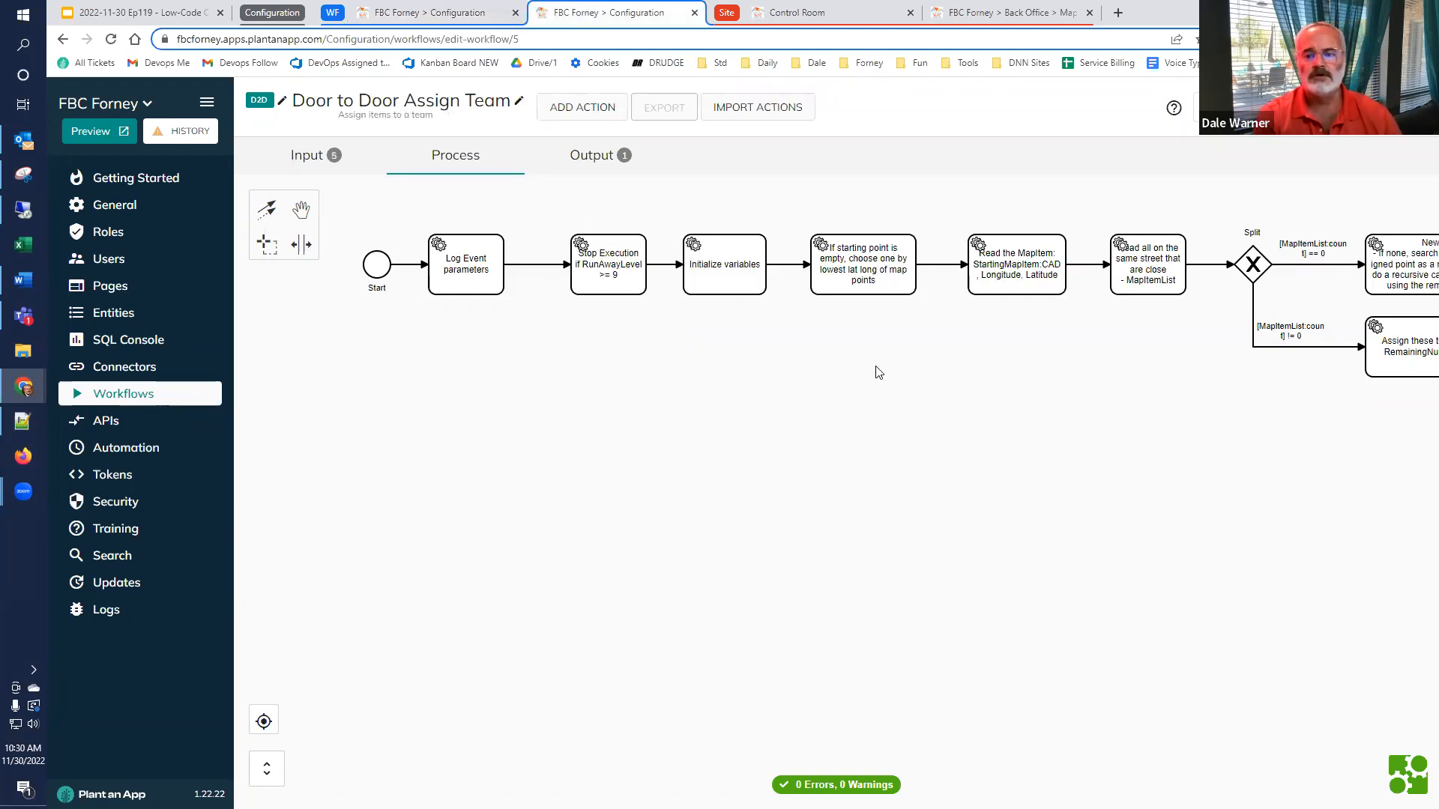
left_click_drag(885, 406, 727, 446)
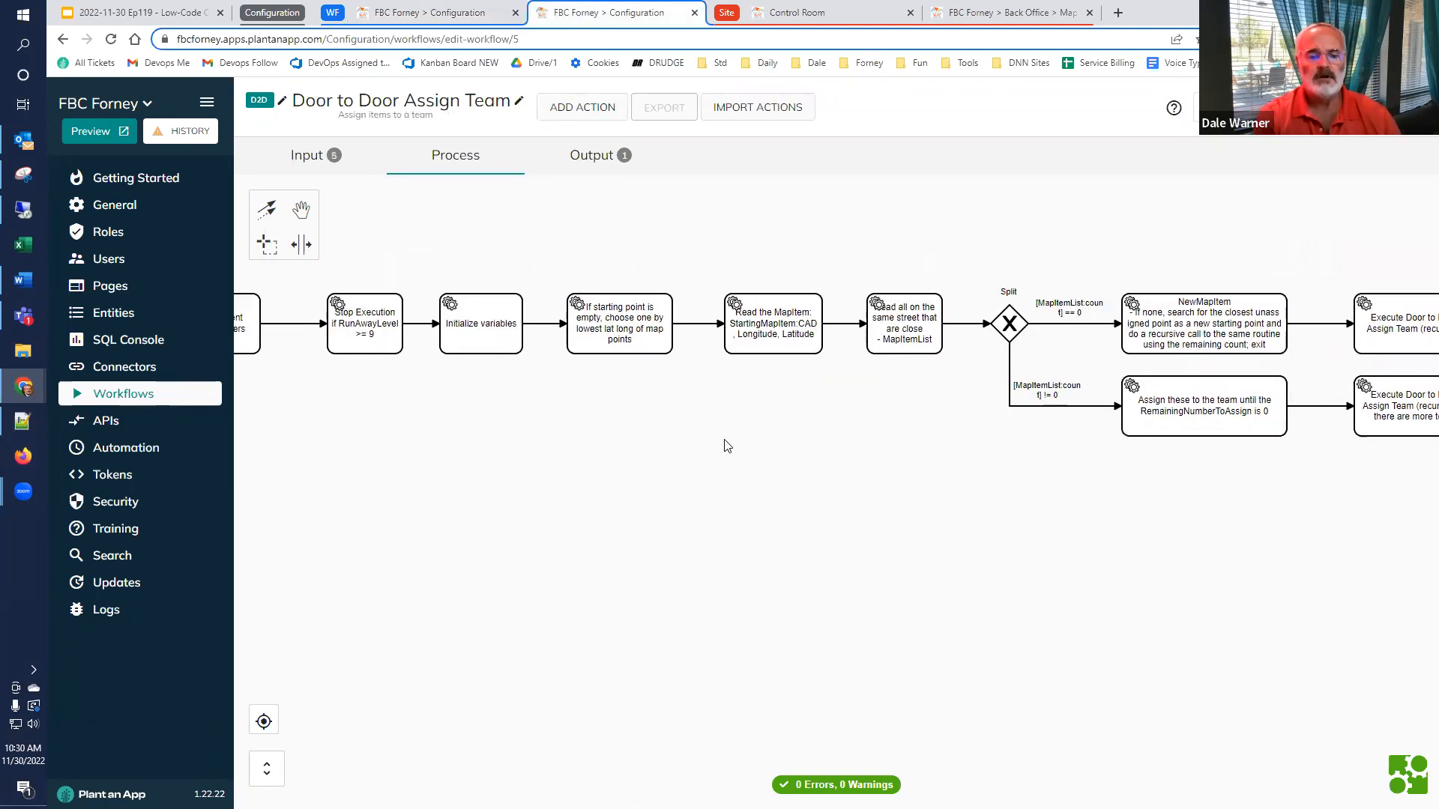
scroll(722, 420, "right", 3)
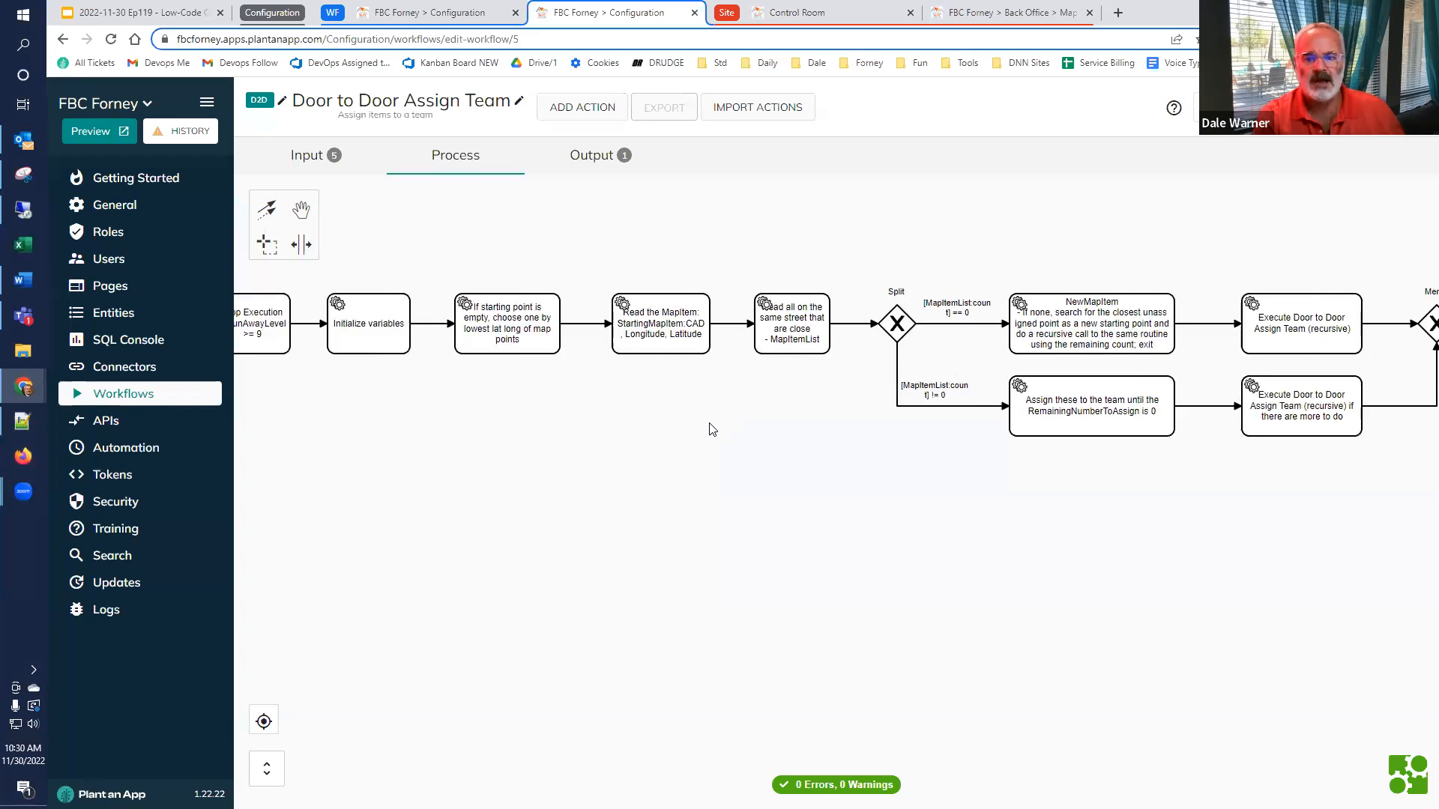
scroll(712, 429, "down", 4)
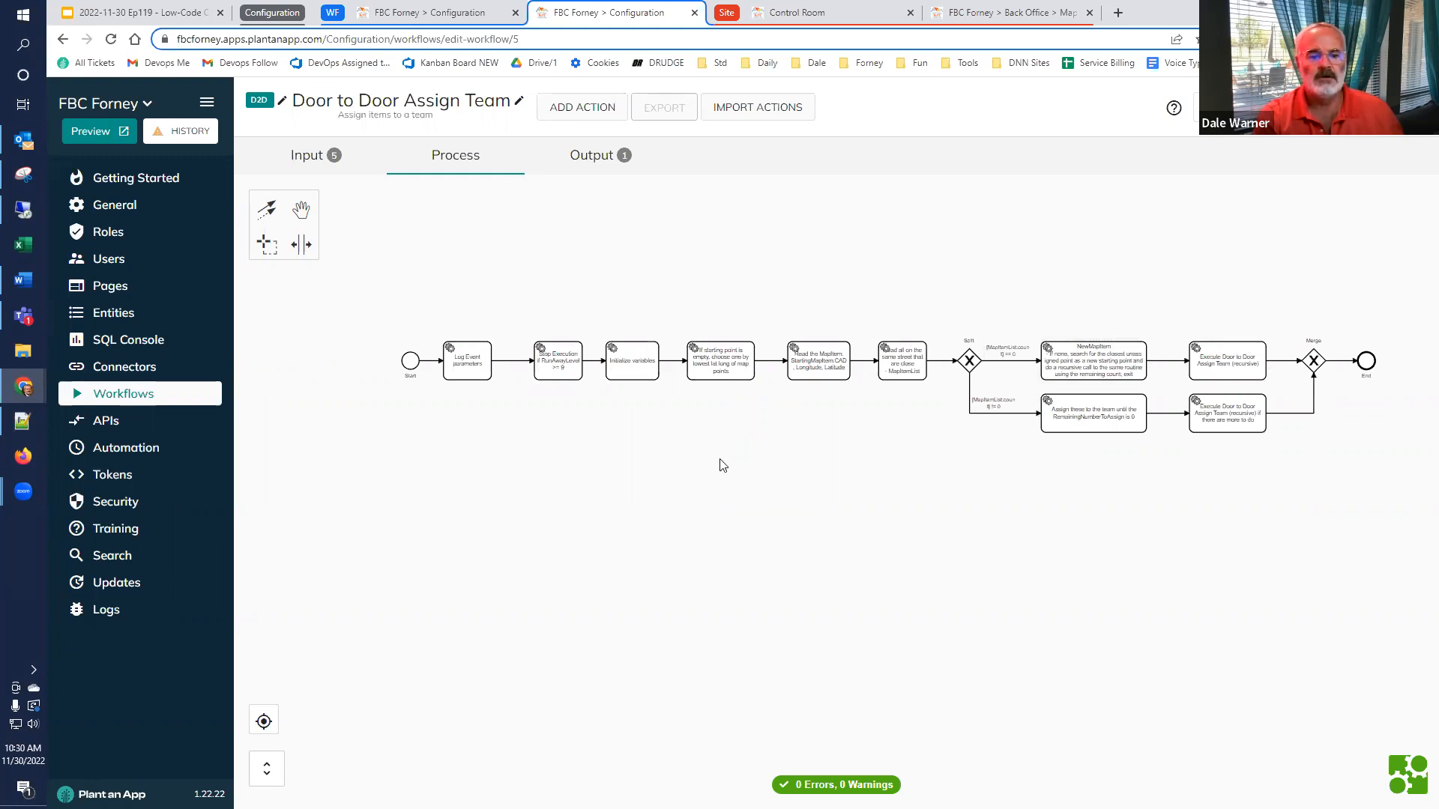
Review the input and output parameters of the Door to Door Assign Team workflow, and return to its process diagram
scroll(467, 367, "up", 4)
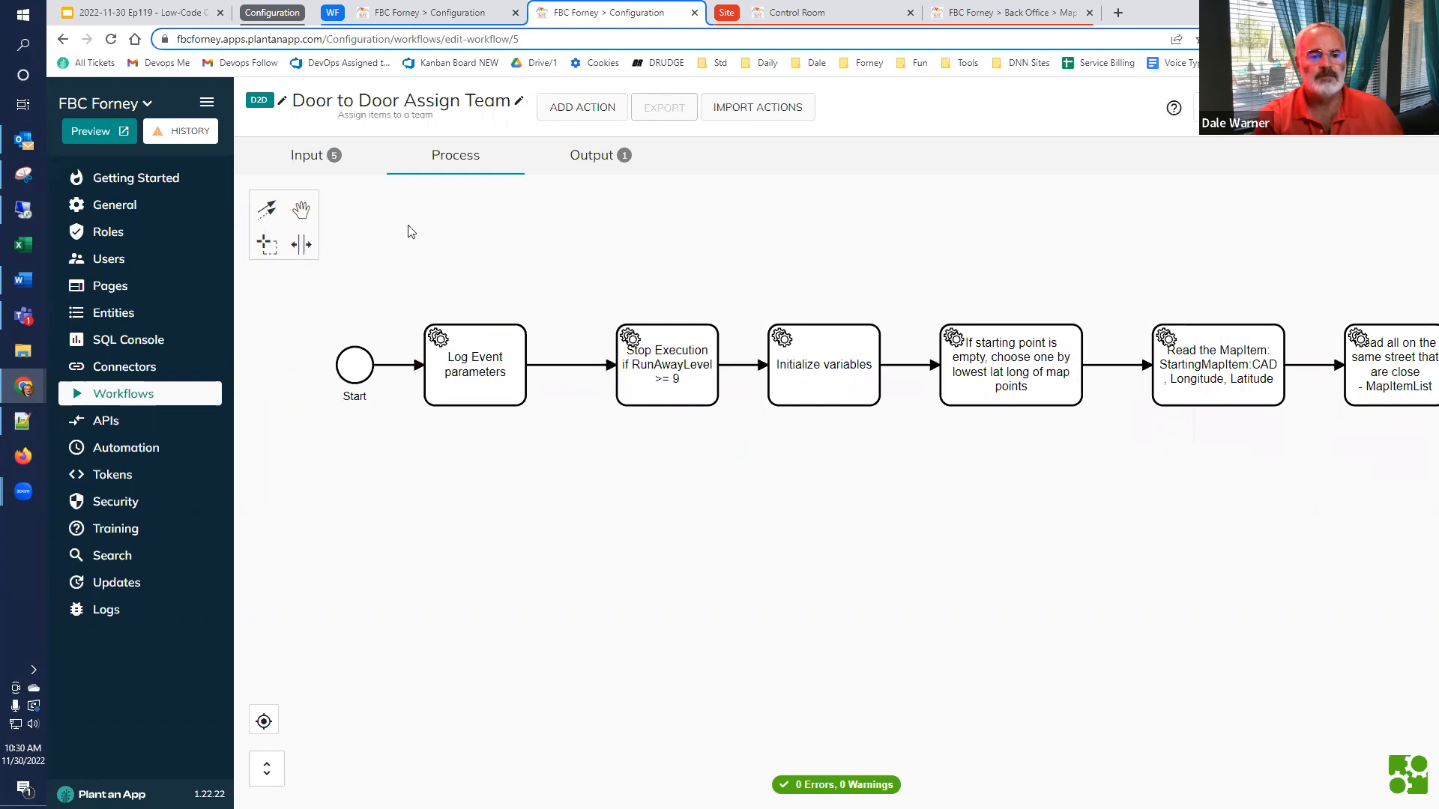
left_click(307, 155)
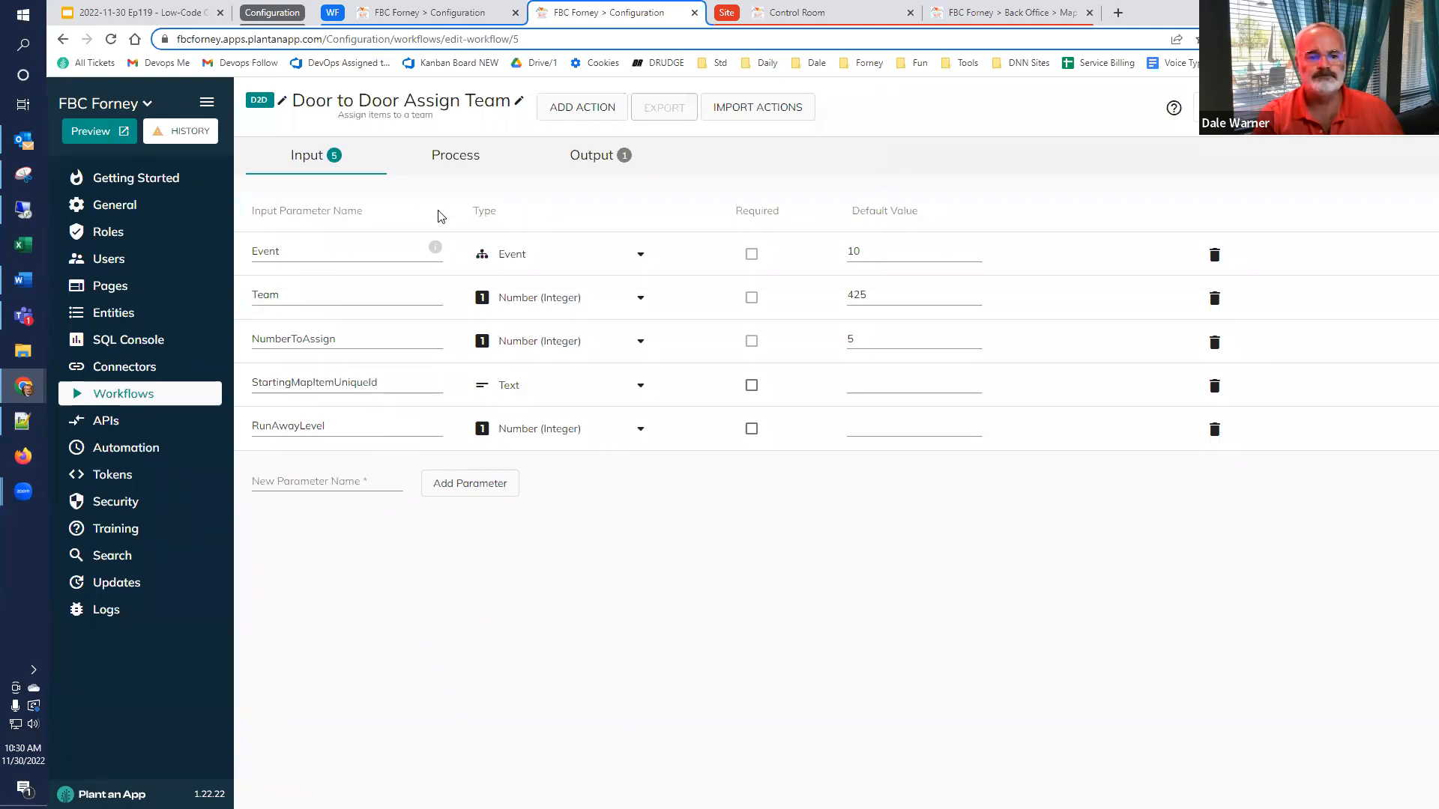
left_click(448, 164)
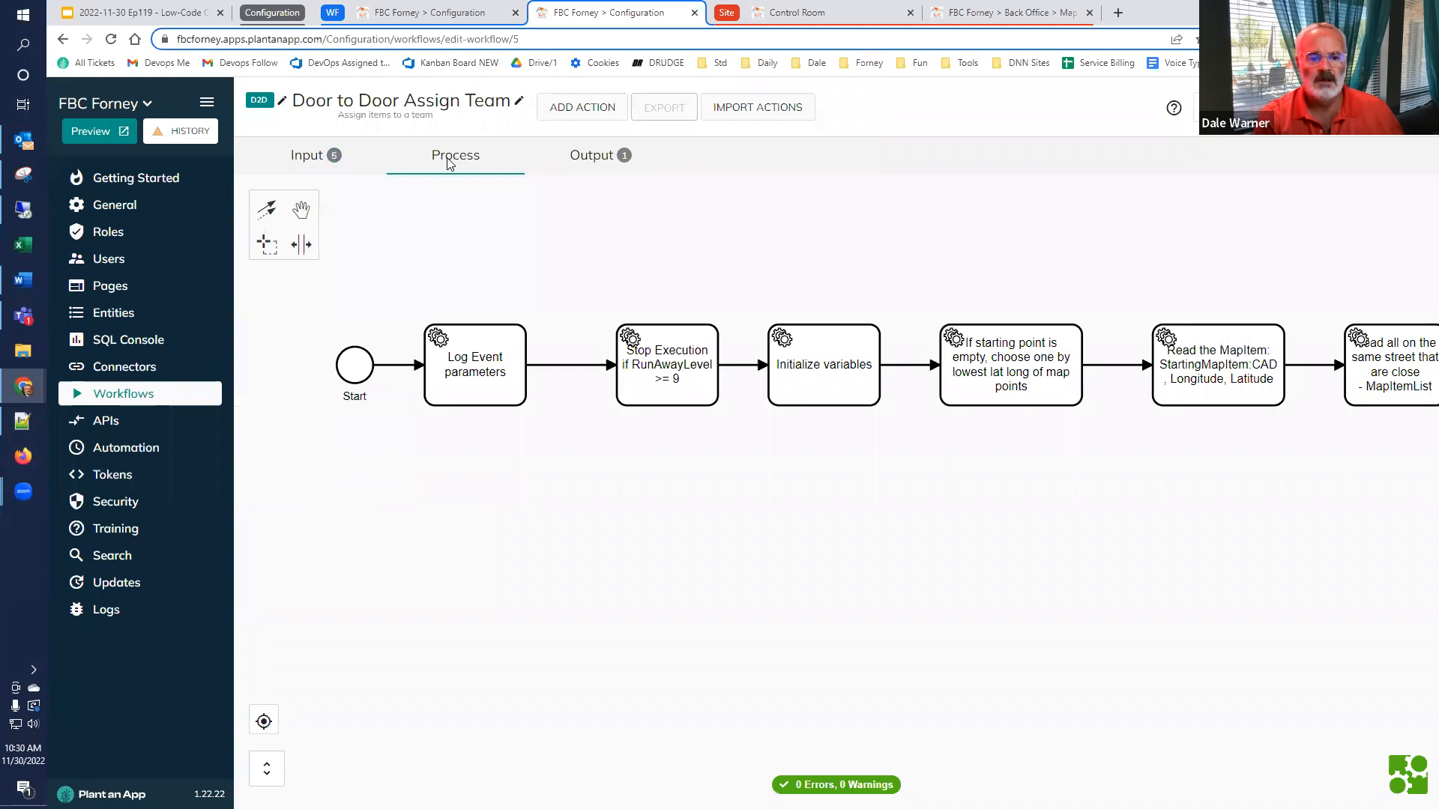
left_click(576, 159)
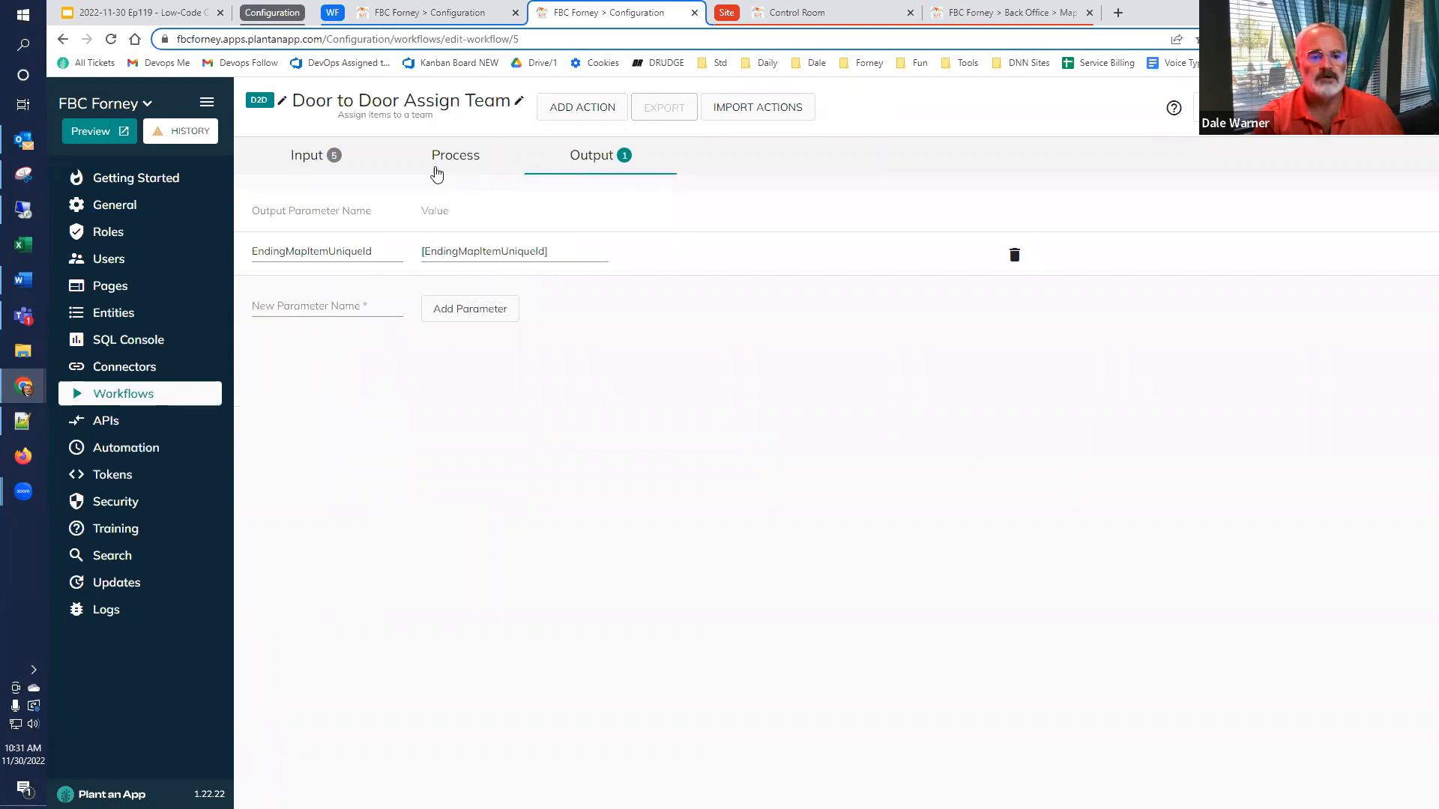
left_click(439, 161)
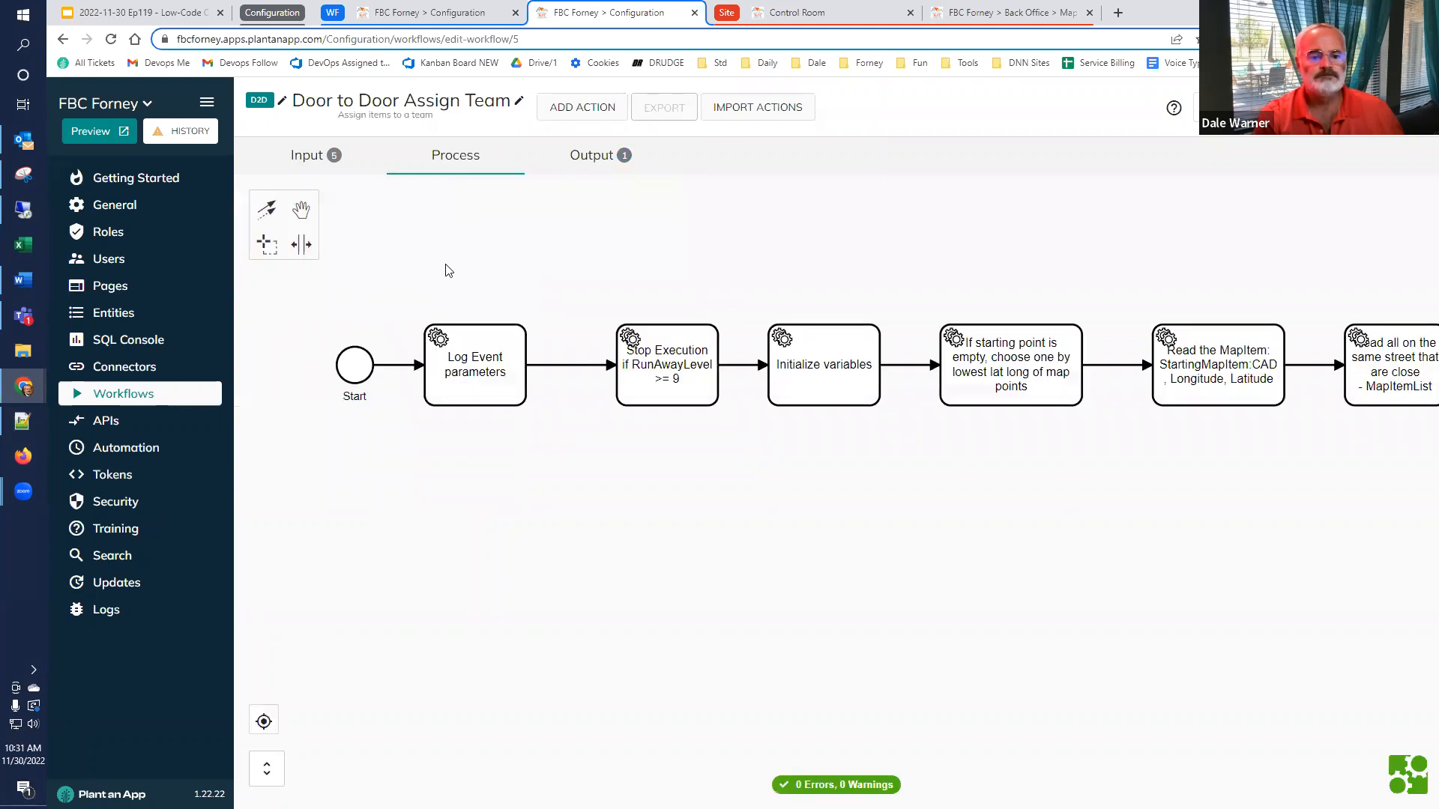
Open the Log Event parameters action, examine all its log properties, and save the settings to return to the diagram
double_click(455, 363)
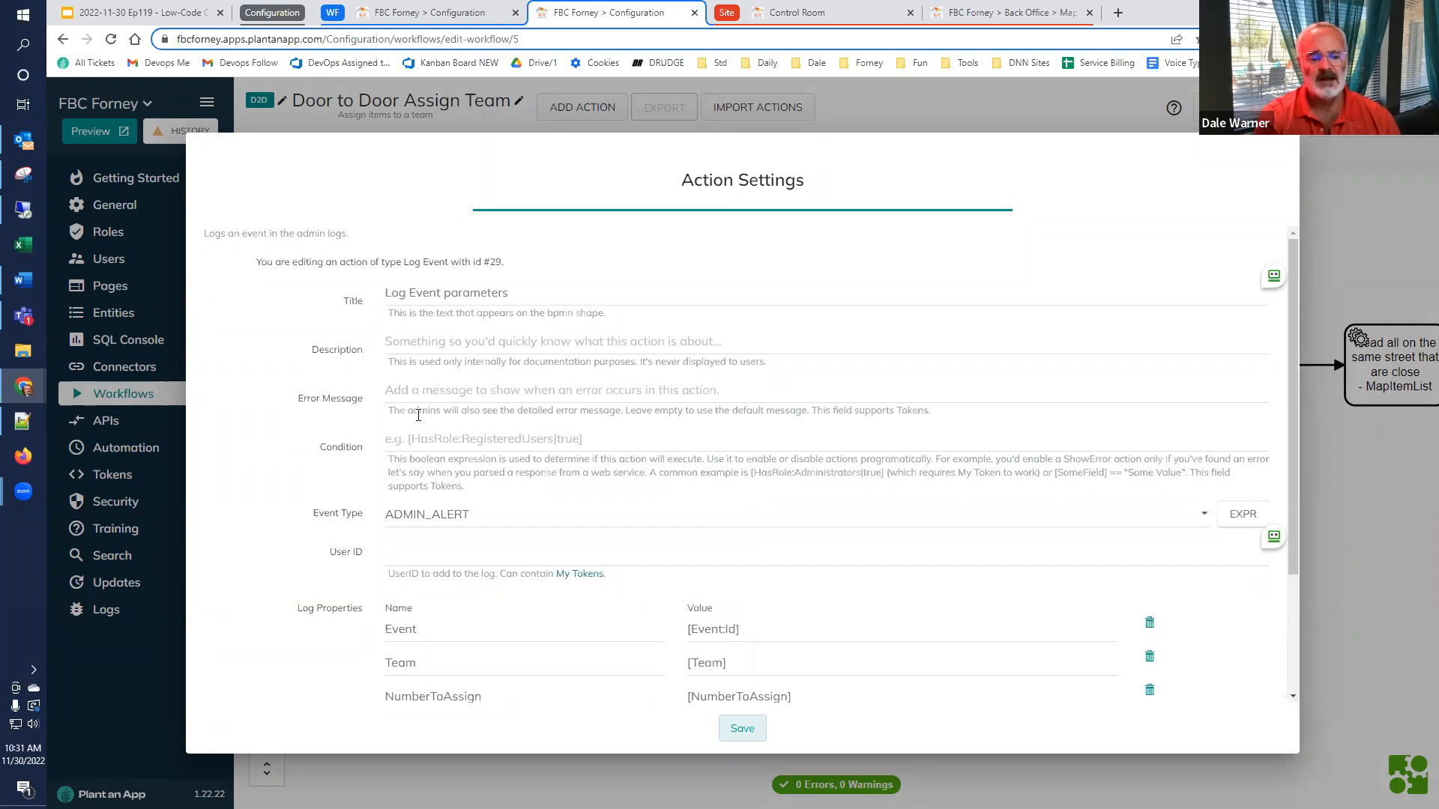
scroll(418, 415, "down", 3)
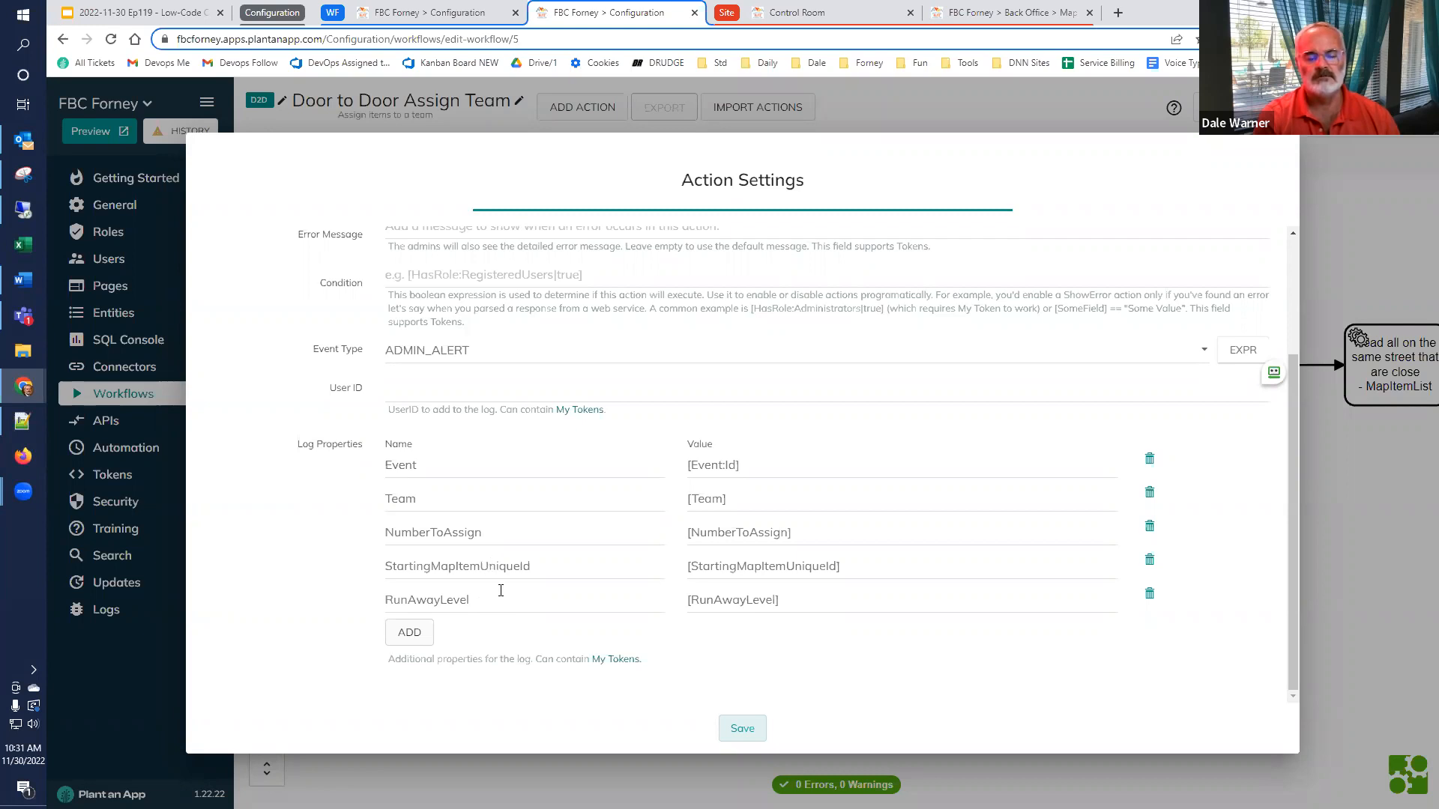
left_click(742, 730)
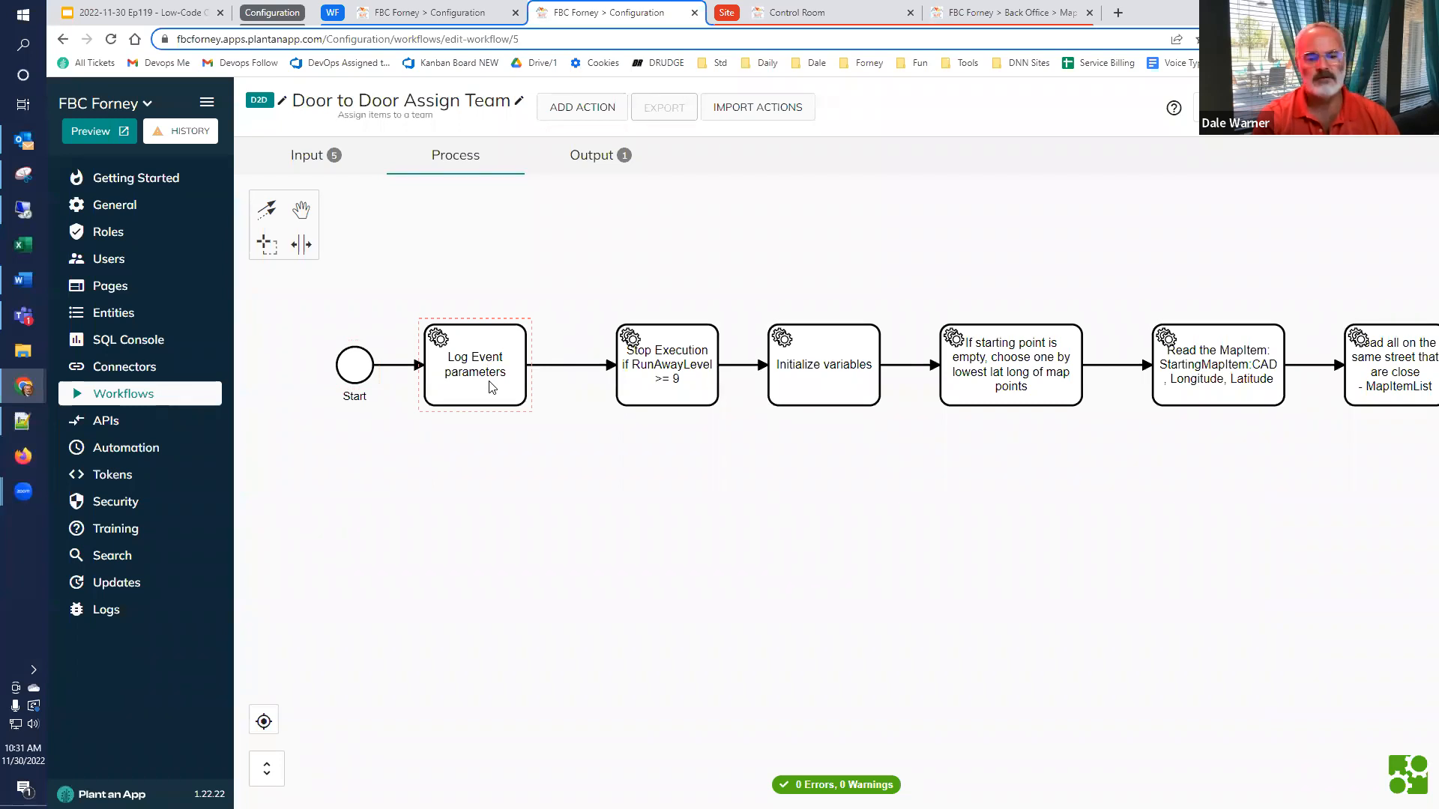
Open the Stop Execution action, compare the RunAwayLevel threshold in its title with its condition, and close the settings without saving
left_click(635, 389)
double_click(634, 388)
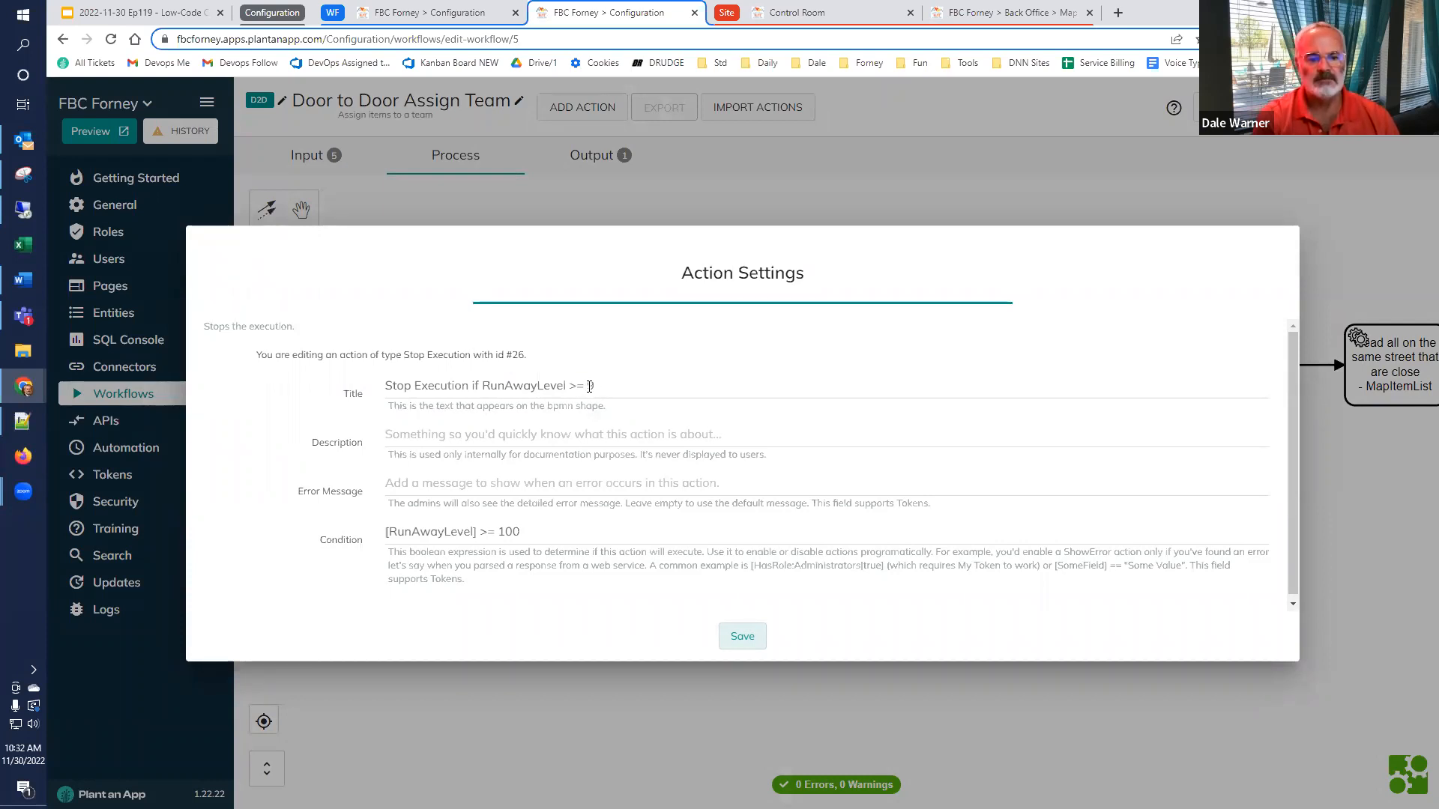
double_click(590, 386)
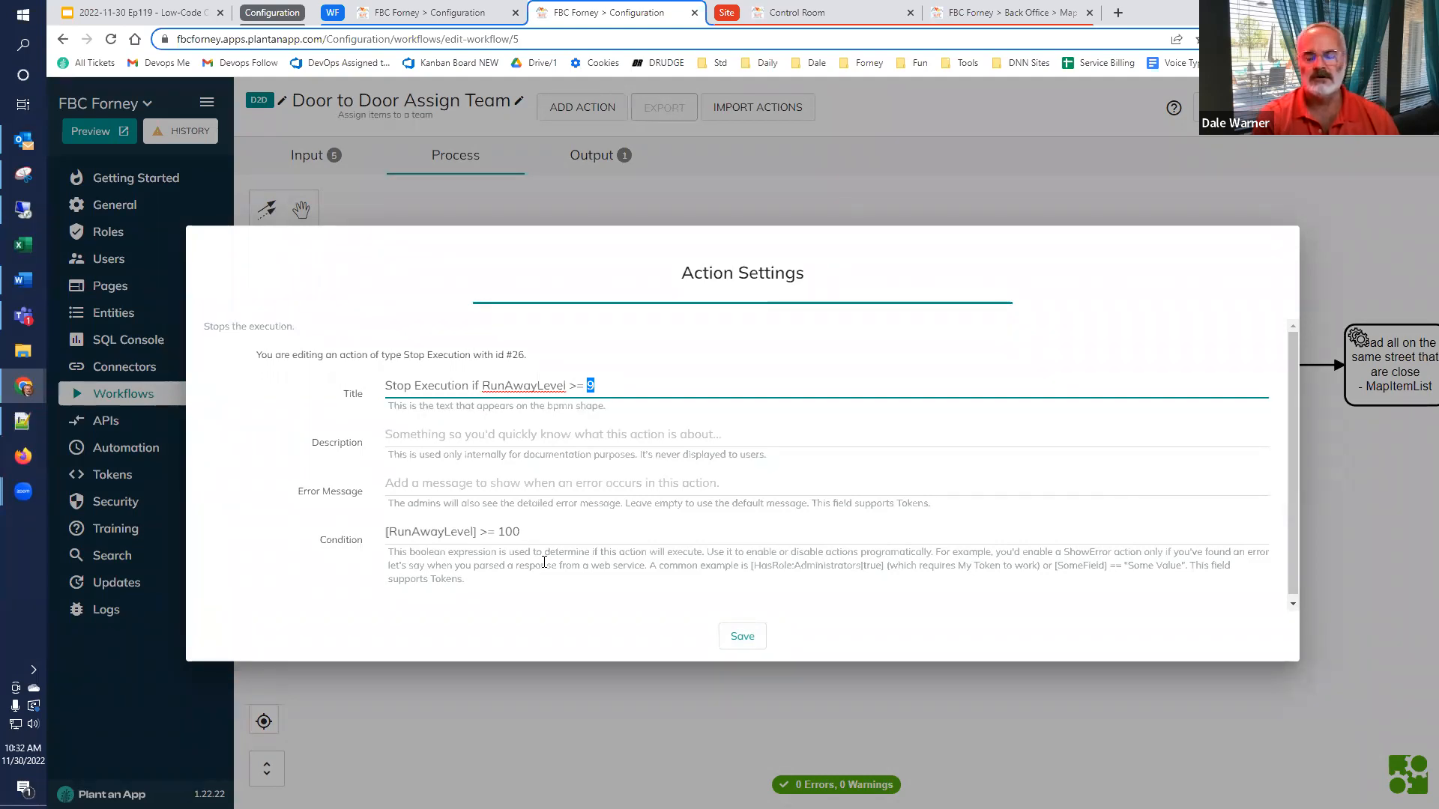
left_click(667, 703)
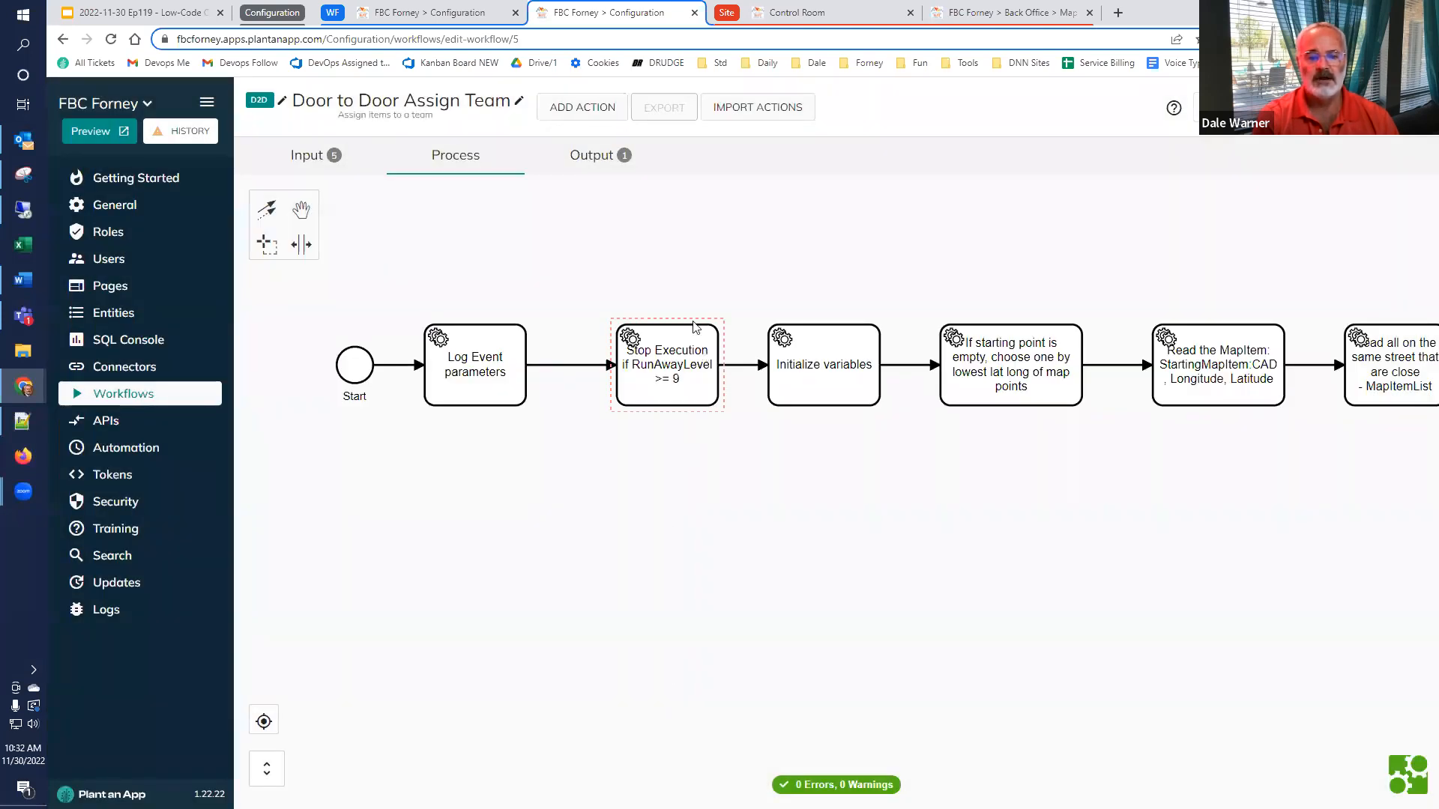
Open the Initialize variables action and examine the token values assigned to MapItemUniqueId and RemainingNumberToAssign
left_click_drag(843, 533, 747, 562)
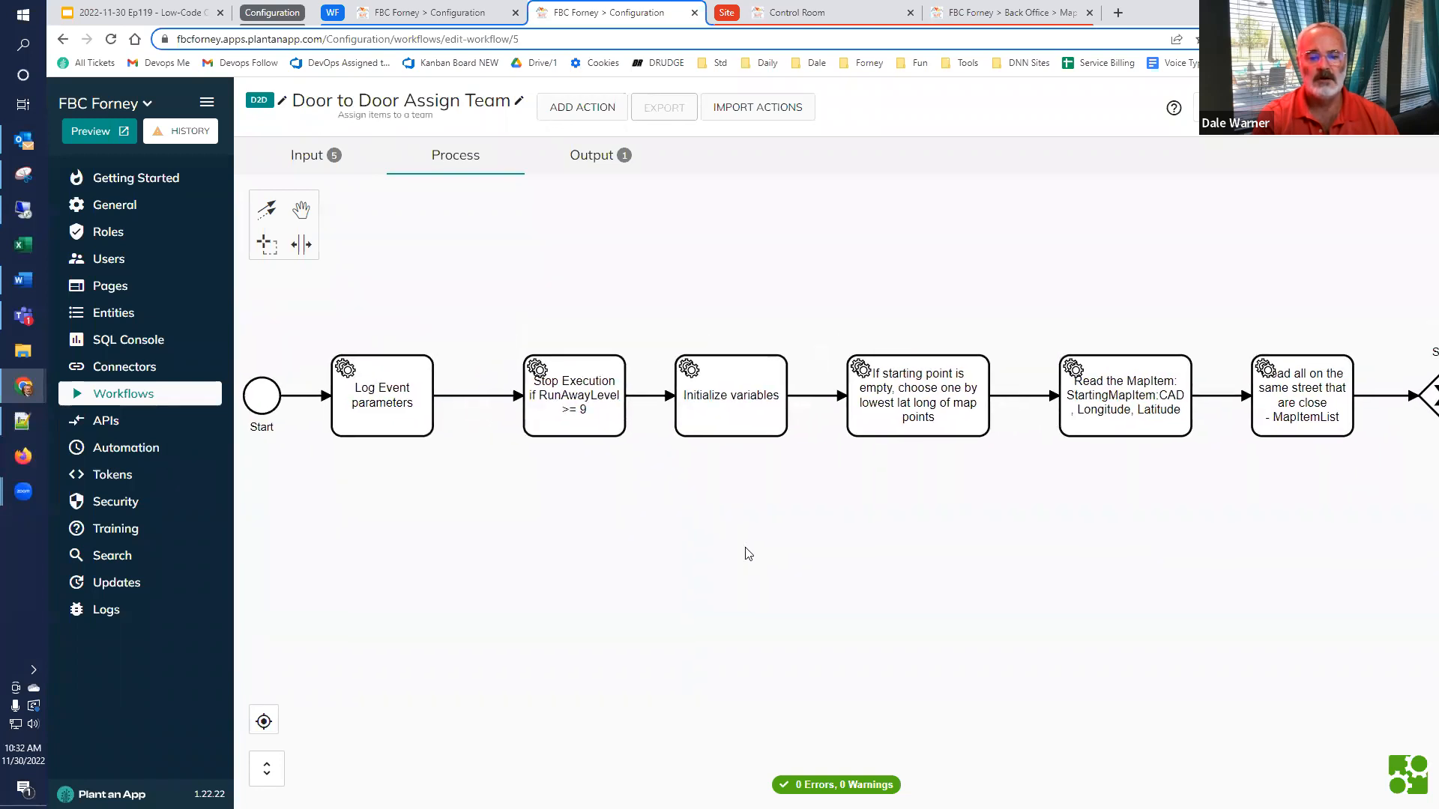
double_click(735, 417)
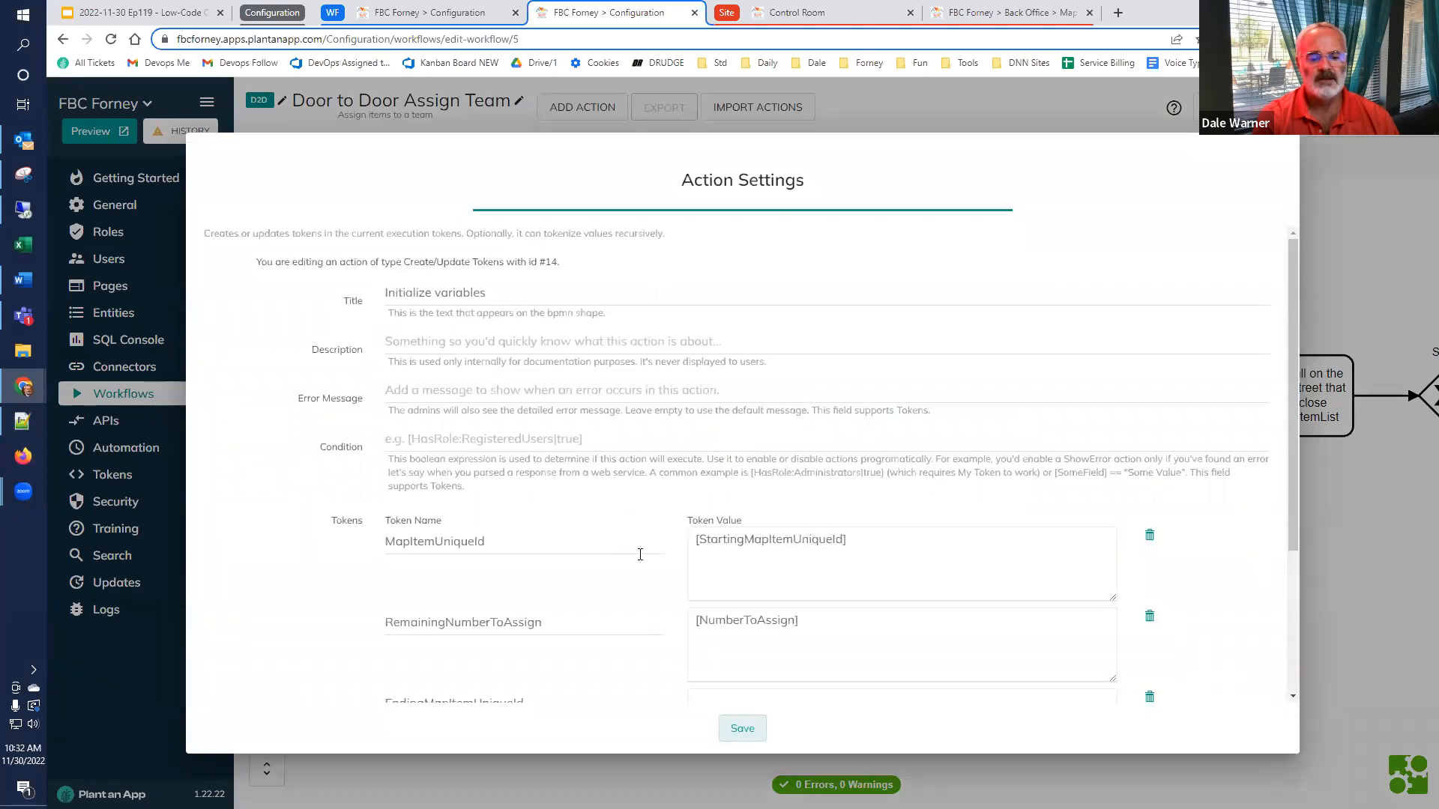
left_click_drag(904, 556, 671, 577)
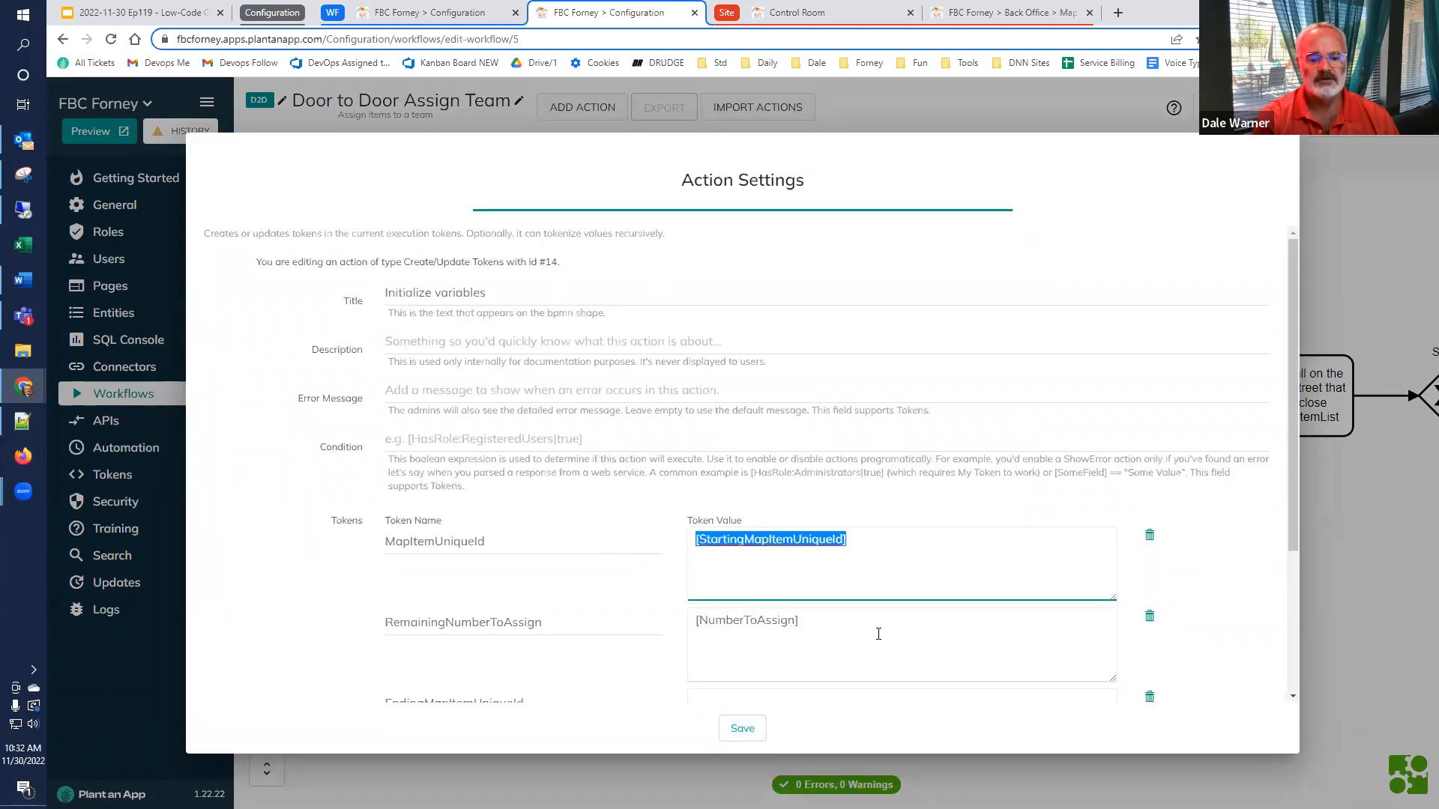
left_click_drag(877, 632, 661, 630)
scroll(566, 592, "down", 1)
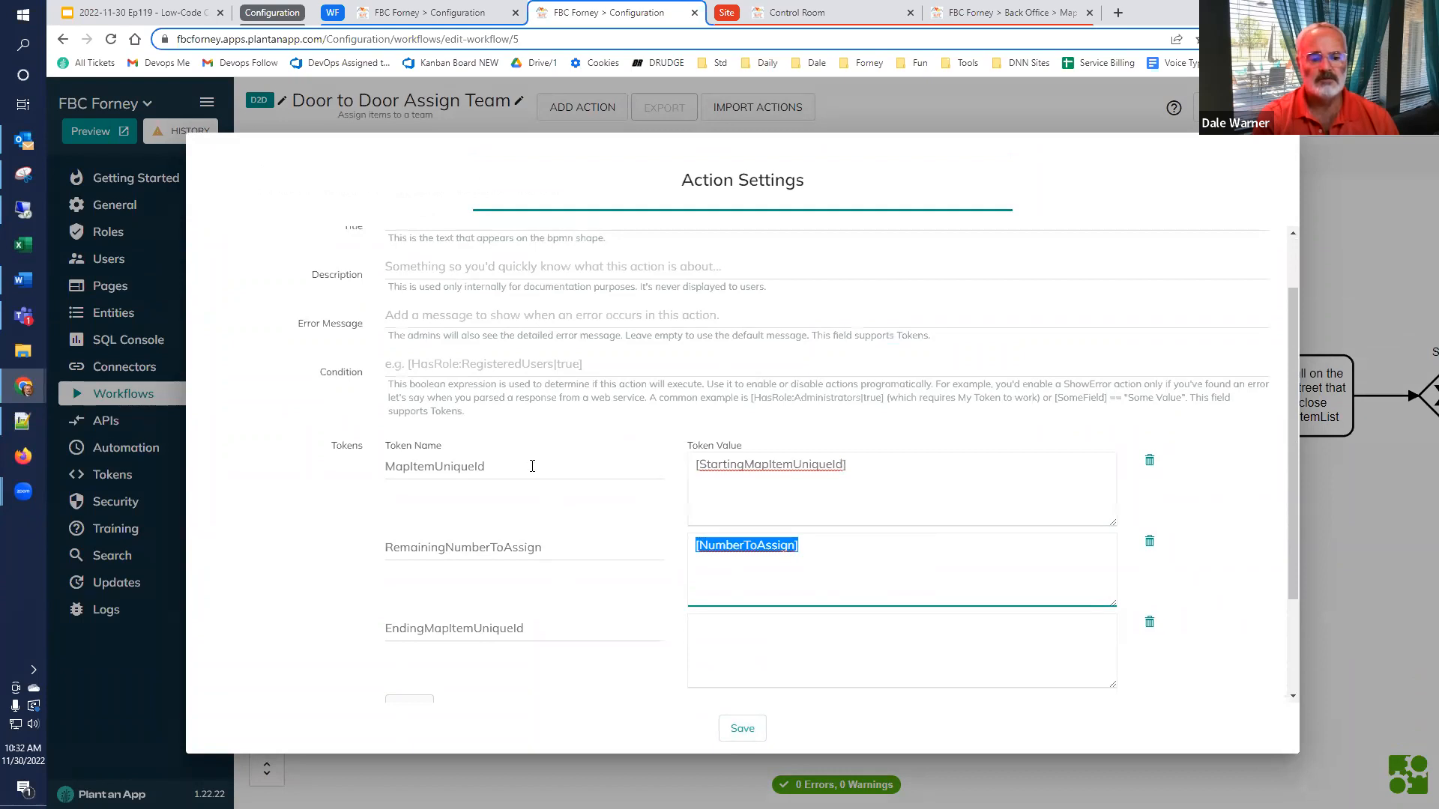
Examine the MapItemUniqueId, RemainingNumberToAssign and EndingMapItemUniqueId token names in the Initialize variables action, and close the settings without saving
left_click_drag(532, 466, 269, 475)
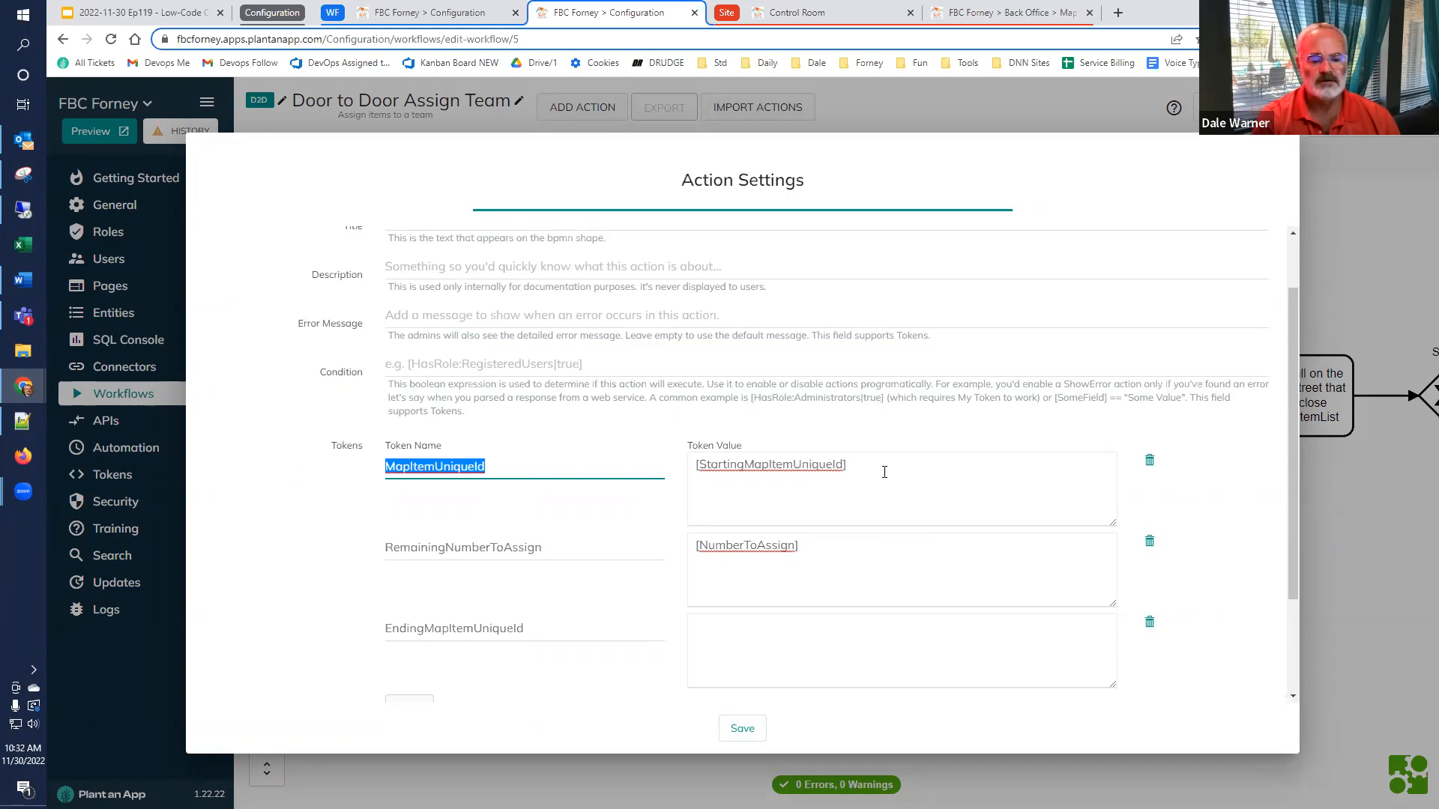
left_click(541, 464)
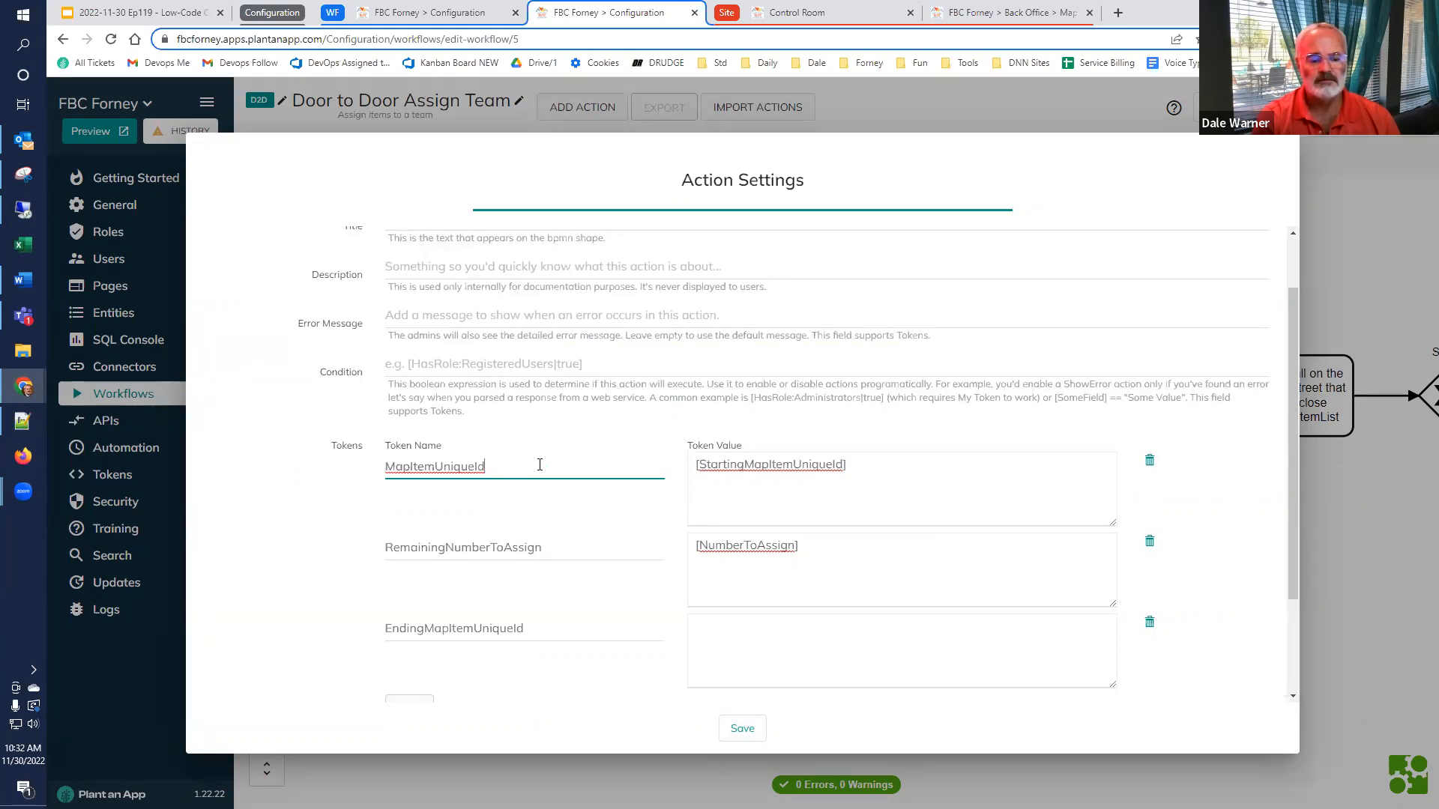
left_click_drag(533, 470, 366, 504)
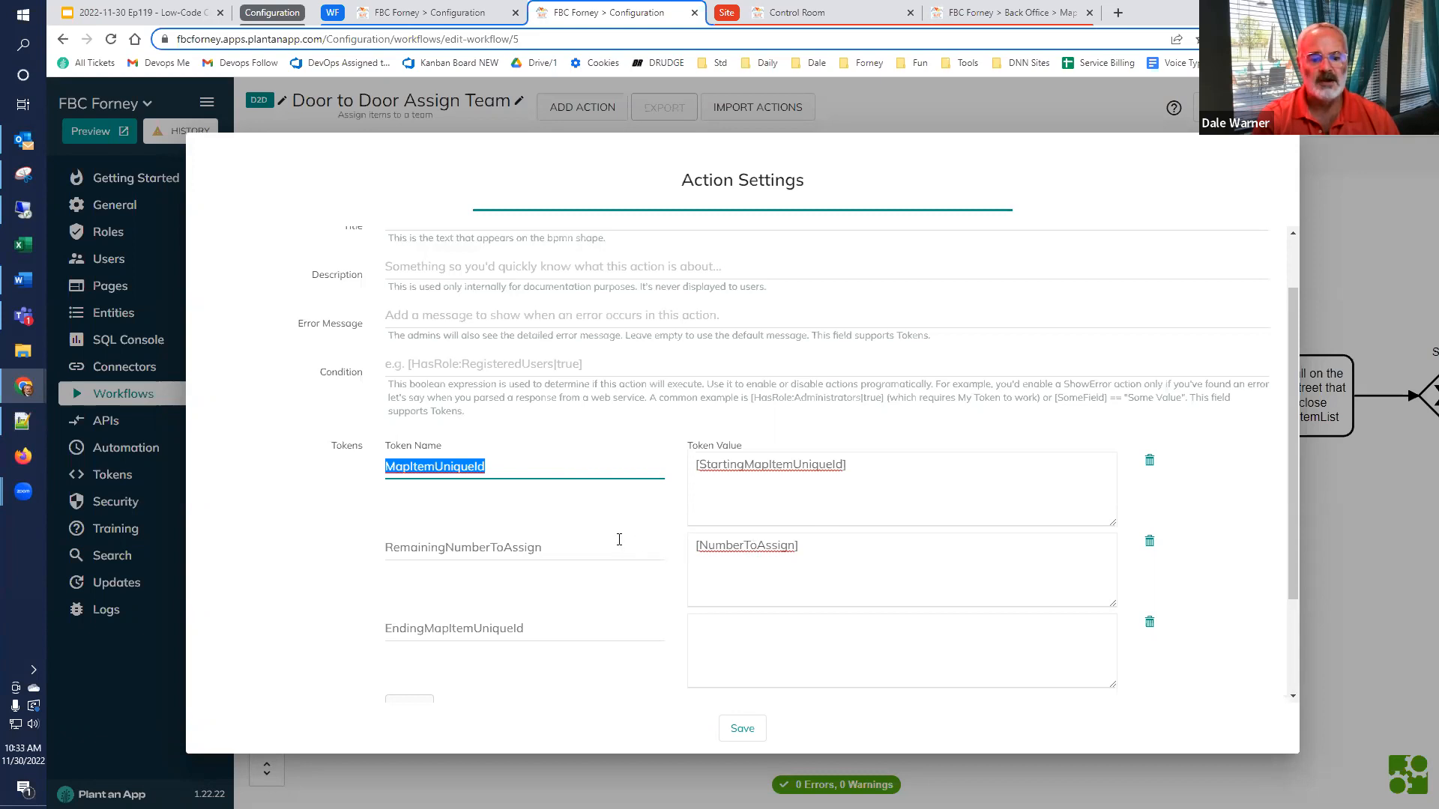
left_click_drag(618, 543, 351, 571)
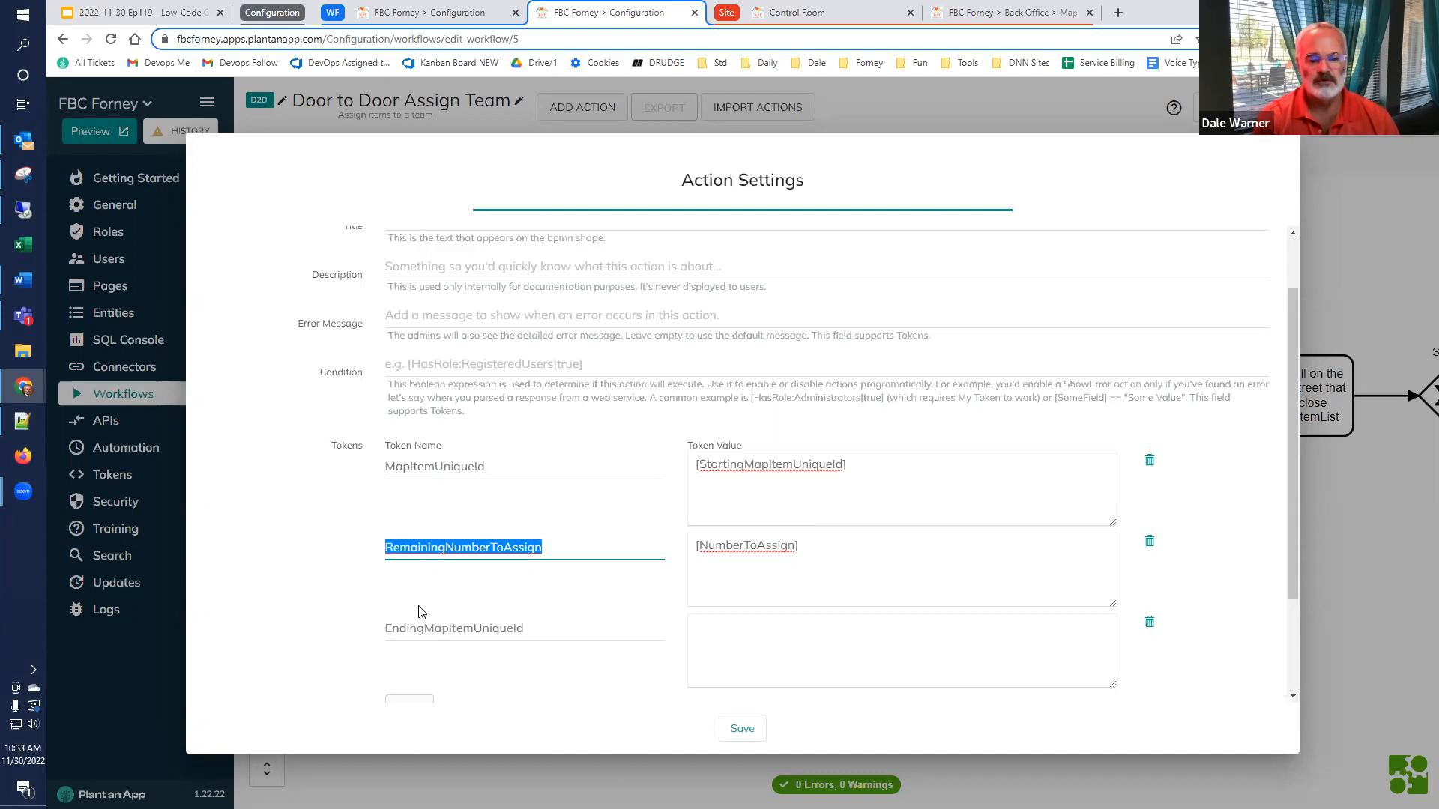
scroll(417, 613, "down", 1)
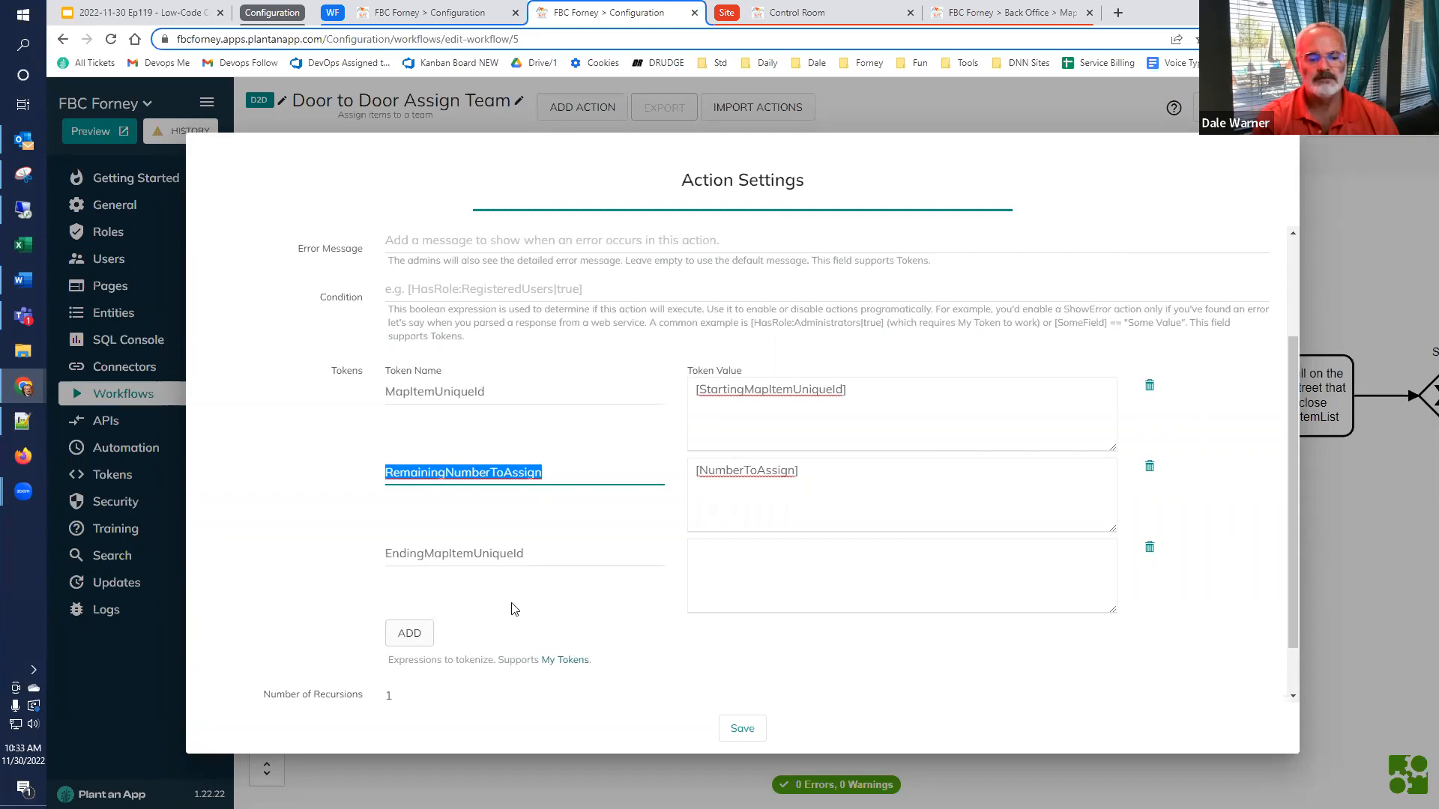
left_click(1372, 614)
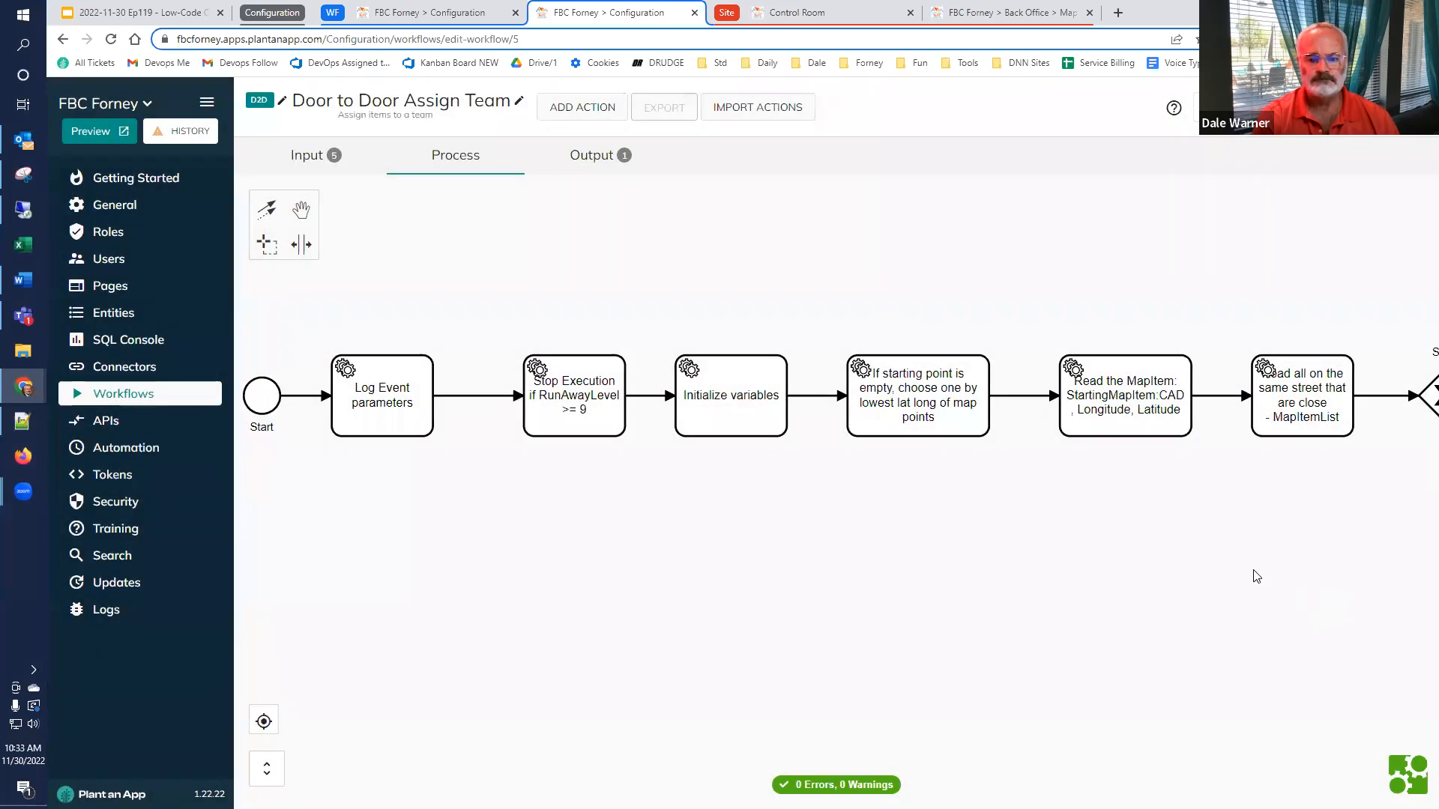
Examine the SQL query, stored result token and condition of the action that chooses an empty starting point, and close its settings
double_click(941, 393)
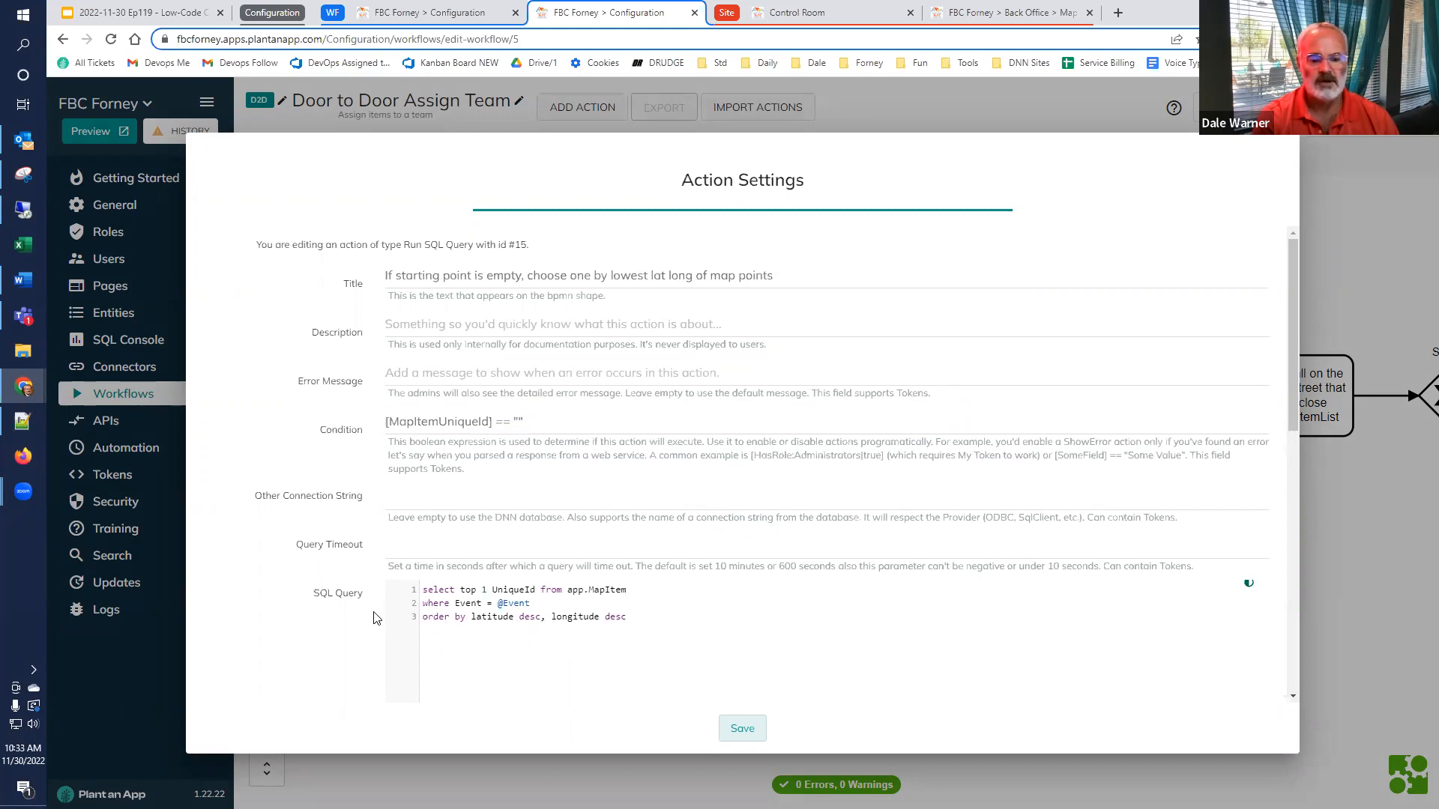
scroll(375, 617, "down", 3)
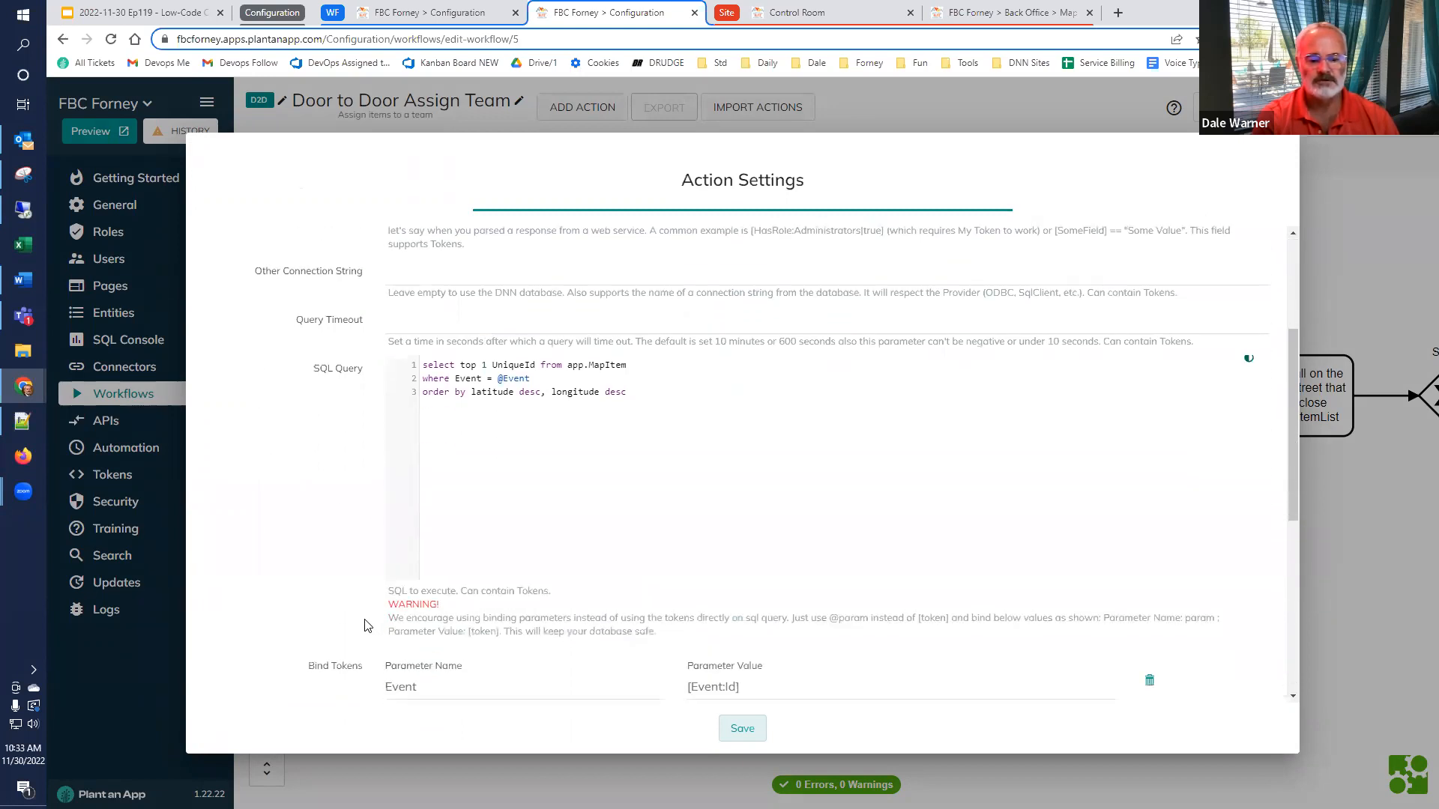
scroll(365, 626, "down", 5)
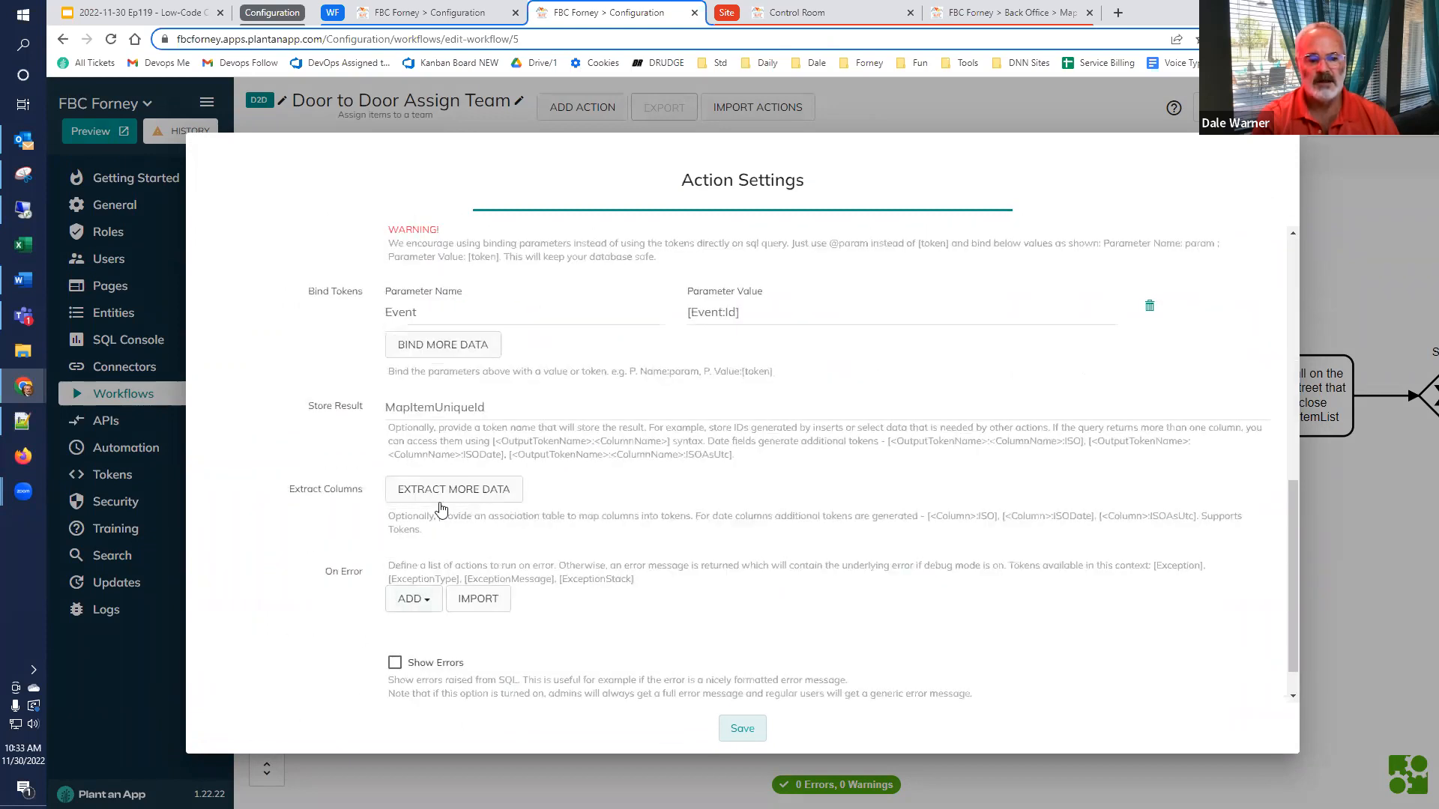
left_click_drag(486, 407, 333, 448)
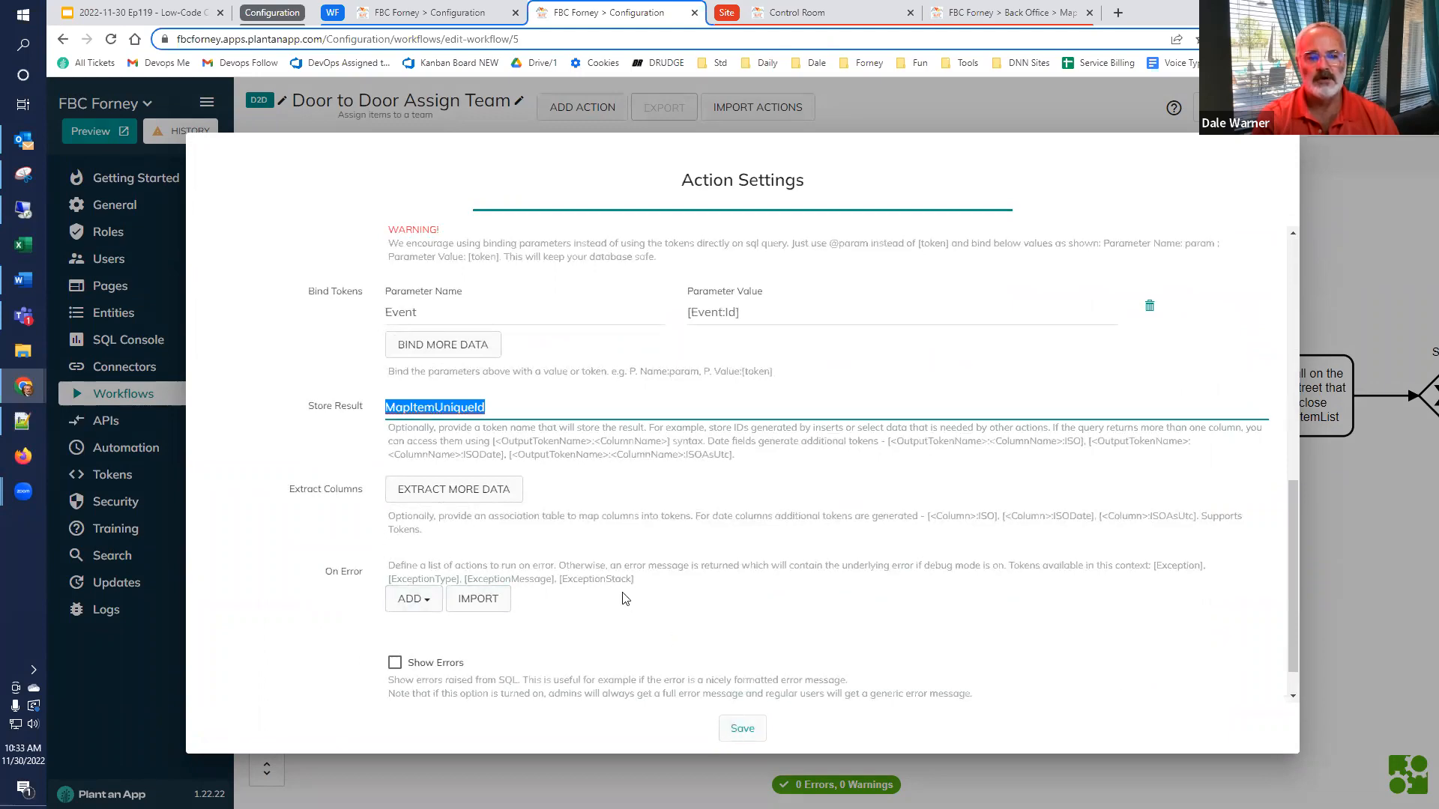
scroll(588, 529, "up", 6)
scroll(574, 498, "up", 2)
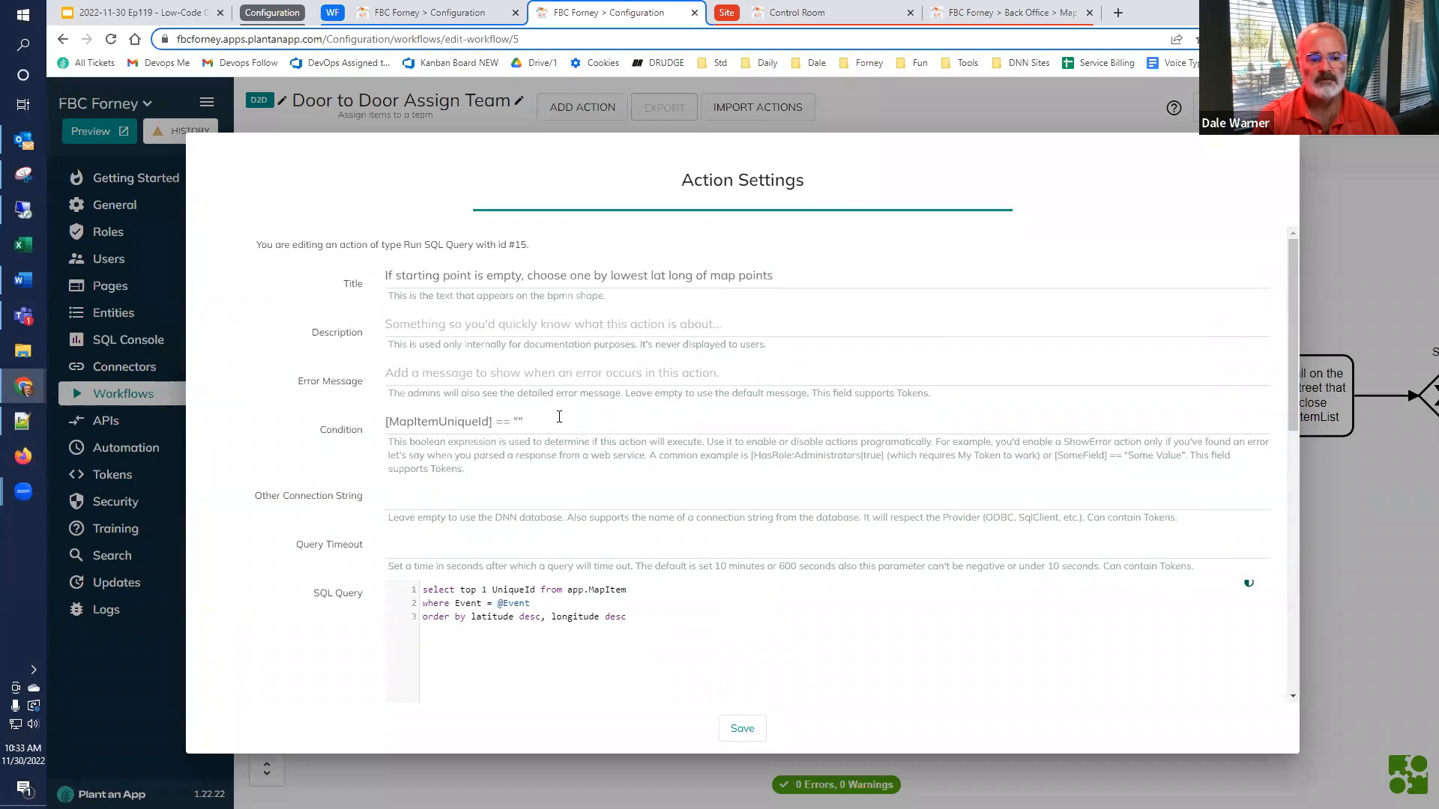
left_click_drag(559, 417, 365, 426)
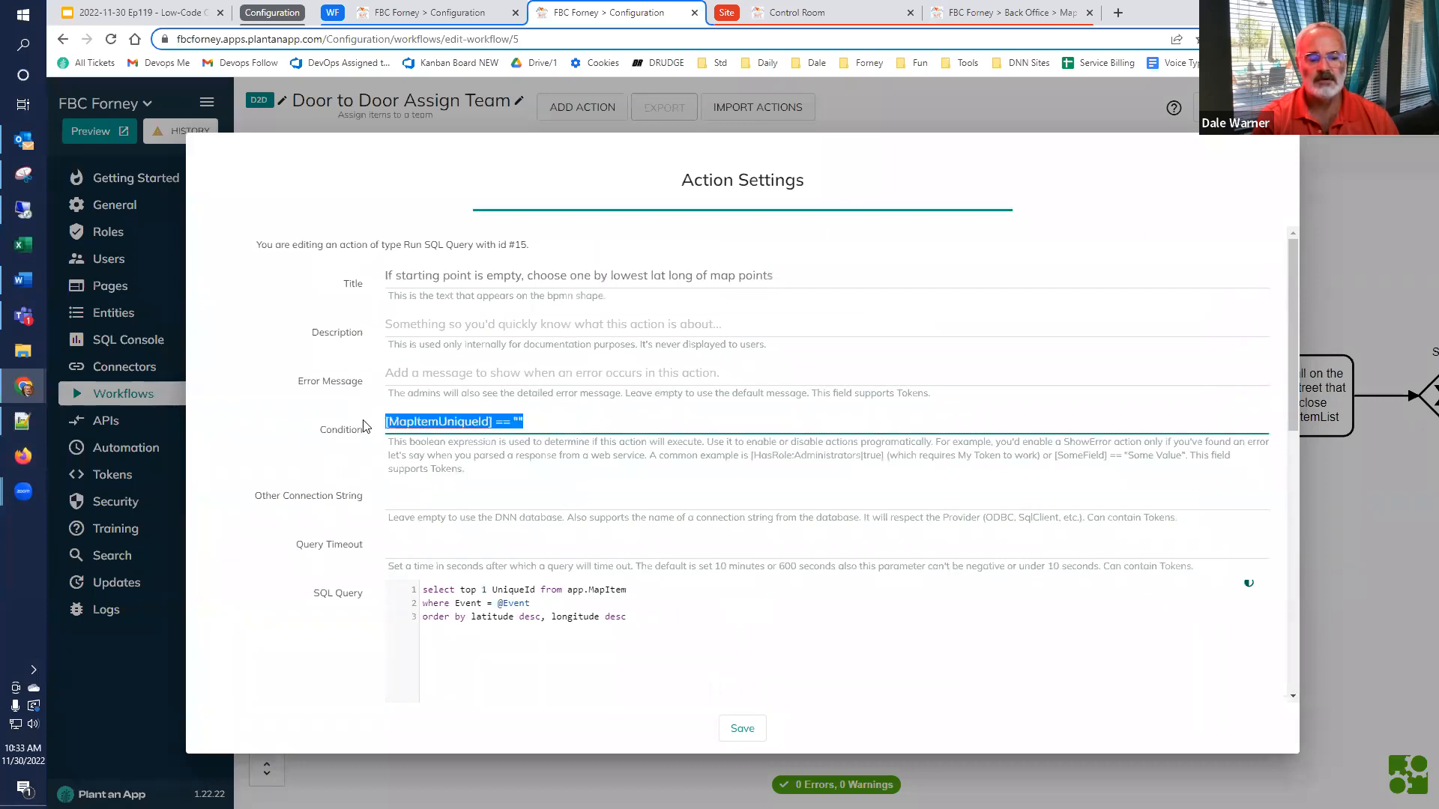
left_click(1383, 566)
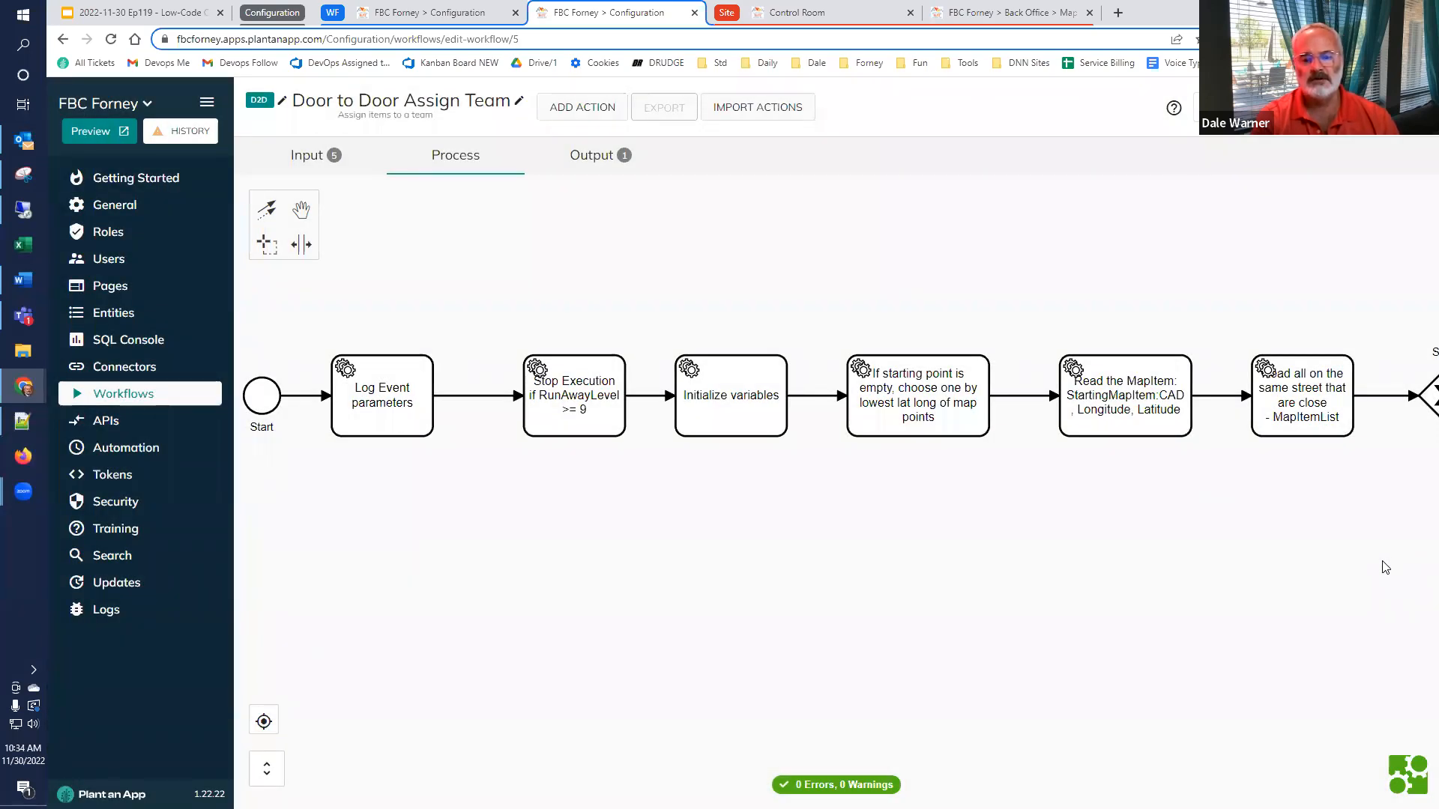
Examine the CAD query, UniqueId binding and stored result token of the Read the MapItem action, and save the settings
left_click_drag(1301, 547, 1057, 575)
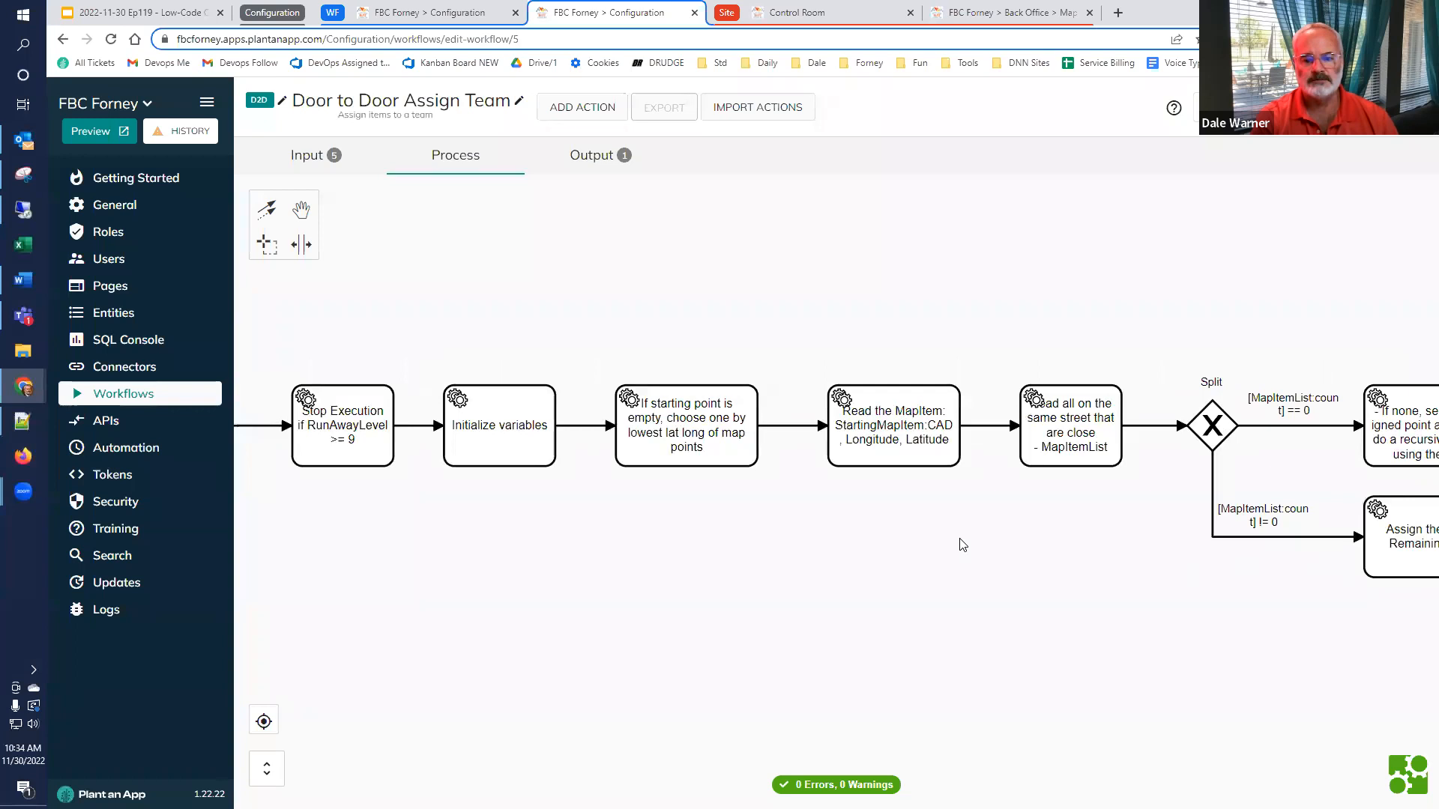
double_click(900, 457)
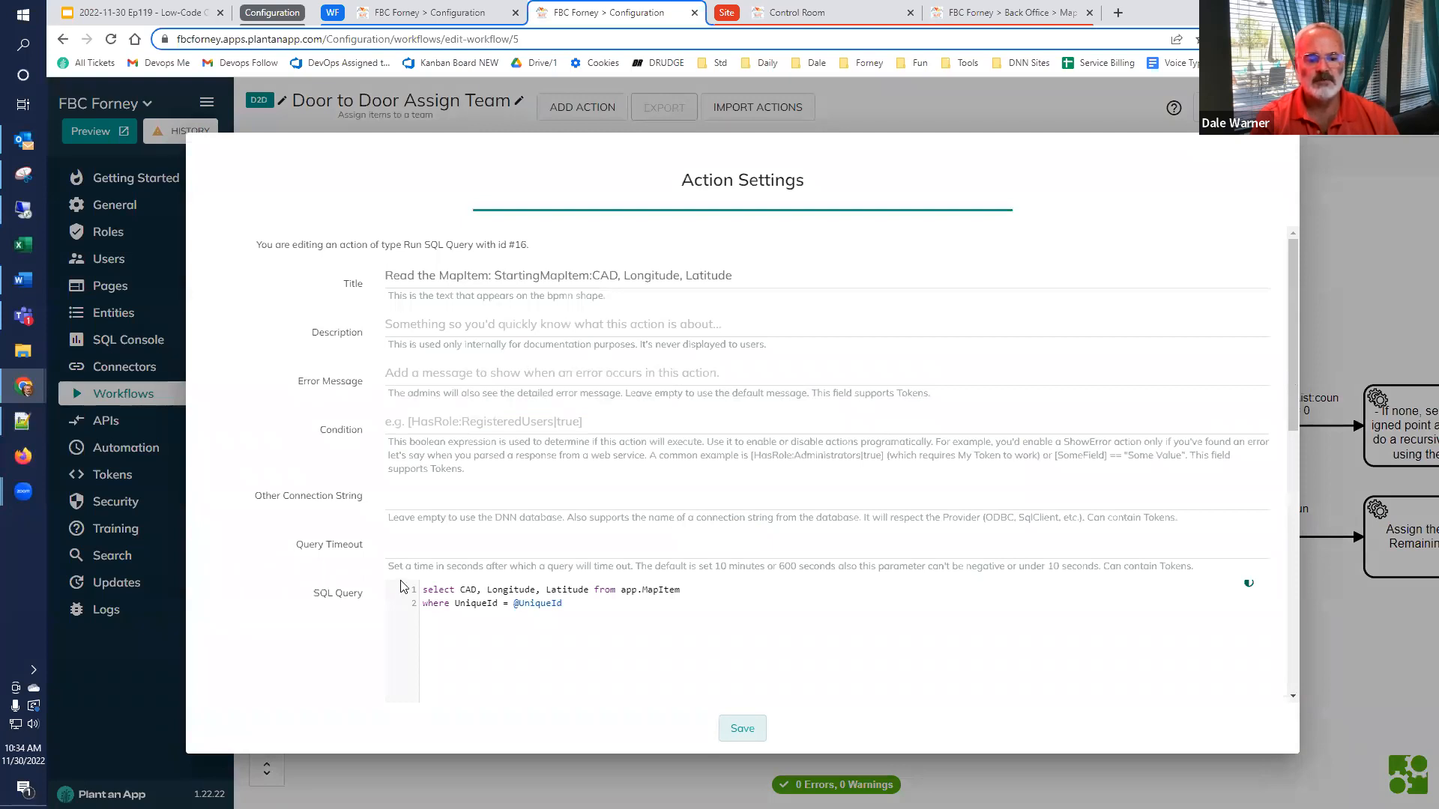
double_click(466, 590)
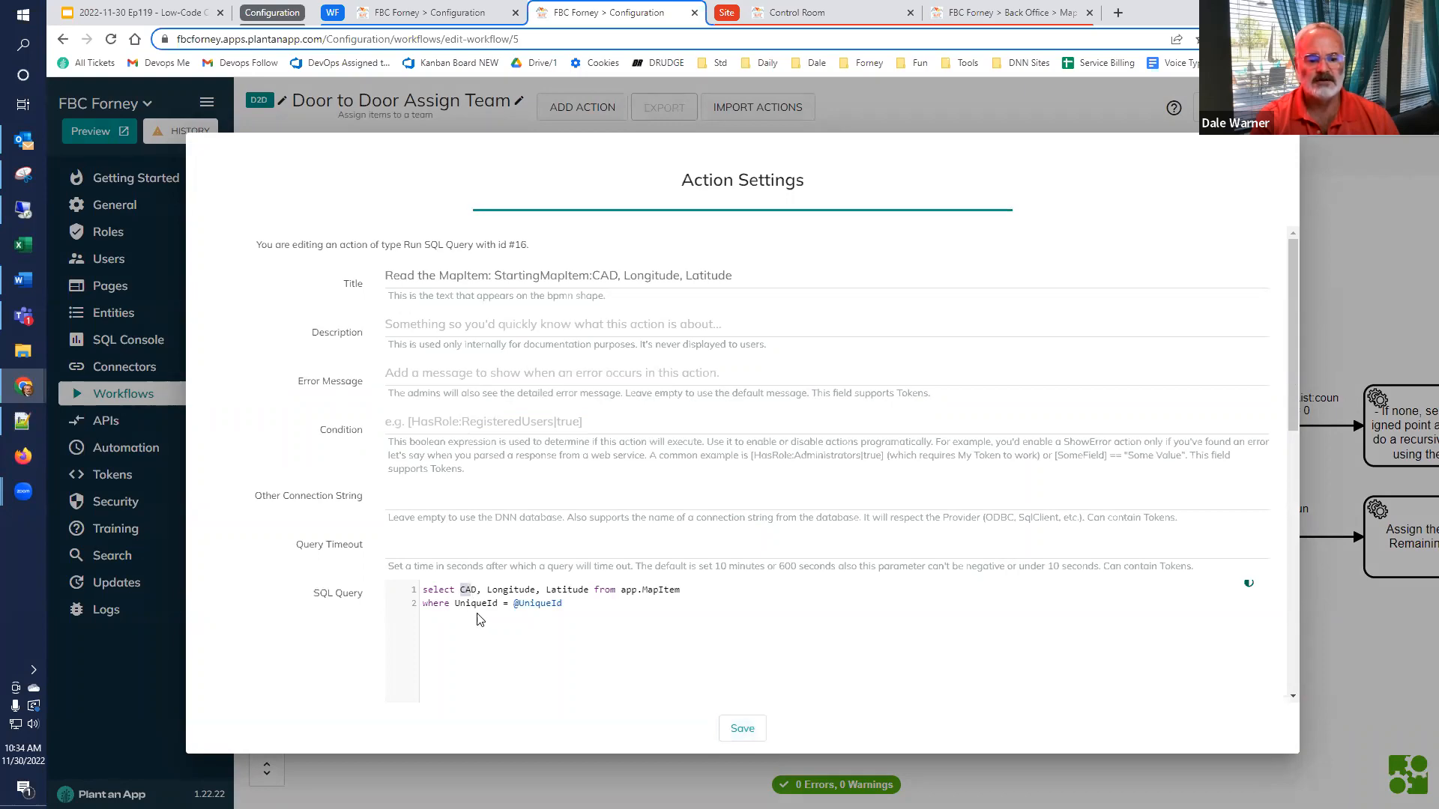
scroll(479, 606, "down", 6)
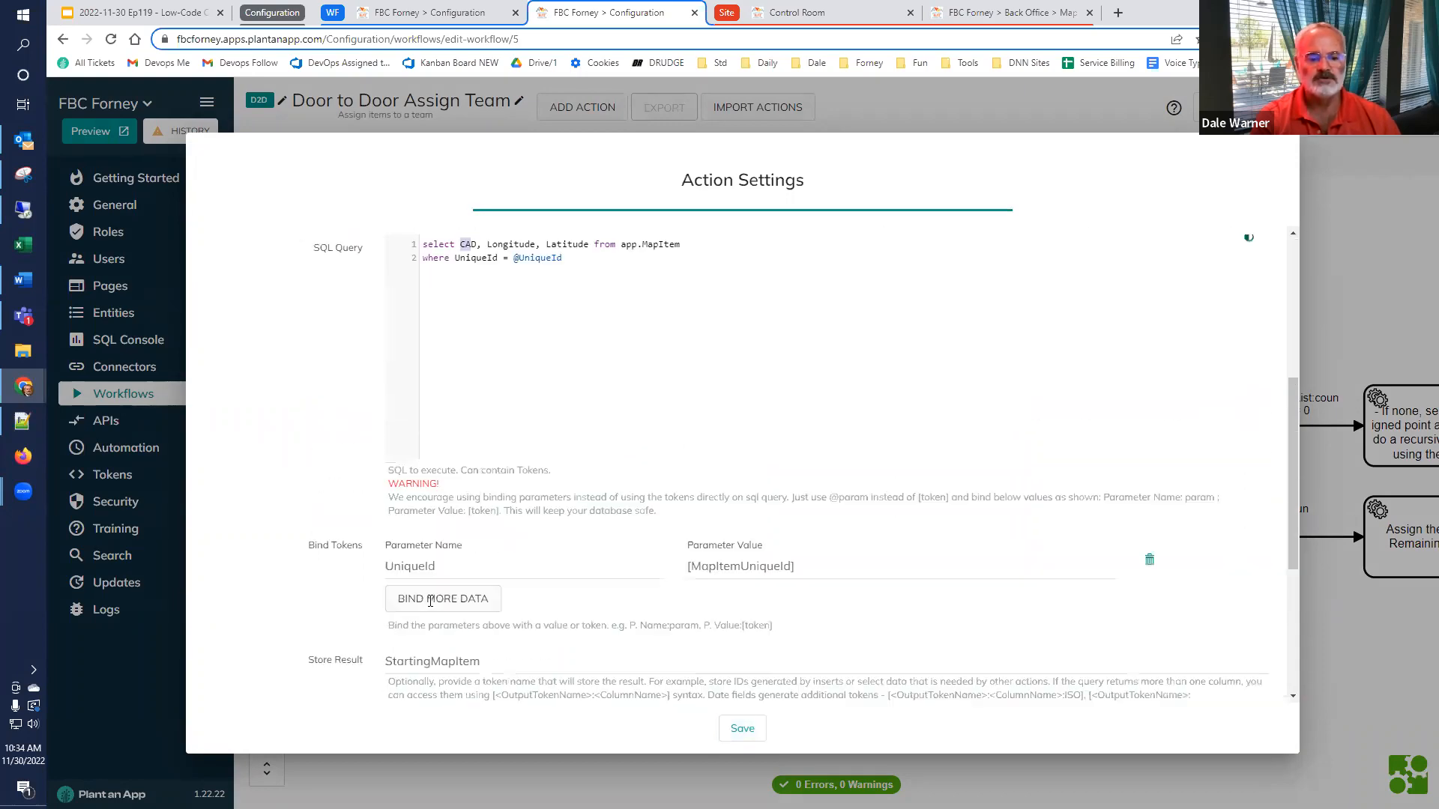
scroll(465, 604, "down", 2)
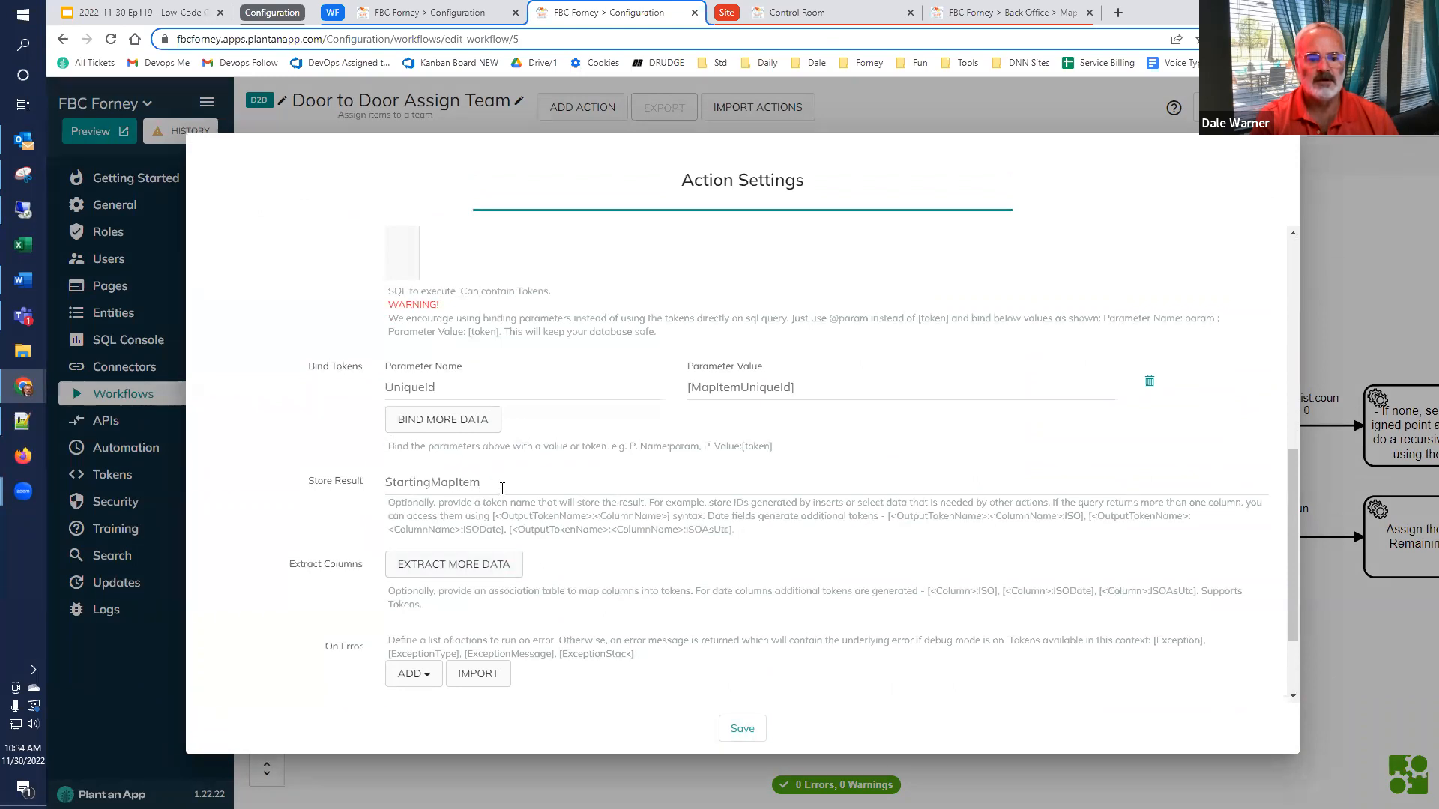
left_click(321, 484)
scroll(315, 519, "down", 1)
scroll(316, 519, "down", 1)
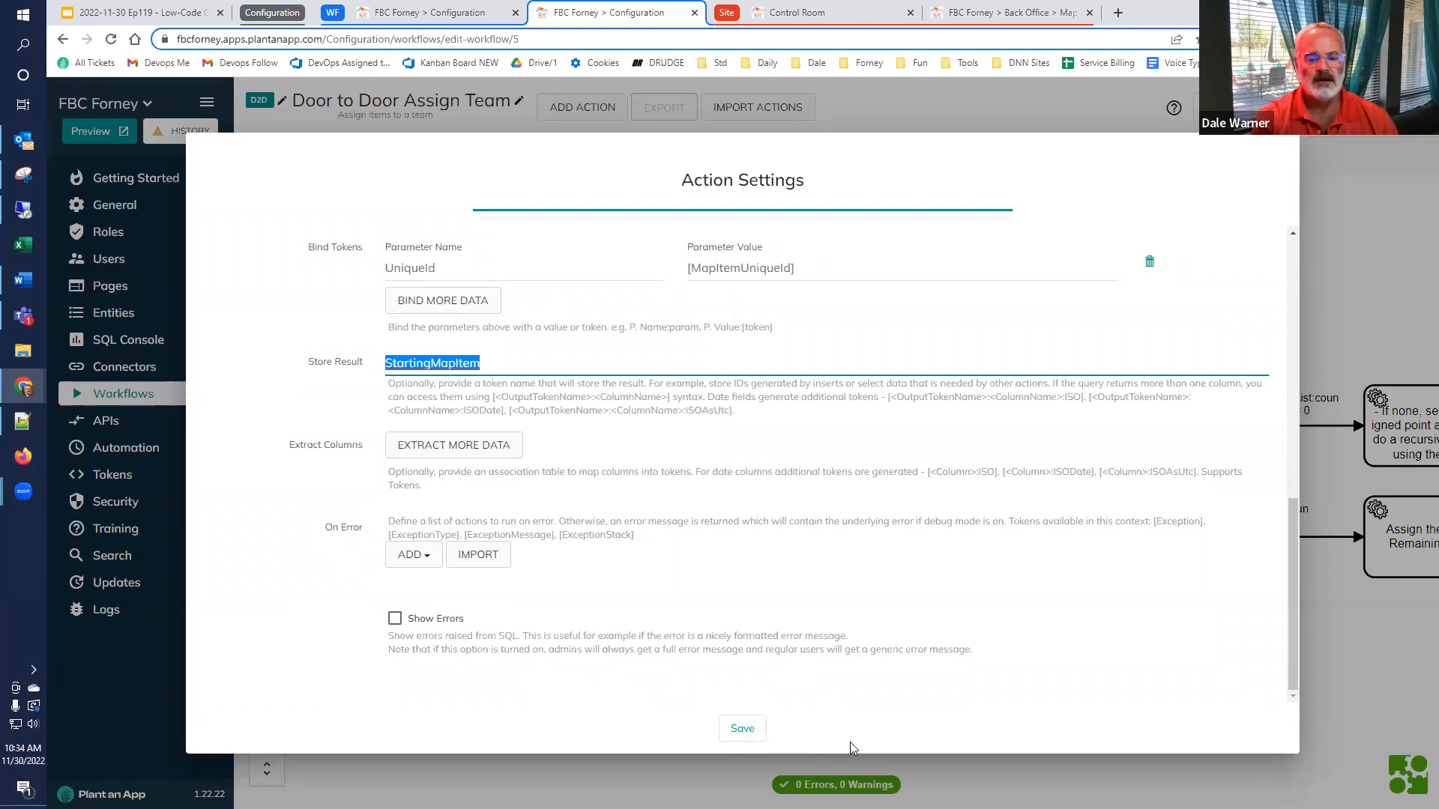
left_click(740, 730)
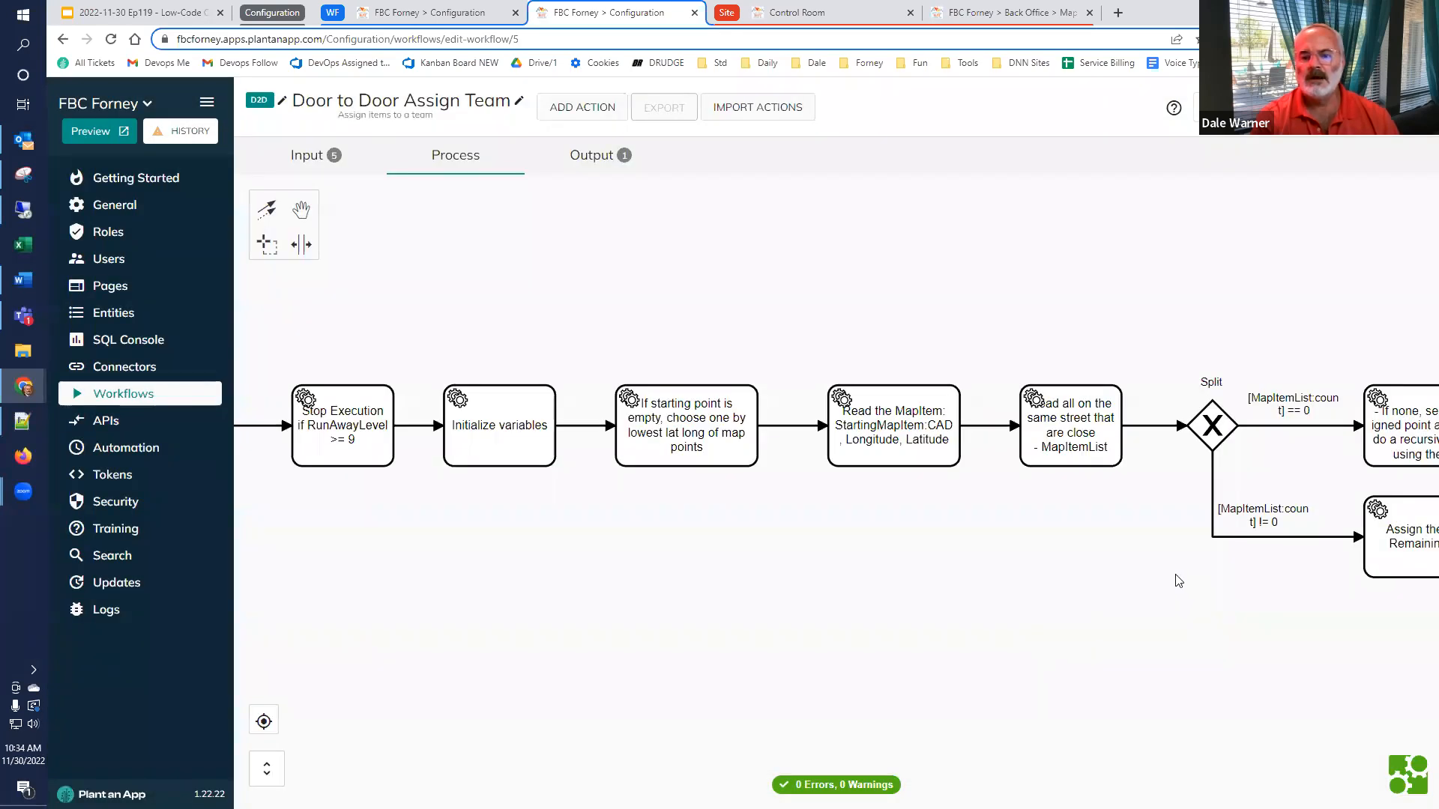
Open the action that reads all MapItems on the same street and examine its SQL query and the CAD, Event, Latitude and Longitude bindings
double_click(1088, 456)
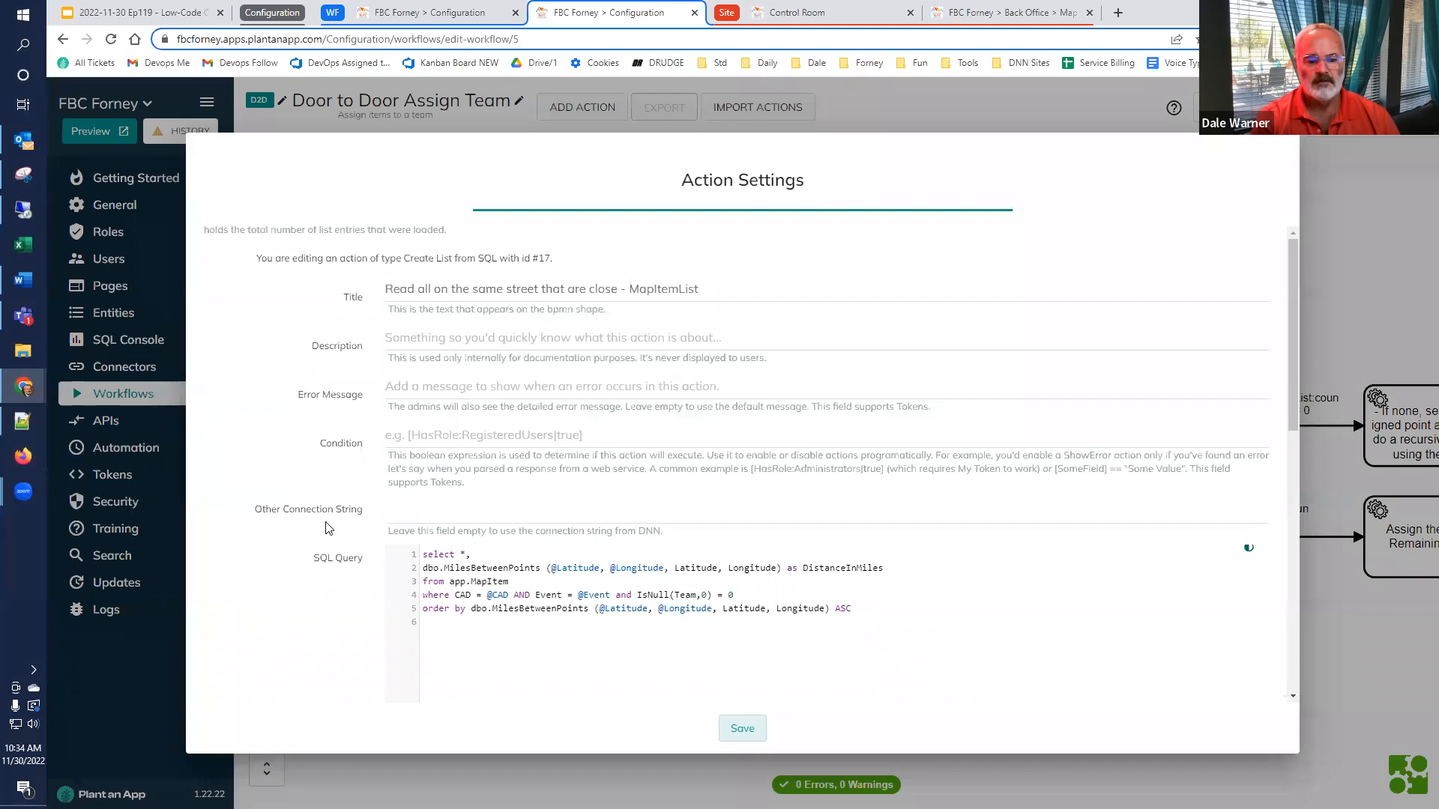
scroll(543, 577, "down", 3)
scroll(640, 685, "down", 2)
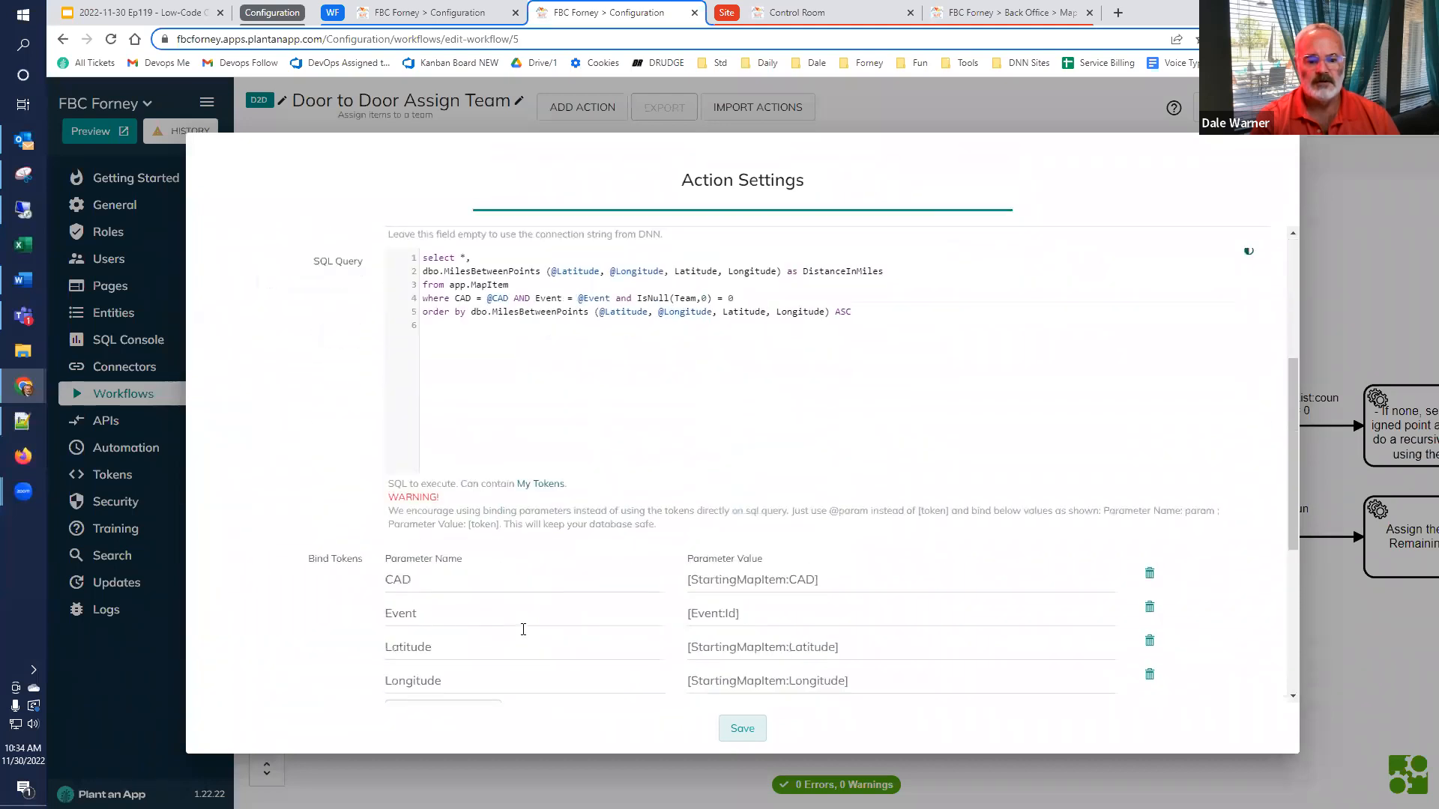
triple_click(727, 564)
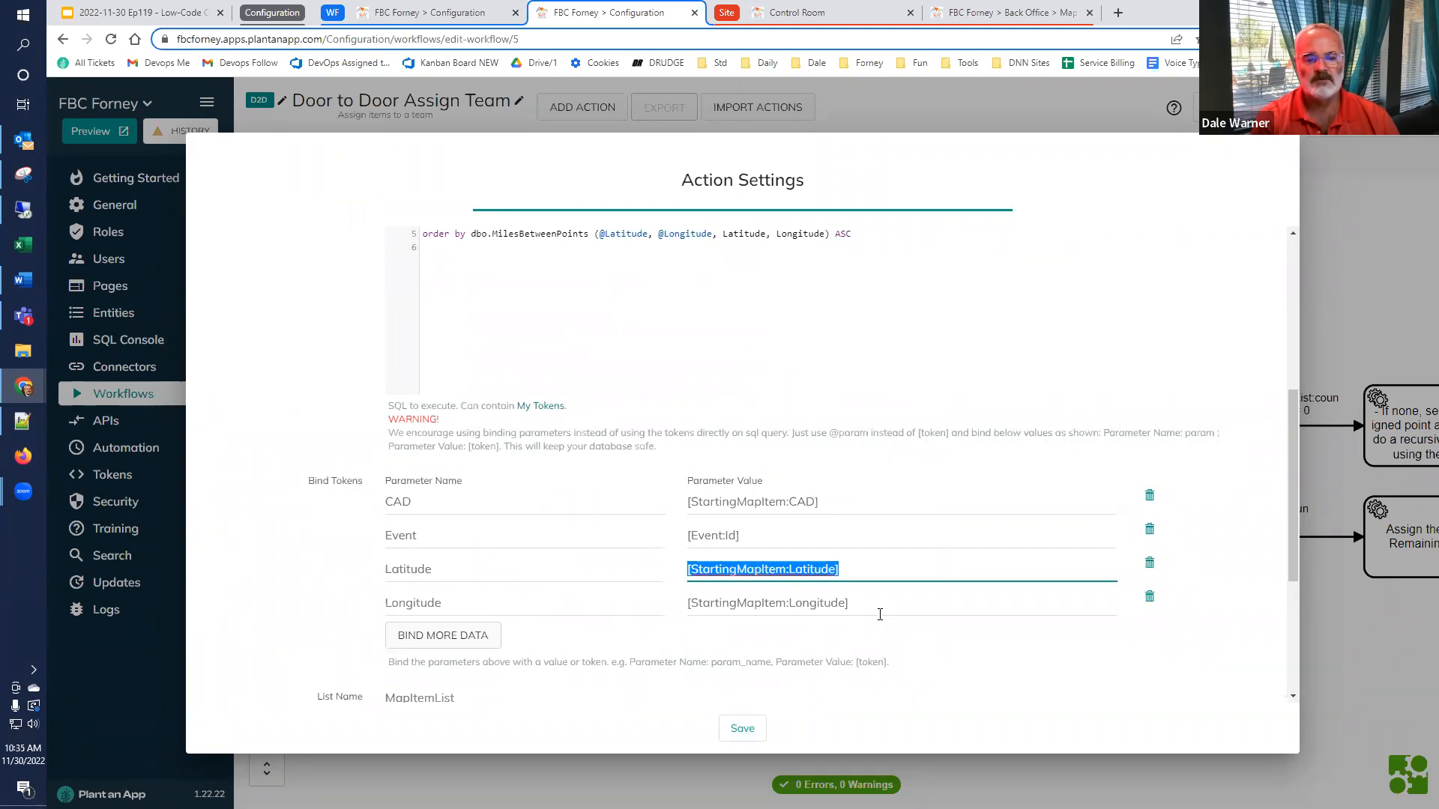
Examine the same-street query's MilesBetweenPoints calculation, distance ordering, unassigned-team filter and list name, and close the settings without saving
scroll(880, 614, "up", 2)
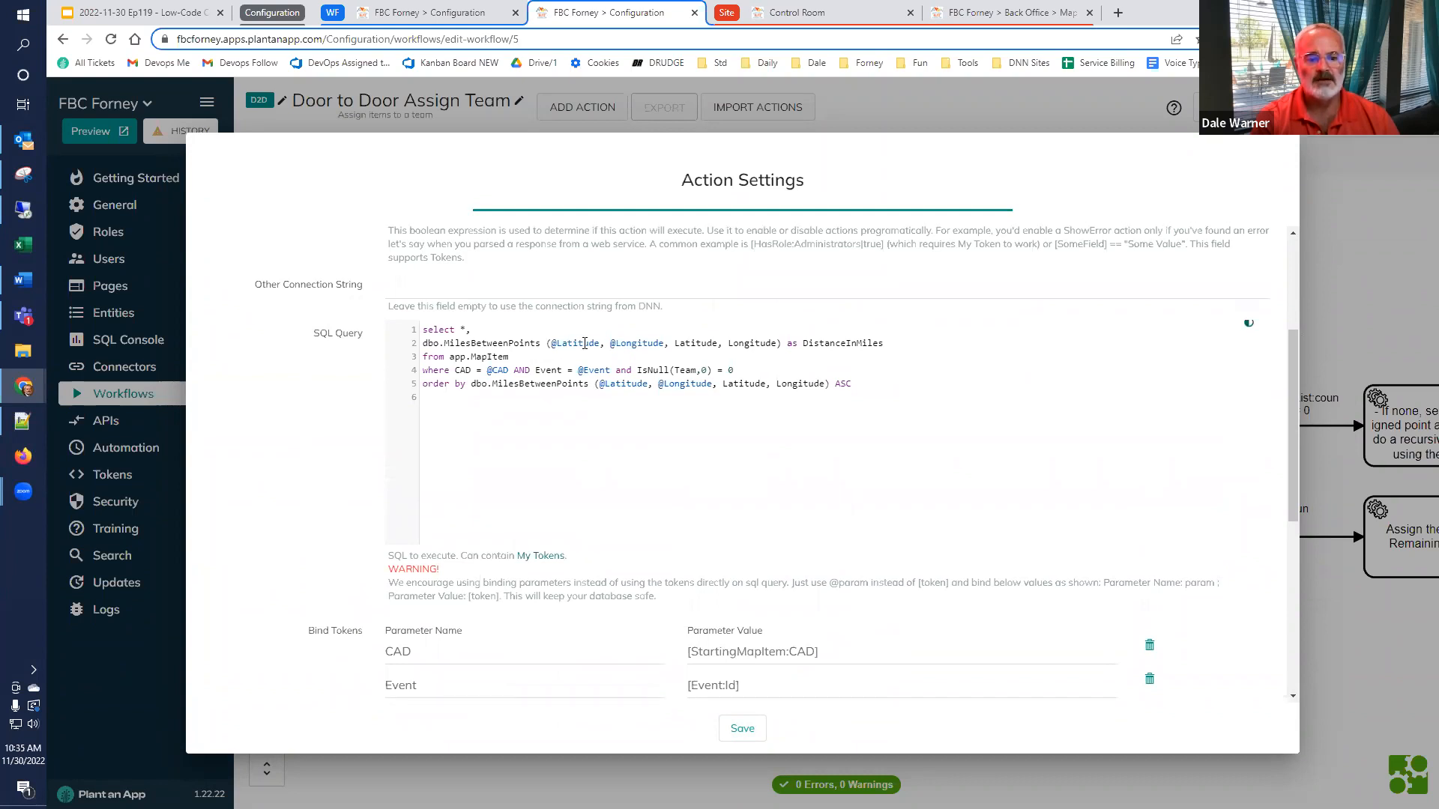
left_click_drag(884, 343, 399, 351)
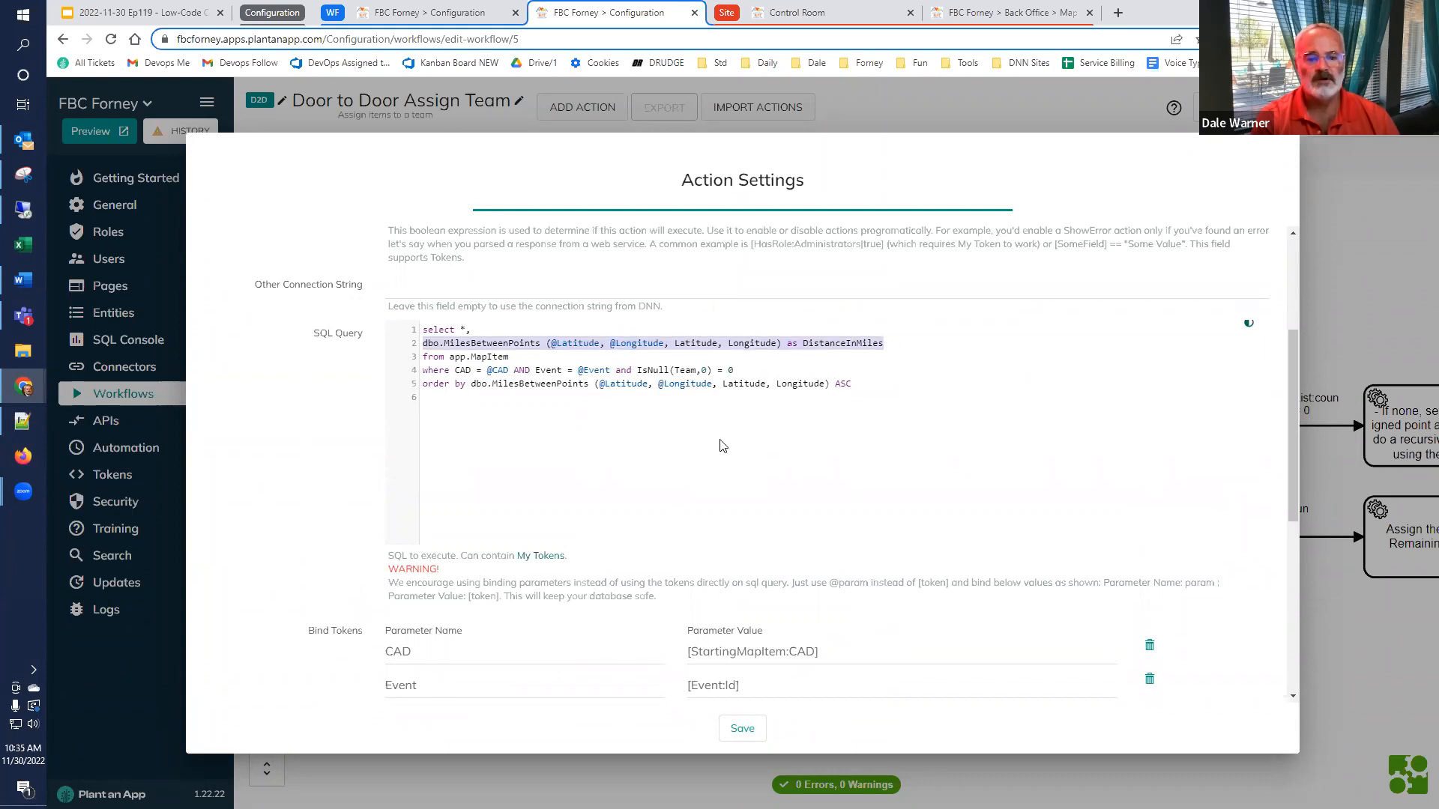
left_click_drag(903, 391, 471, 384)
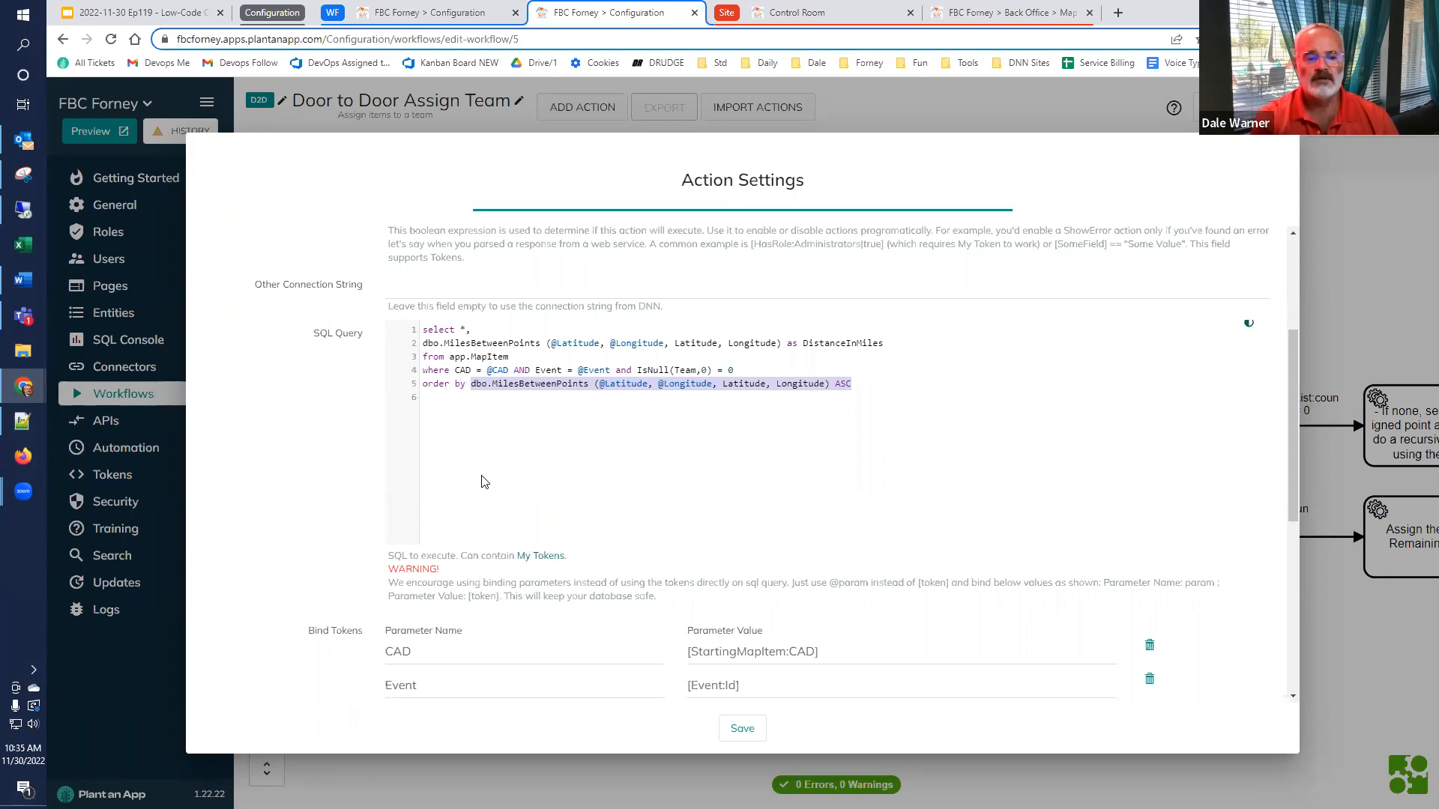
left_click_drag(455, 369, 713, 370)
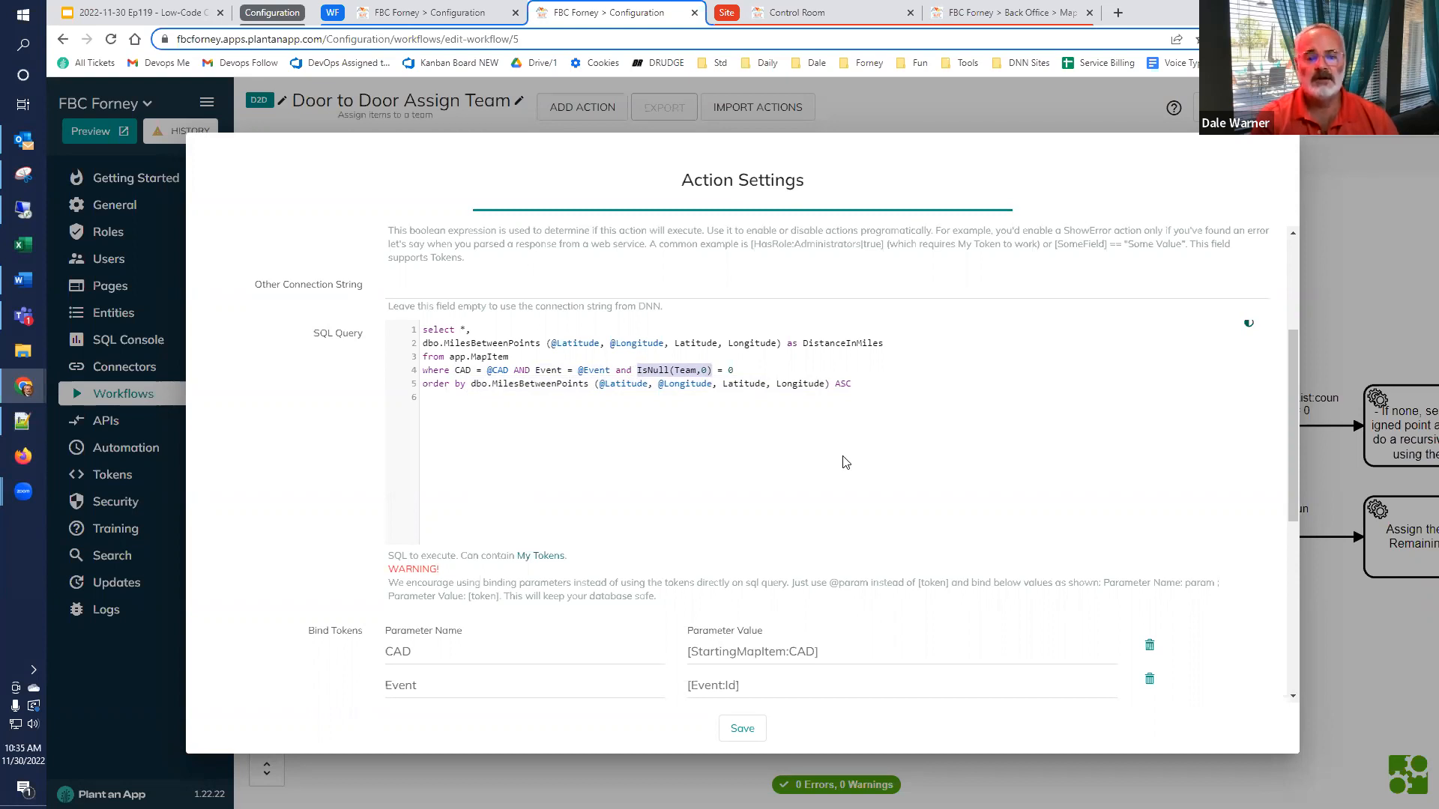
scroll(462, 516, "down", 2)
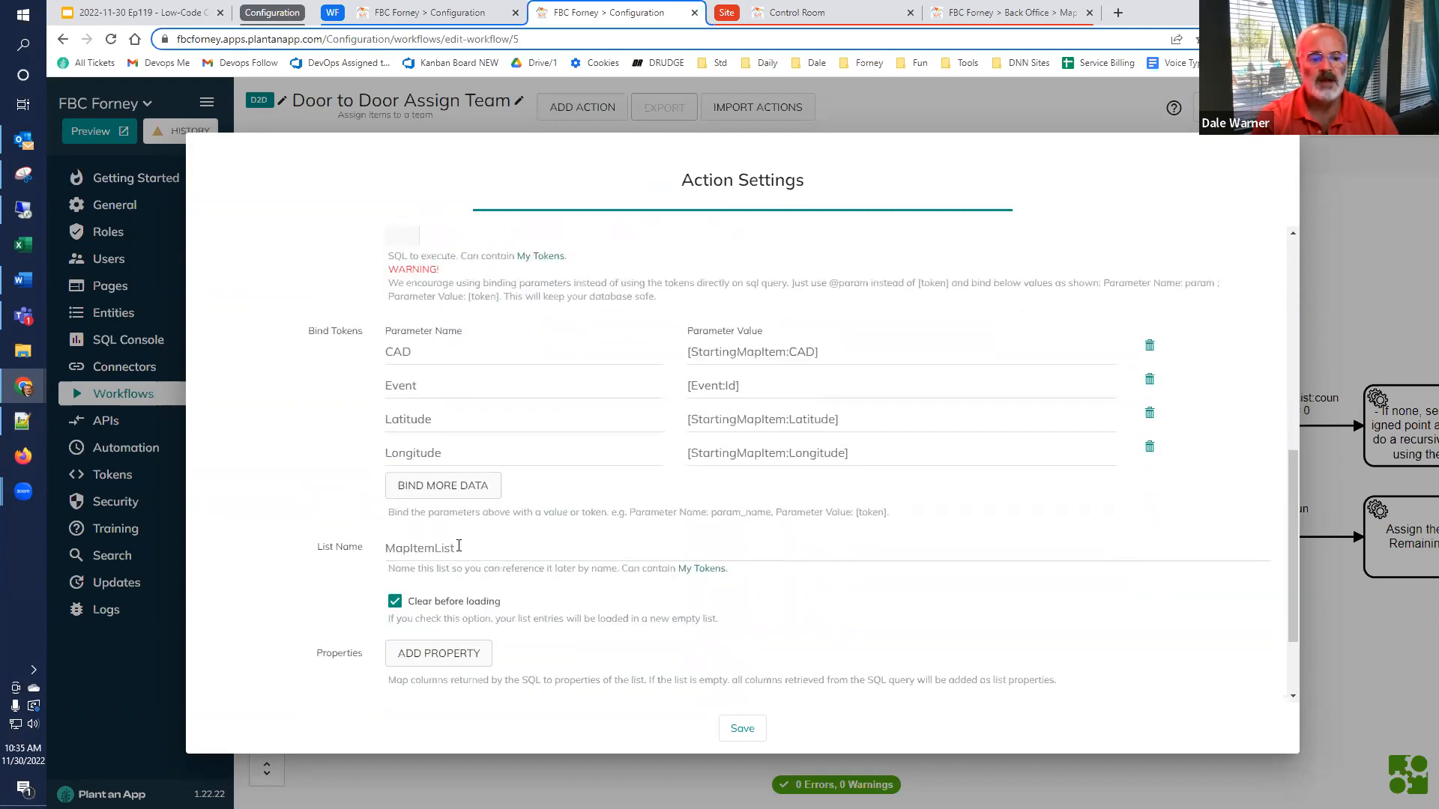
left_click(1031, 777)
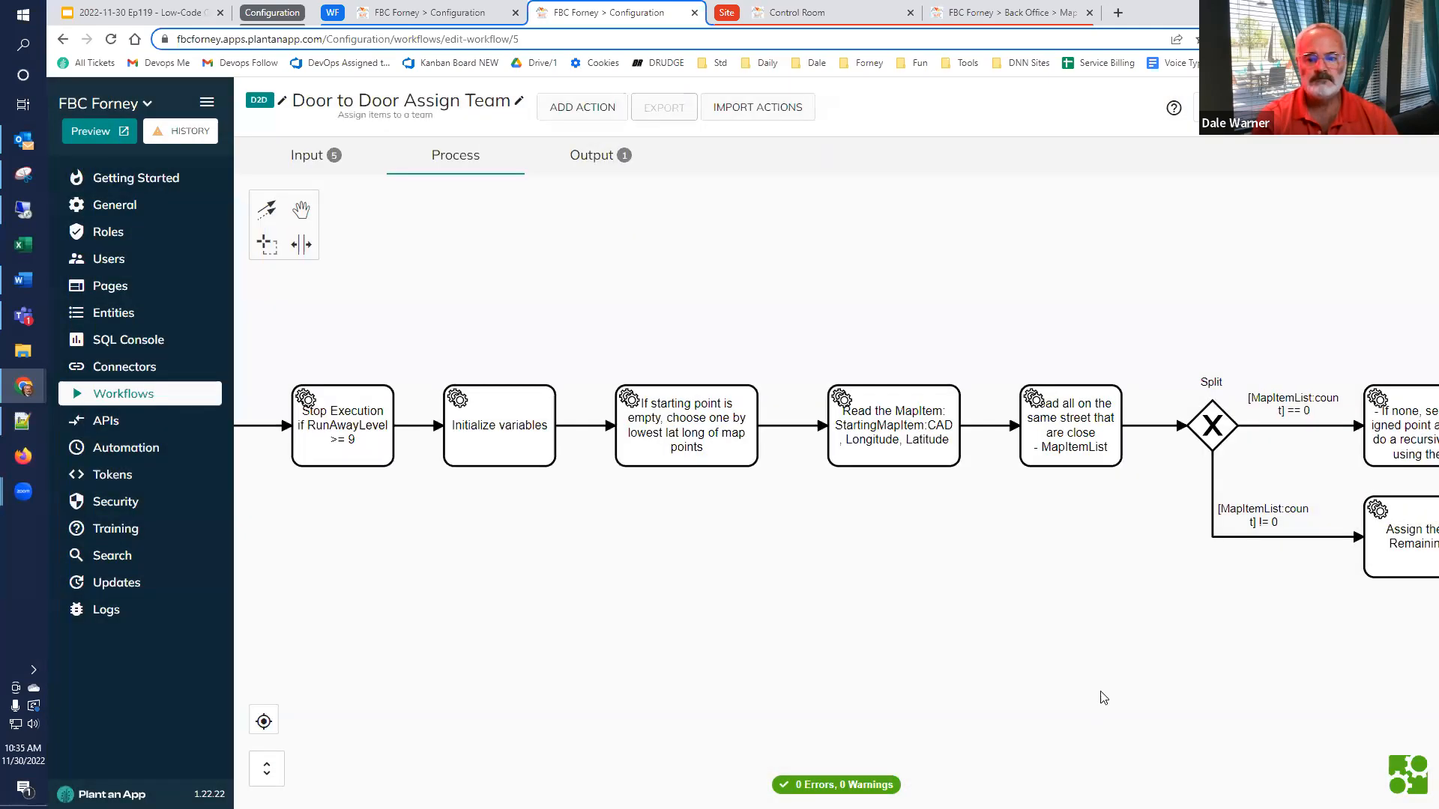
Open the action that assigns items until RemainingNumberToAssign is 0, expand its Assign item to team sub-action, and examine the list it iterates over
left_click_drag(1134, 597, 552, 562)
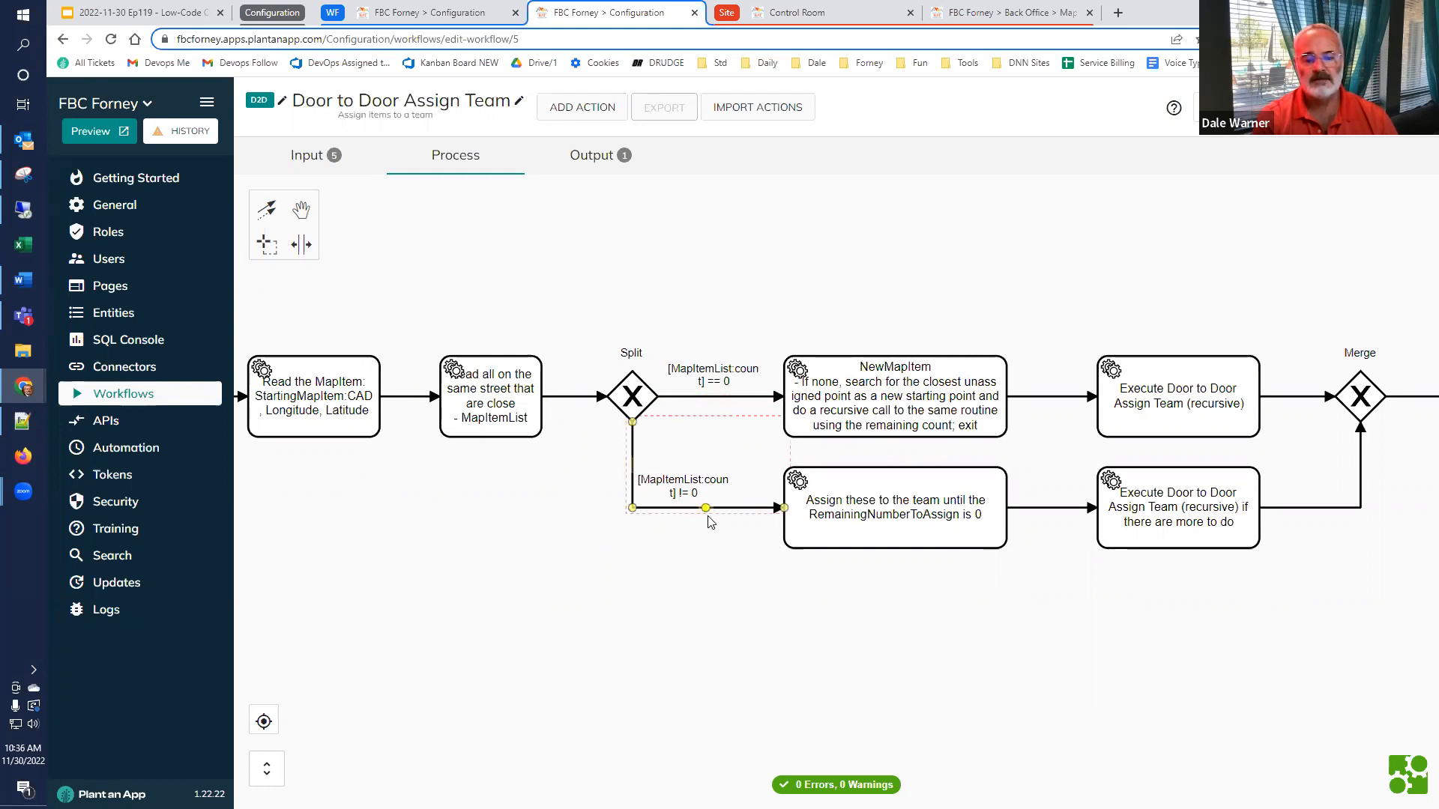
double_click(910, 522)
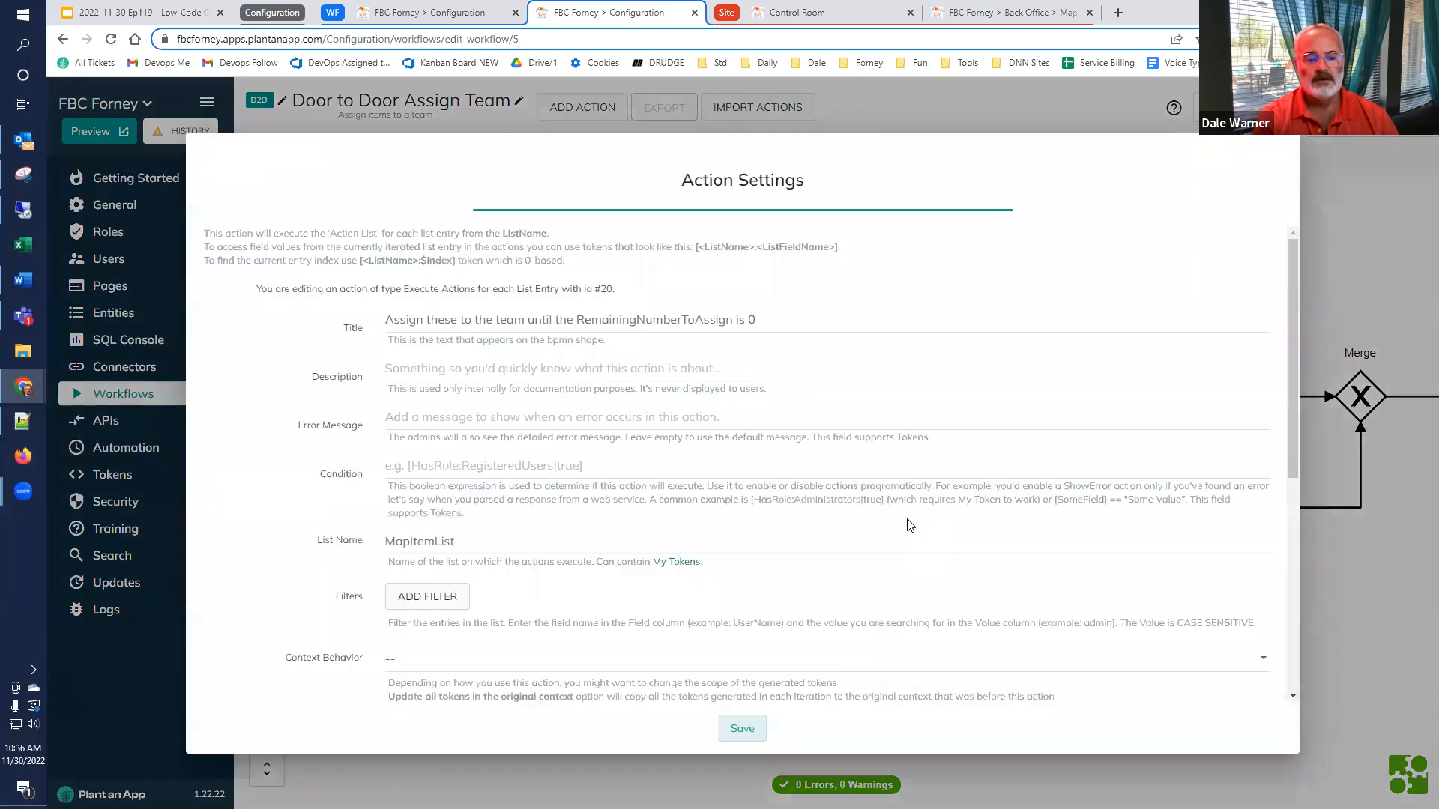
scroll(786, 491, "down", 5)
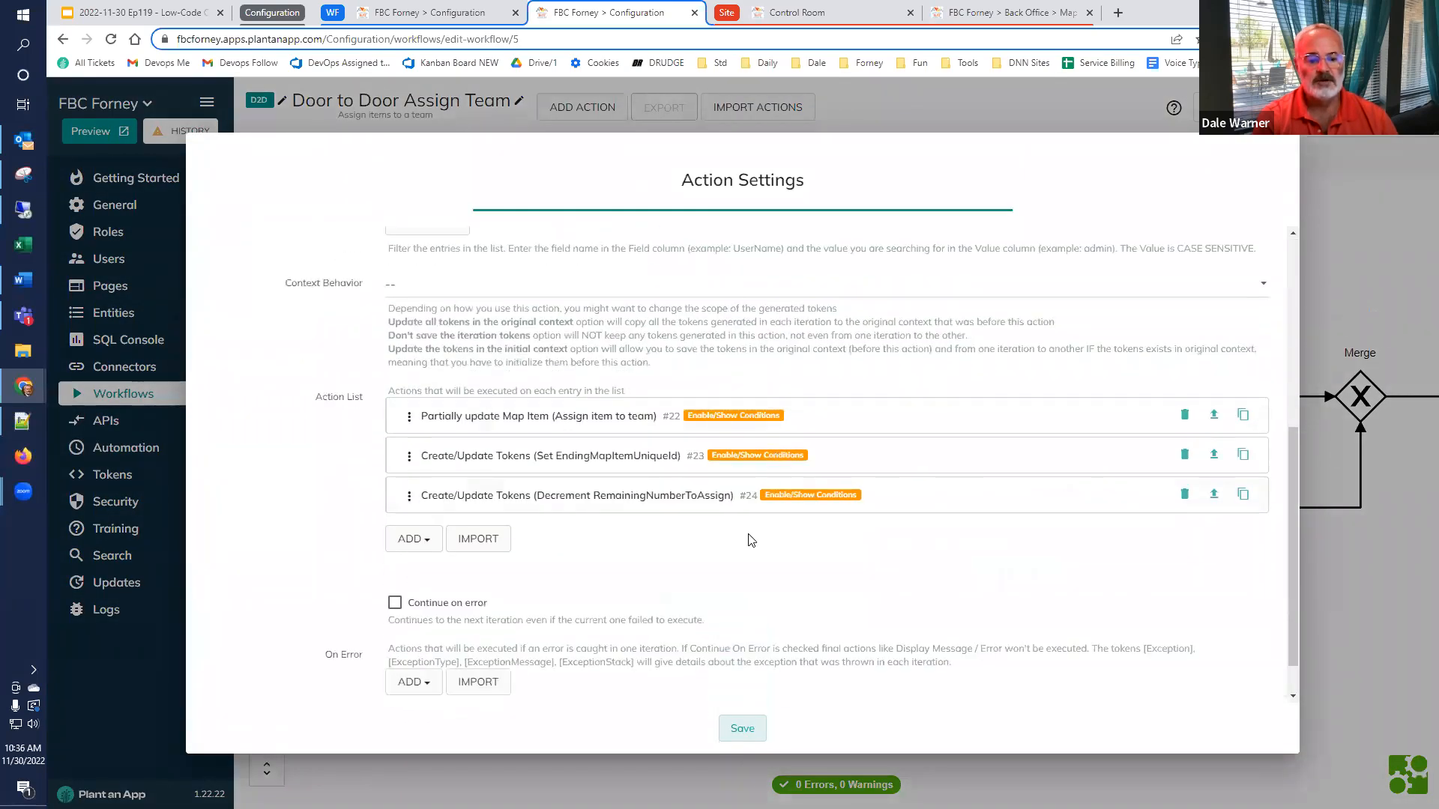
left_click(549, 418)
scroll(548, 420, "down", 3)
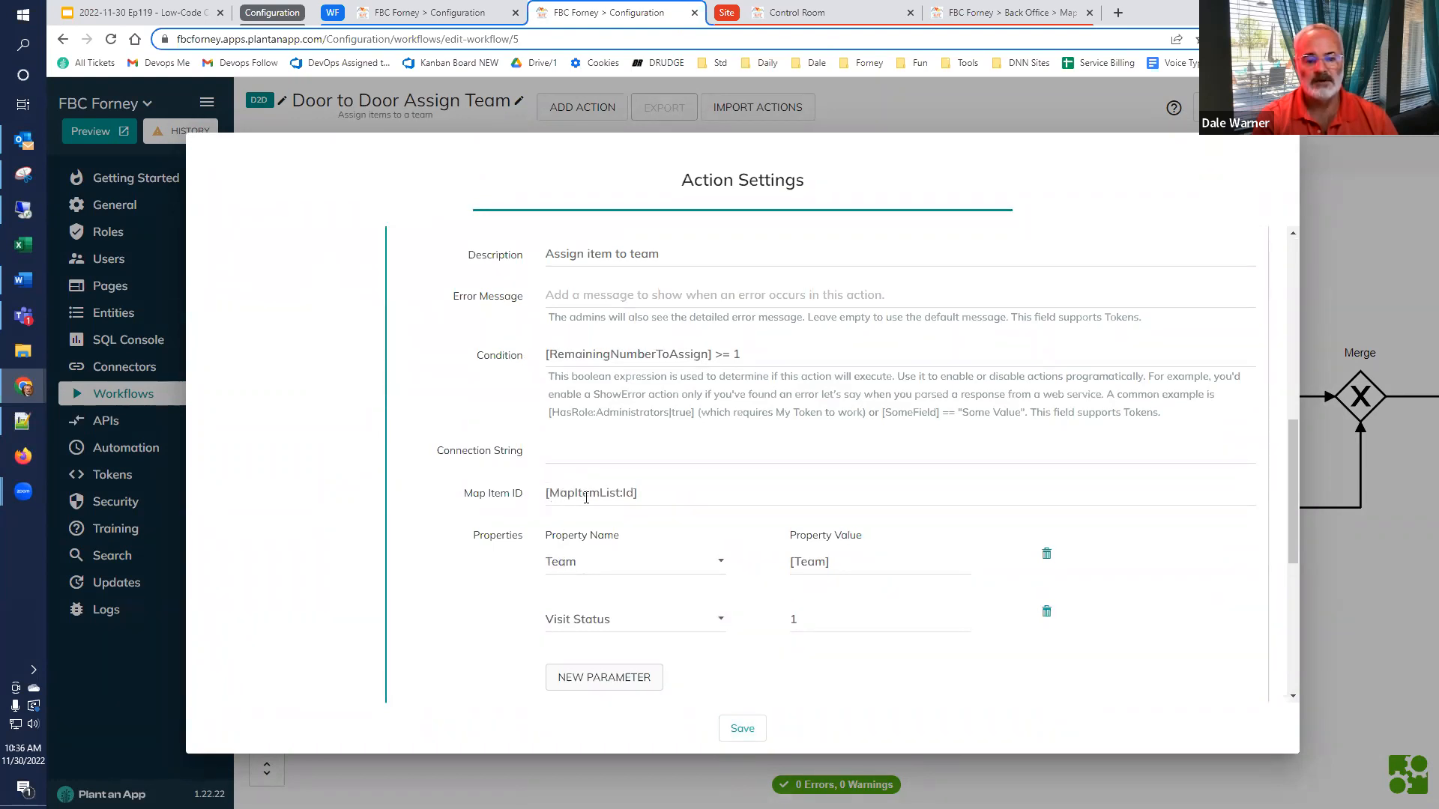
scroll(562, 514, "up", 4)
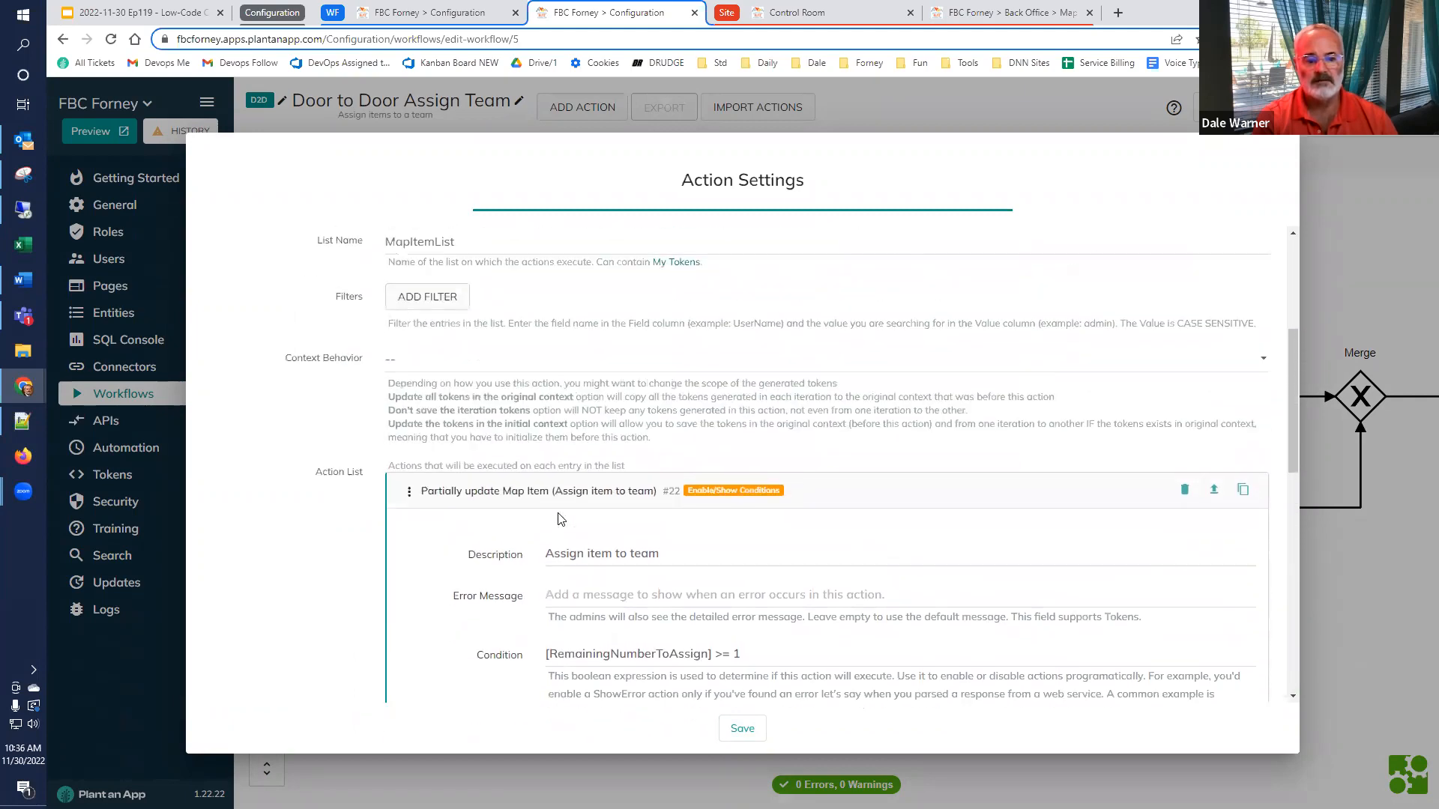
scroll(557, 514, "up", 2)
double_click(398, 383)
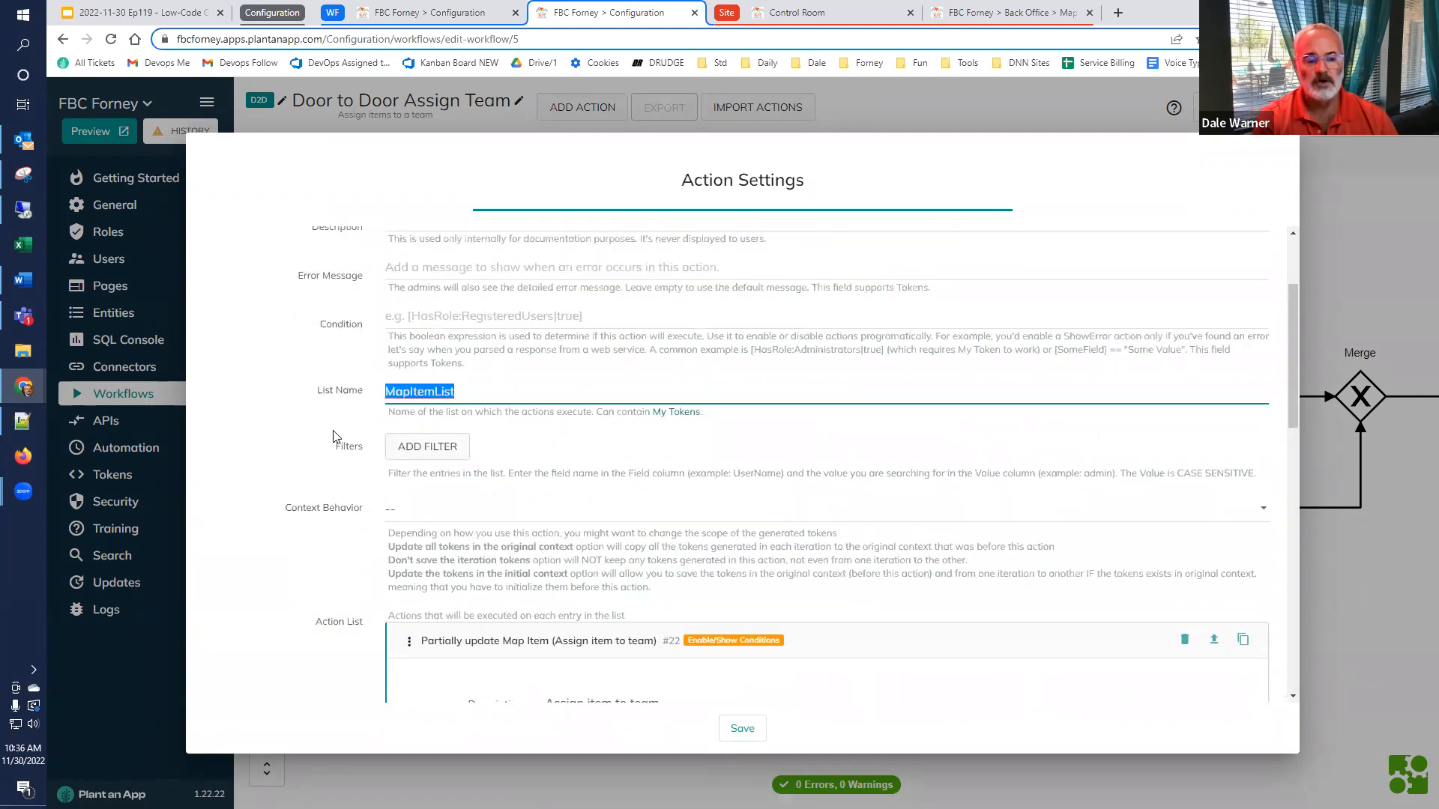
Examine the condition, Map Item ID, and Team and Visit Status properties of the Assign item to team sub-action
scroll(353, 498, "down", 2)
scroll(352, 499, "down", 2)
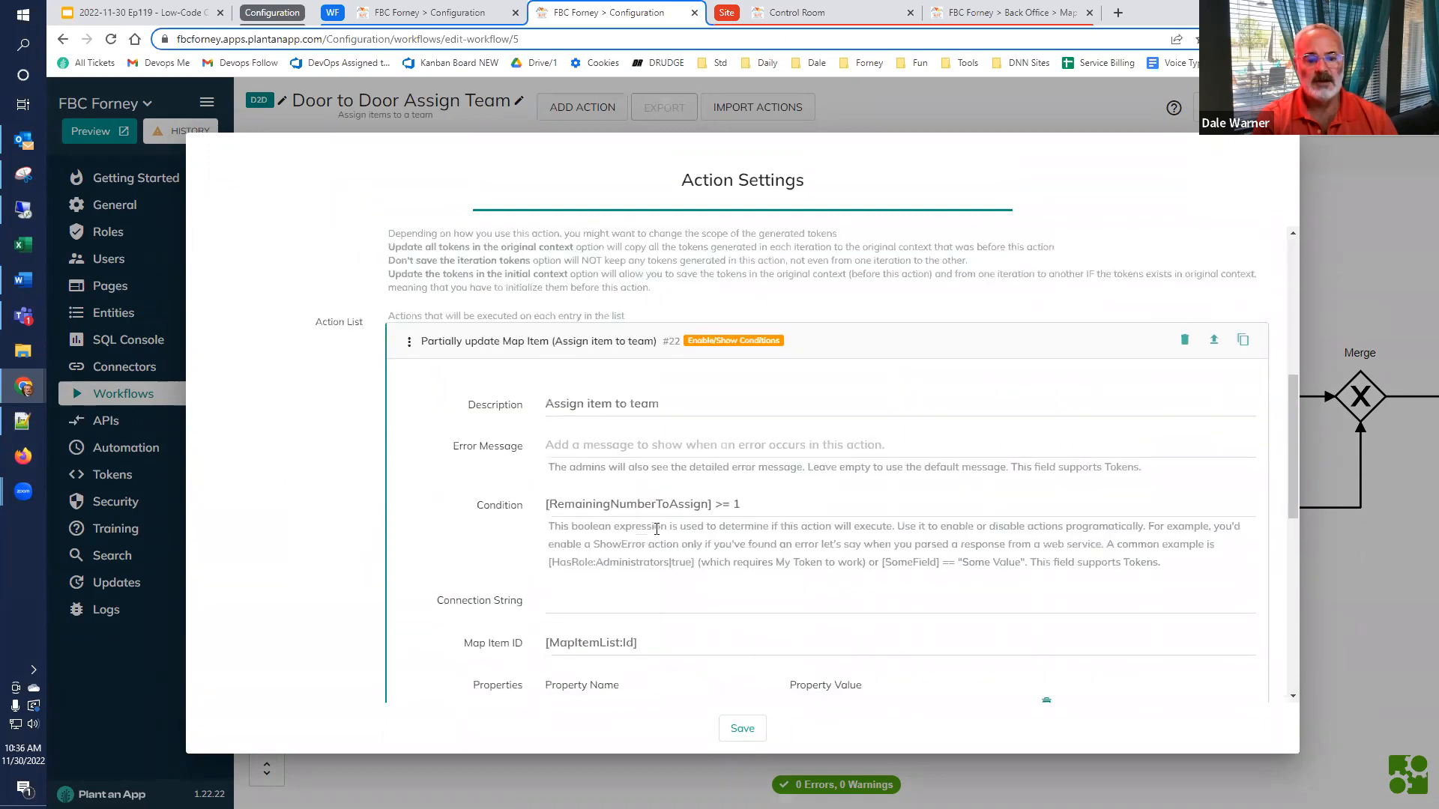
scroll(678, 503, "down", 1)
left_click_drag(740, 429, 503, 430)
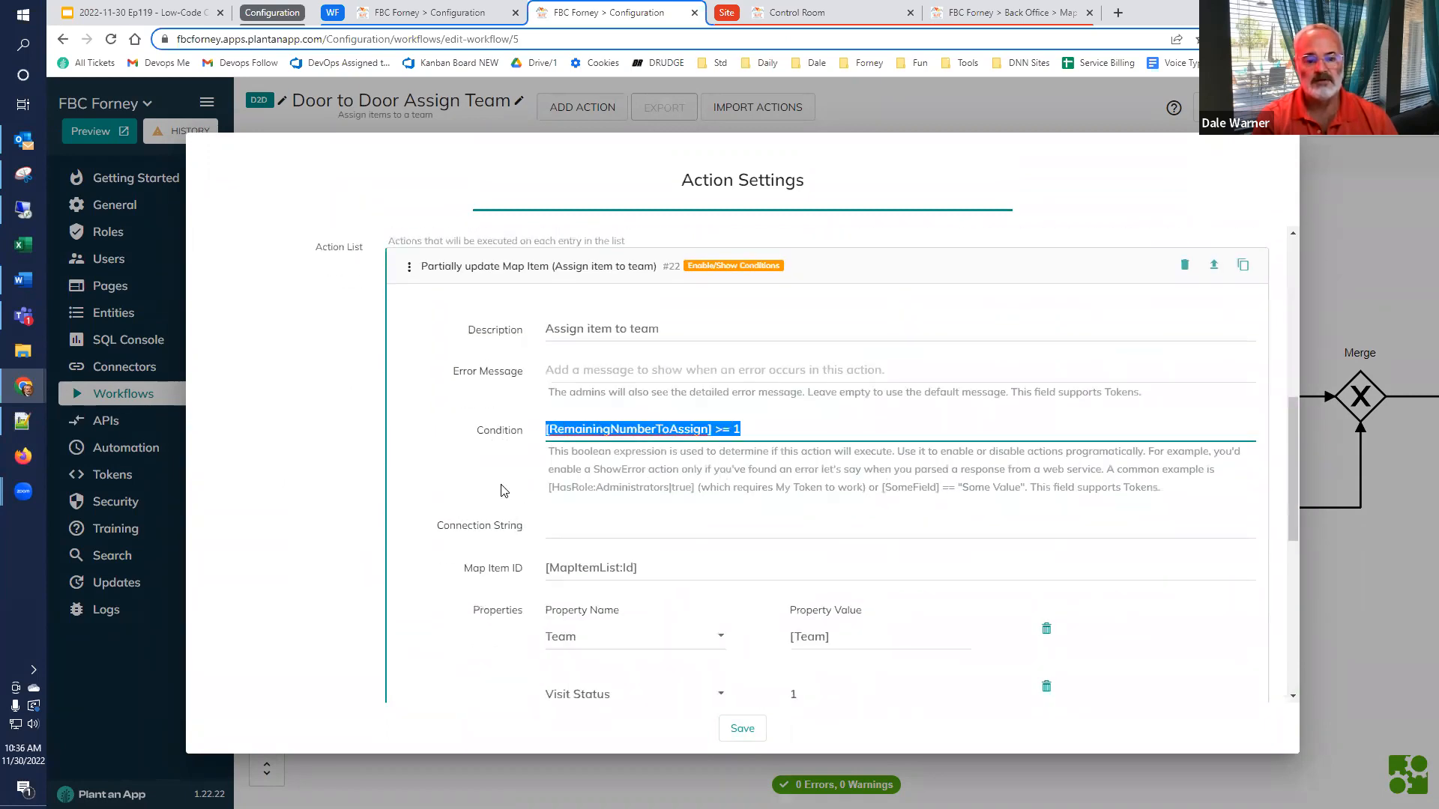
scroll(507, 535, "down", 2)
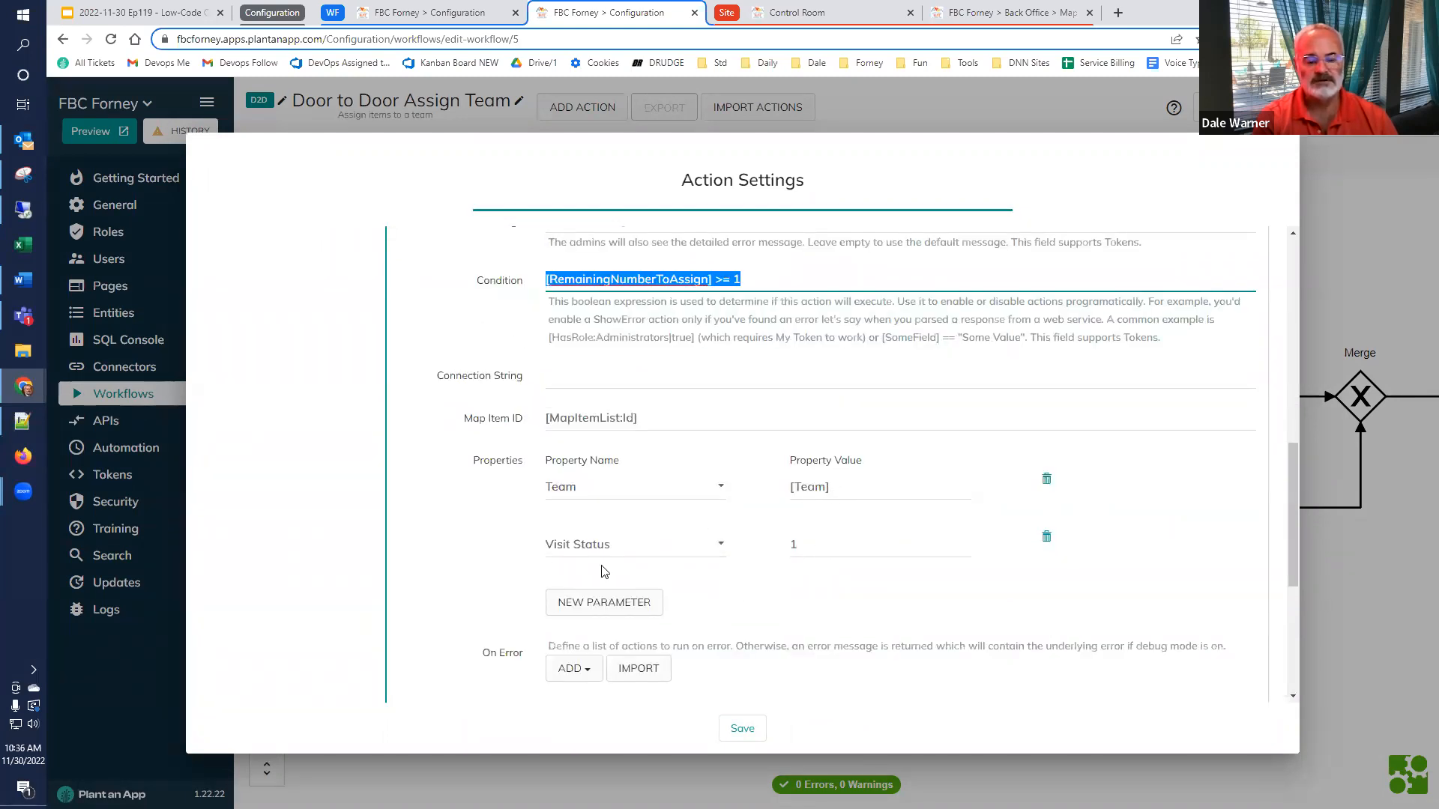
scroll(421, 535, "down", 4)
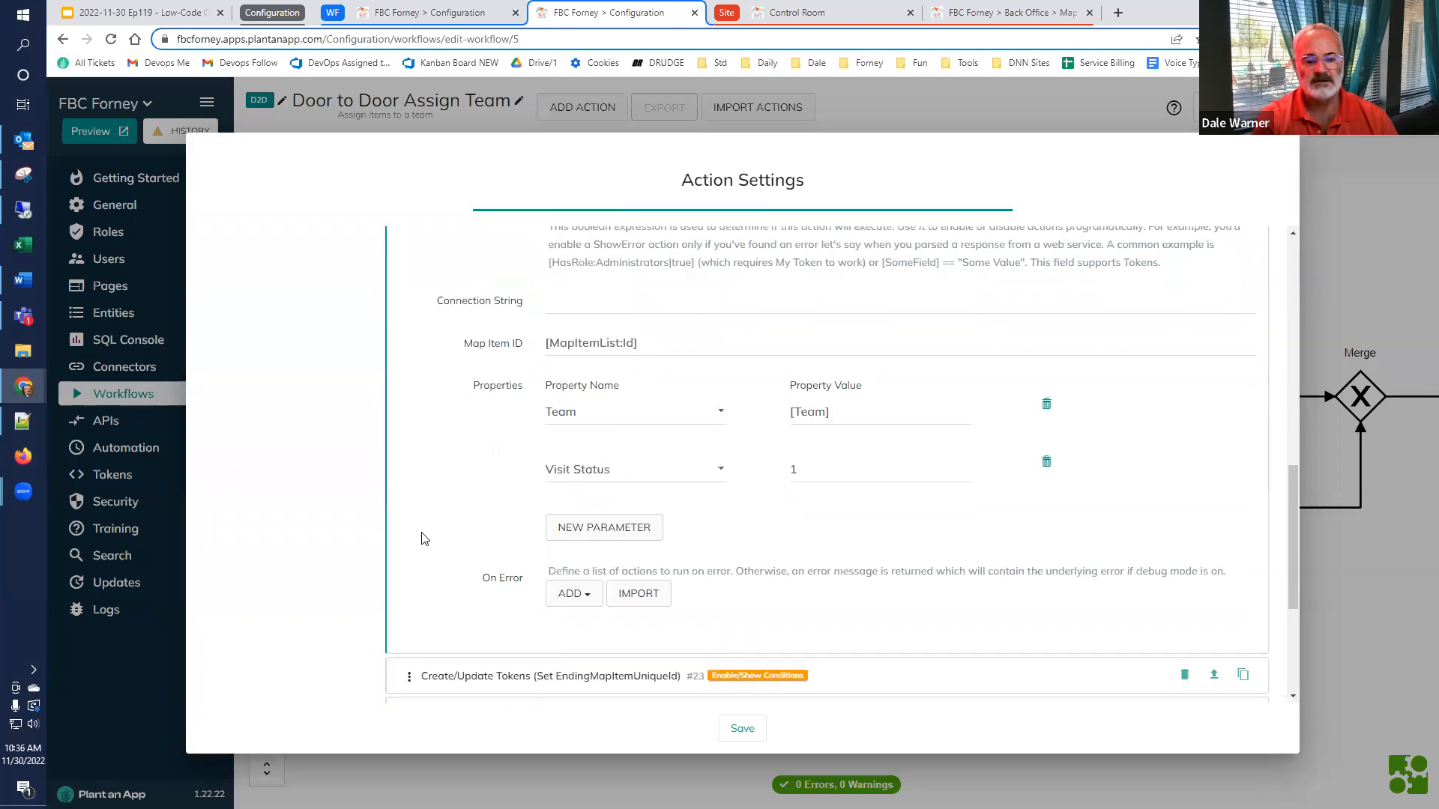
Expand the Set EndingMapItemUniqueId sub-action and examine its condition, token name and token value
left_click(473, 458)
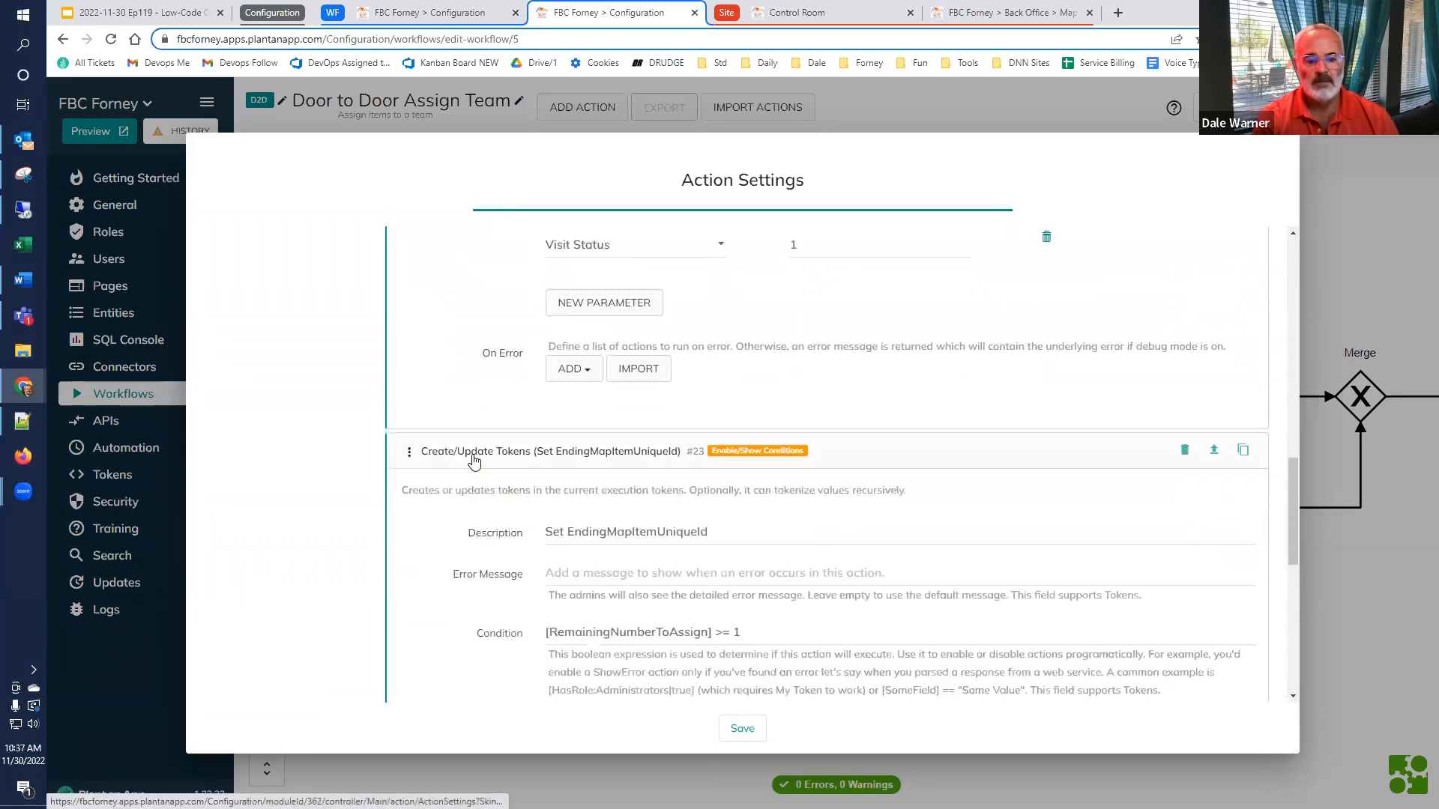
scroll(472, 459, "down", 1)
left_click_drag(799, 563, 507, 561)
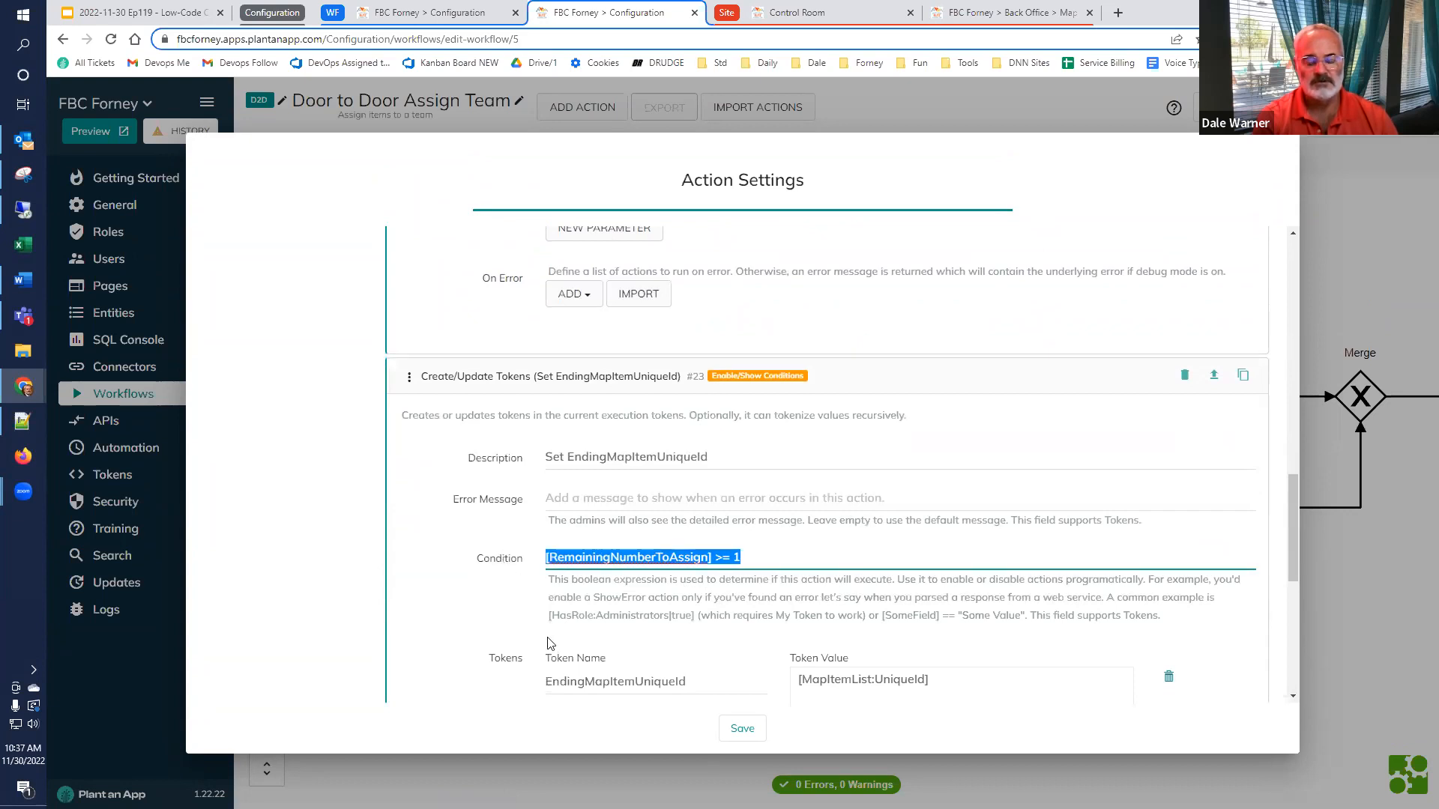
scroll(528, 643, "down", 1)
double_click(670, 604)
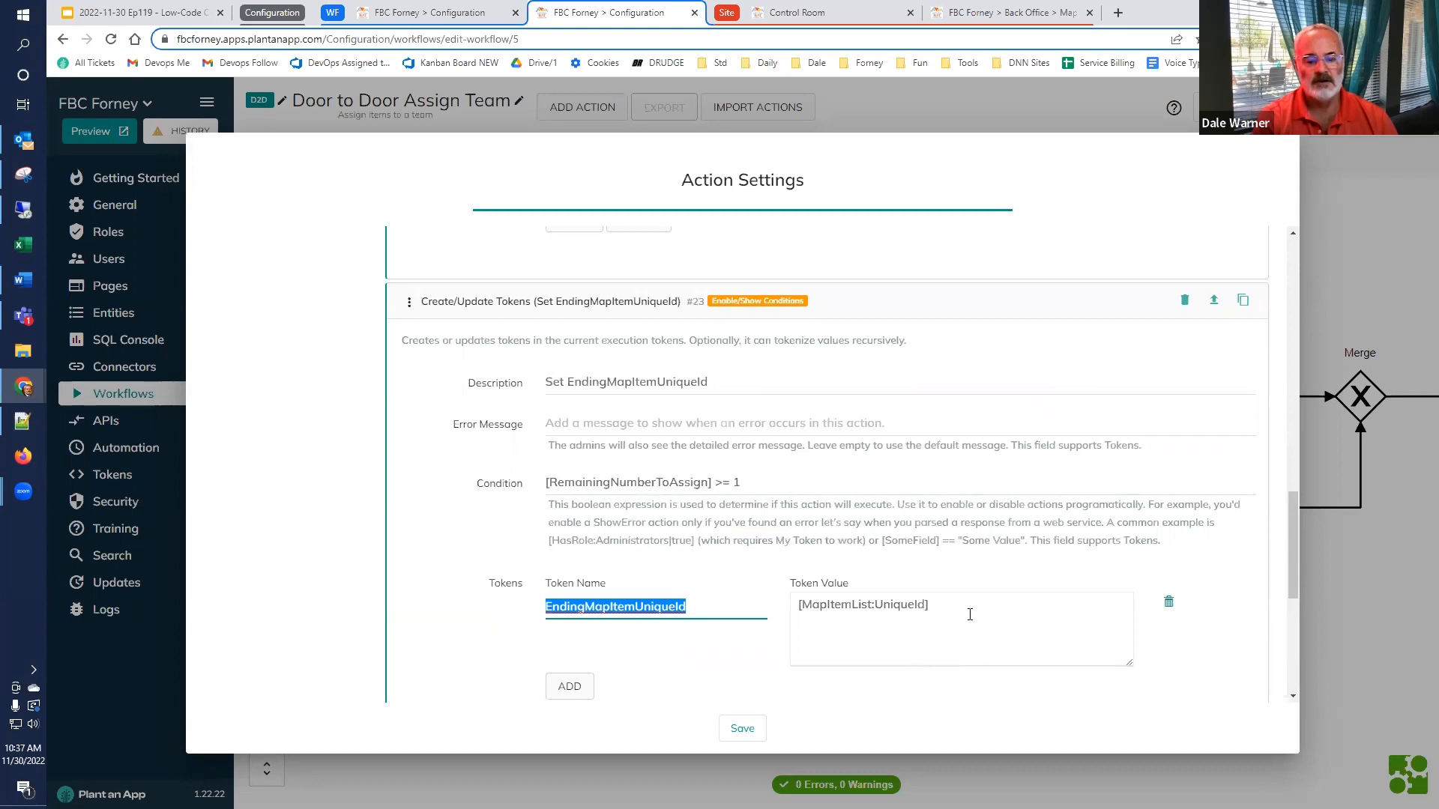
left_click_drag(970, 615, 755, 624)
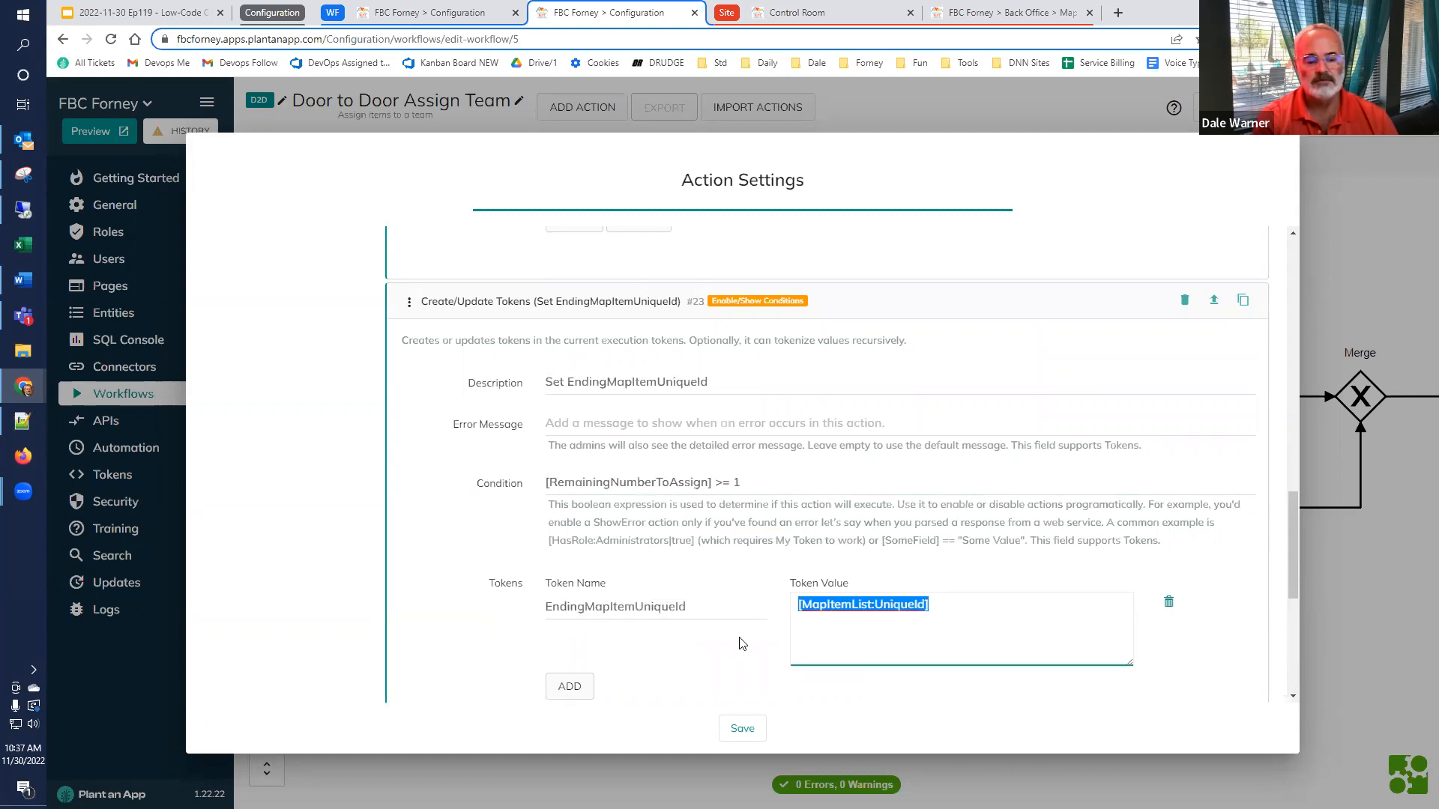
Expand the Decrement RemainingNumberToAssign sub-action, examine its condition and DoMath token expression, and close the action settings without saving
scroll(740, 641, "down", 3)
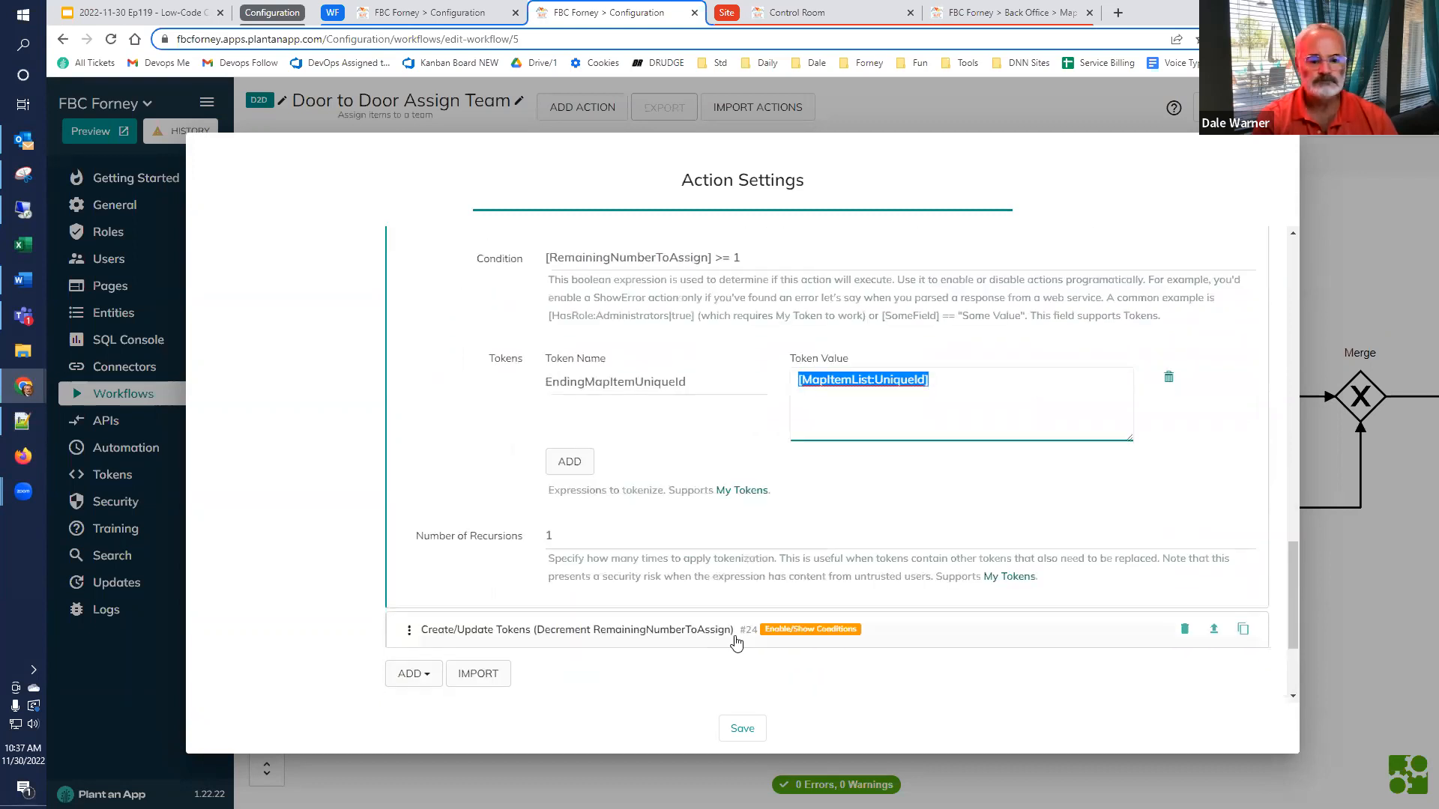
left_click(631, 633)
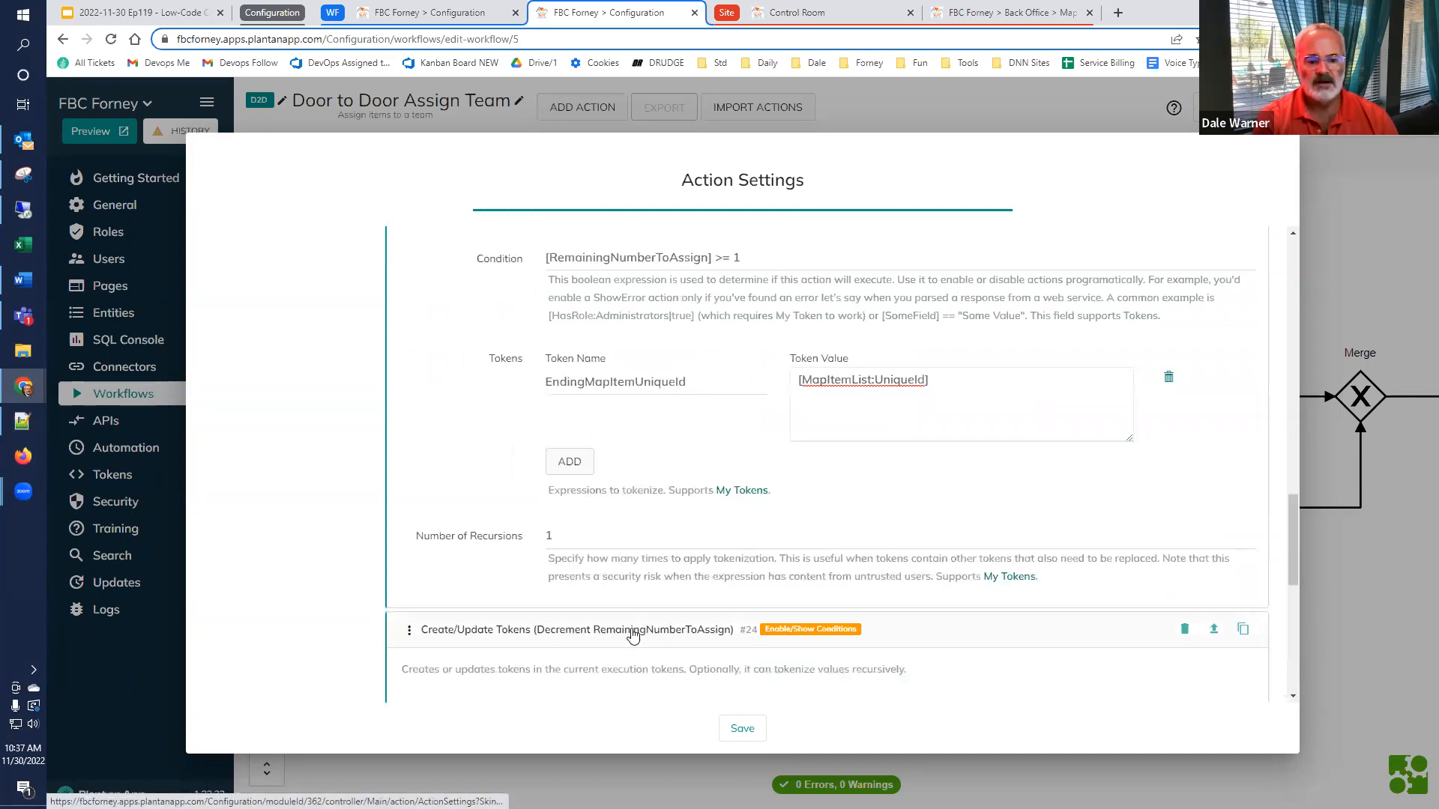
scroll(633, 636, "down", 4)
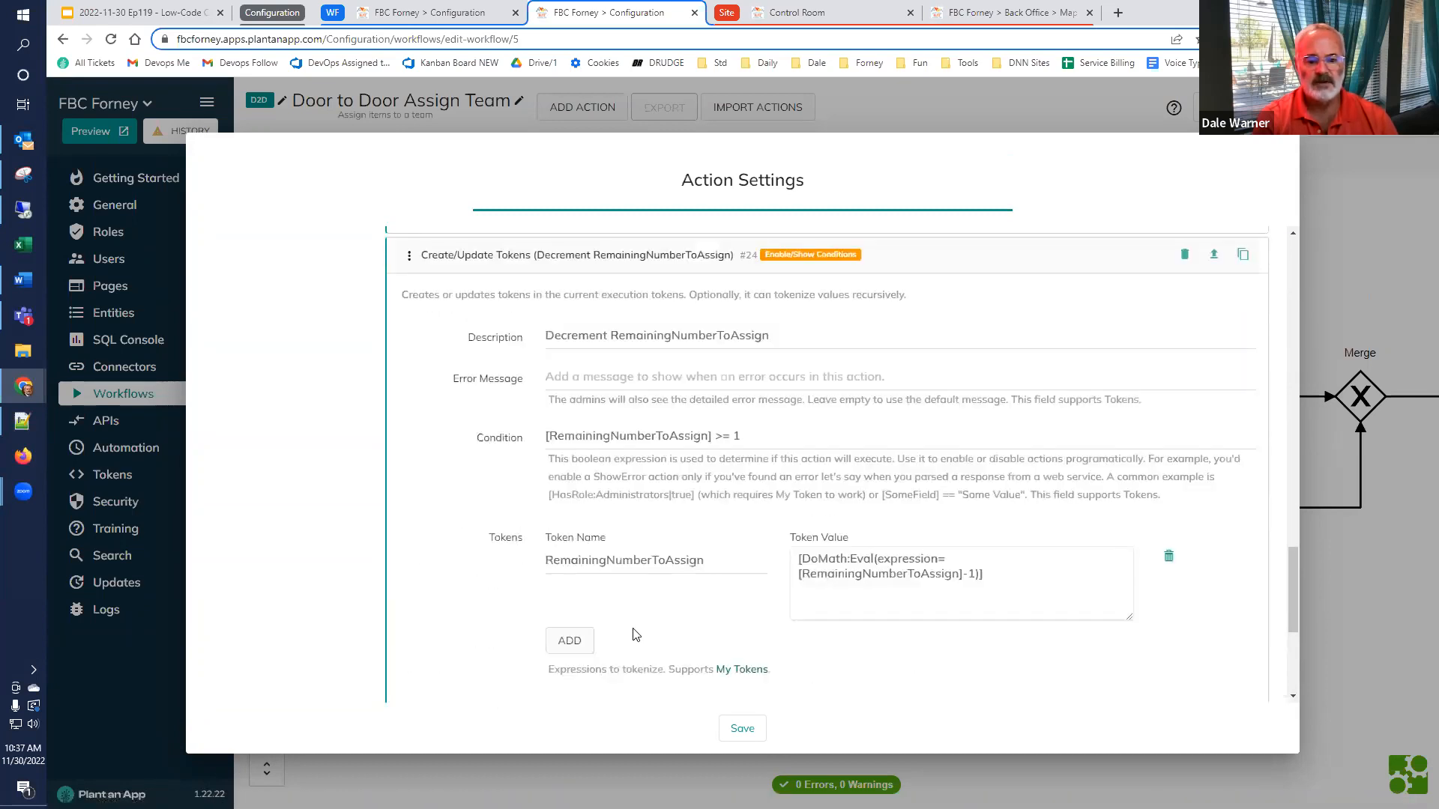
triple_click(789, 436)
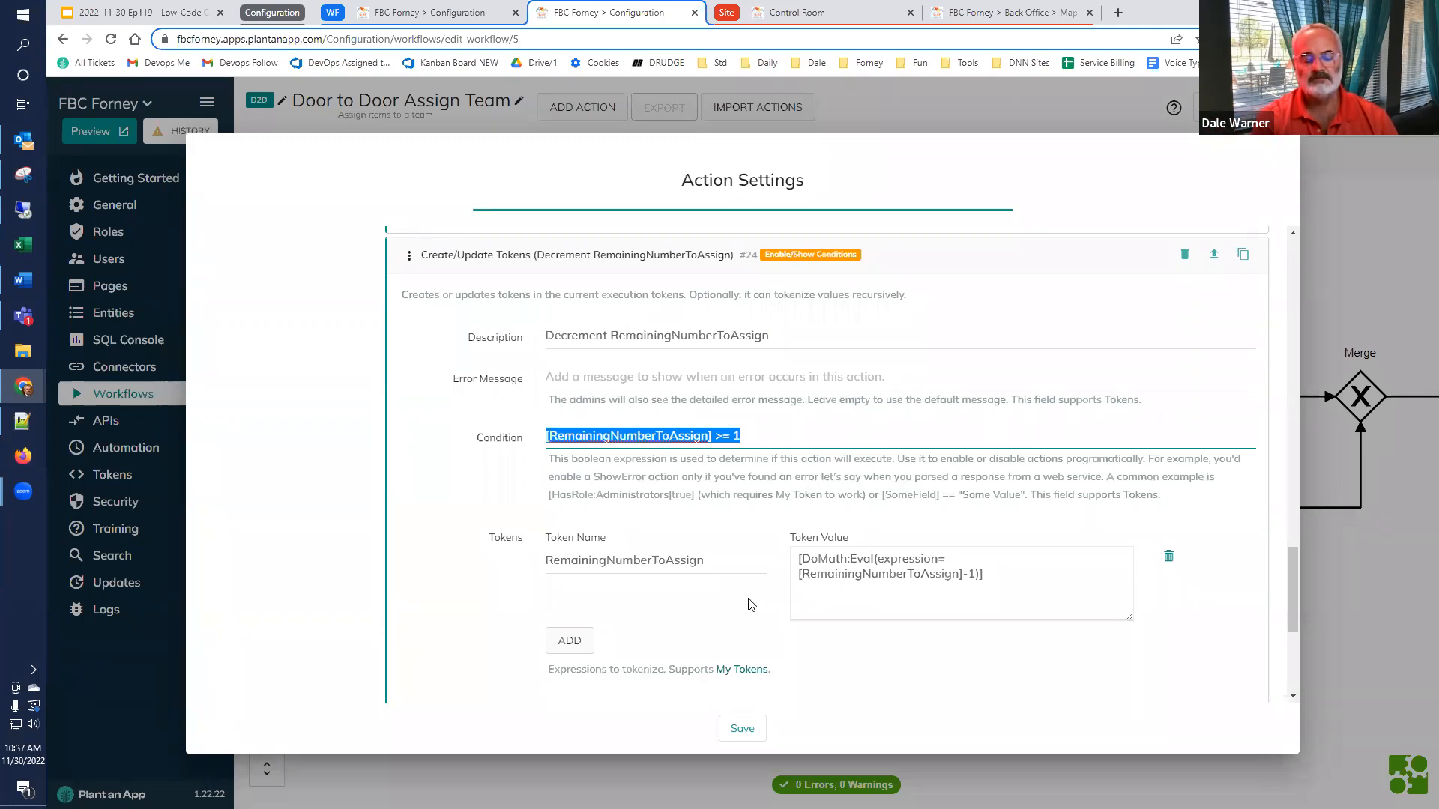
scroll(747, 604, "down", 1)
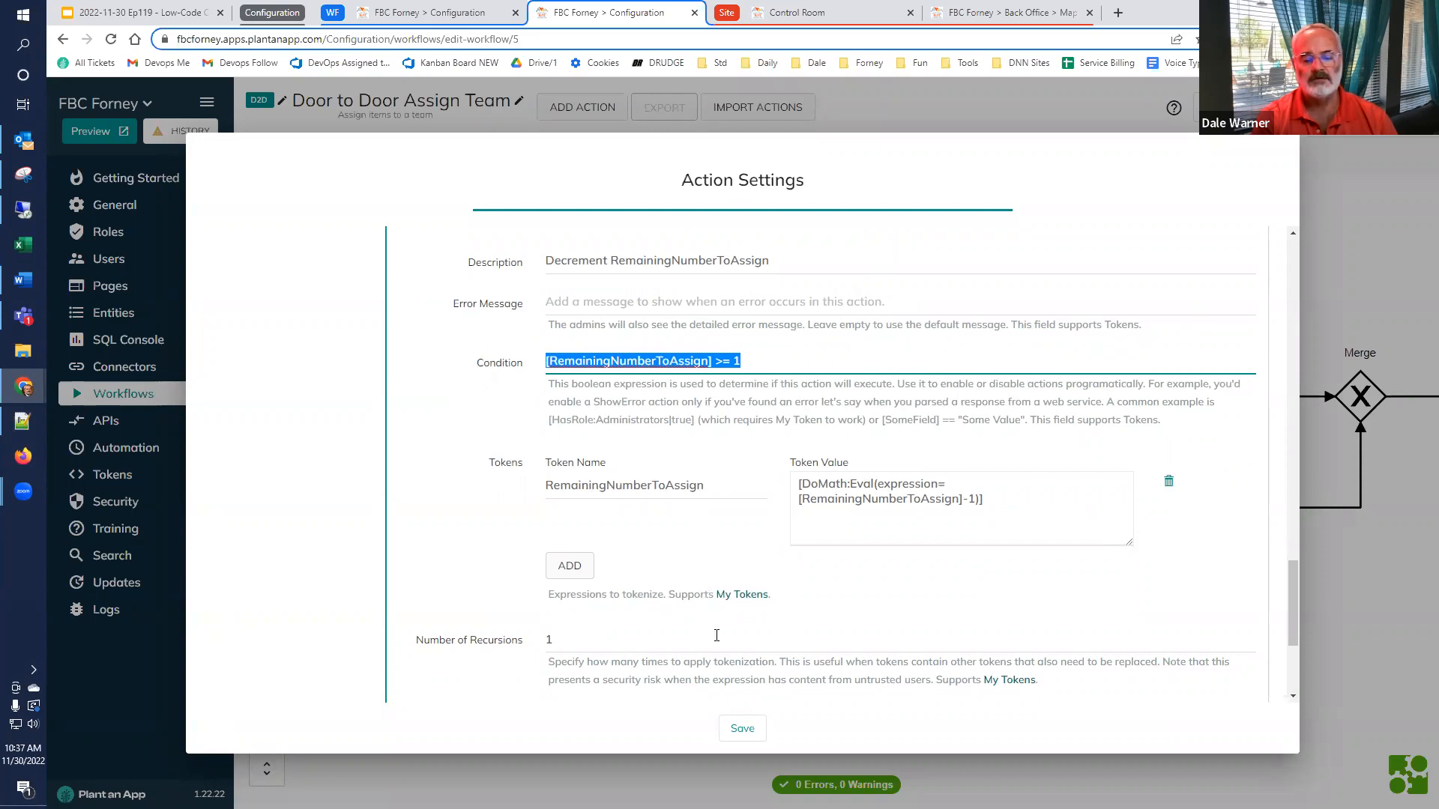
left_click(1316, 539)
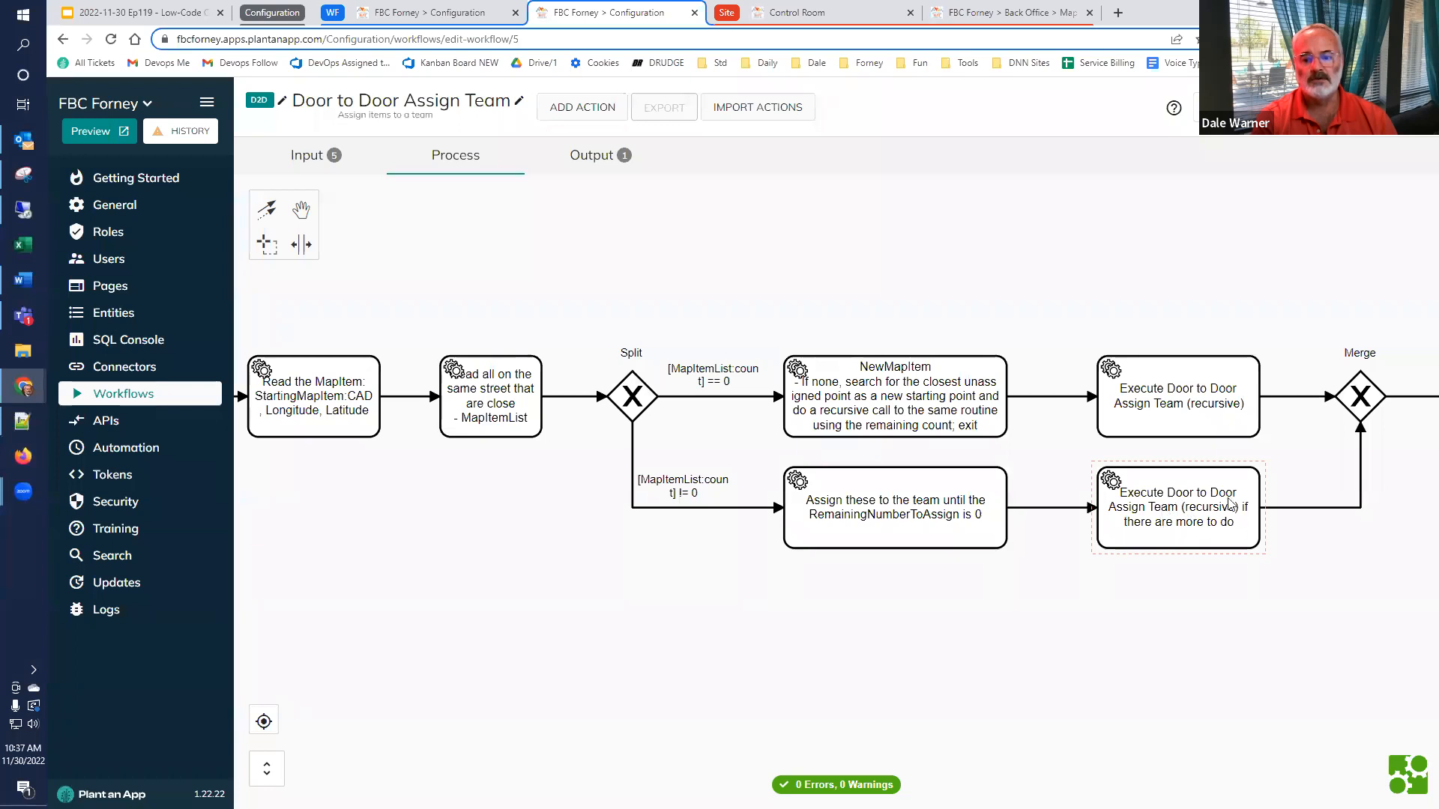
Open the recursive Execute Door to Door Assign Team action for remaining items and examine its condition and the NumberToAssign, StartingMapItemUniqueId and RunAwayLevel inputs
double_click(1168, 516)
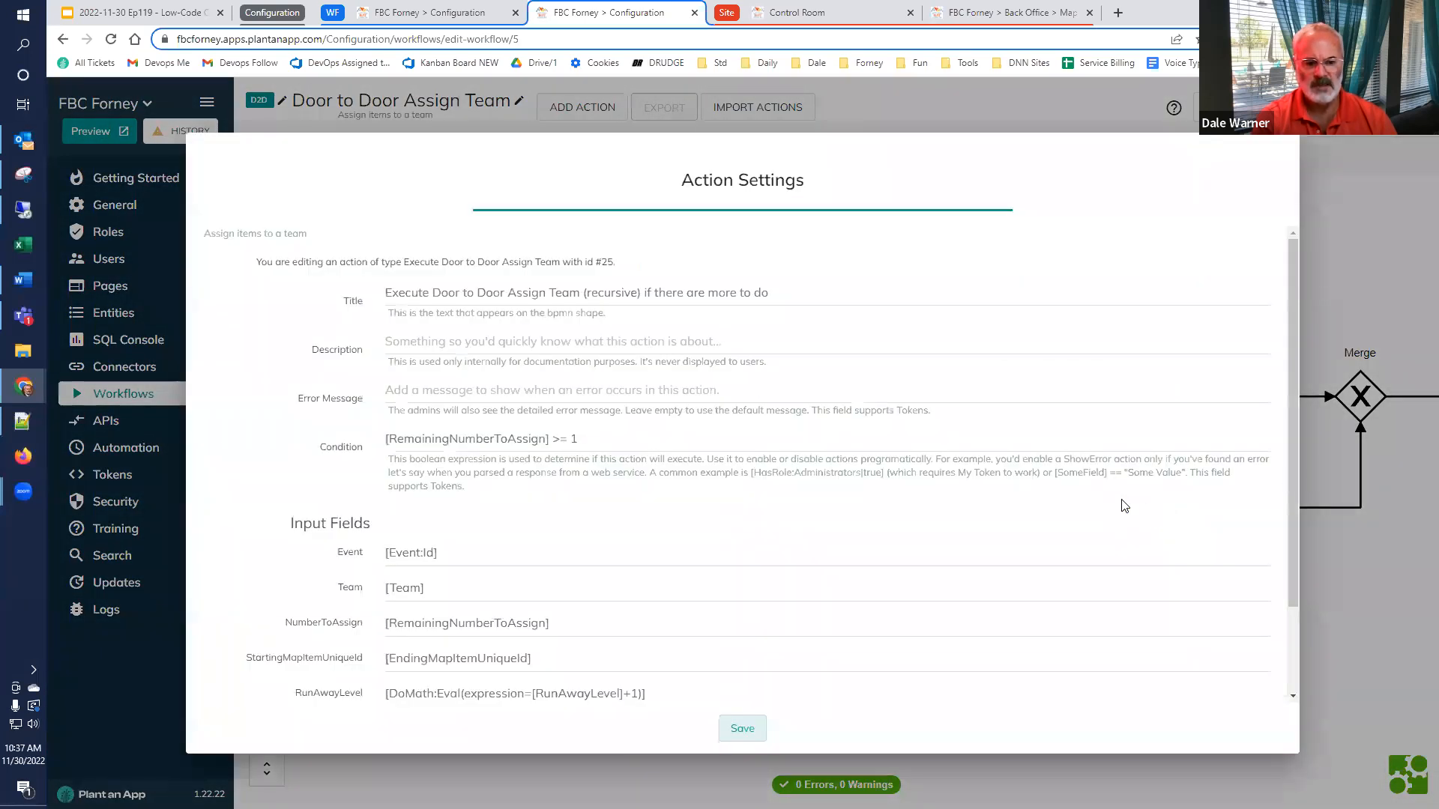
left_click_drag(688, 443, 253, 445)
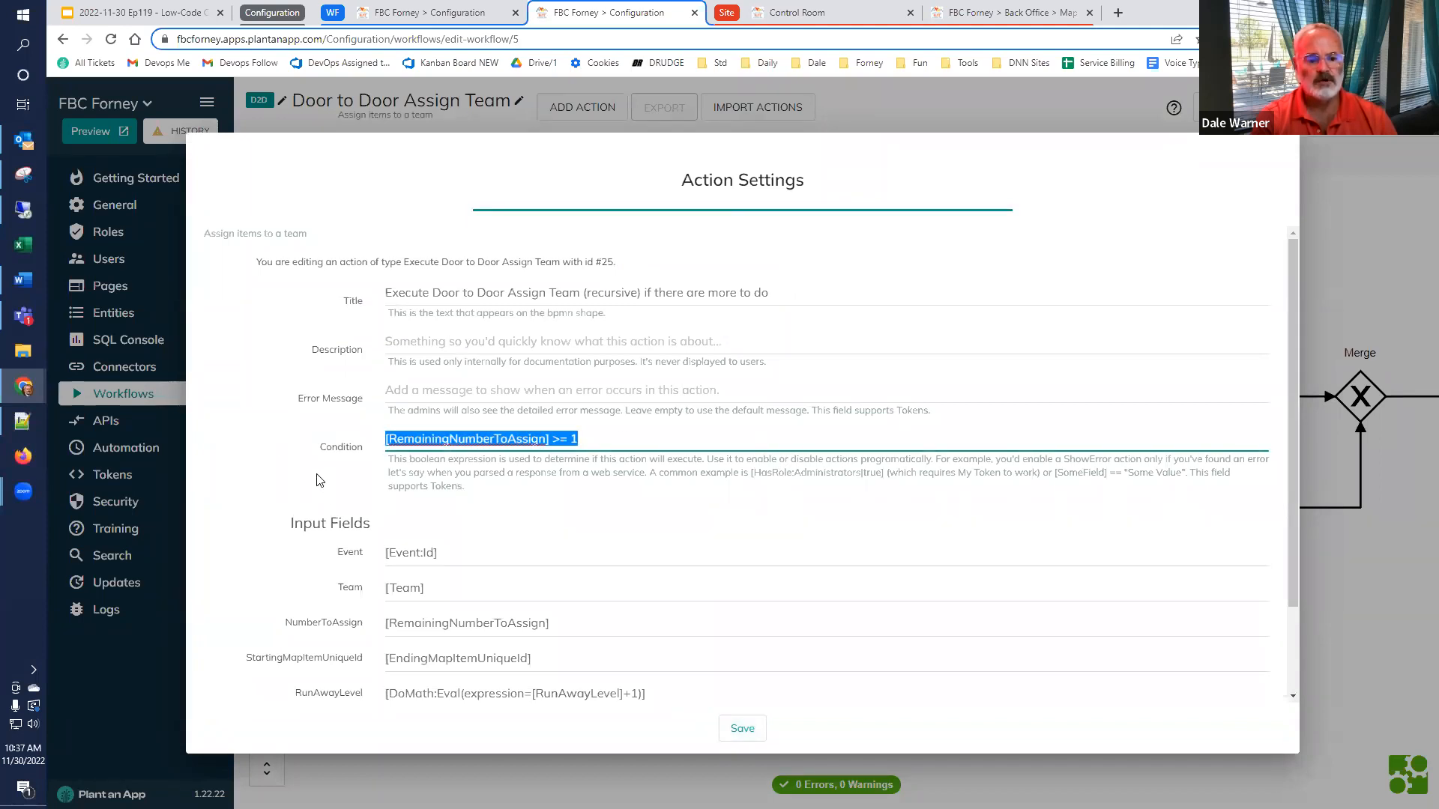
scroll(324, 484, "down", 1)
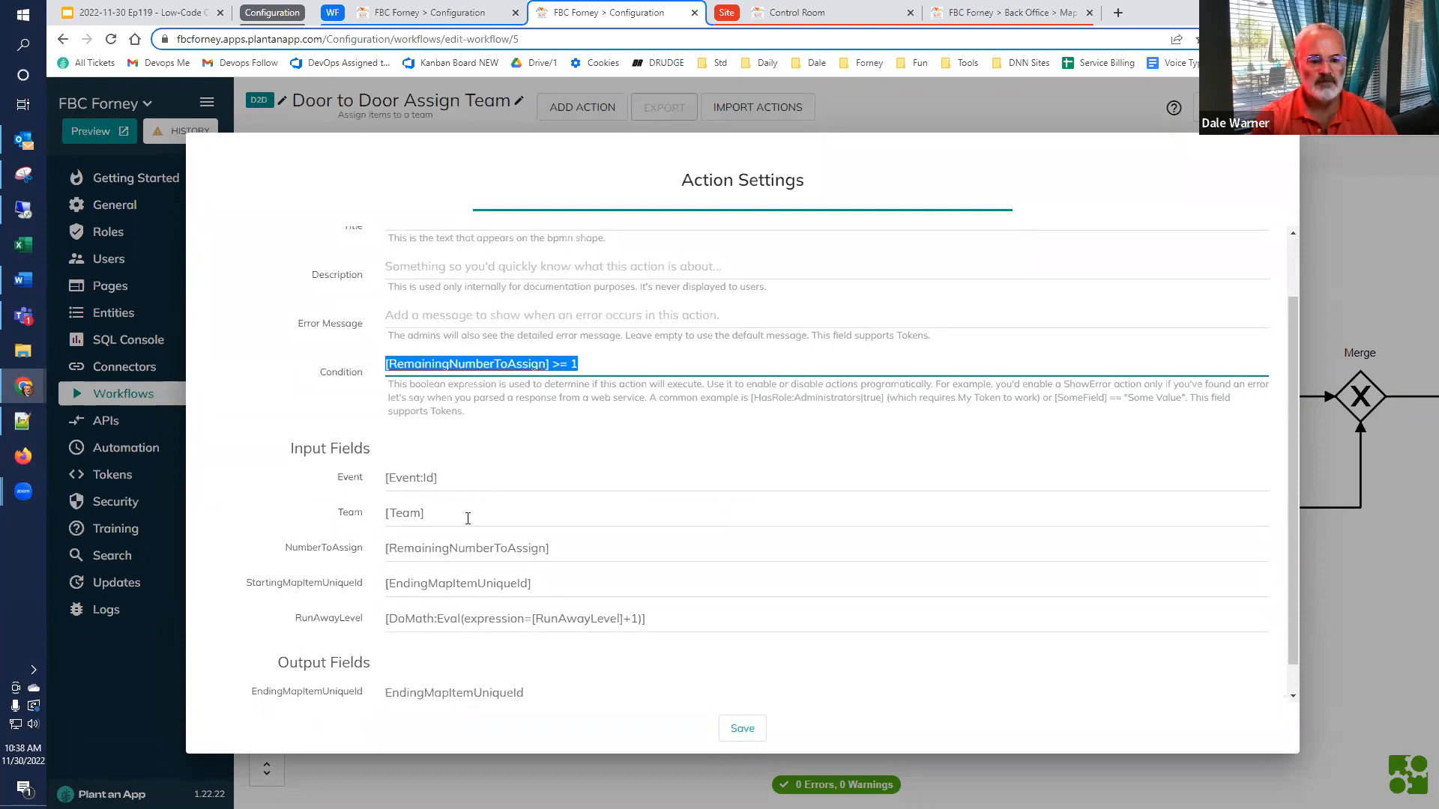
left_click(612, 556)
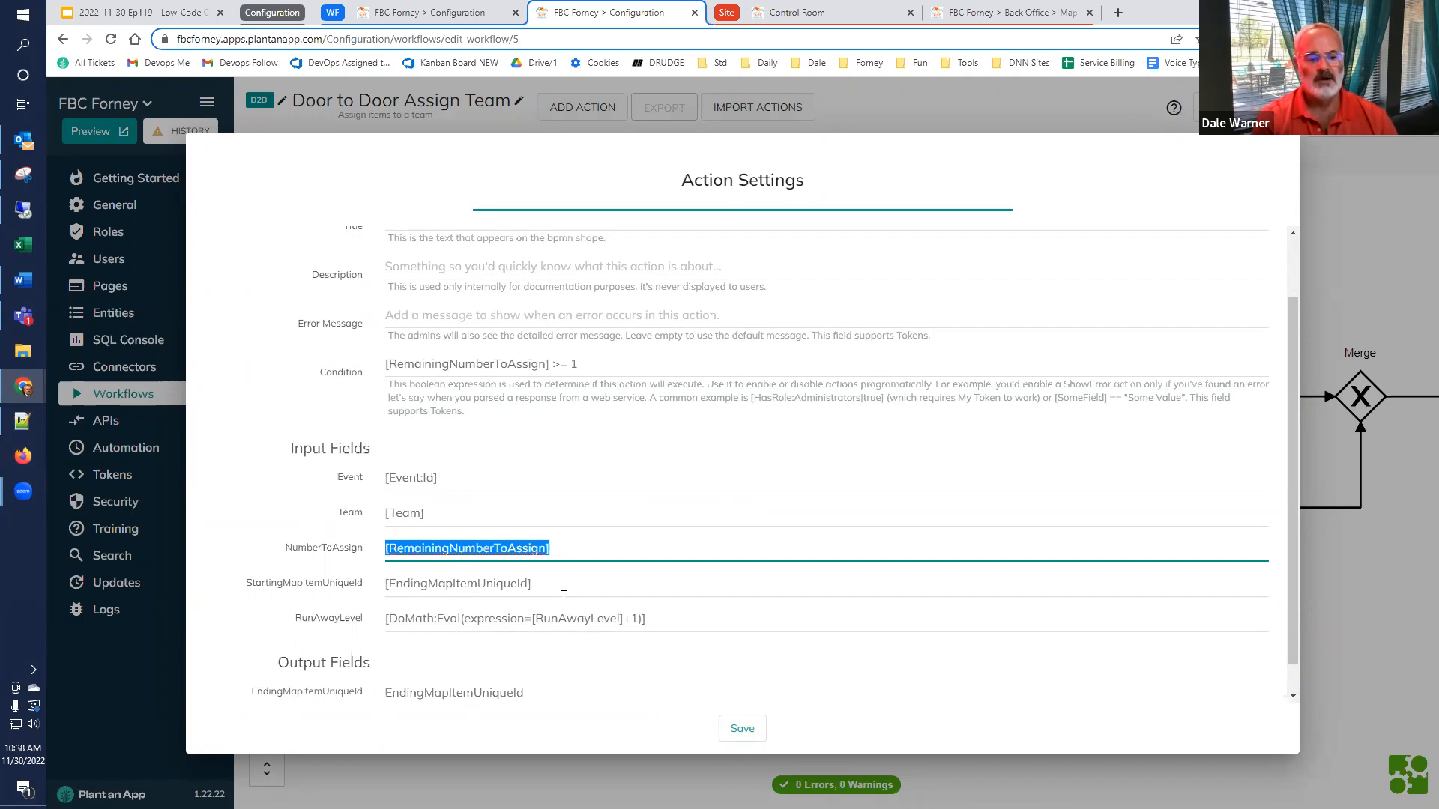
key("Tab")
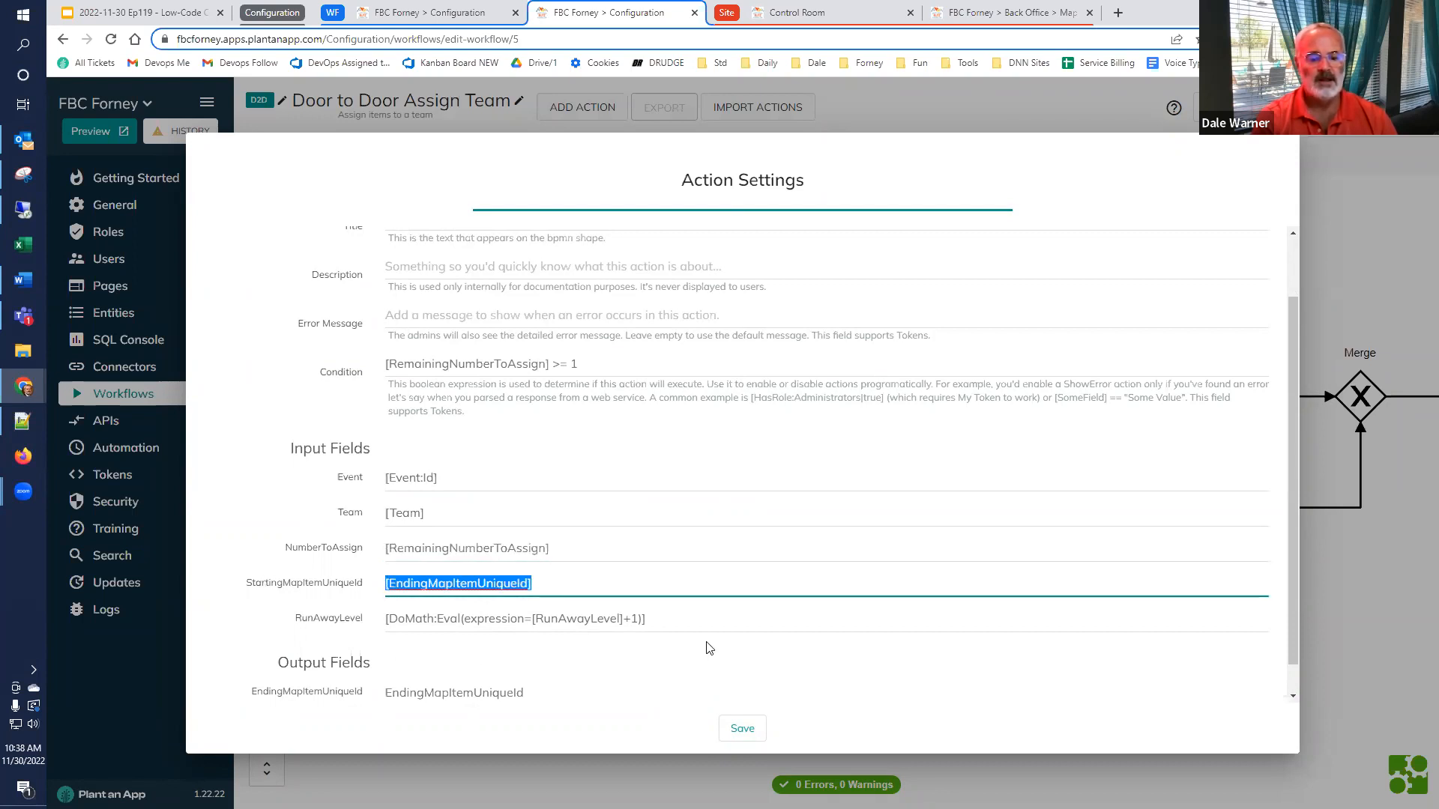
key("Tab")
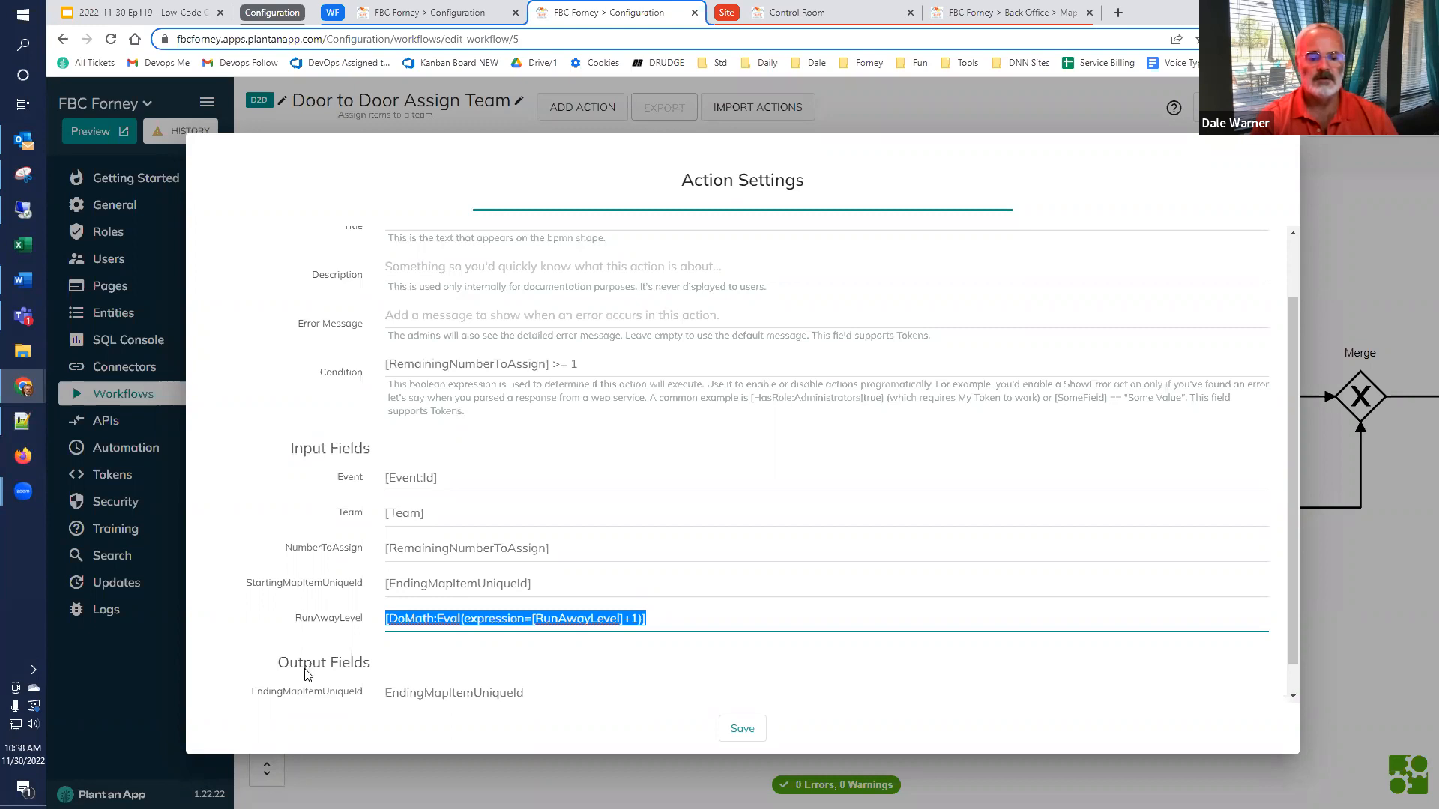
Examine the EndingMapItemUniqueId output field of the recursive action for remaining items and close its settings without saving
scroll(309, 670, "down", 1)
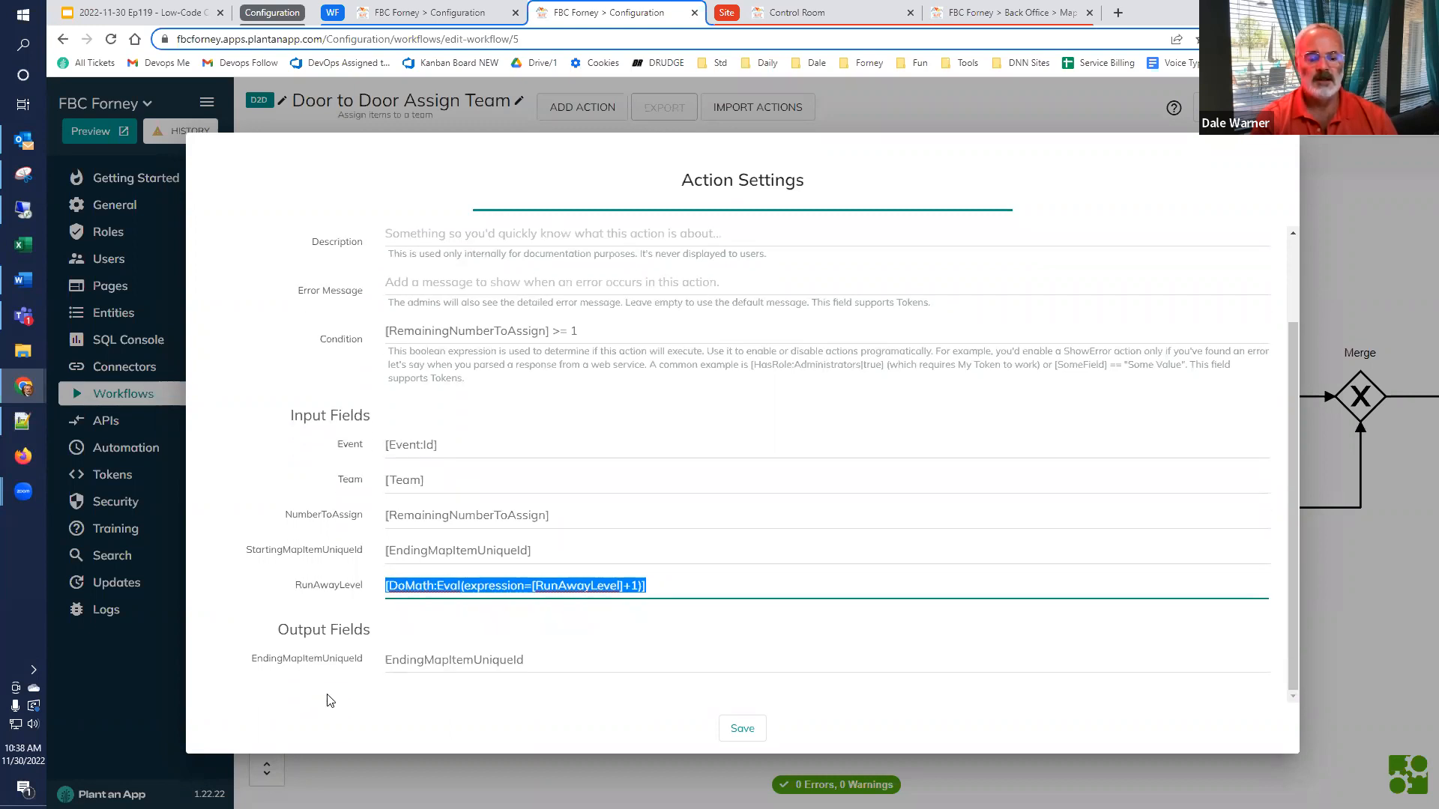
double_click(474, 660)
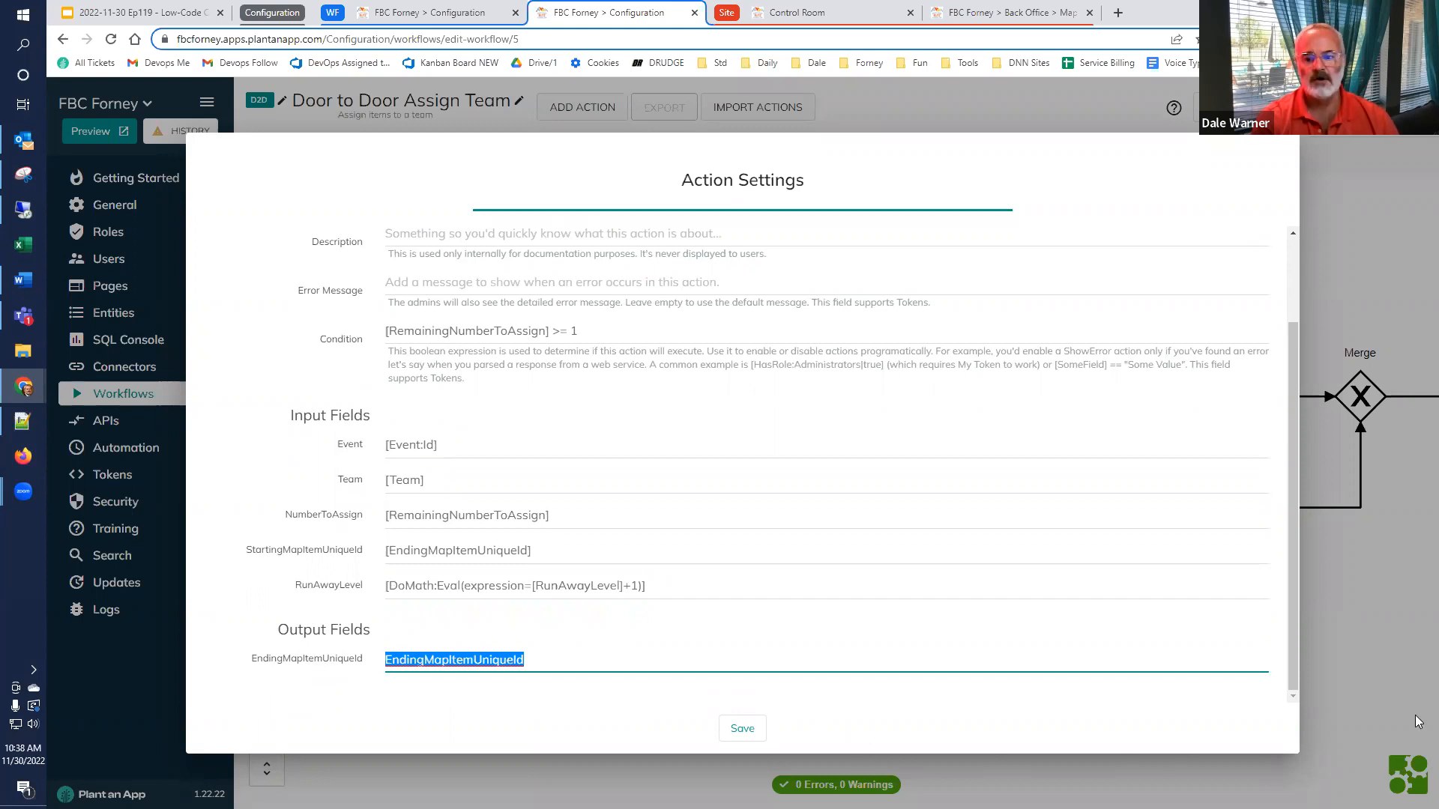
left_click(1390, 643)
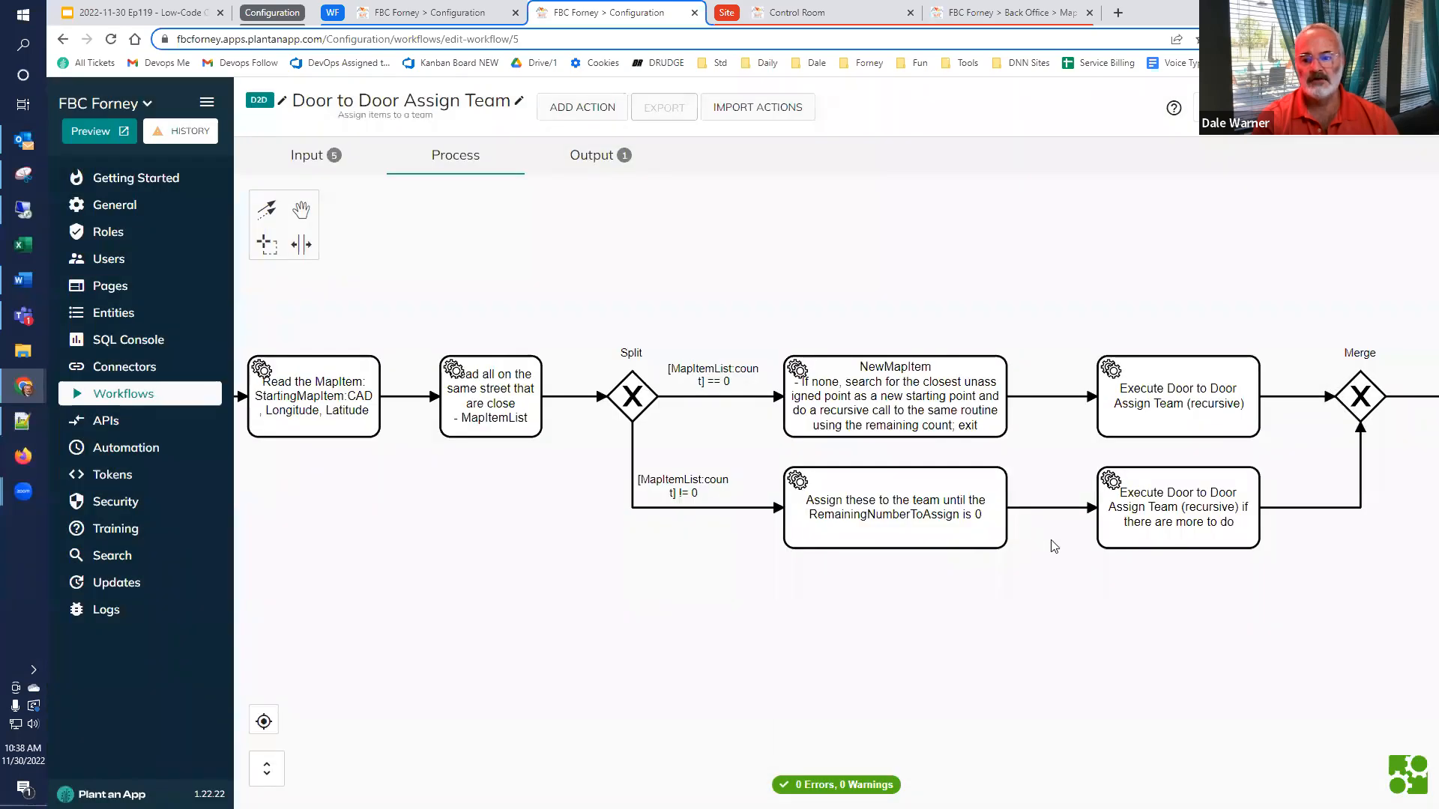
Open the NewMapItem action on the zero-count branch, examine its SQL query, bound tokens and stored result, and close it without saving
left_click_drag(1258, 610, 1104, 643)
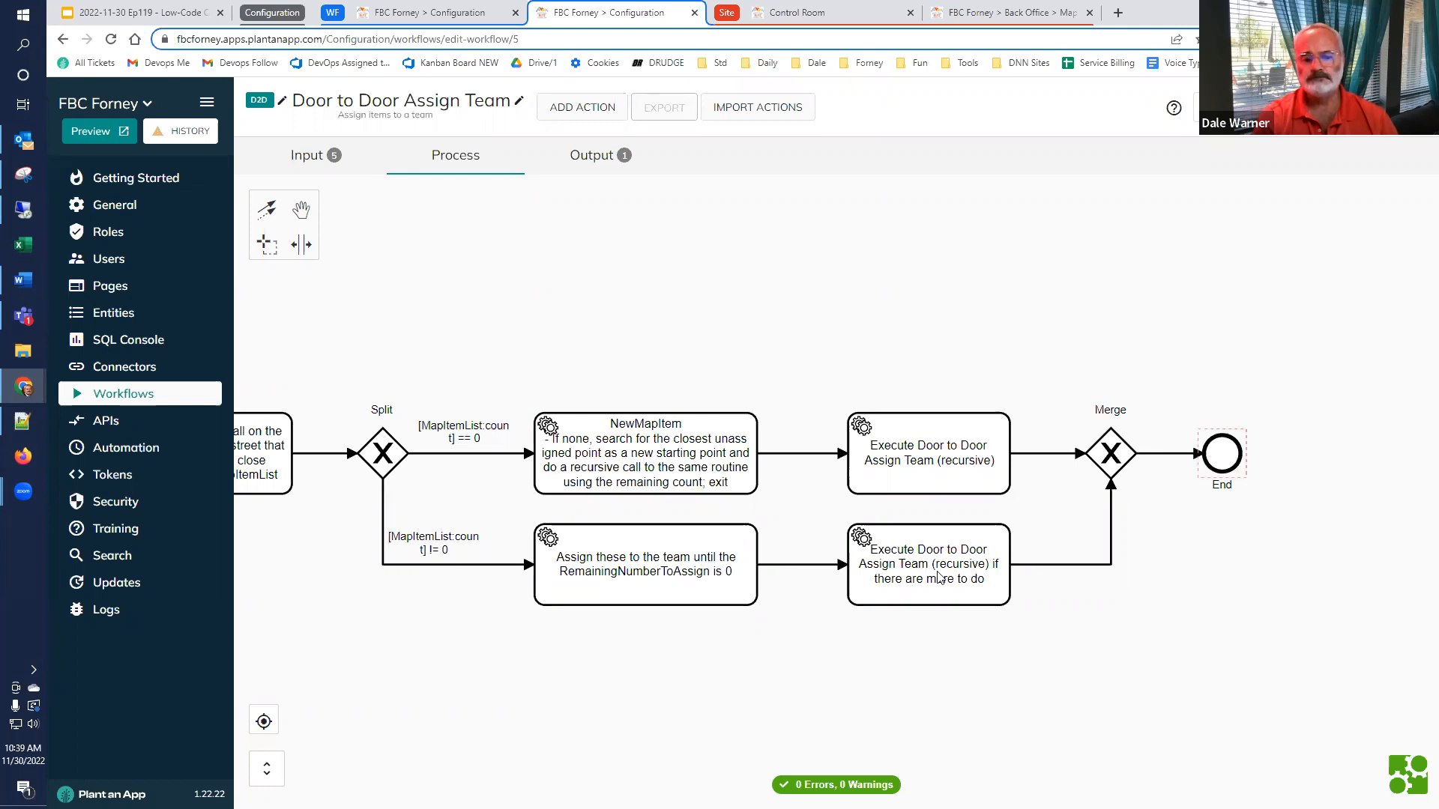
left_click_drag(460, 616, 606, 636)
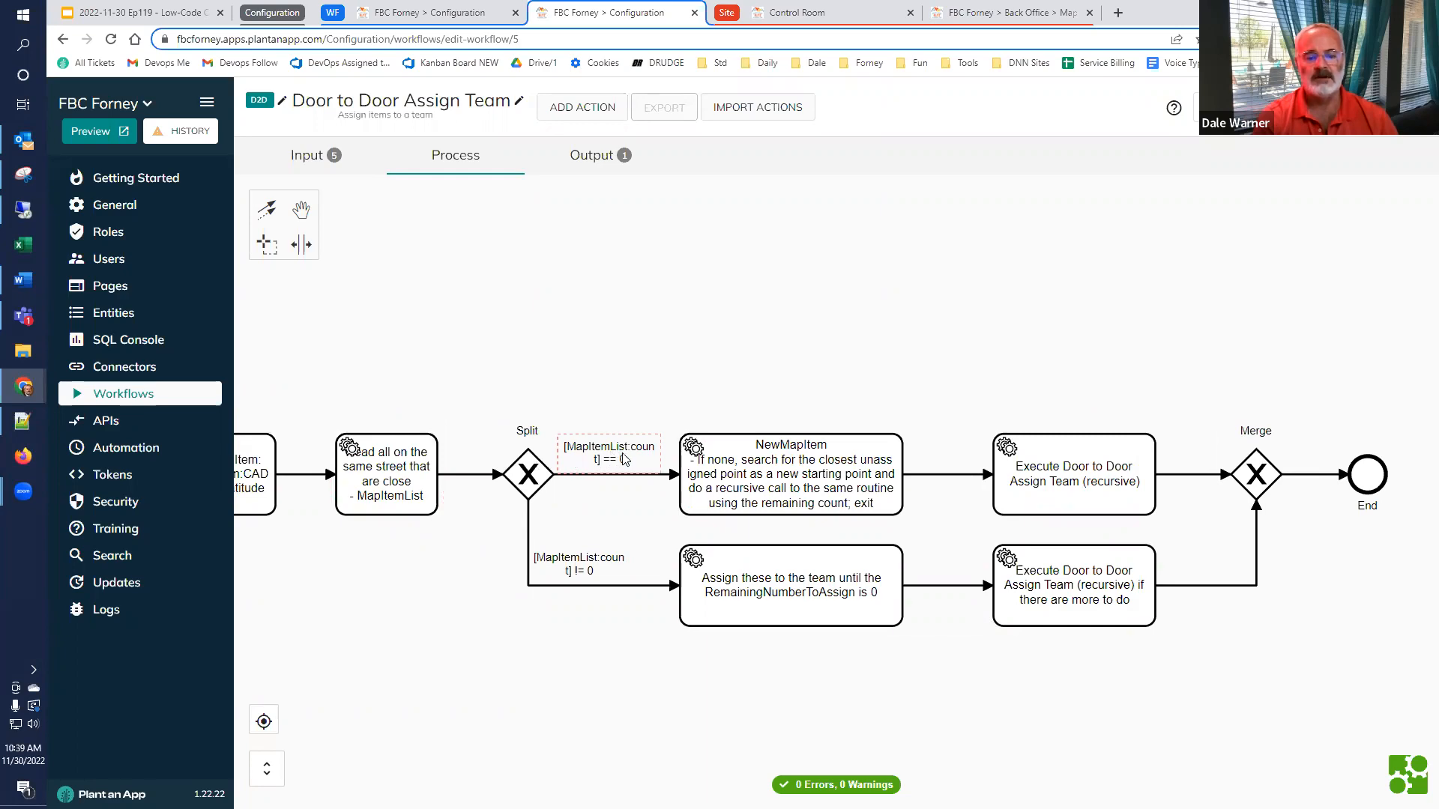
double_click(855, 478)
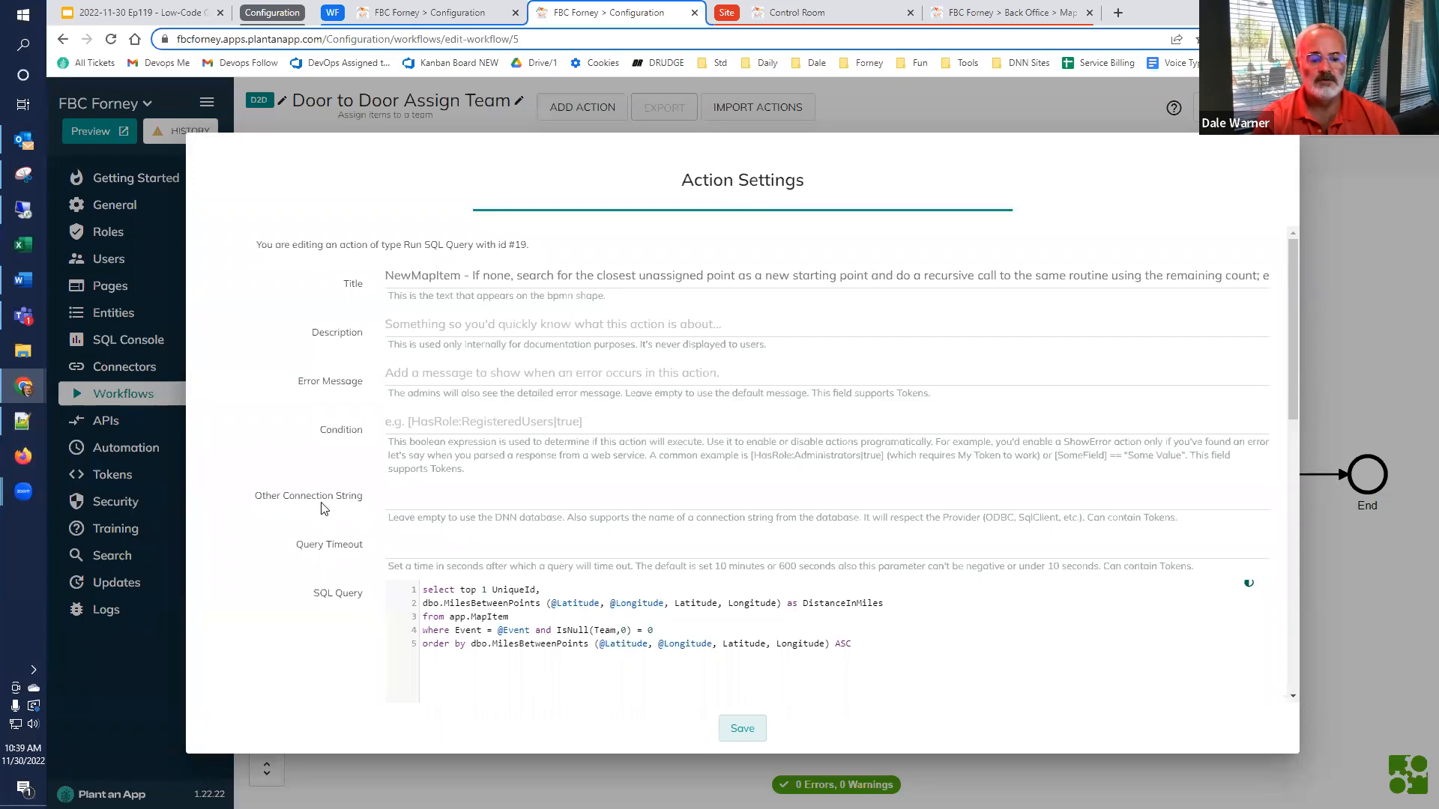
scroll(326, 545, "down", 2)
scroll(330, 543, "down", 4)
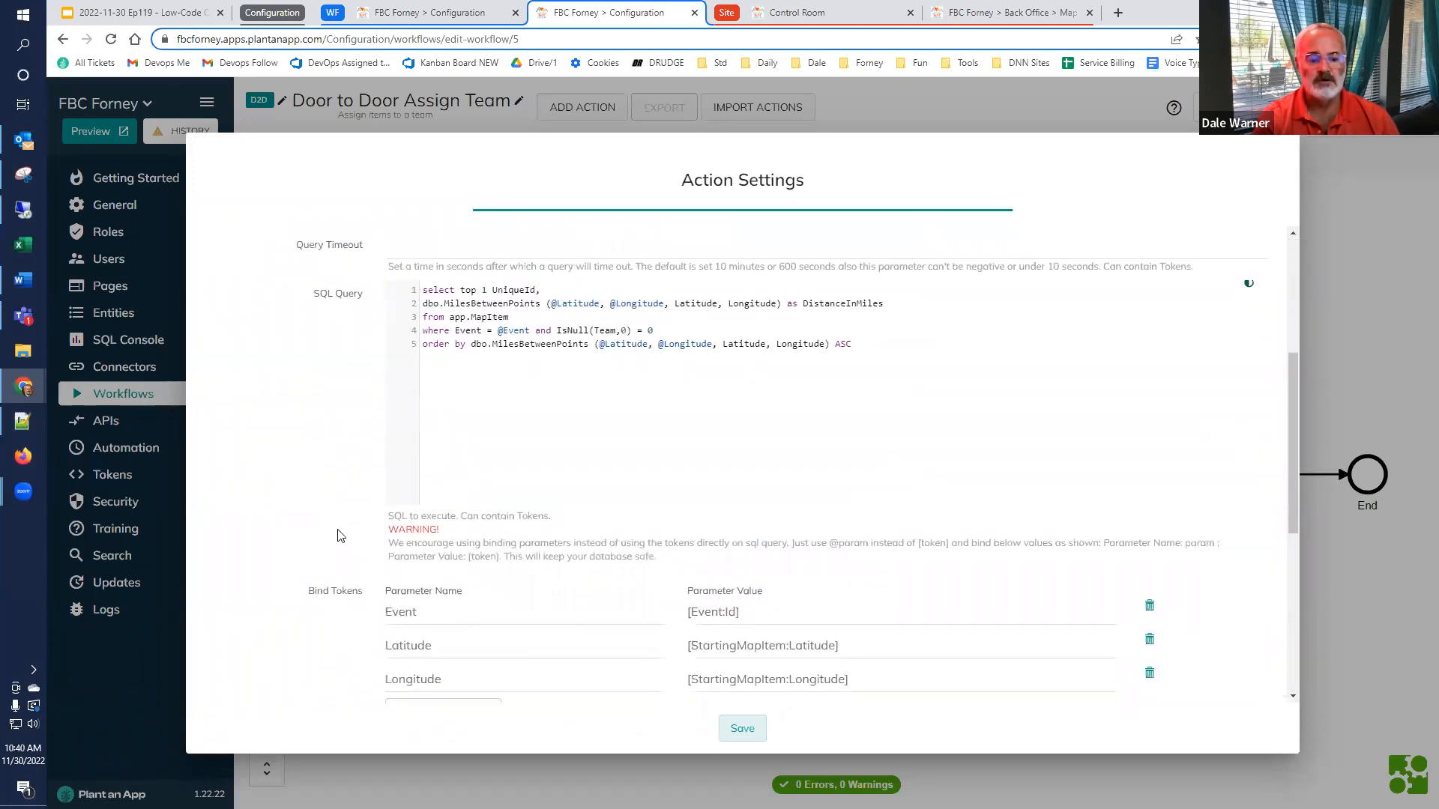
scroll(336, 540, "up", 2)
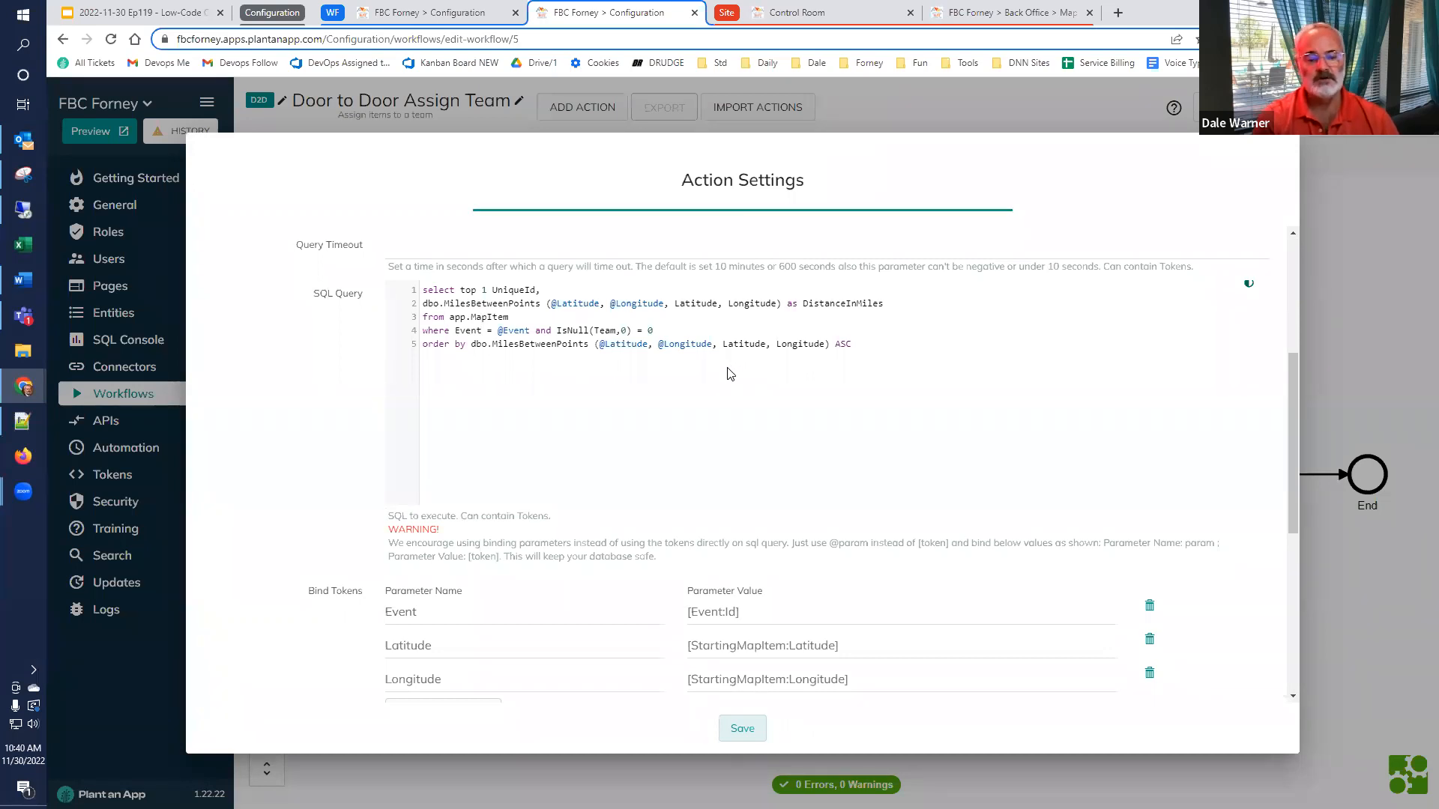
scroll(734, 585, "down", 3)
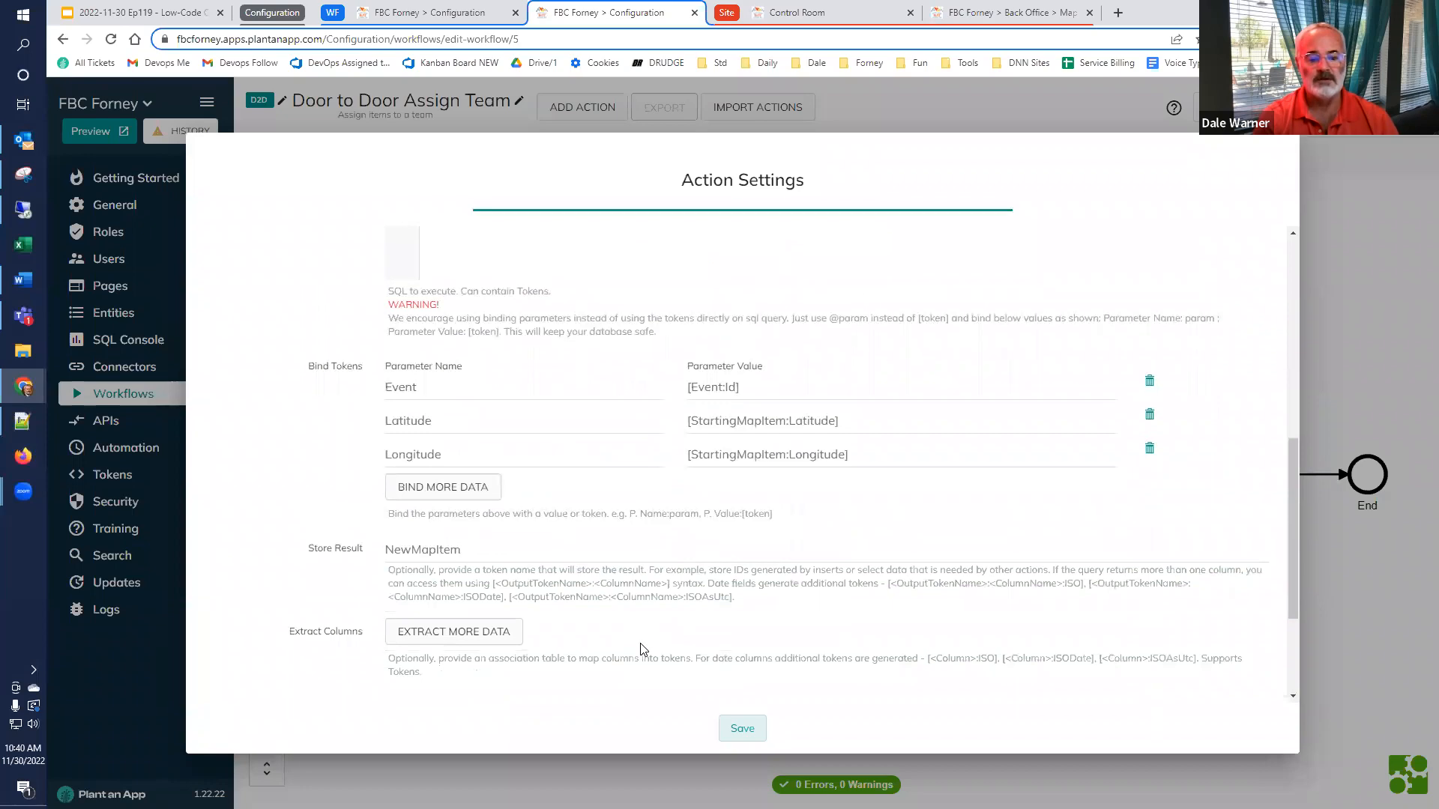
left_click(1366, 625)
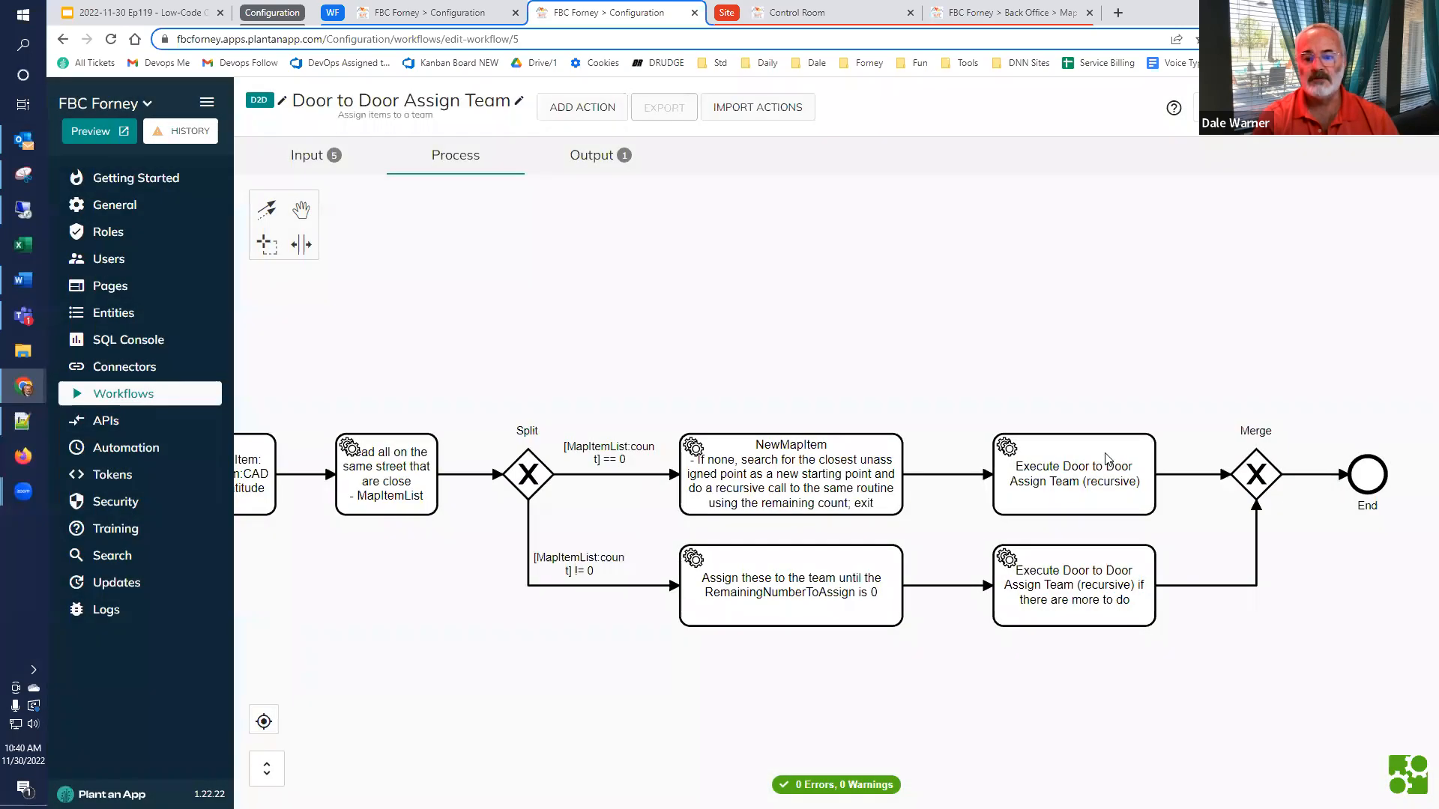
Open the recursive Execute Door to Door Assign Team action after NewMapItem and examine its StartingMapItemUniqueId, NumberToAssign and RunAwayLevel inputs, closing it without saving
double_click(1107, 459)
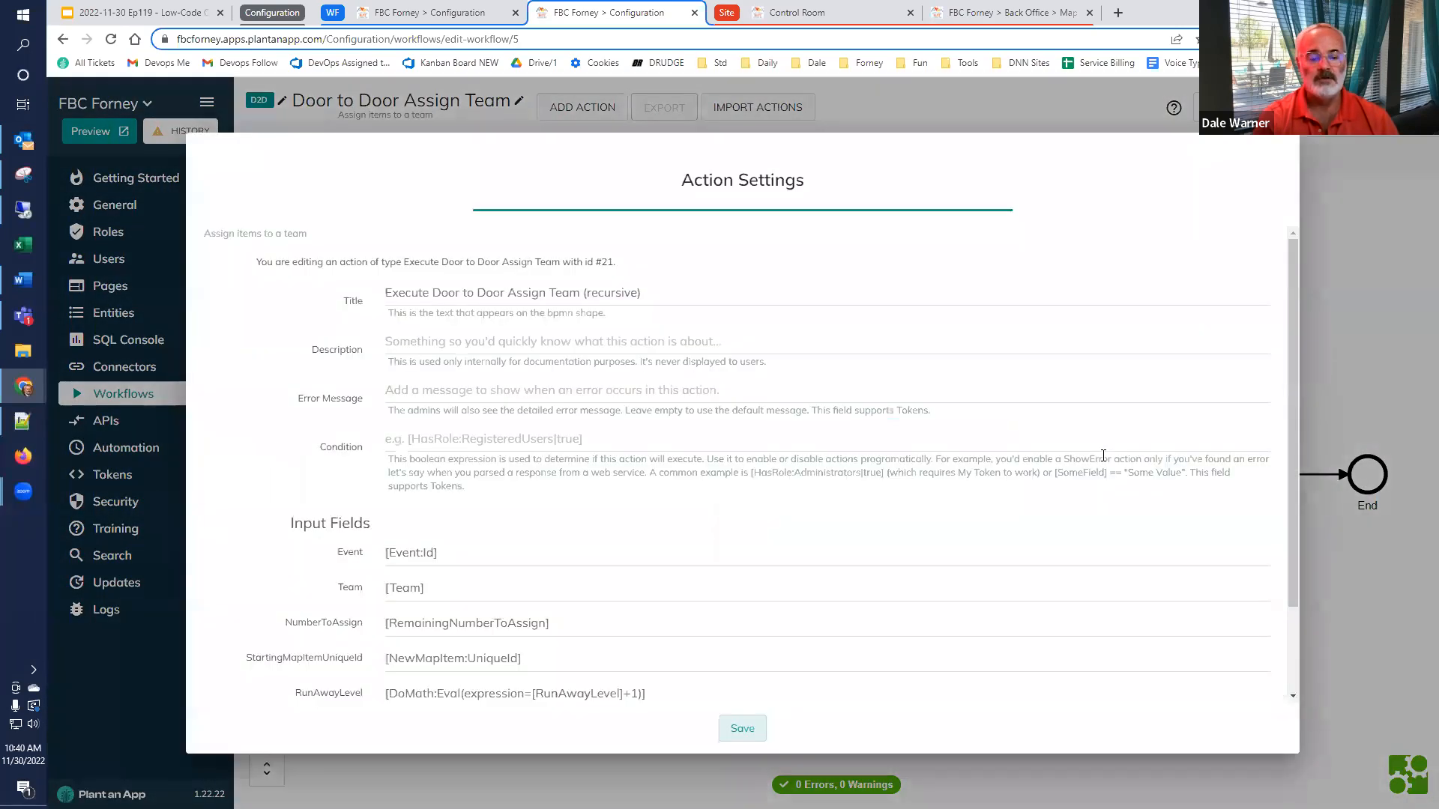
scroll(828, 488, "down", 1)
left_click_drag(555, 584, 308, 563)
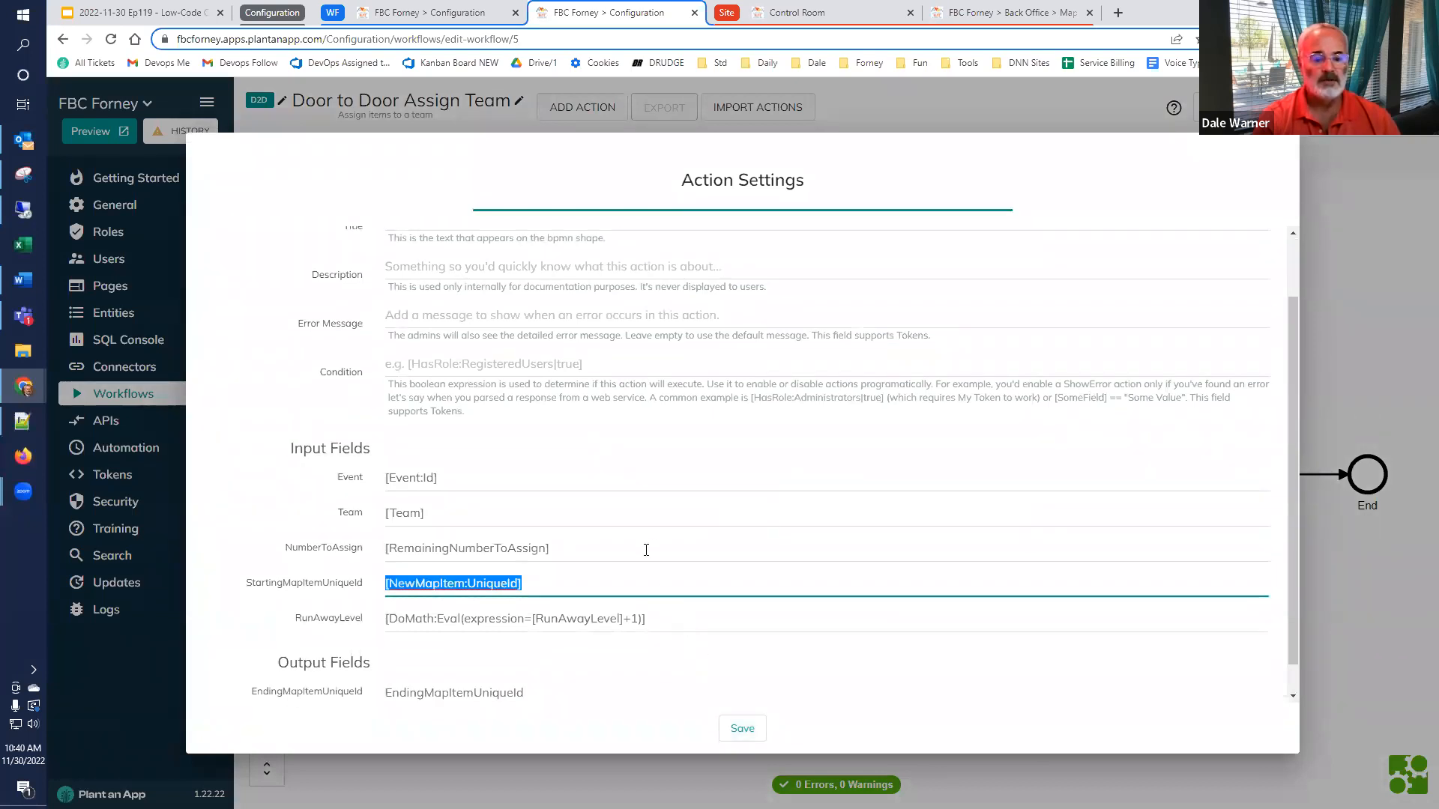
left_click_drag(646, 550, 338, 559)
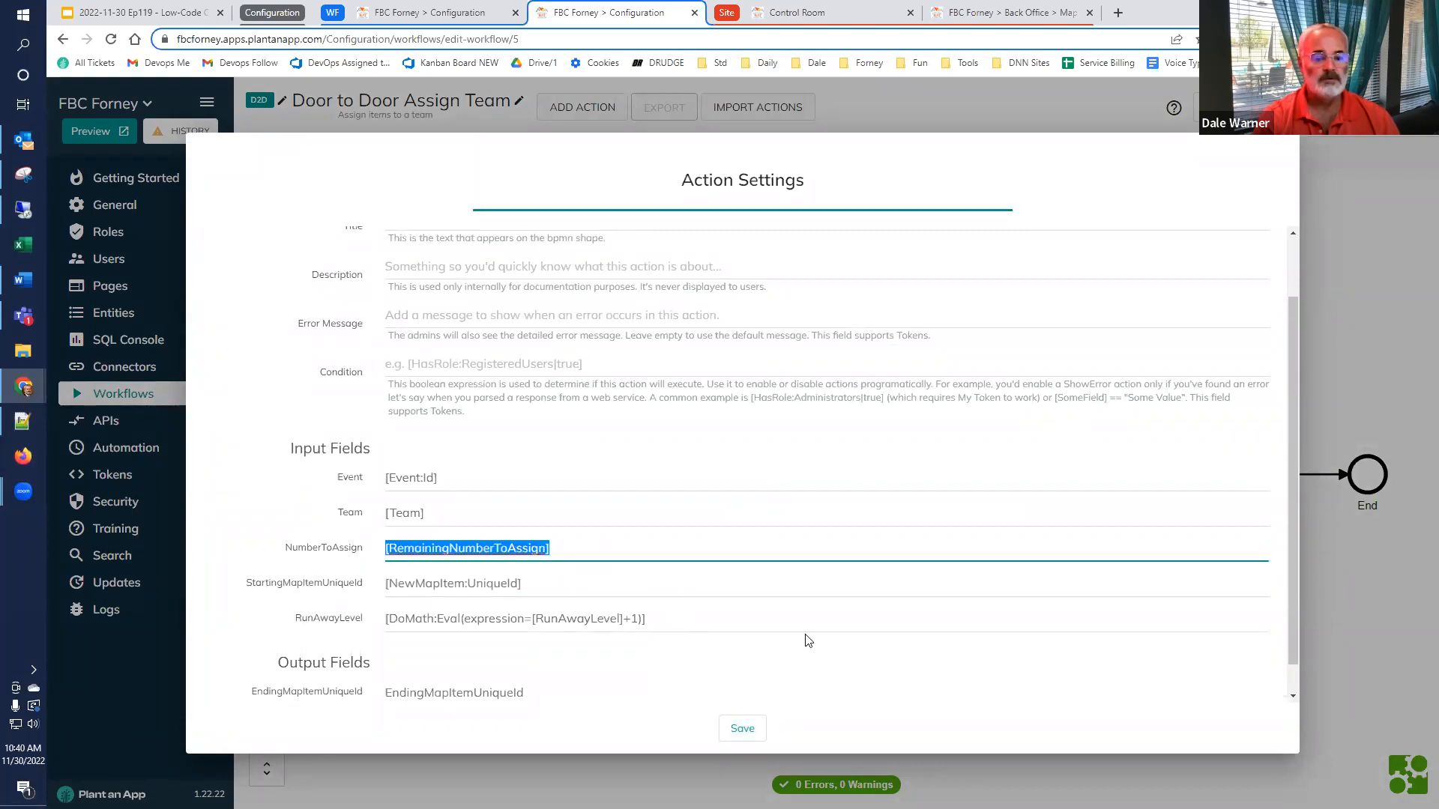
left_click_drag(765, 620, 363, 639)
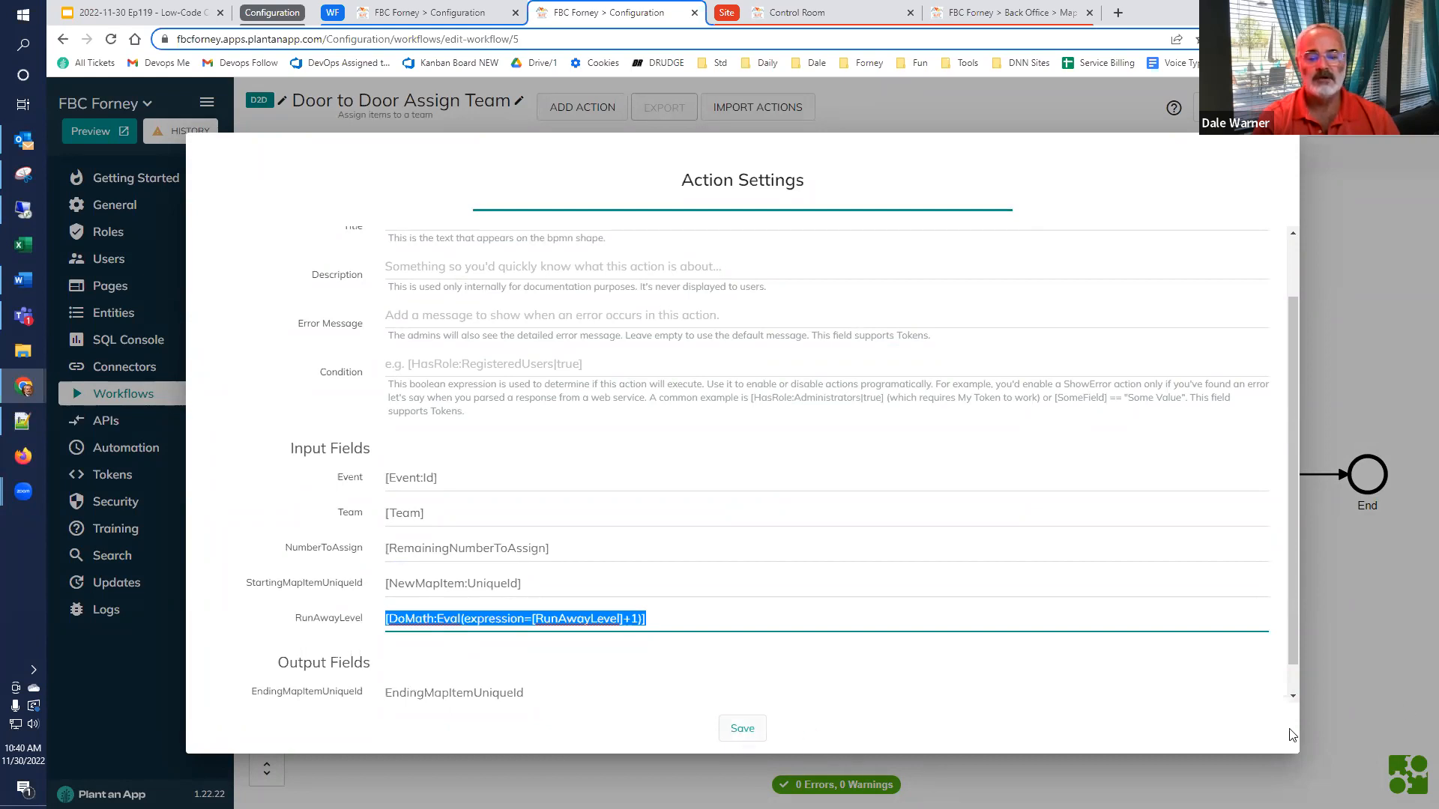
left_click(1385, 634)
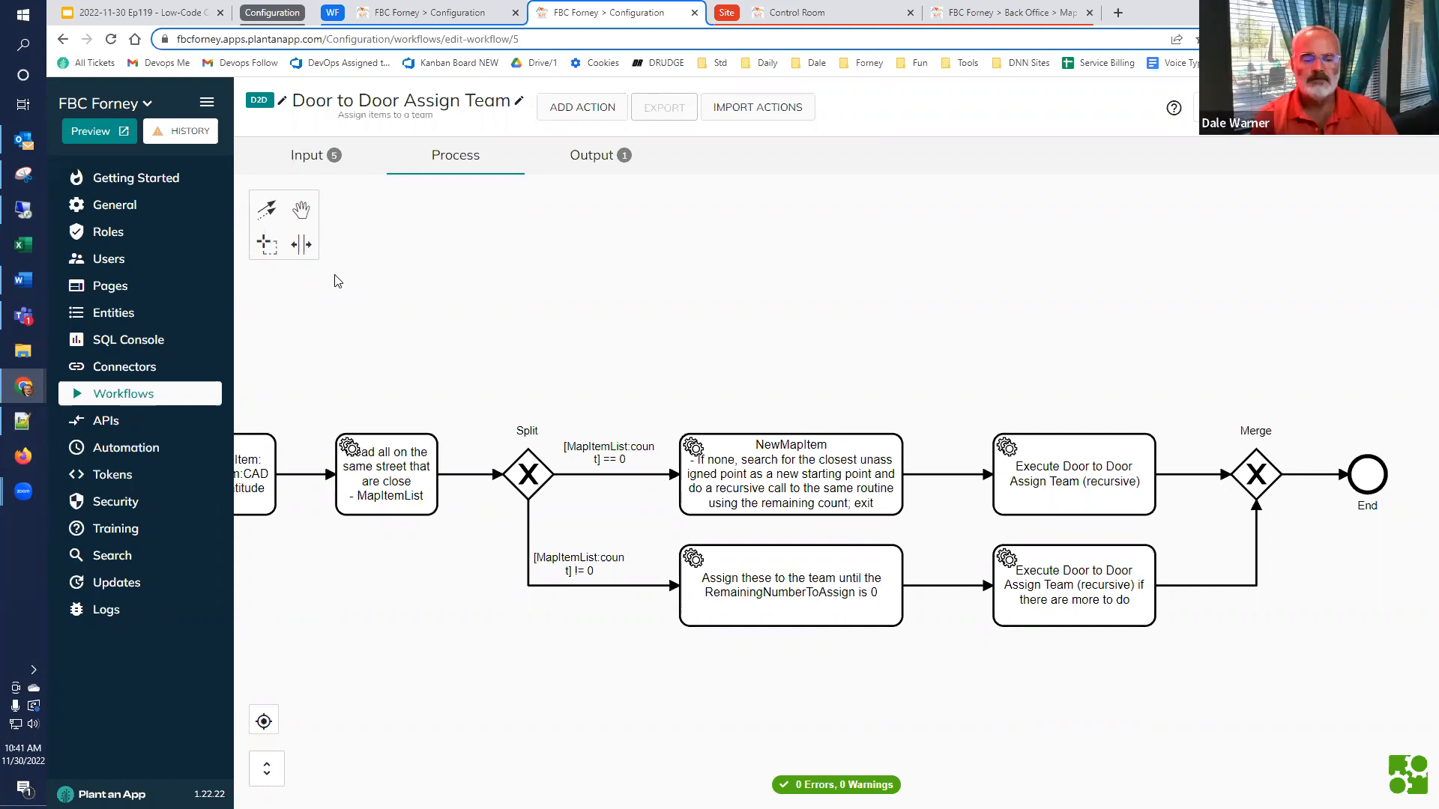
Reopen the action that assigns the listed items to the team and examine the condition of its Assign item to team sub-action
double_click(777, 607)
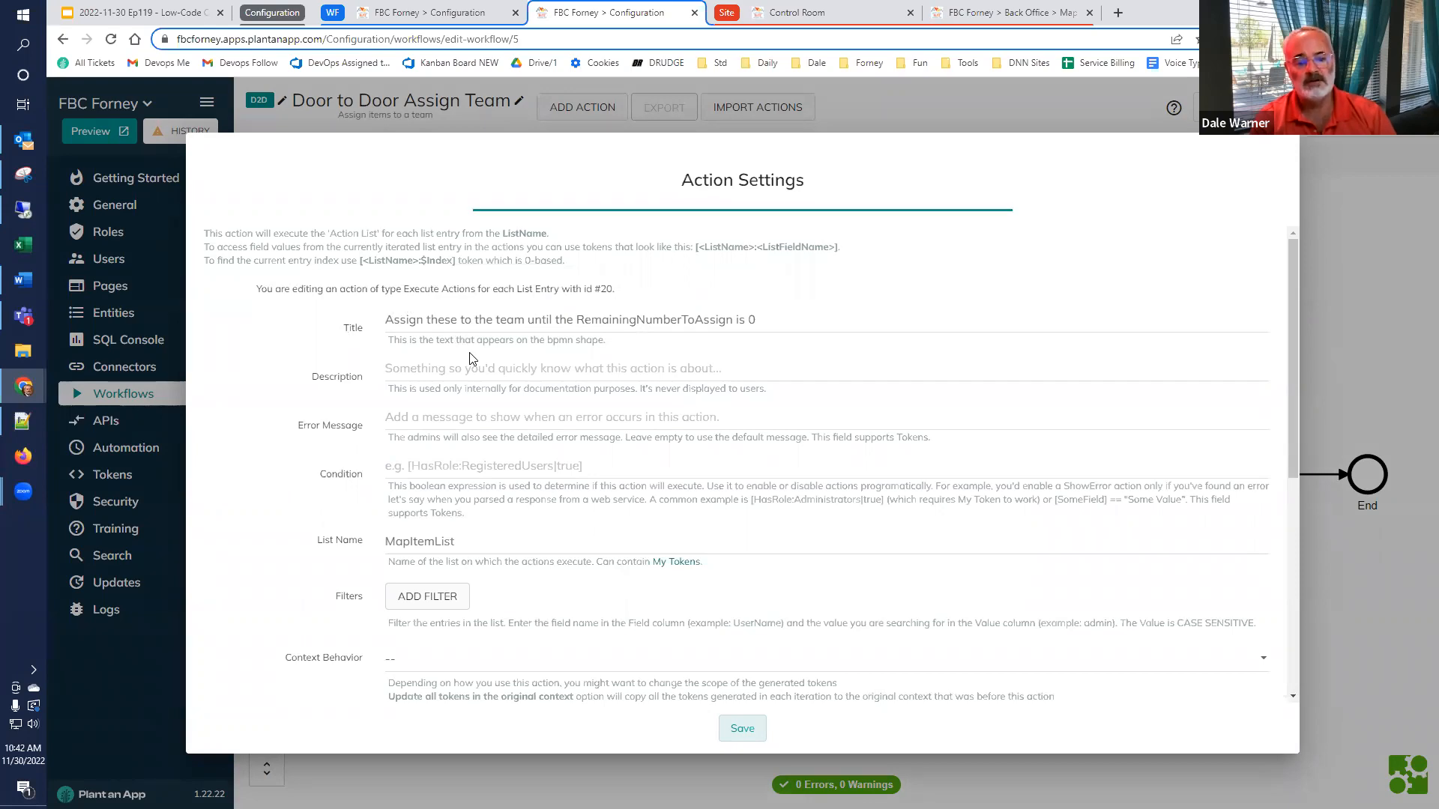
scroll(473, 358, "down", 4)
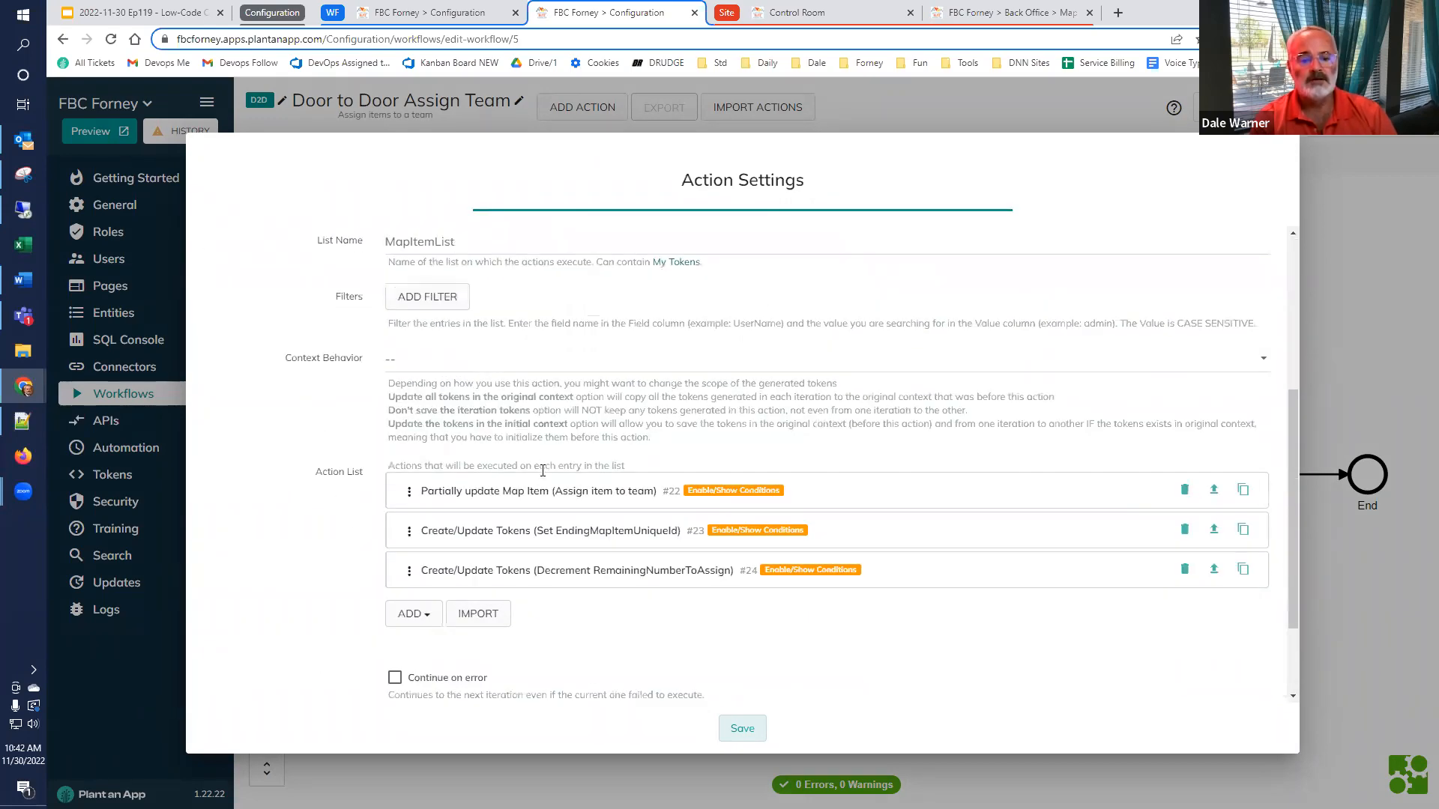
left_click(531, 495)
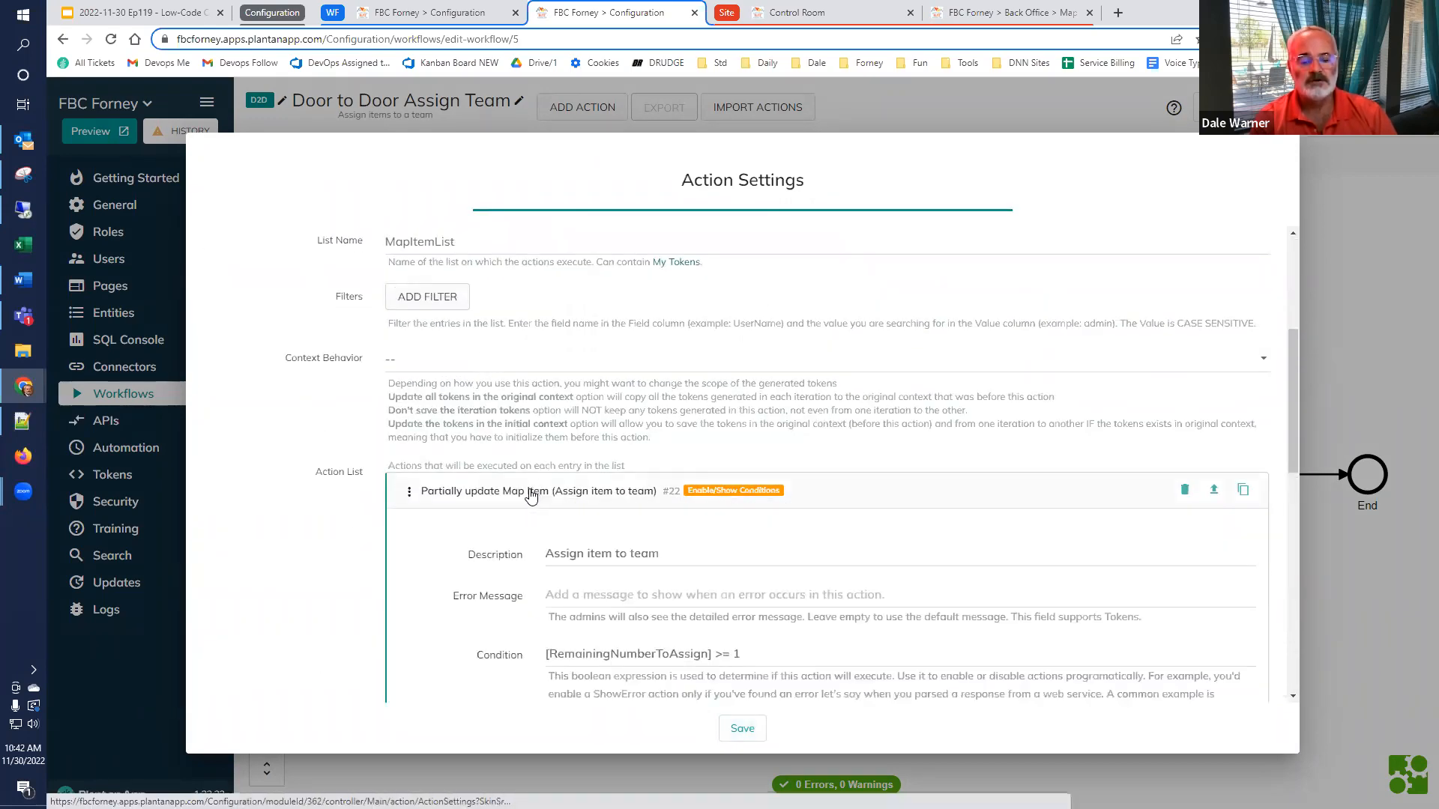
scroll(531, 495, "down", 3)
left_click_drag(776, 427, 496, 438)
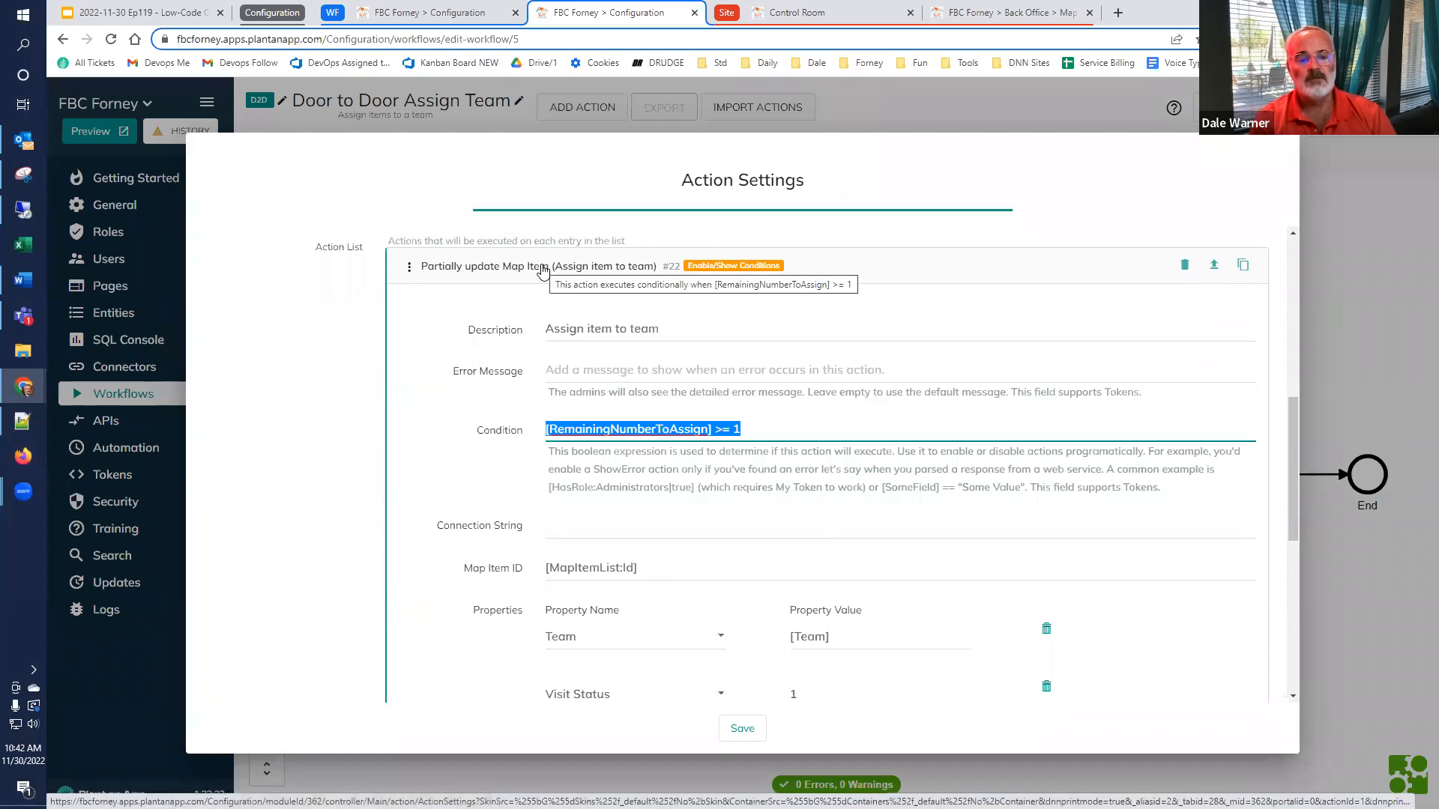
left_click(543, 269)
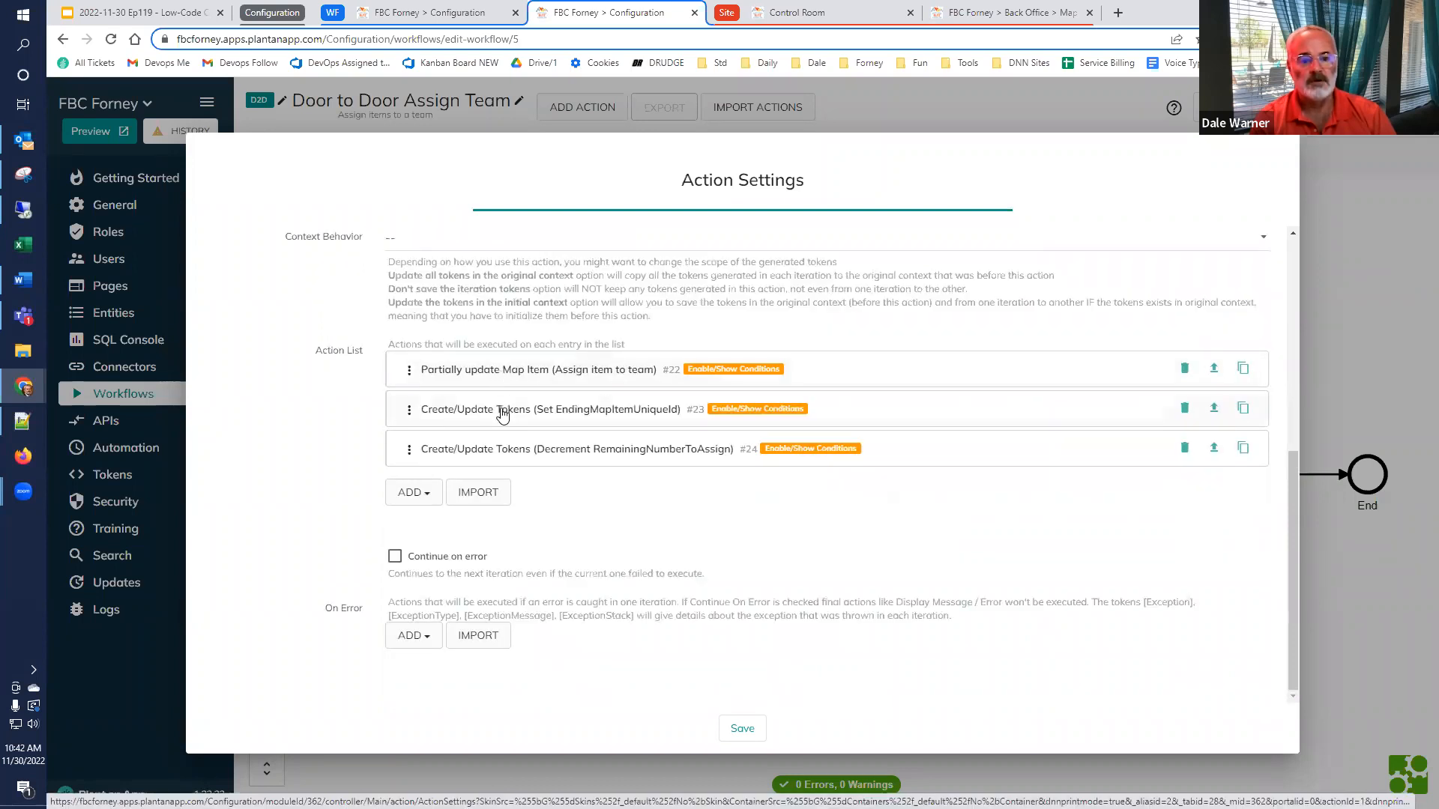
Review the conditions of the Set EndingMapItemUniqueId and Decrement RemainingNumberToAssign sub-actions and close the action settings without saving
left_click(503, 412)
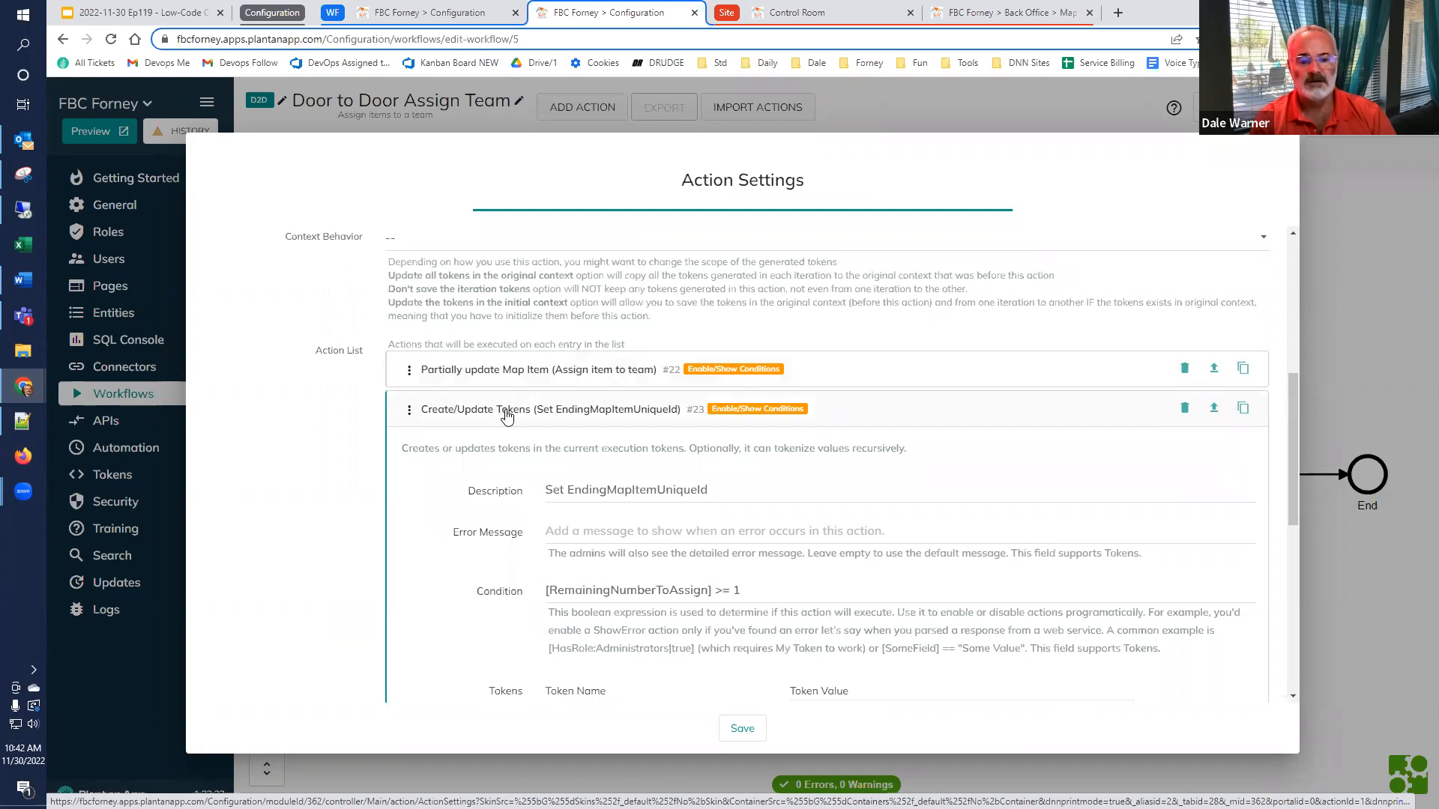
left_click(507, 417)
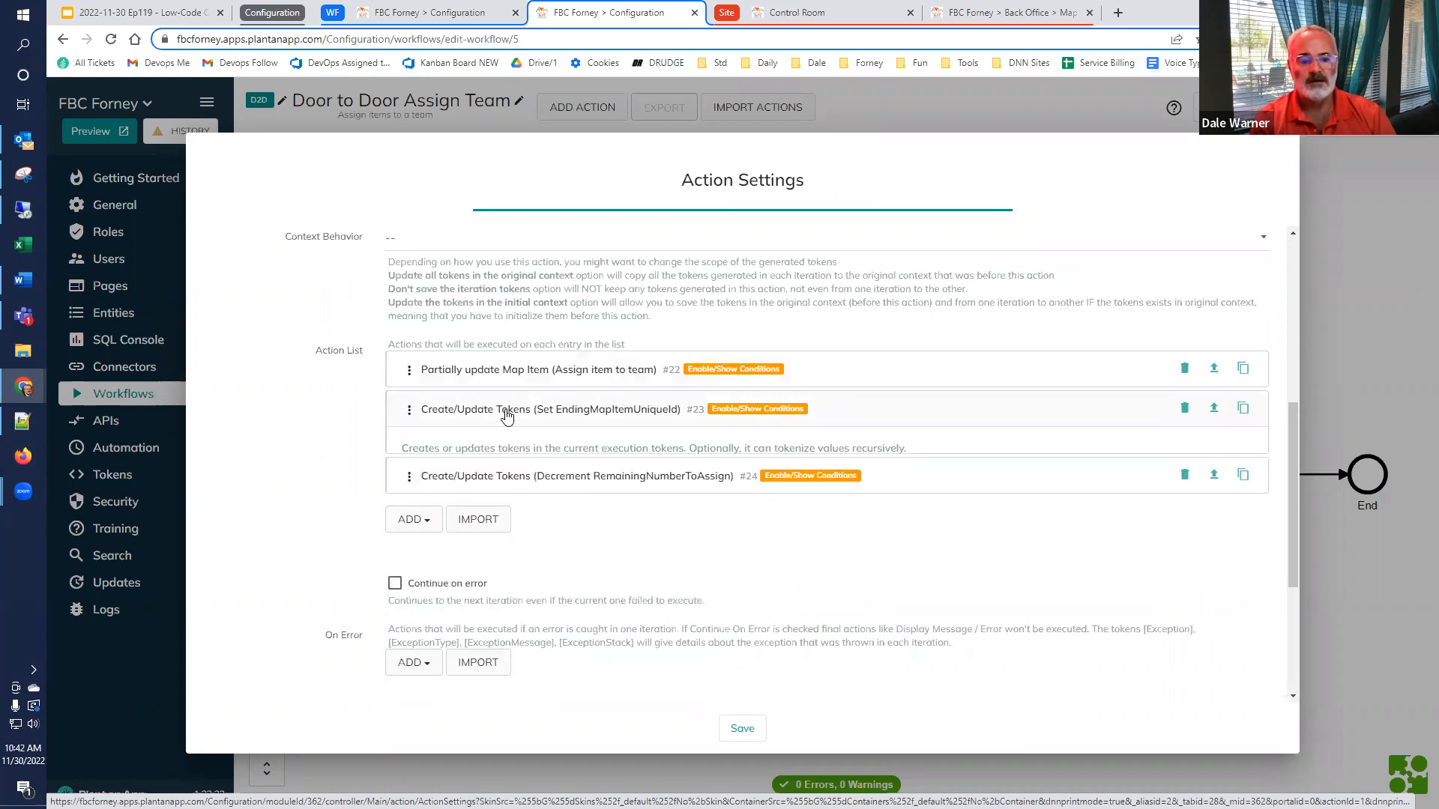
left_click(505, 454)
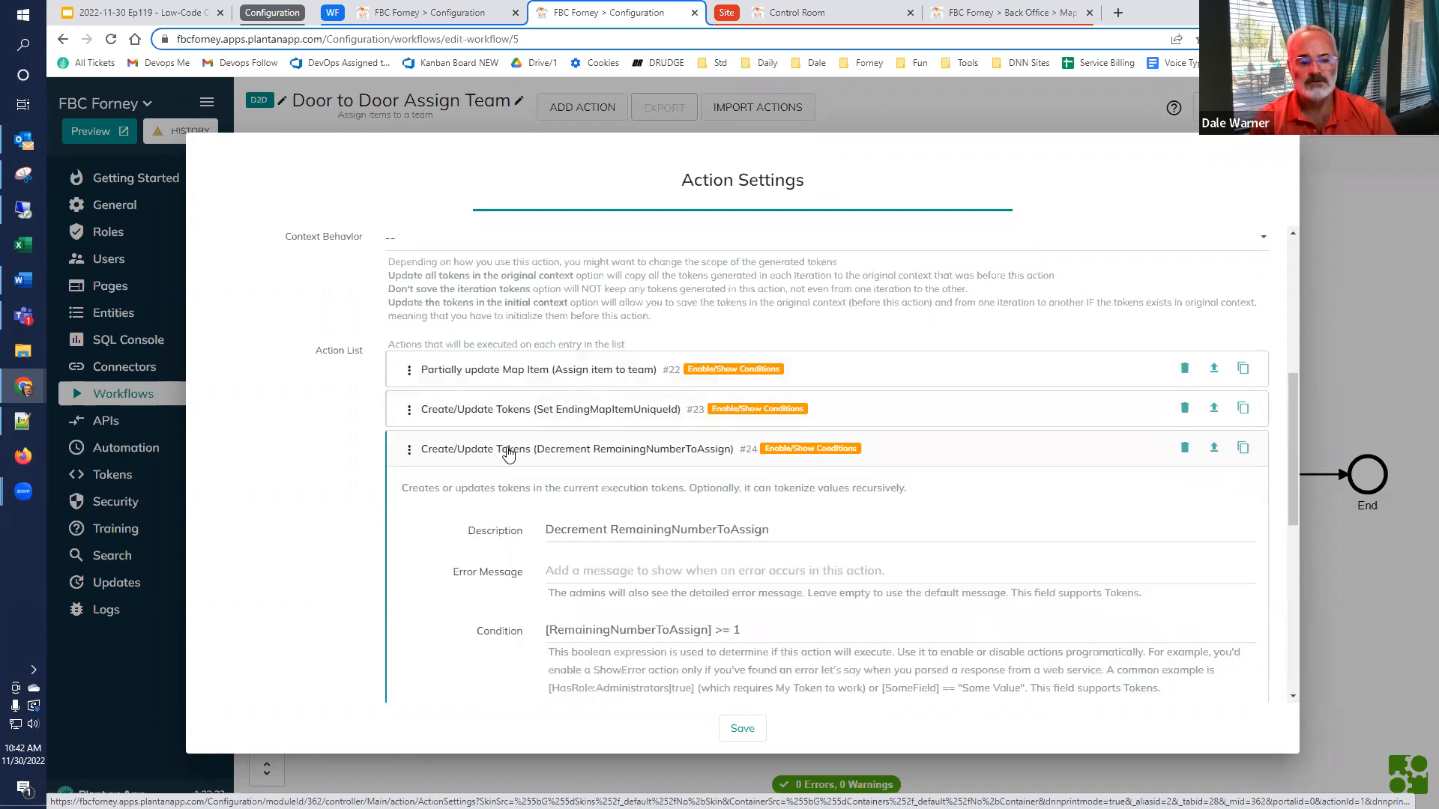
left_click(508, 454)
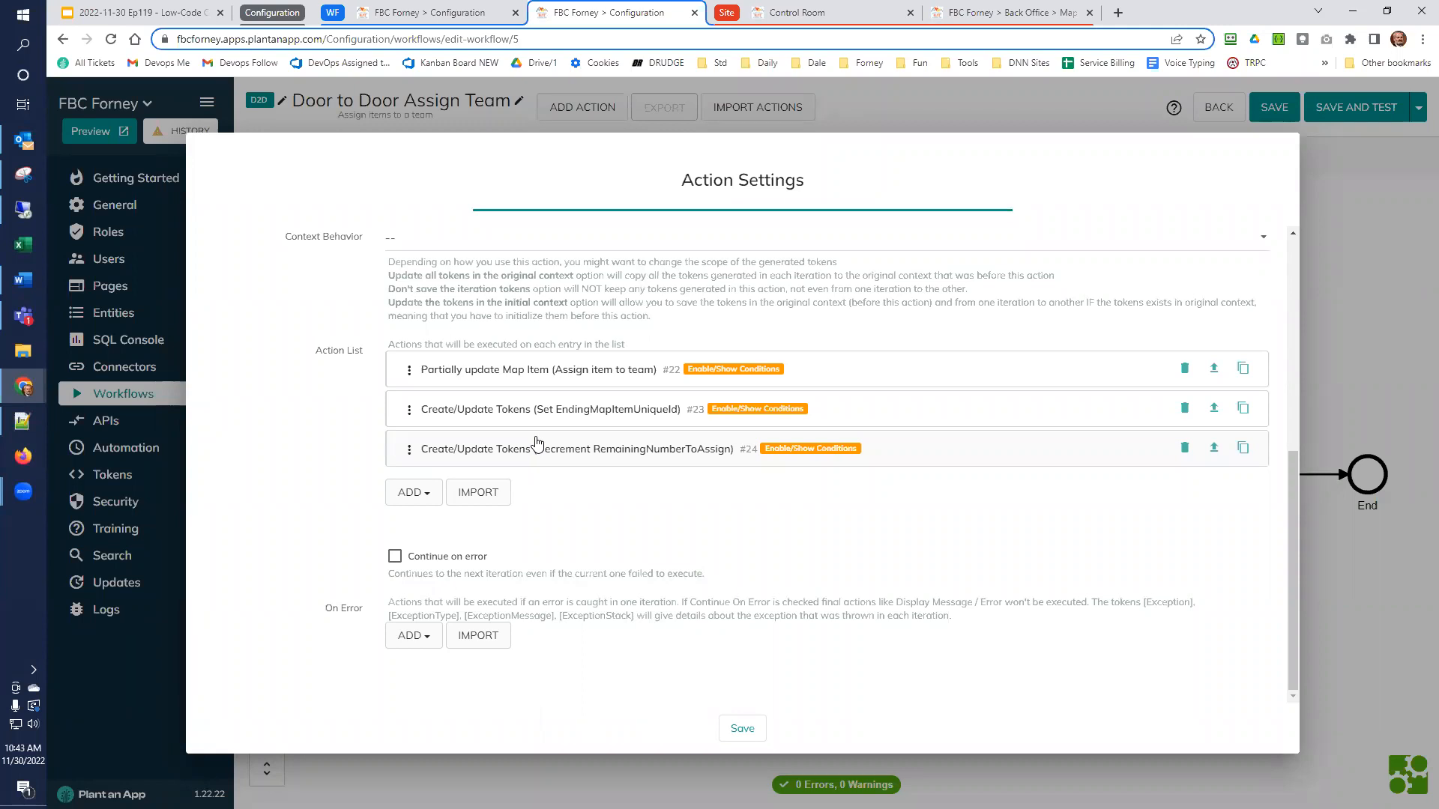
left_click(1334, 552)
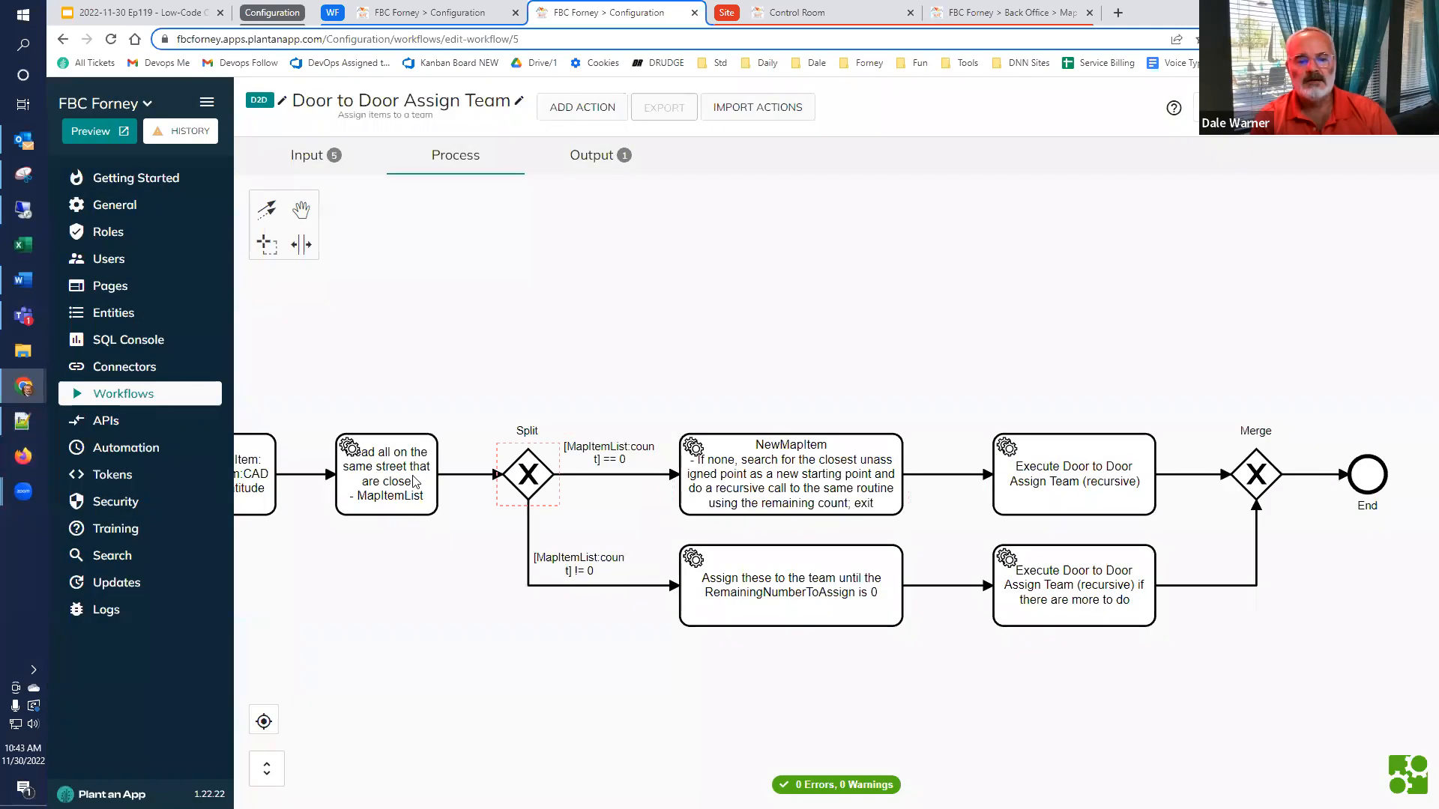
Open the MapItemList action that loads items on the same street, examine its query's MilesBetweenPoints ordering, and close it without saving
double_click(360, 473)
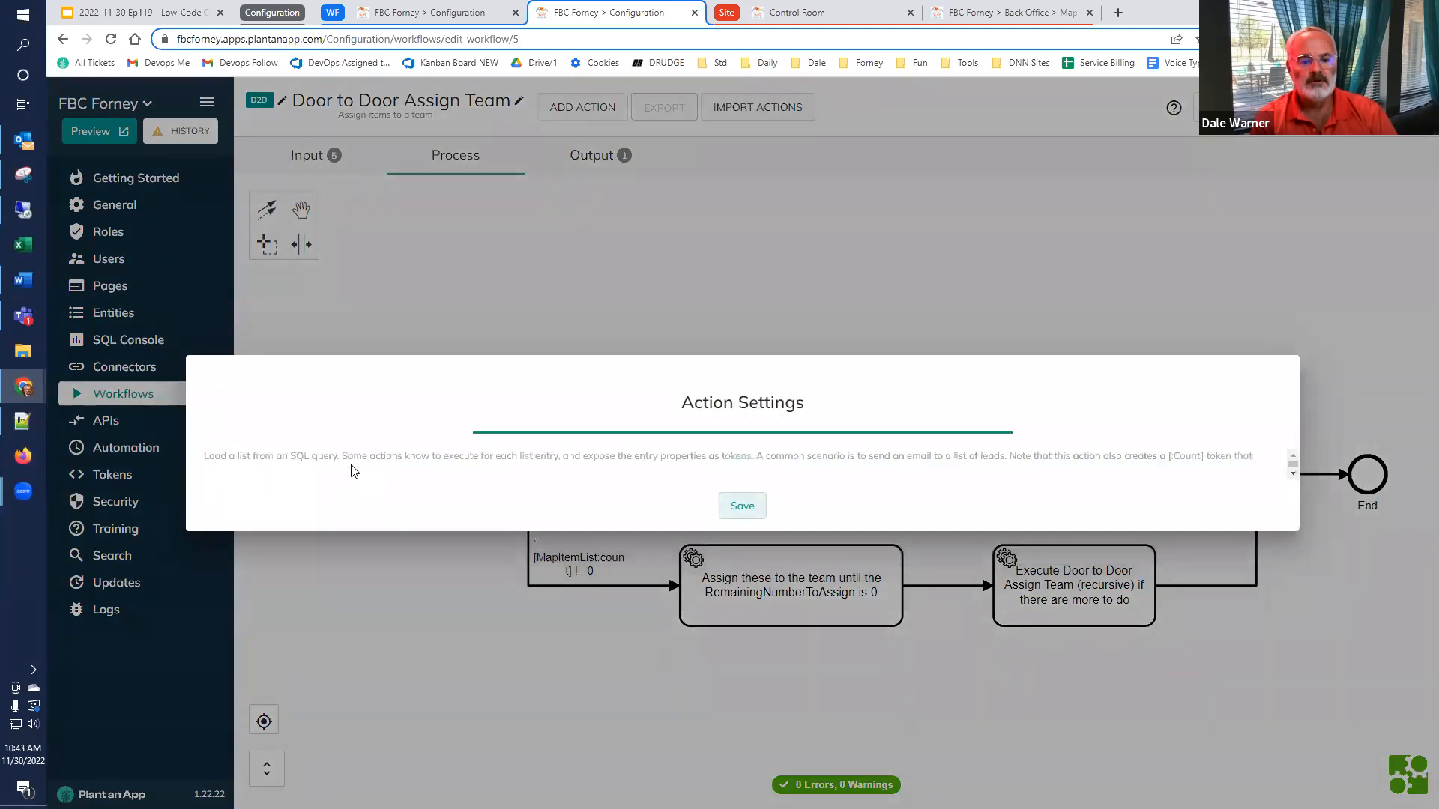
scroll(363, 508, "down", 3)
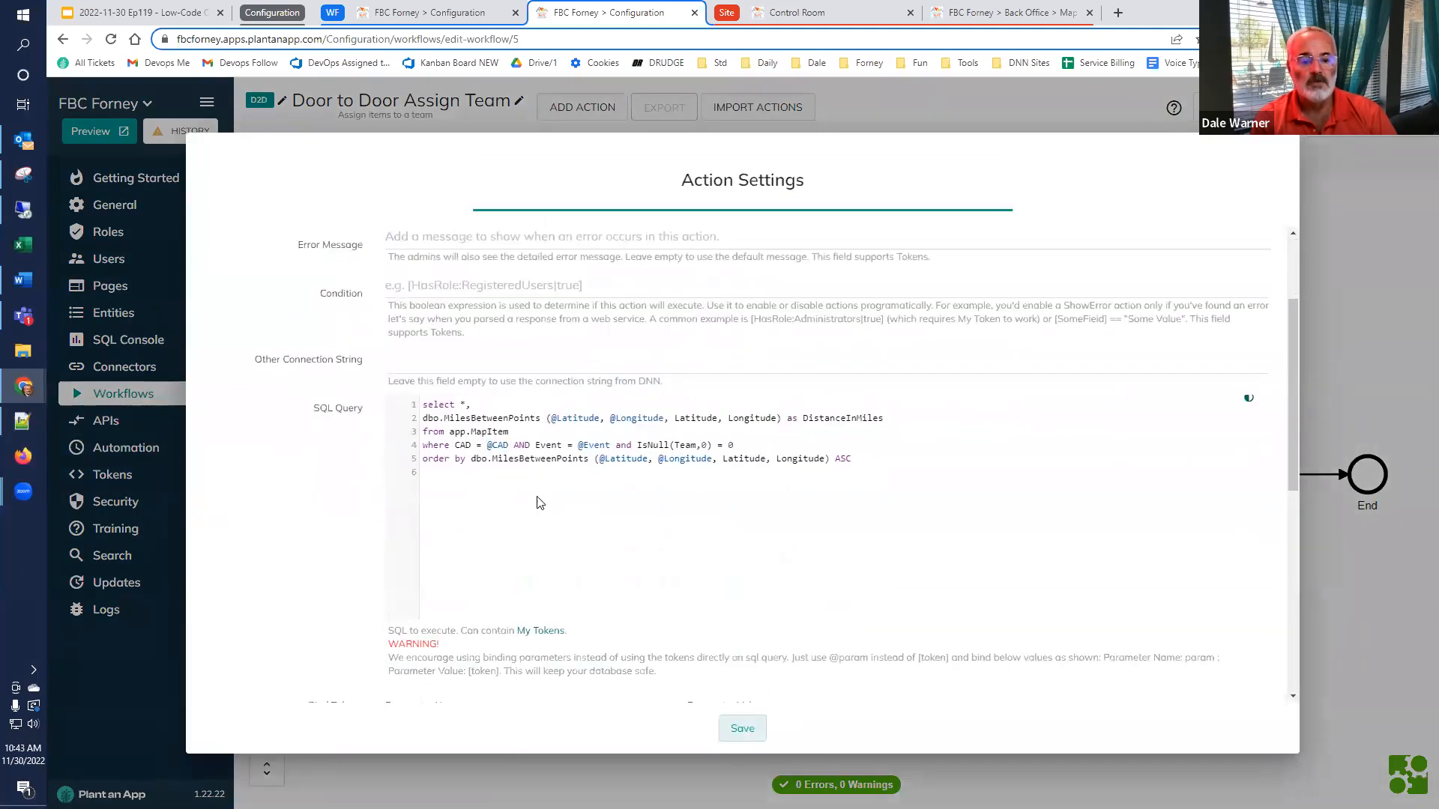
left_click_drag(455, 459, 833, 462)
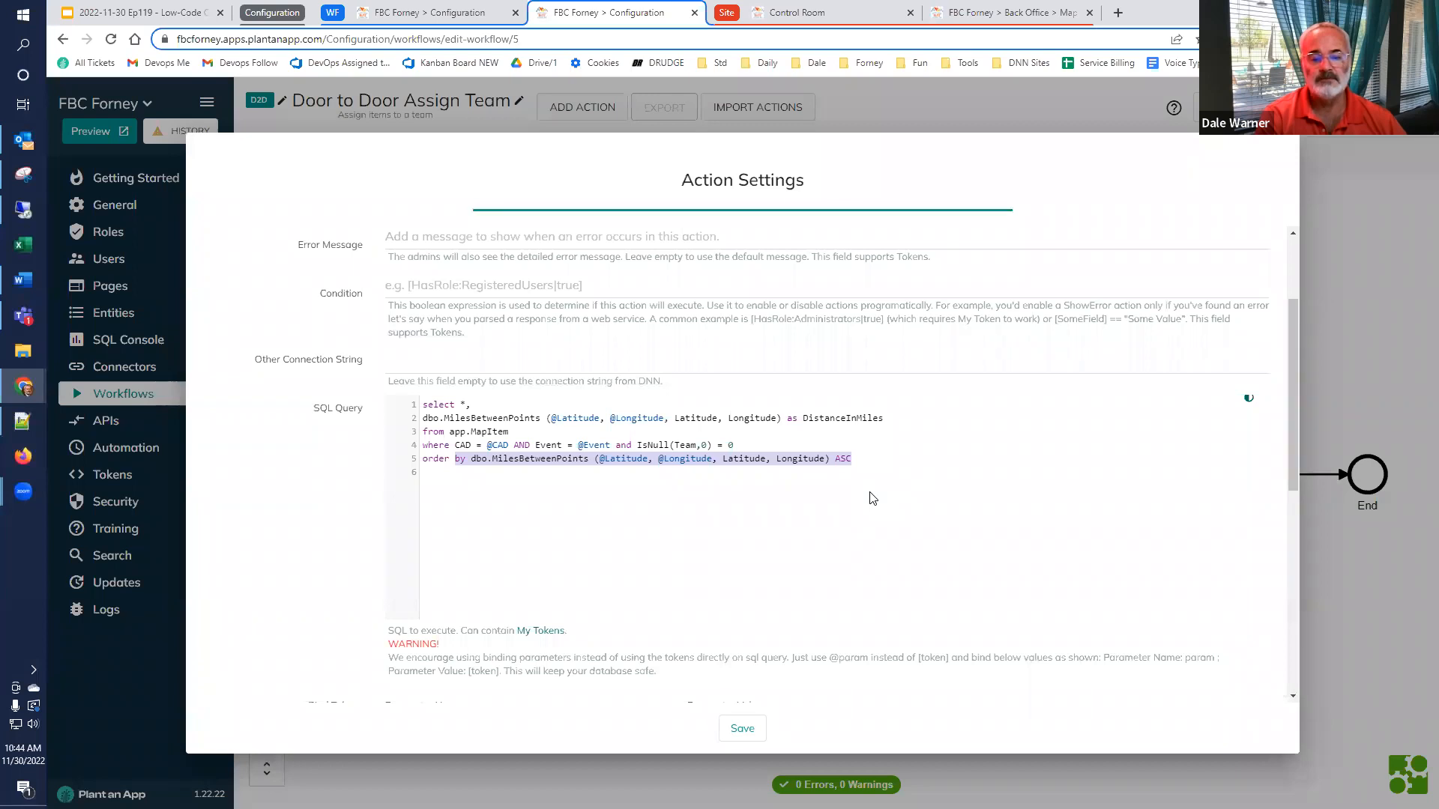
left_click(1320, 574)
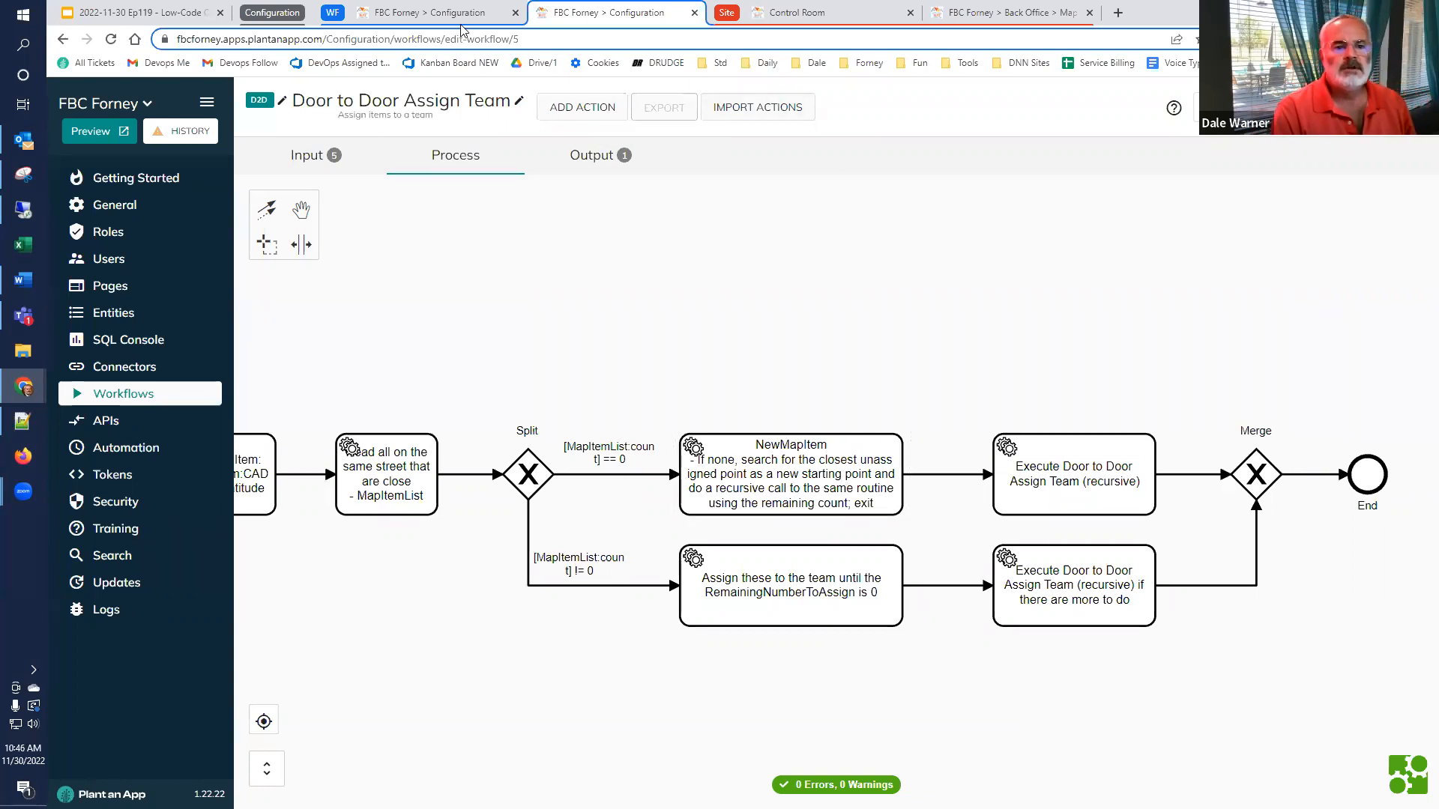
View the event's Control Room, and open Google Maps in a new browser tab to show the area around Gateway Blvd and US Hwy 80
mouse_move(464, 14)
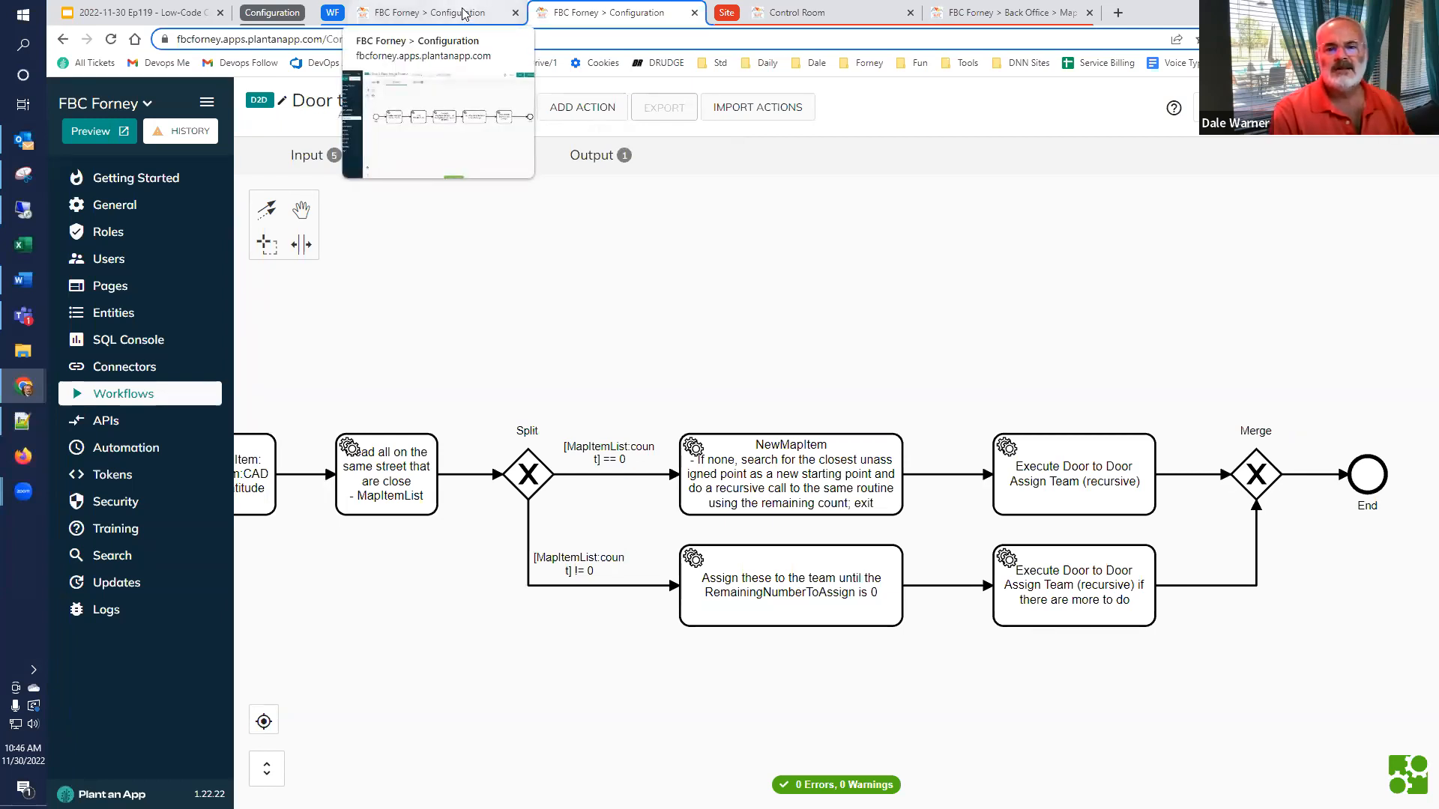
left_click(834, 14)
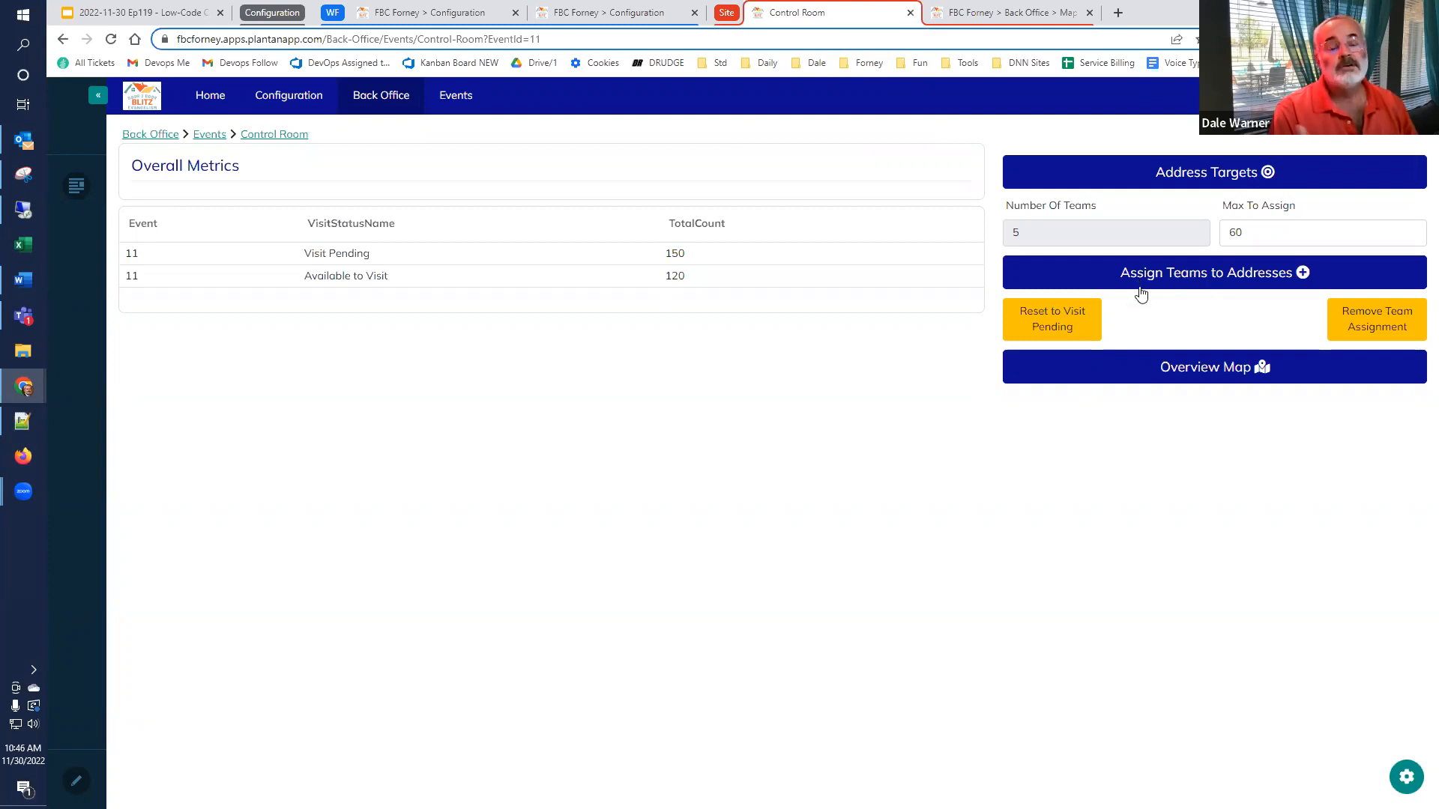
left_click(1118, 13)
type("maps.google.com")
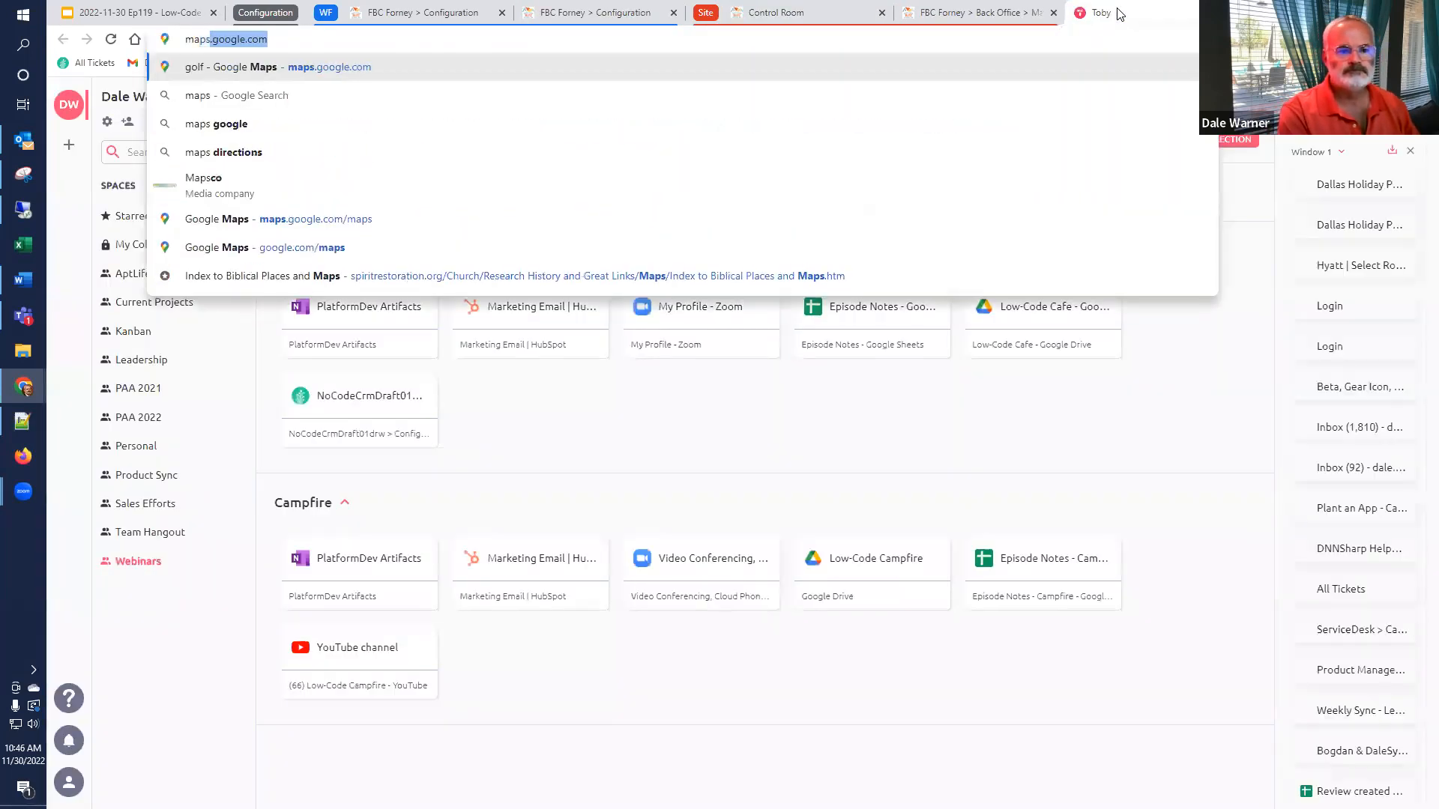
key("Return")
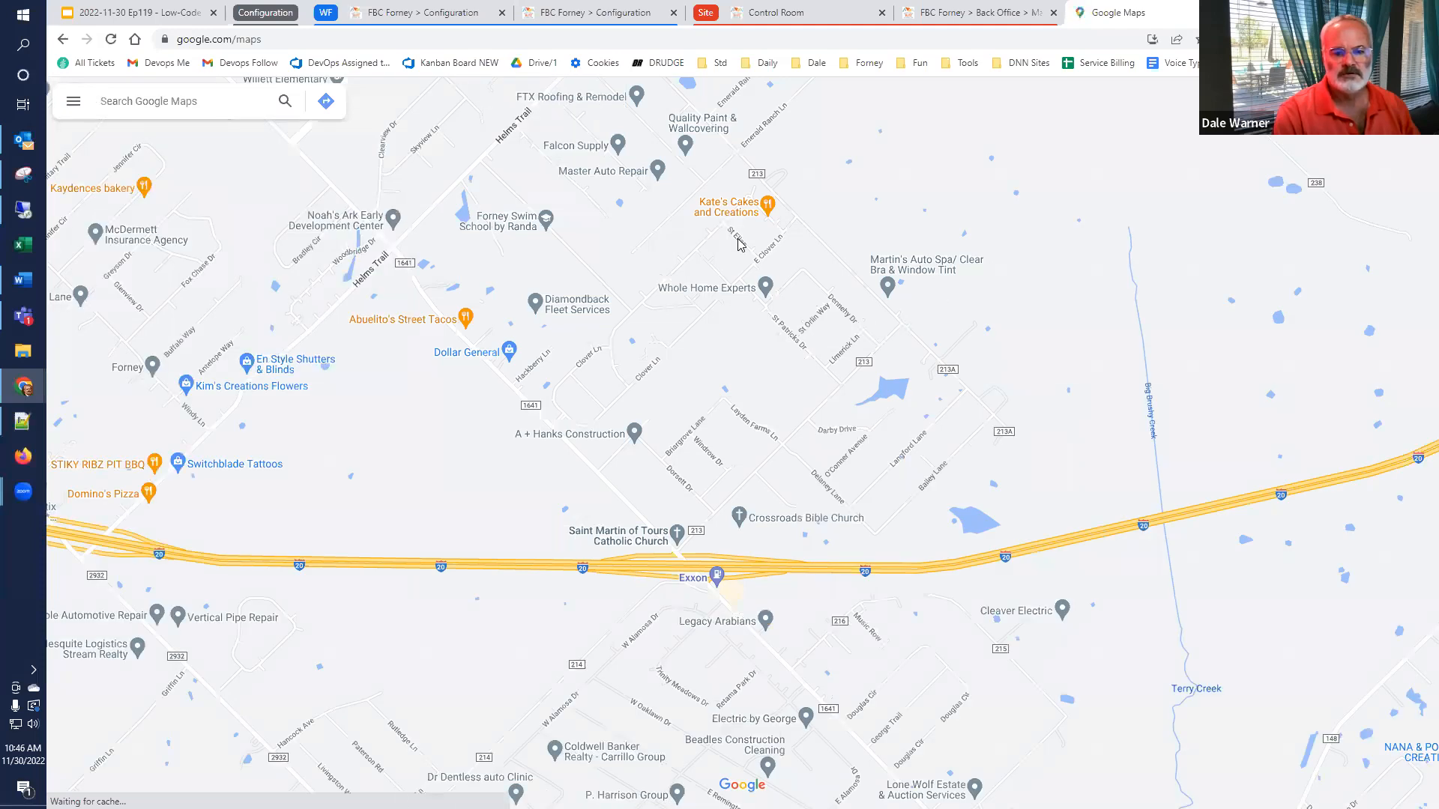
left_click_drag(690, 216, 688, 393)
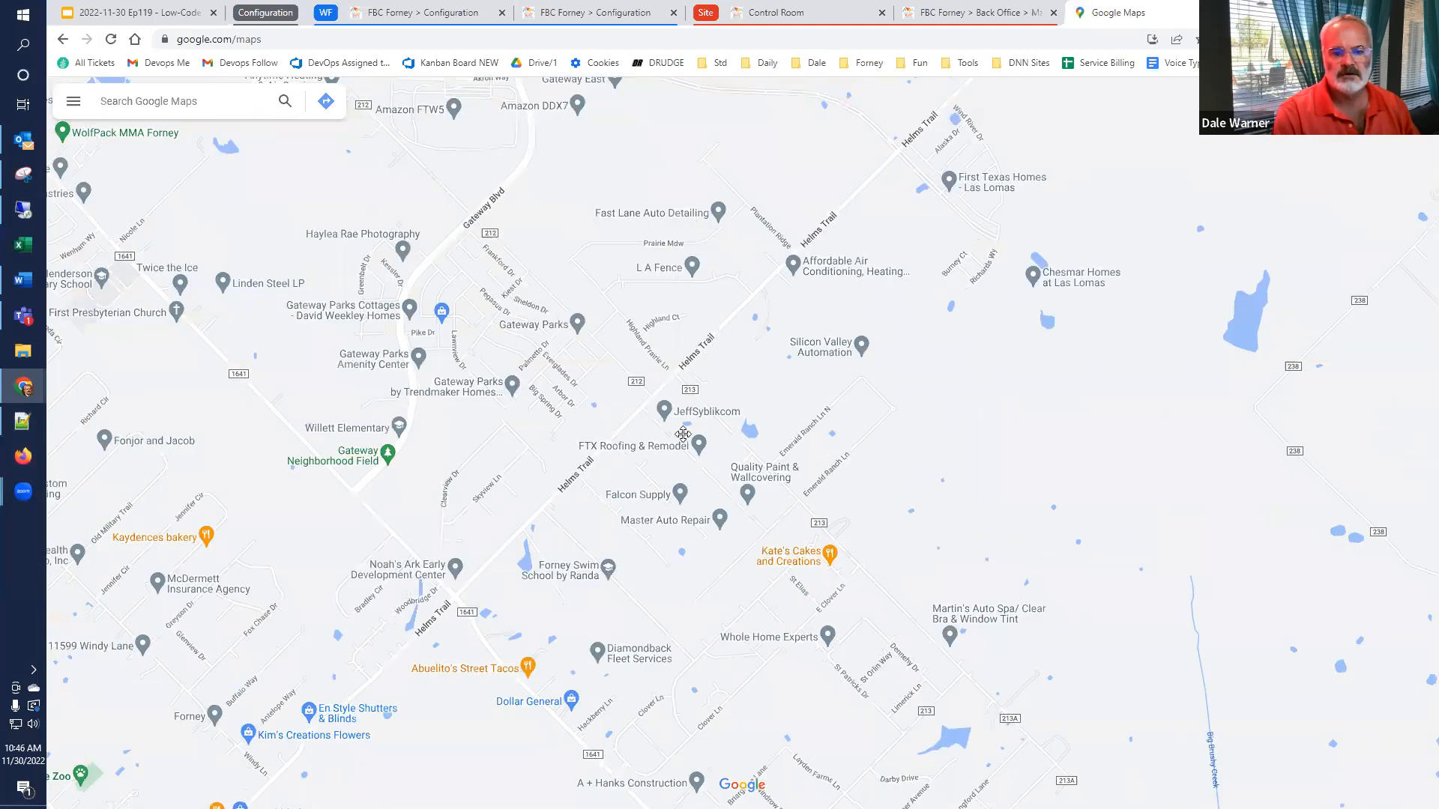
left_click_drag(528, 194, 731, 479)
left_click_drag(845, 392, 777, 485)
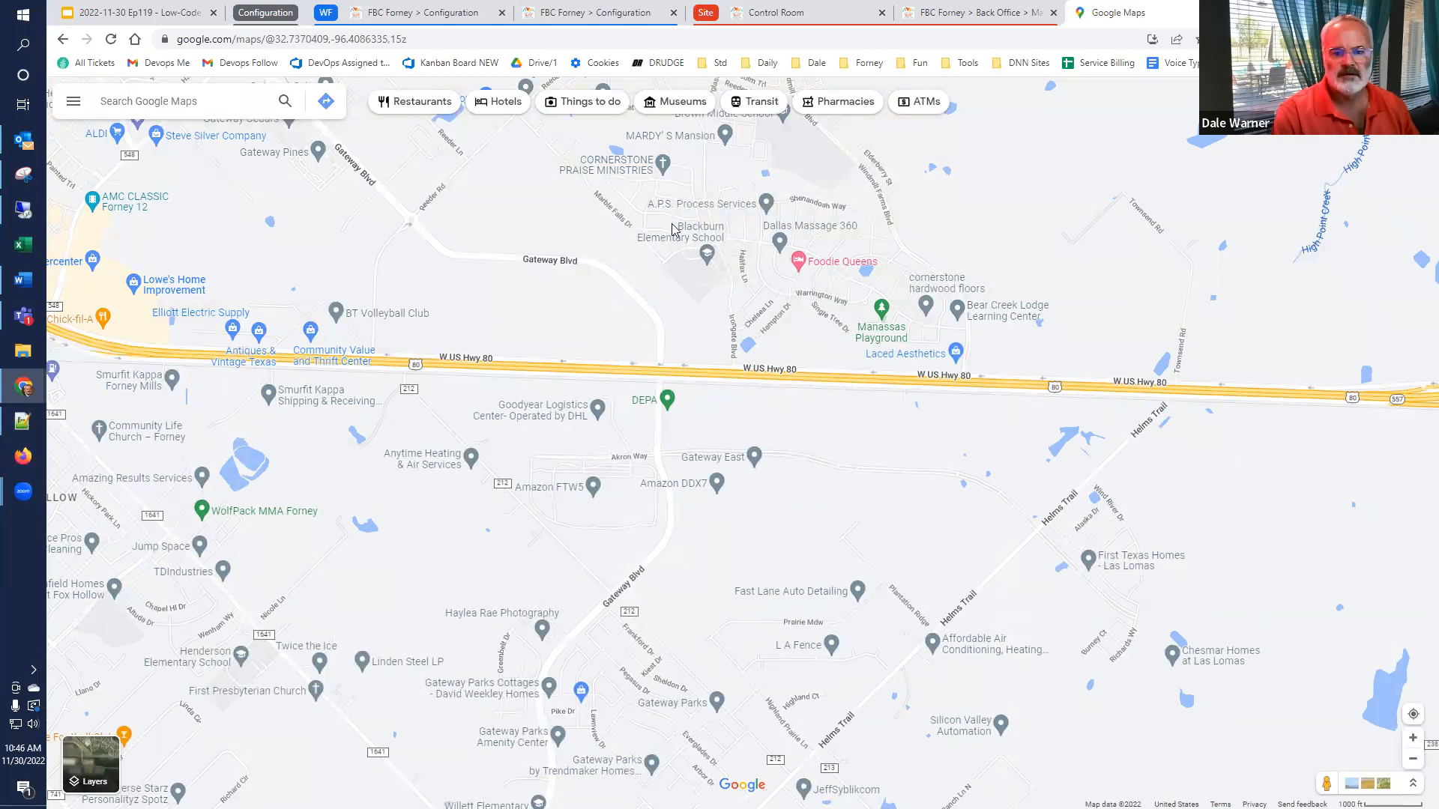
Examine the Gateway Oaks apartment complex beside Gateway Blvd on Google Maps down to the individual buildings
left_click_drag(675, 273, 894, 377)
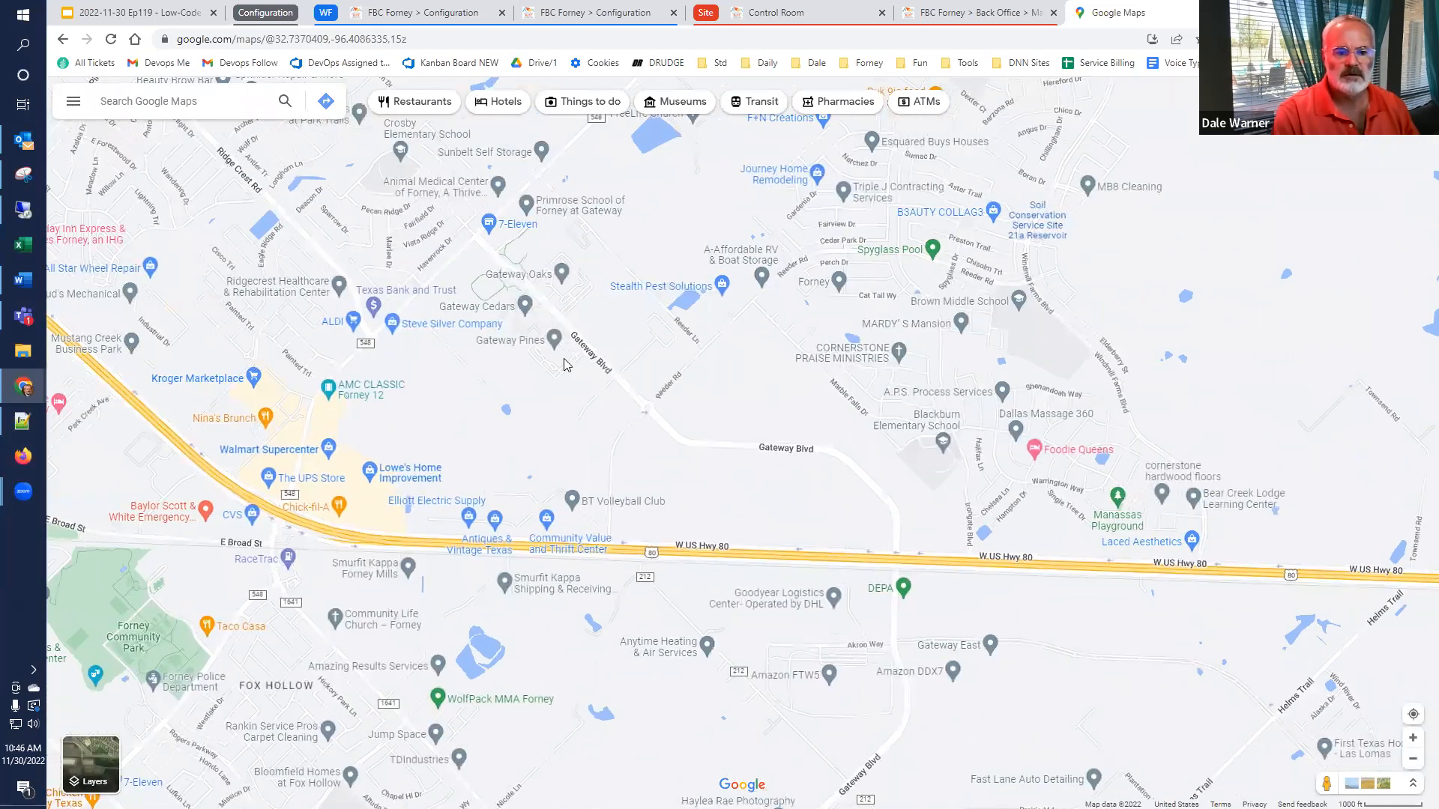
scroll(526, 323, "up", 1)
scroll(527, 324, "up", 5)
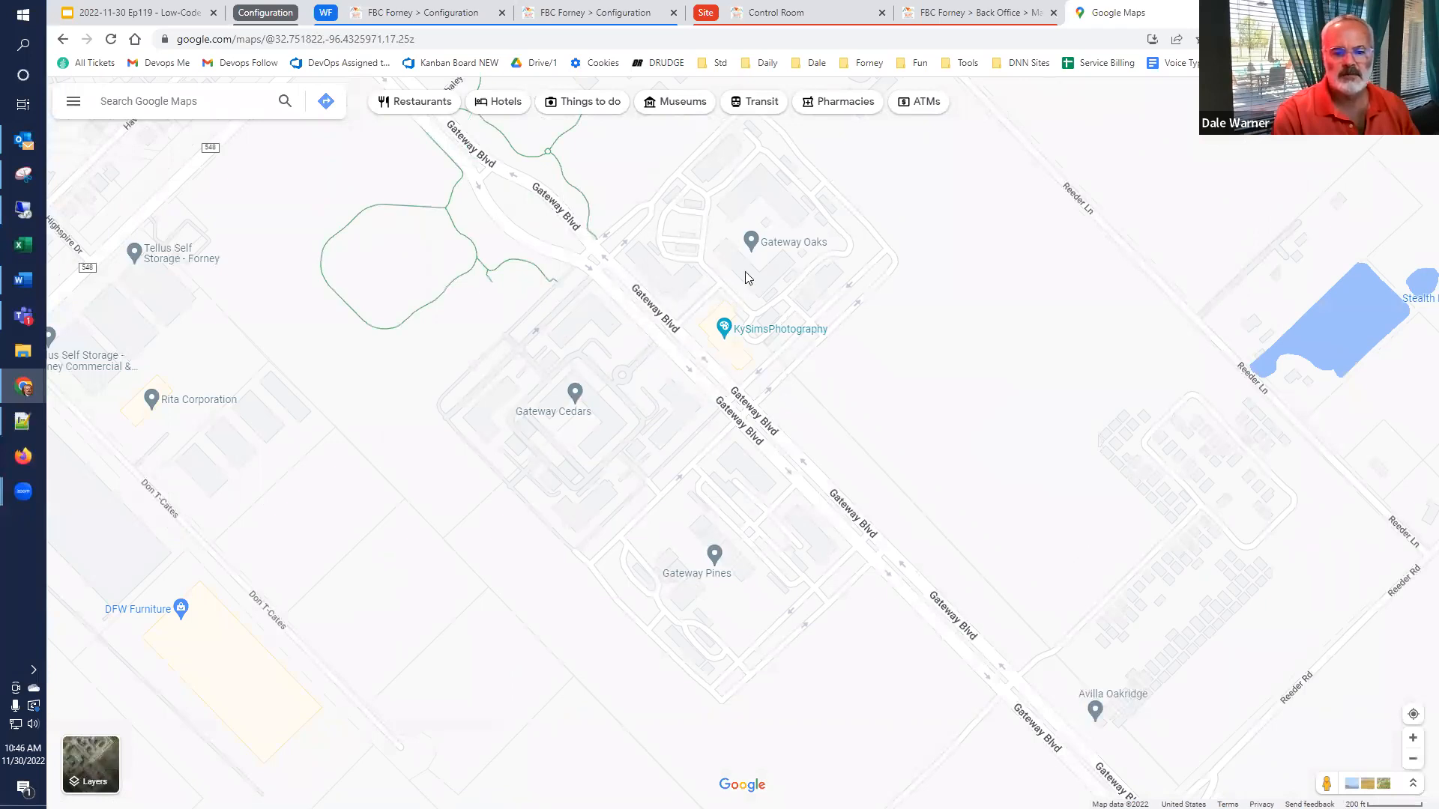
left_click(709, 299)
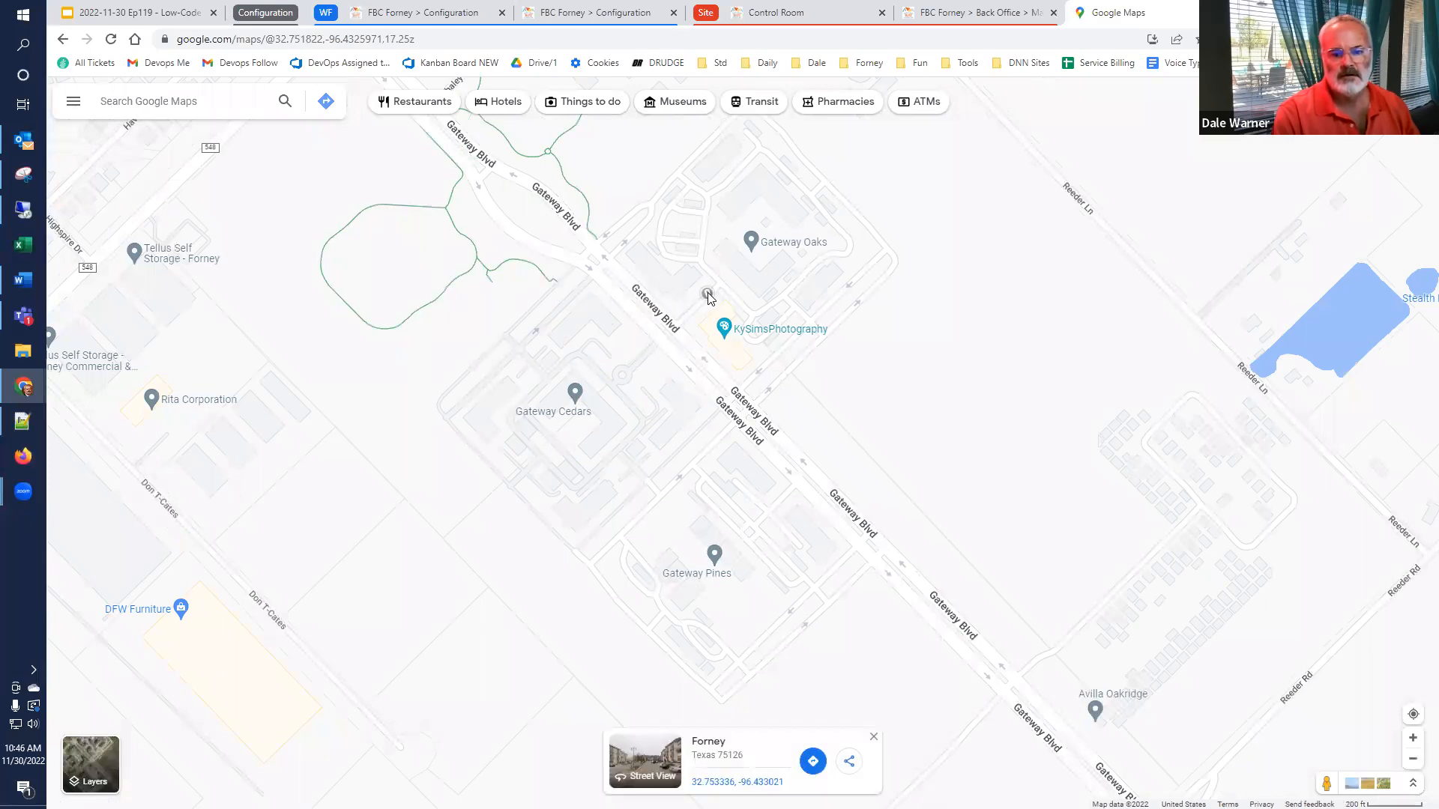
scroll(690, 262, "up", 5)
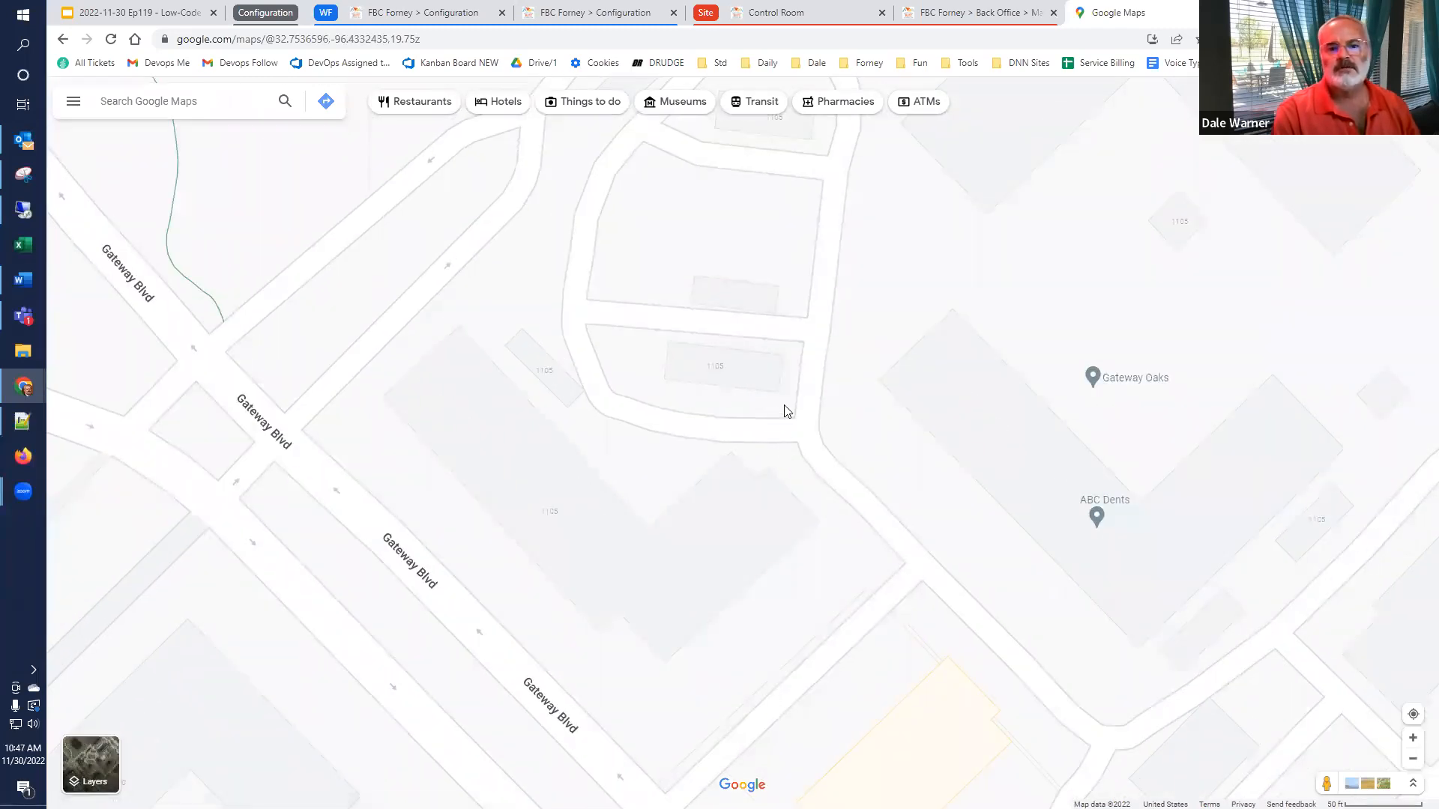
Open the Address Targets page from the event's Control Room and clear all selected addresses
left_click(841, 11)
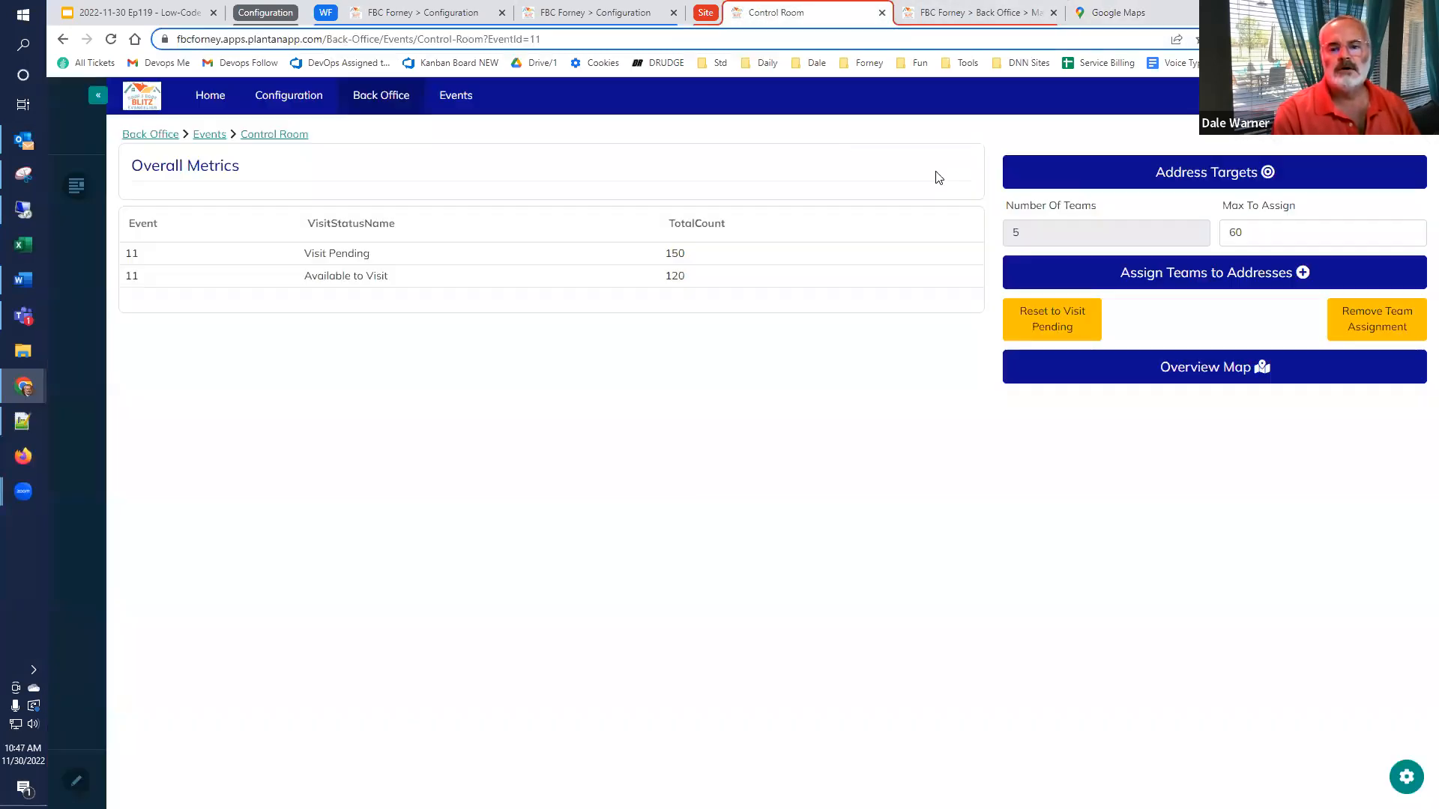
left_click(1214, 177)
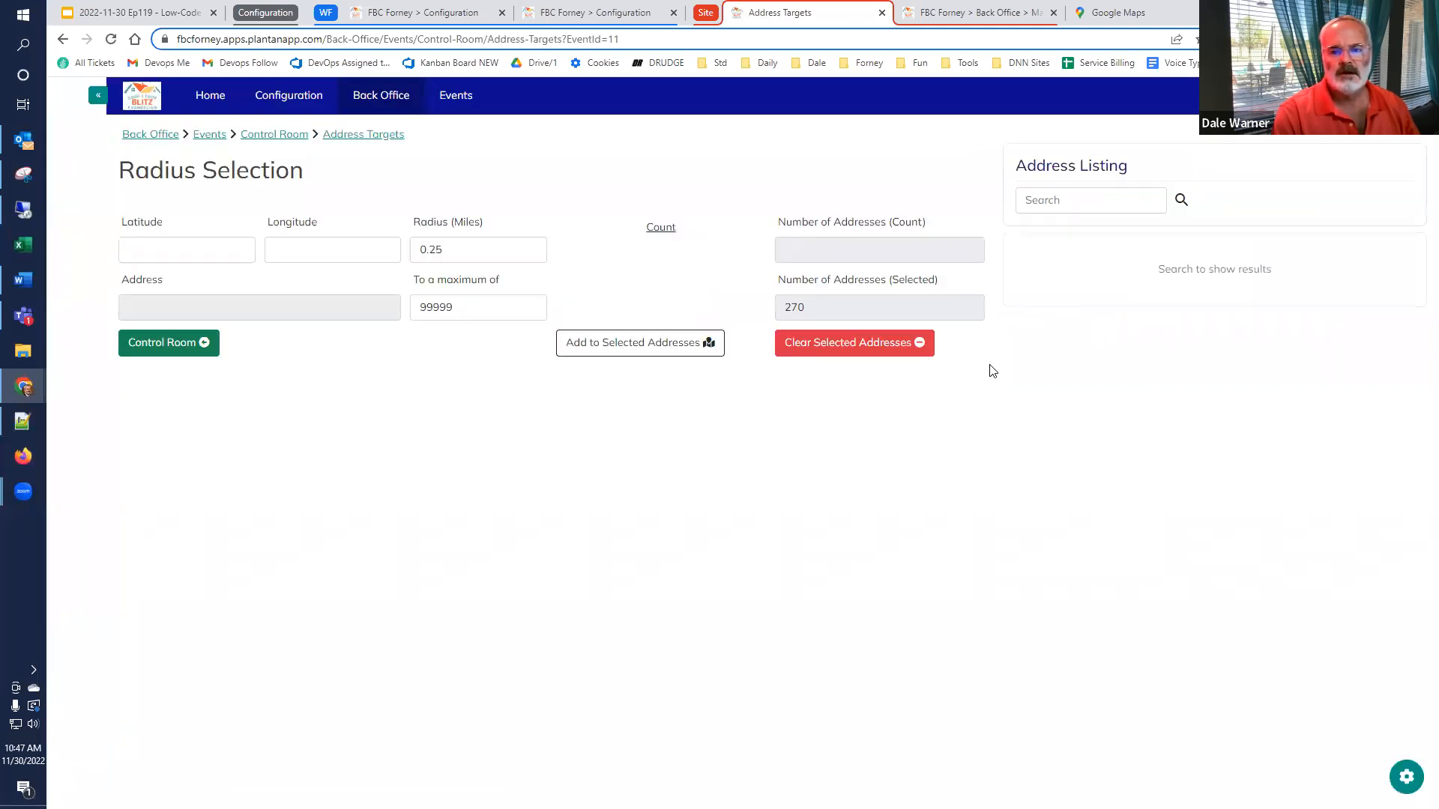
left_click(851, 345)
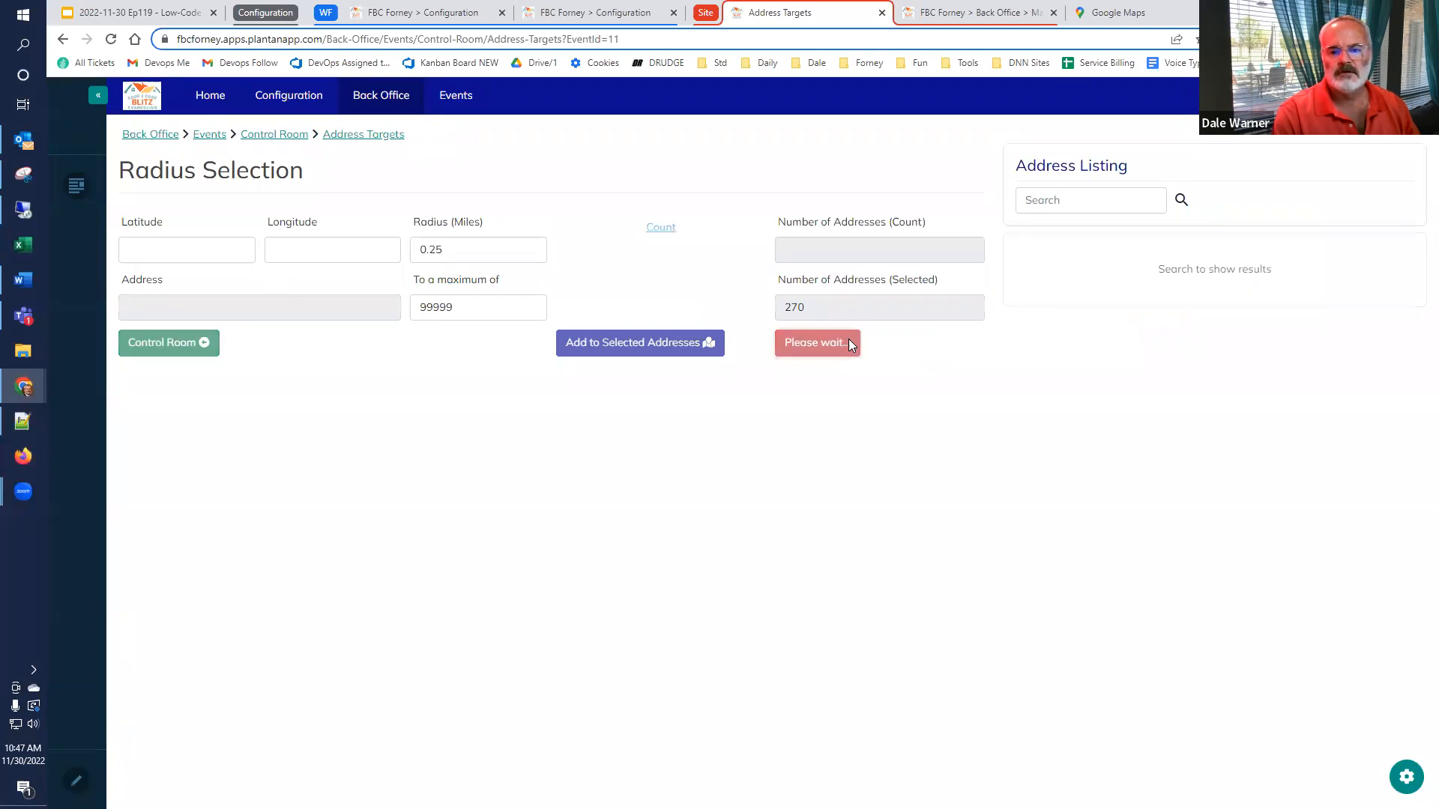
Search the address listing for "gateway", use the second North Gateway Boulevard result as the centre point, and count addresses within 0.25 miles
left_click(1103, 211)
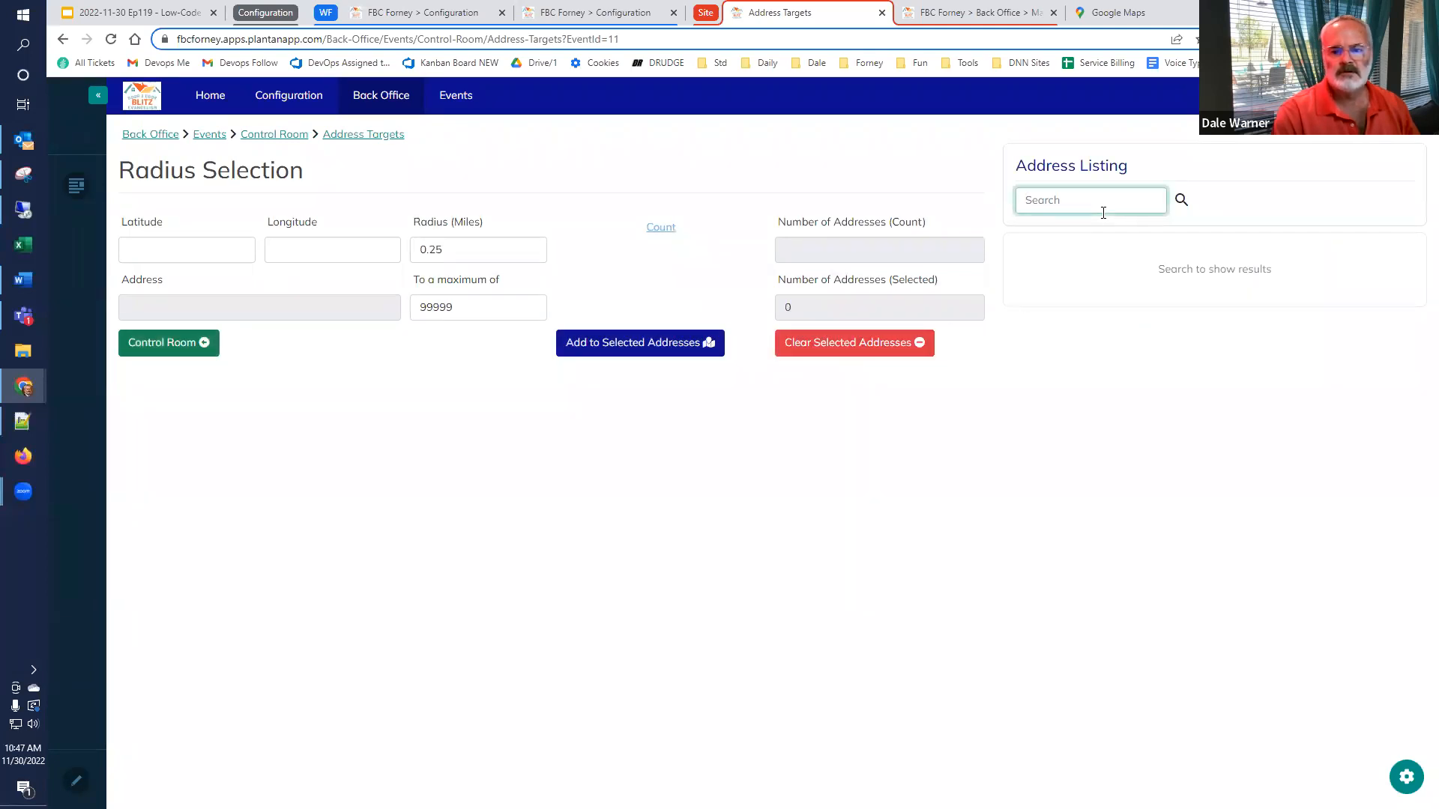
type("gateway")
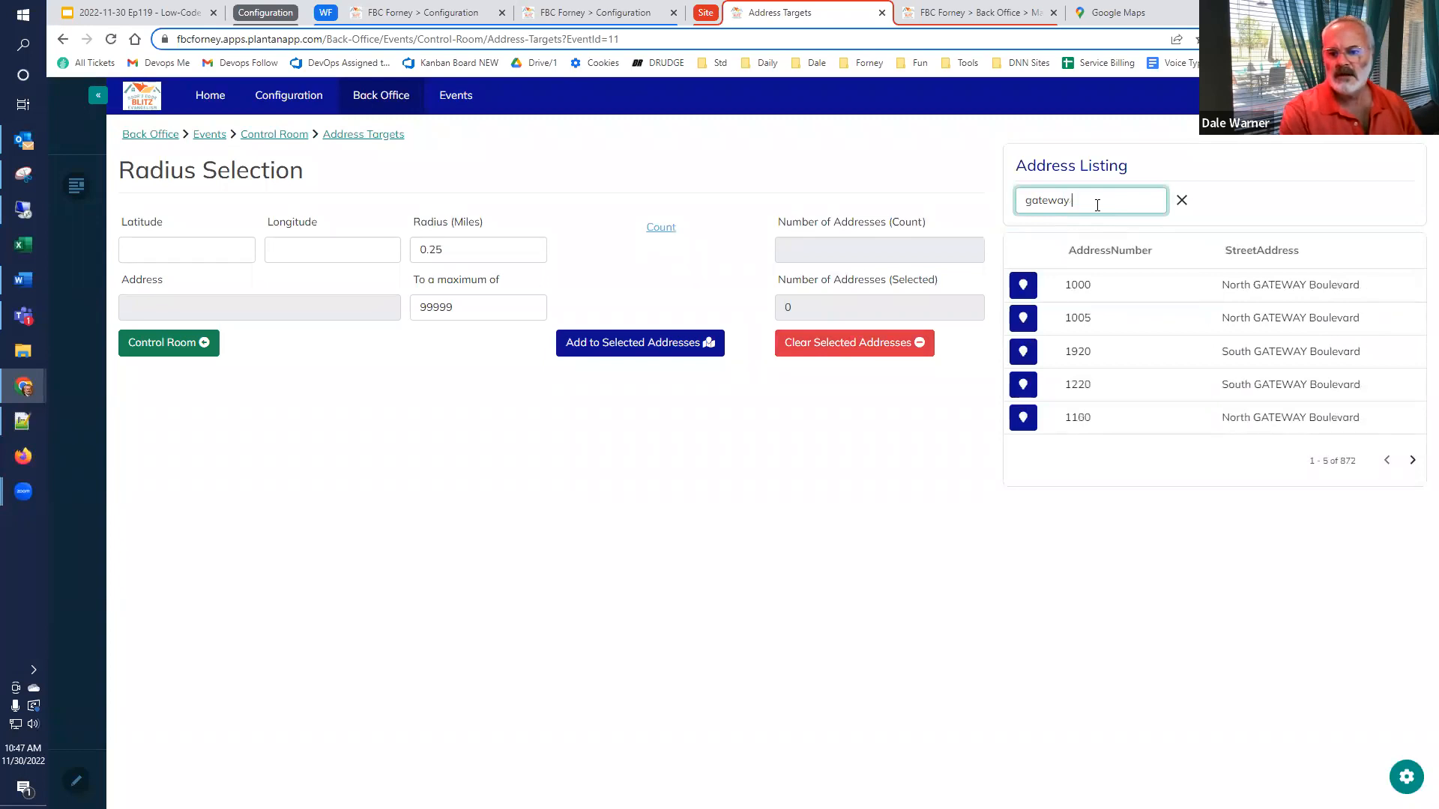
left_click(1031, 326)
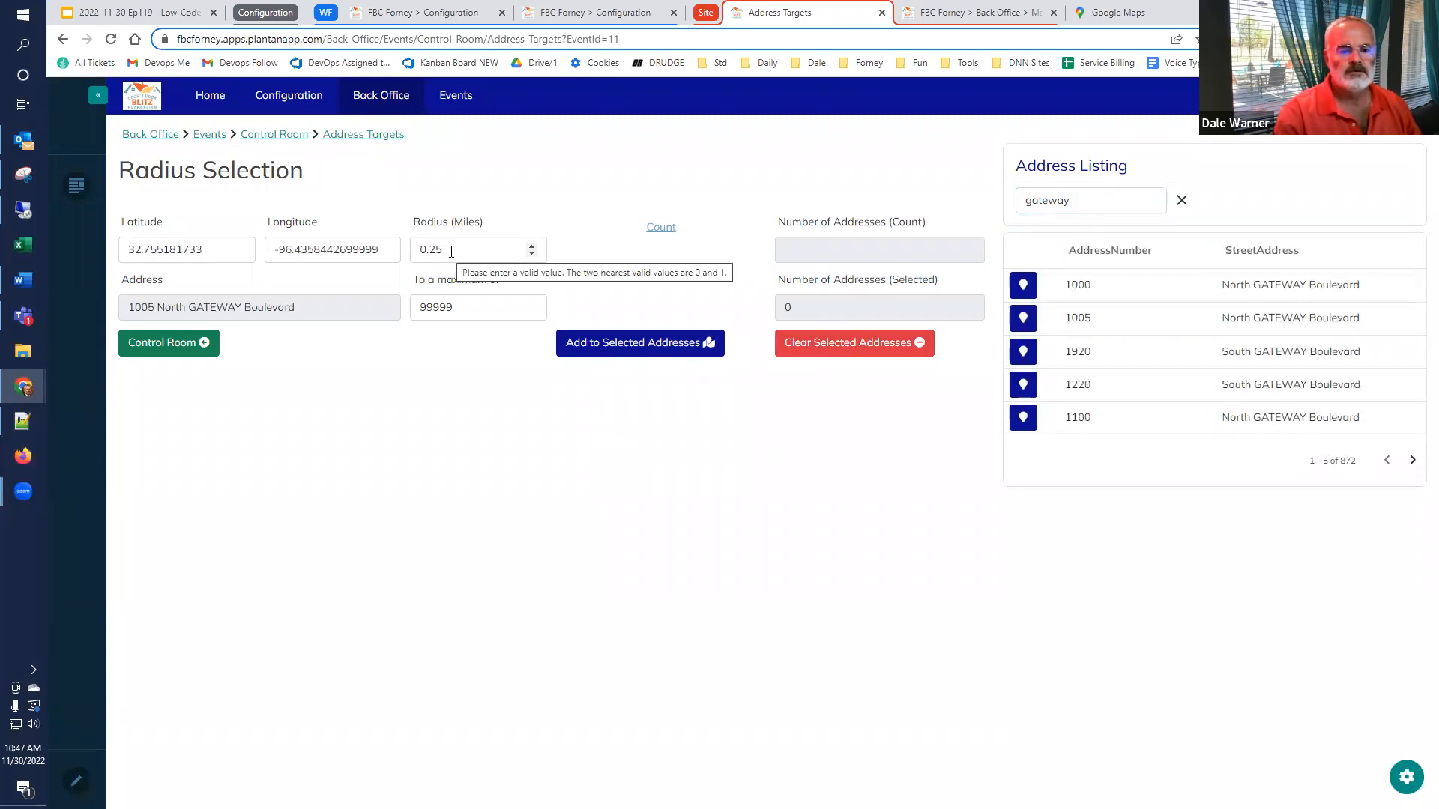
left_click(661, 228)
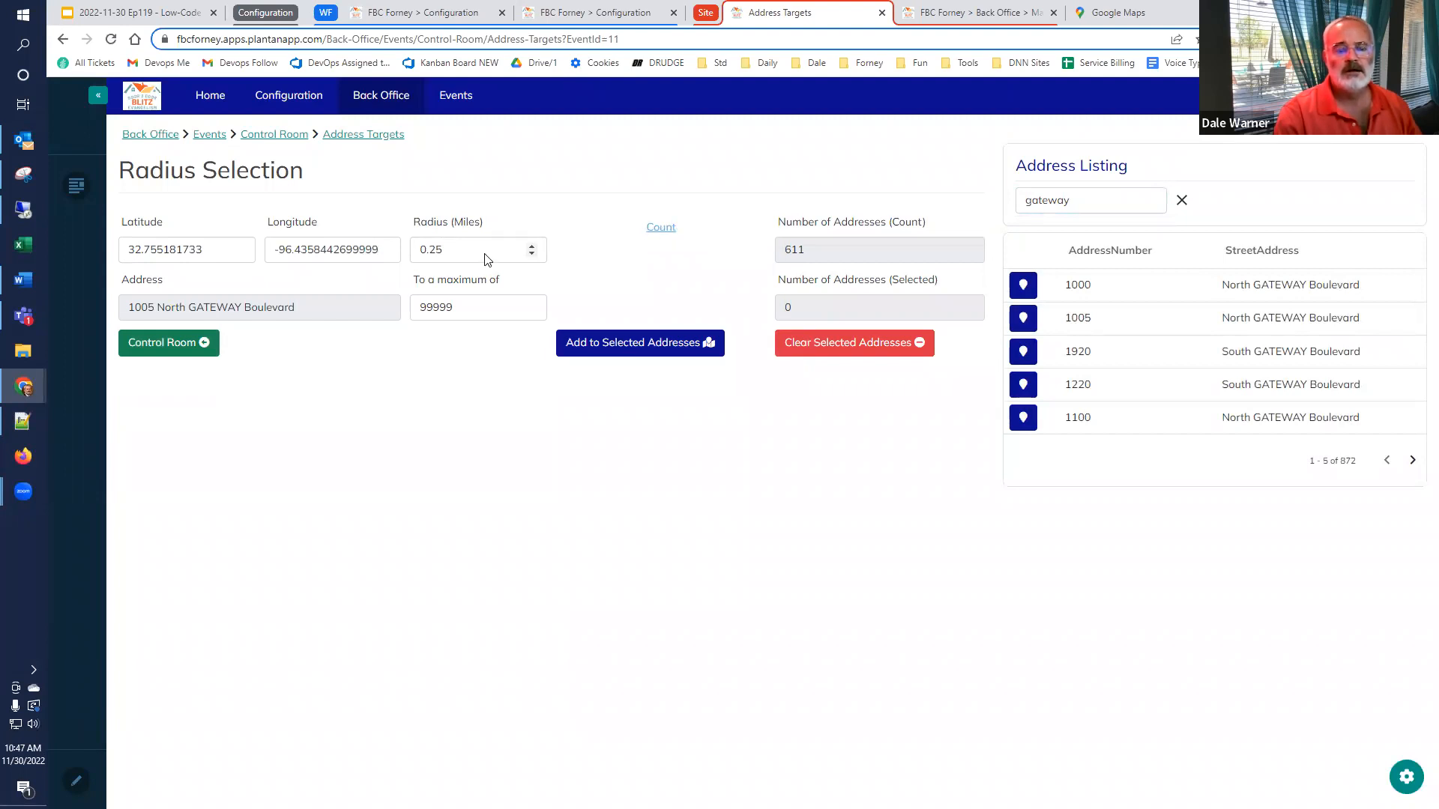
Set the selection radius to 0.1 miles and count the addresses within it
left_click_drag(449, 252, 426, 257)
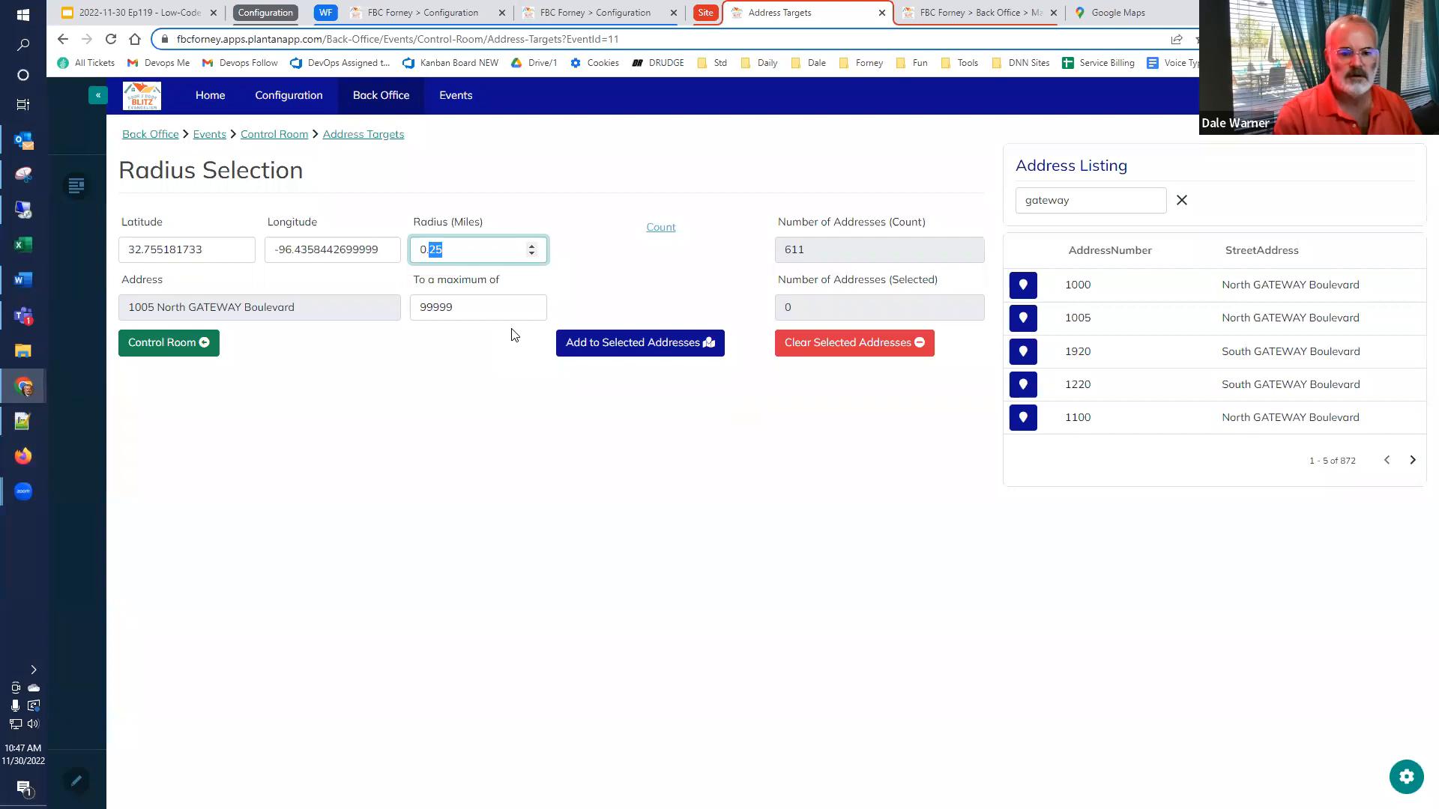
type(".1")
left_click(659, 232)
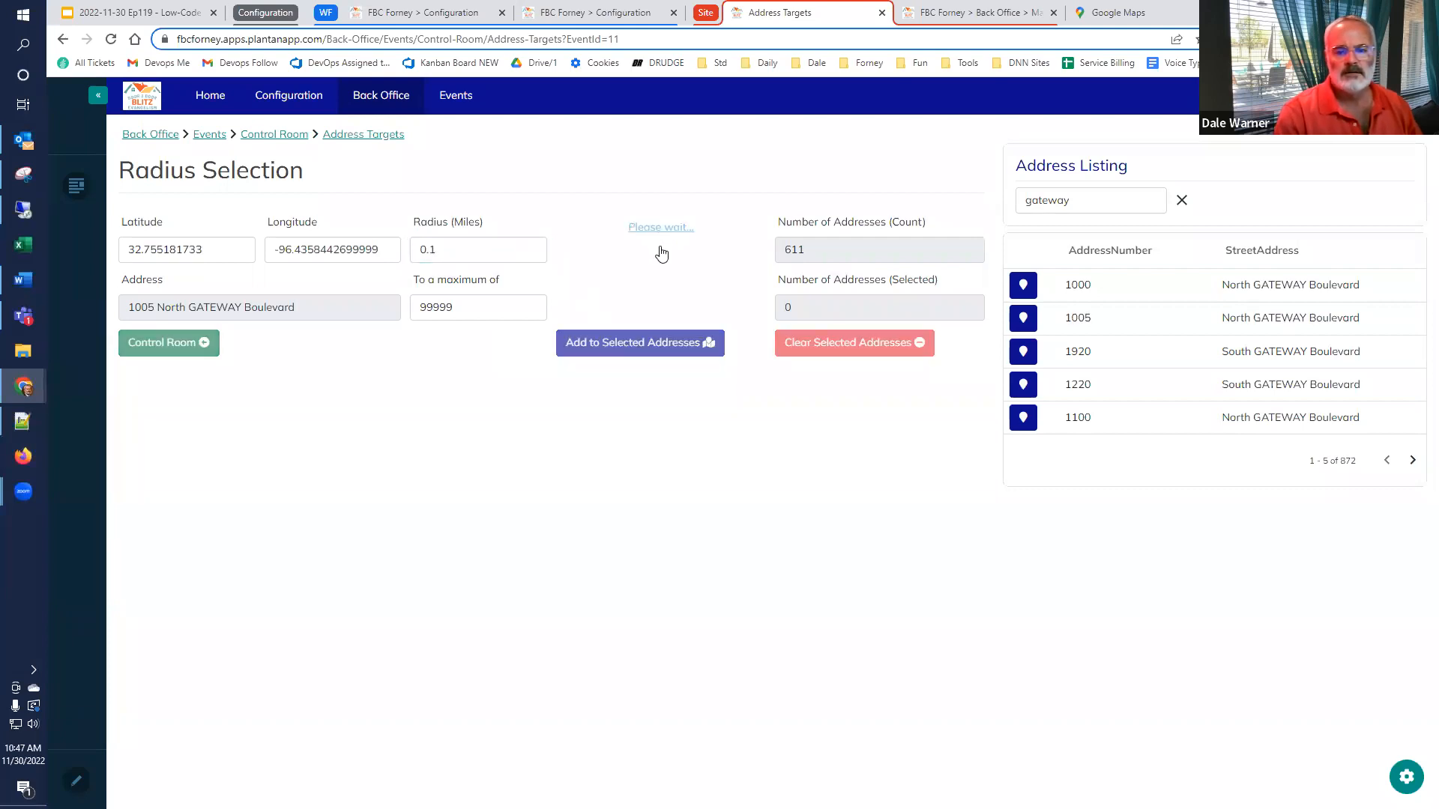
Set the radius to 0.2 miles, recount, and add the matching addresses to the selected addresses
left_click(502, 251)
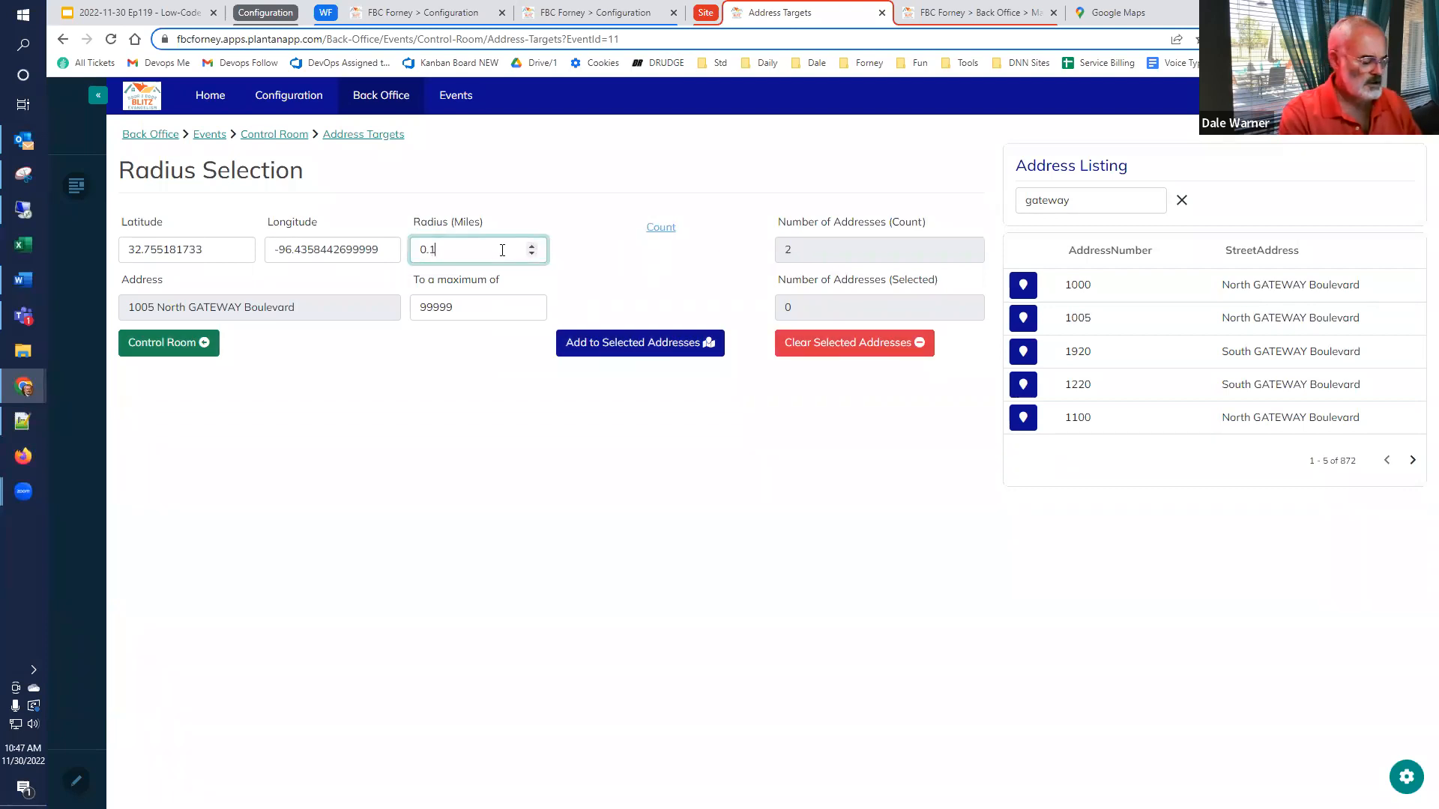
left_click(661, 230)
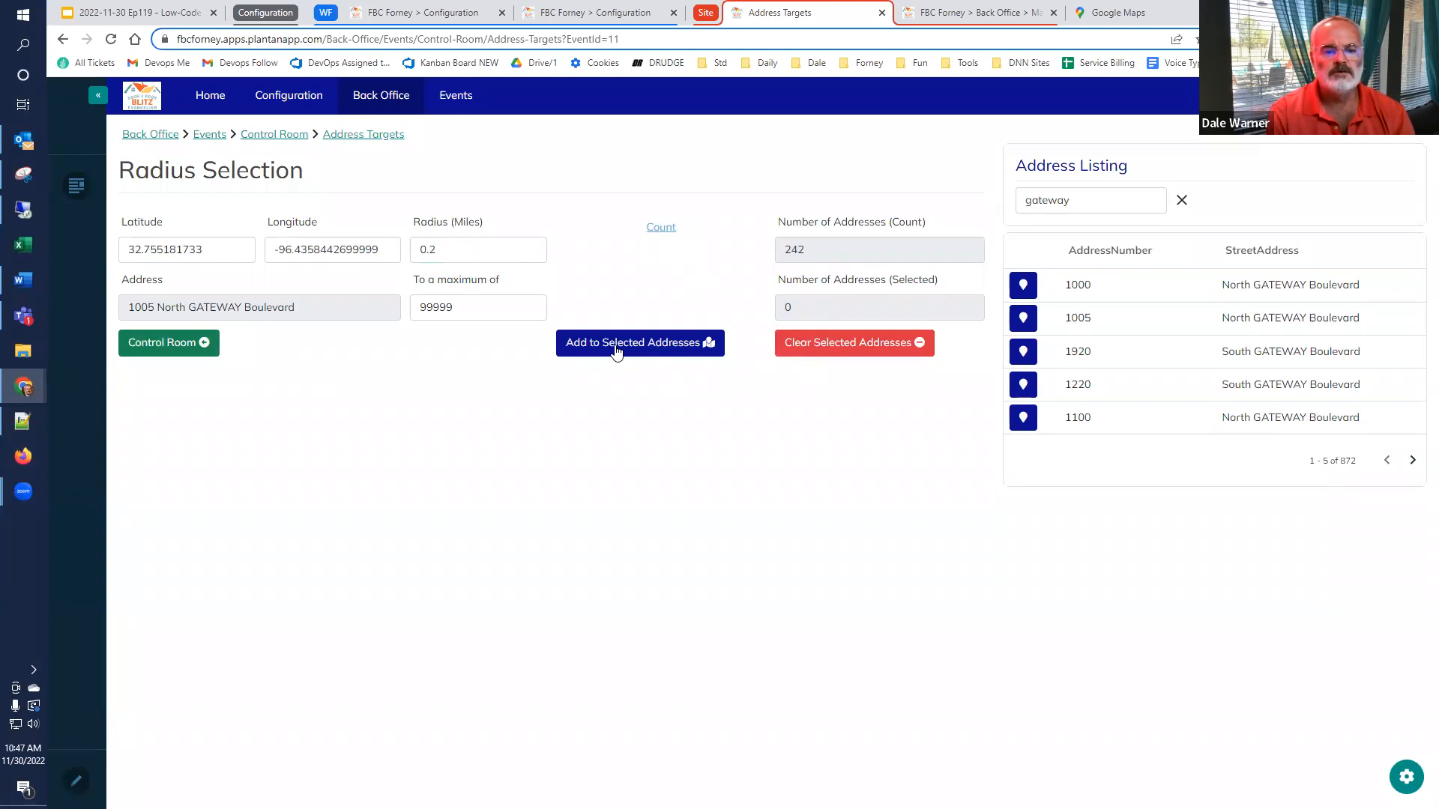
left_click(616, 348)
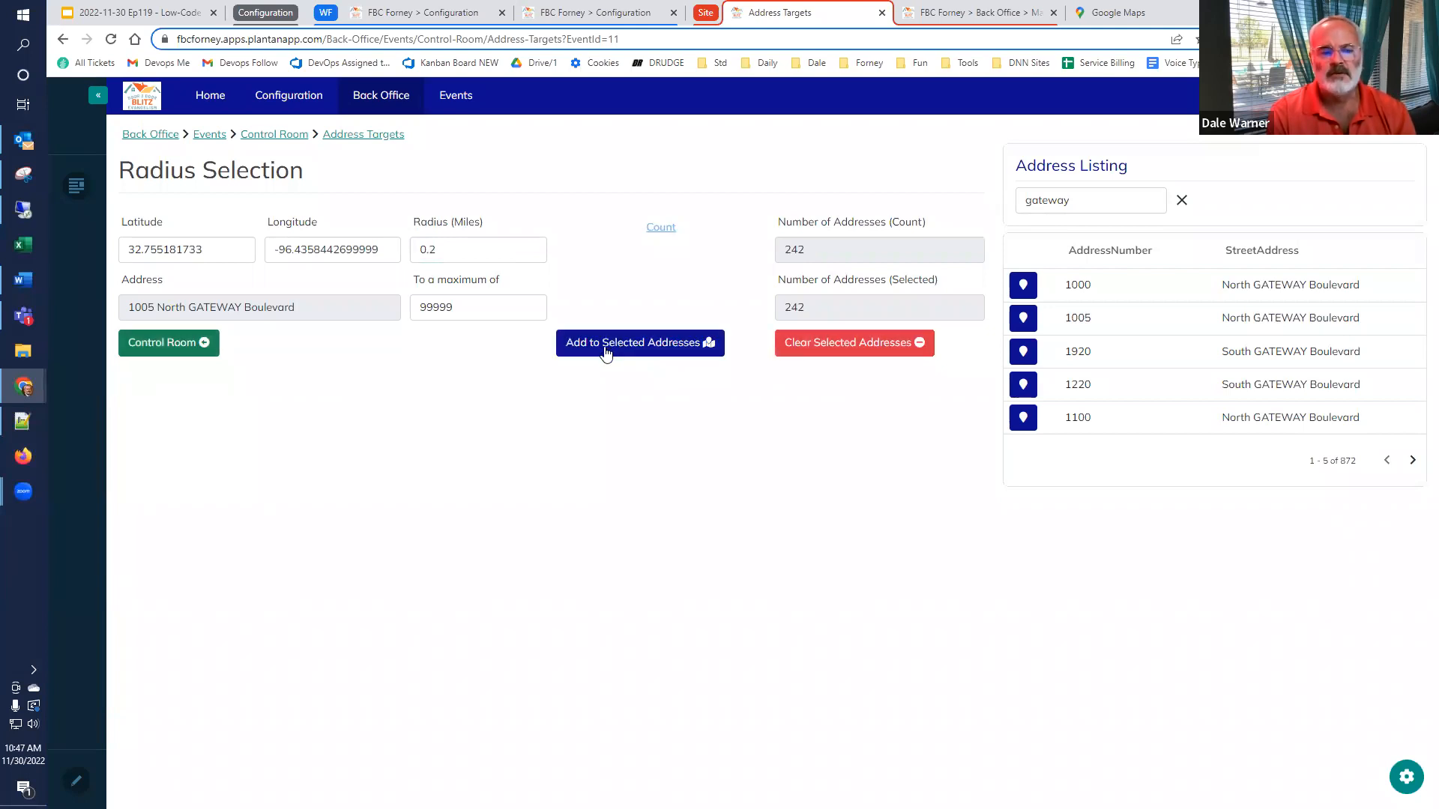
Return to the Control Room and open the Overview Map to examine the address markers on the apartment buildings beside Gateway Blvd
left_click(183, 341)
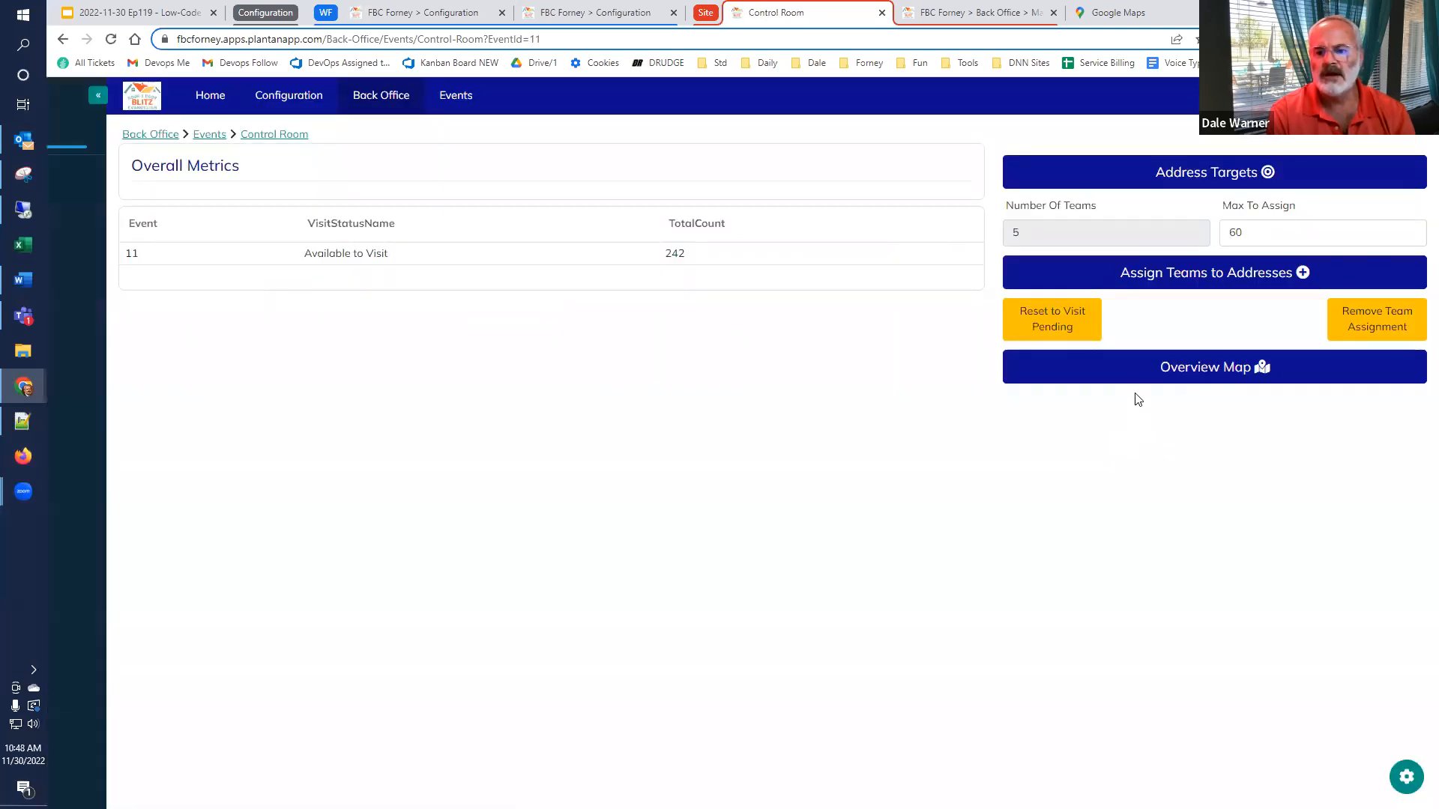
left_click(1182, 369)
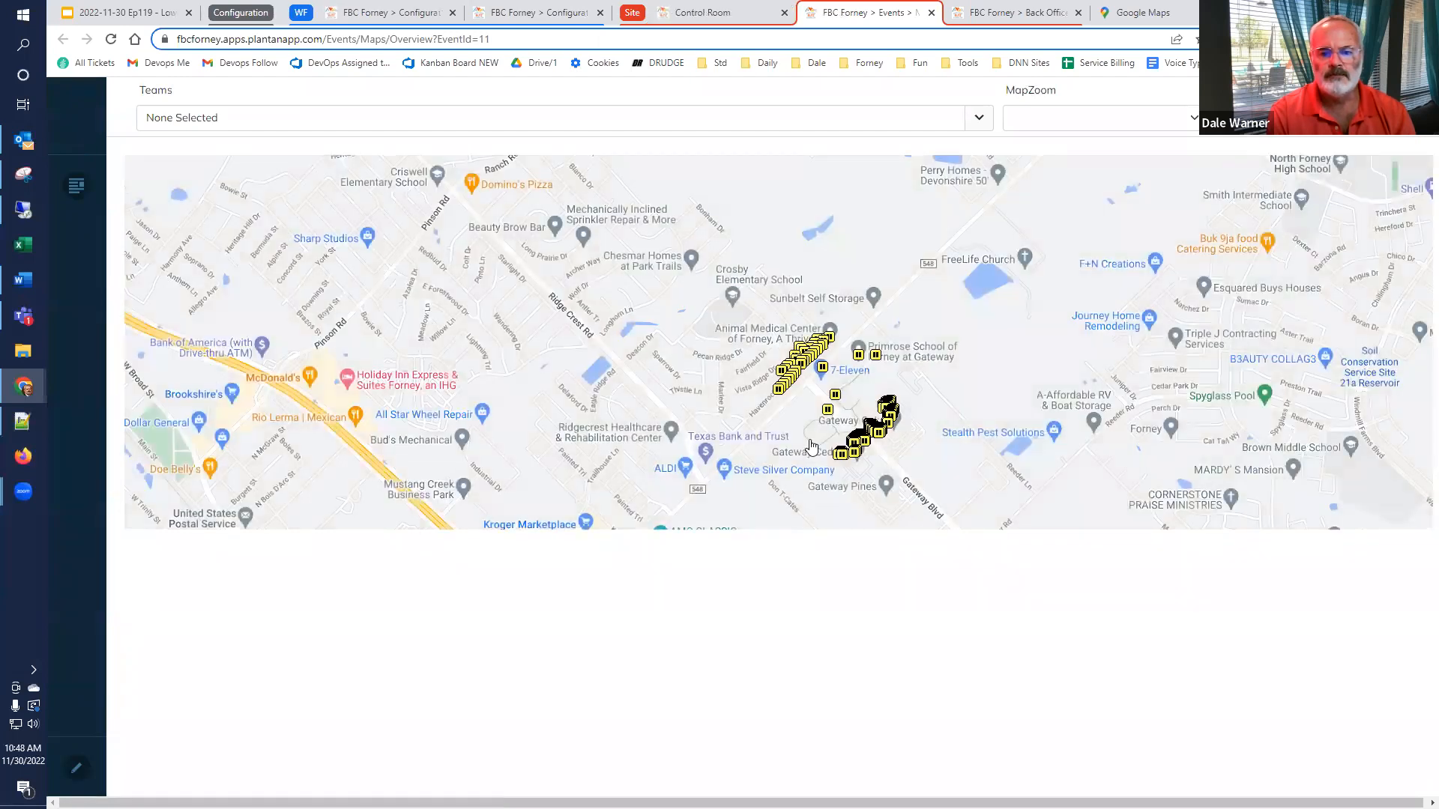
scroll(811, 447, "up", 3)
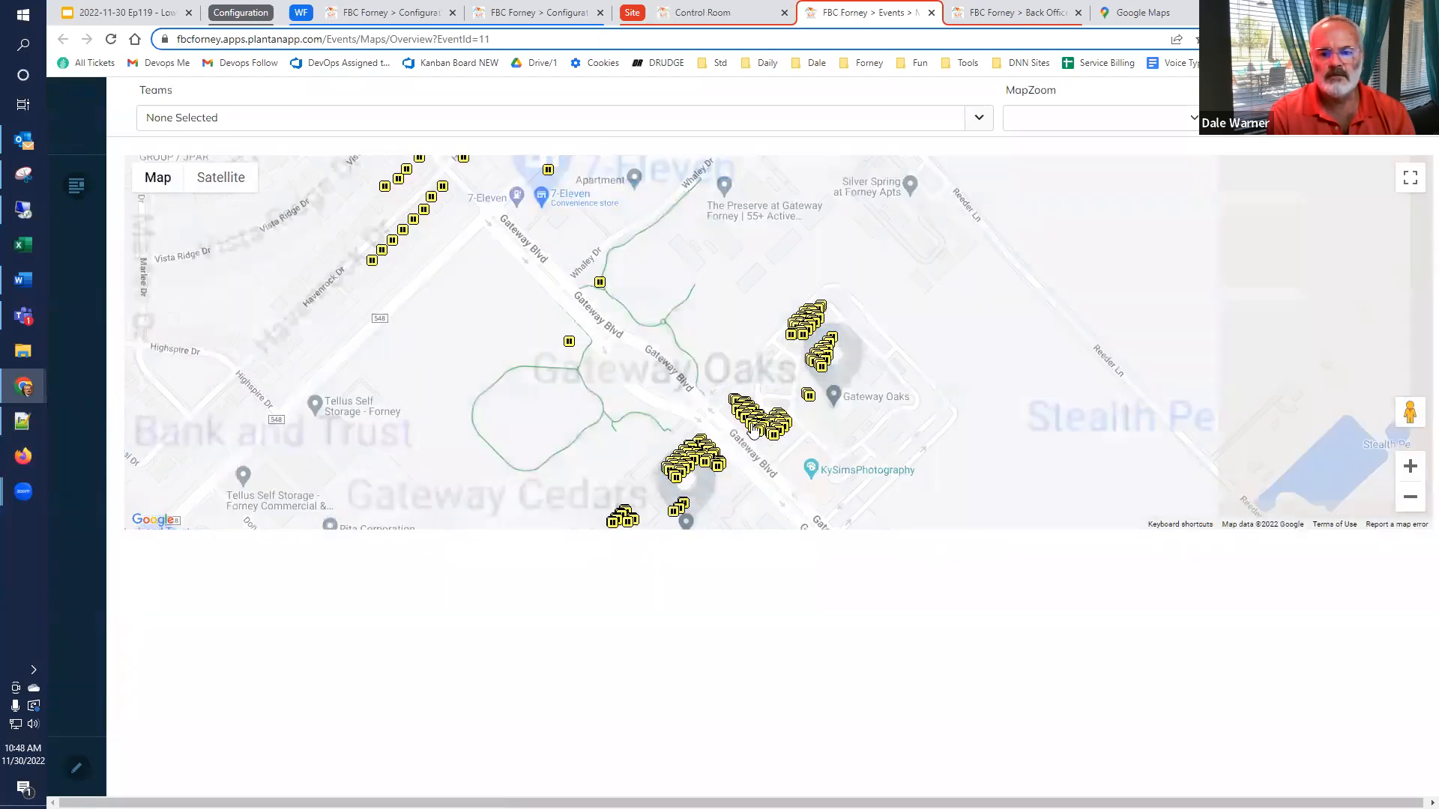
scroll(753, 429, "up", 2)
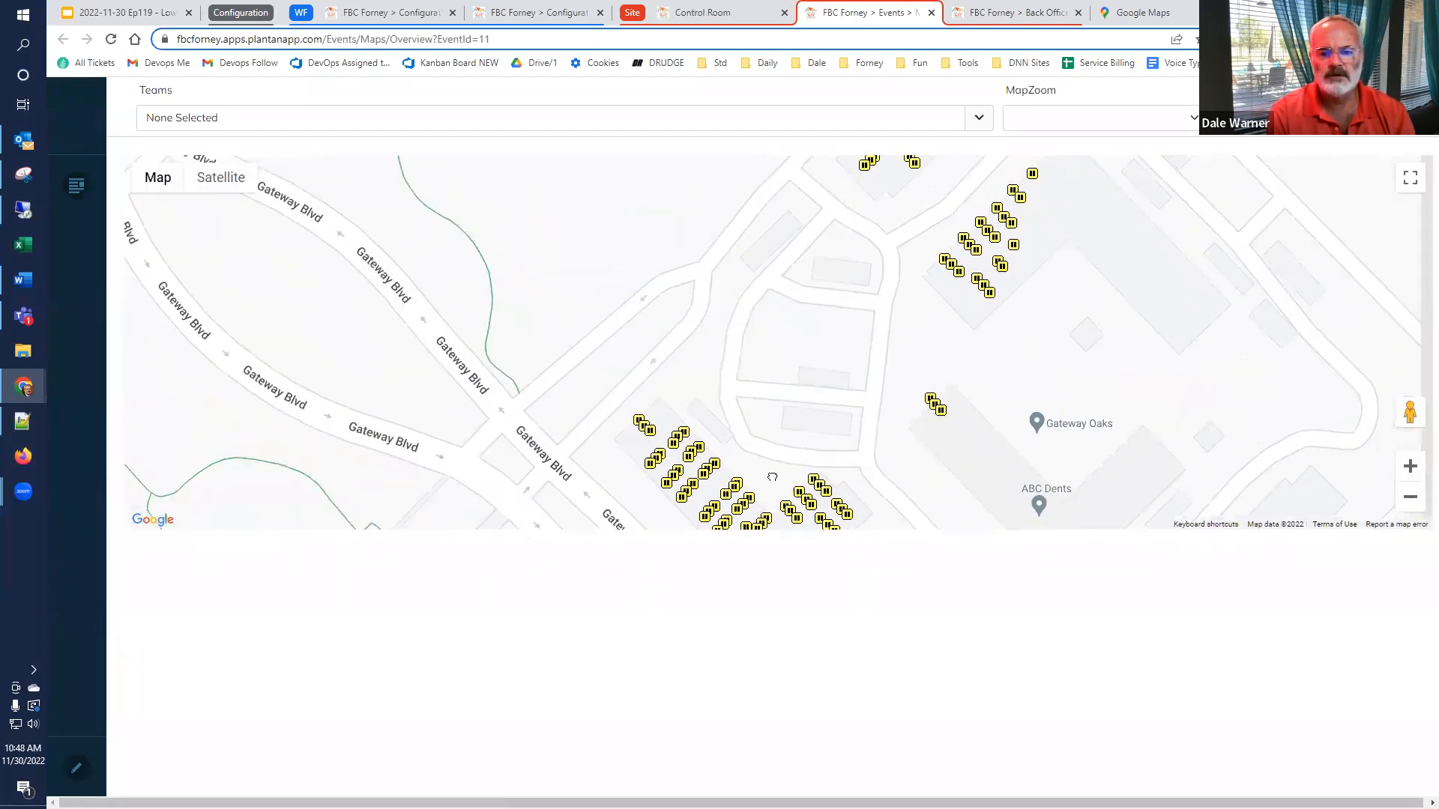
left_click_drag(772, 476, 767, 463)
scroll(678, 471, "up", 1)
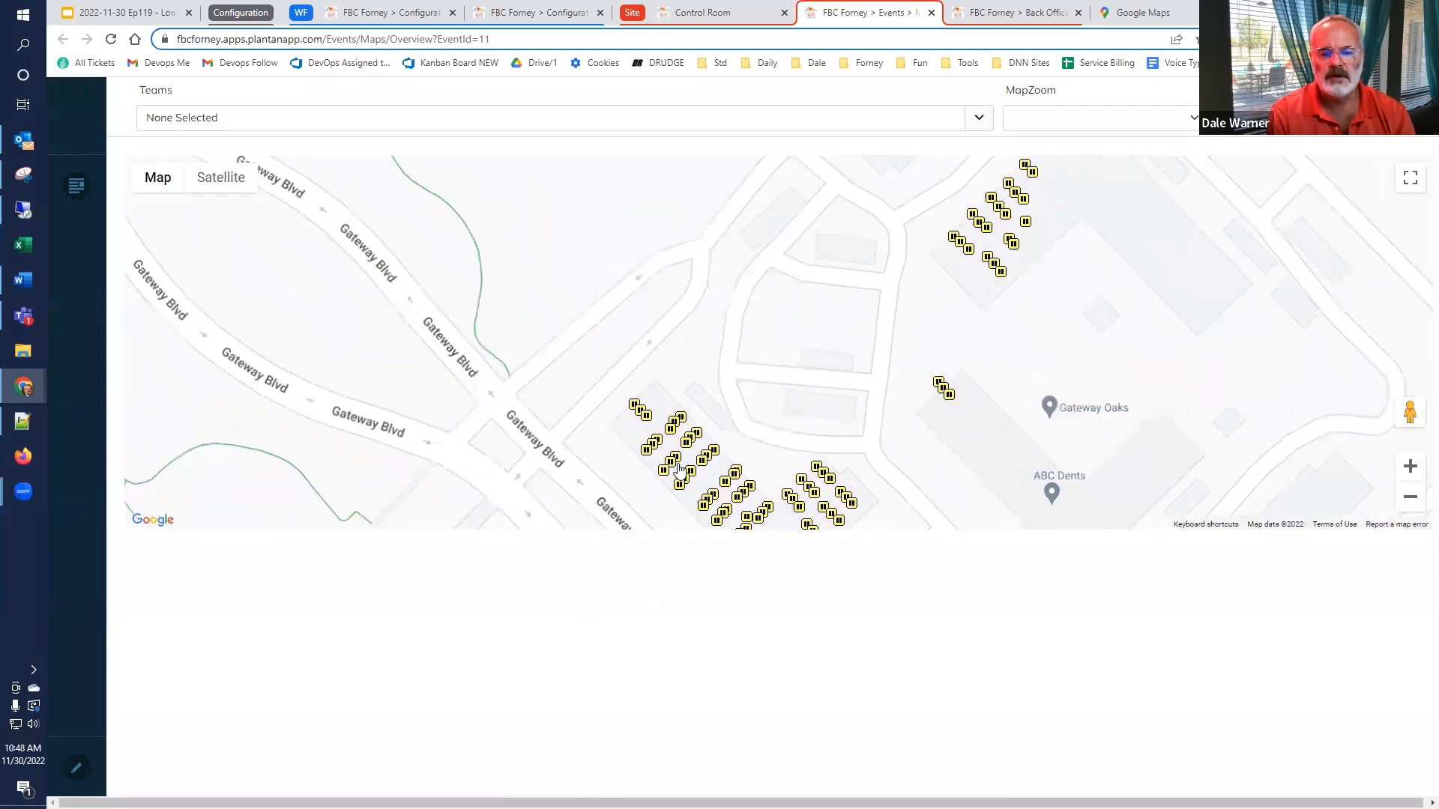
left_click_drag(583, 470, 643, 317)
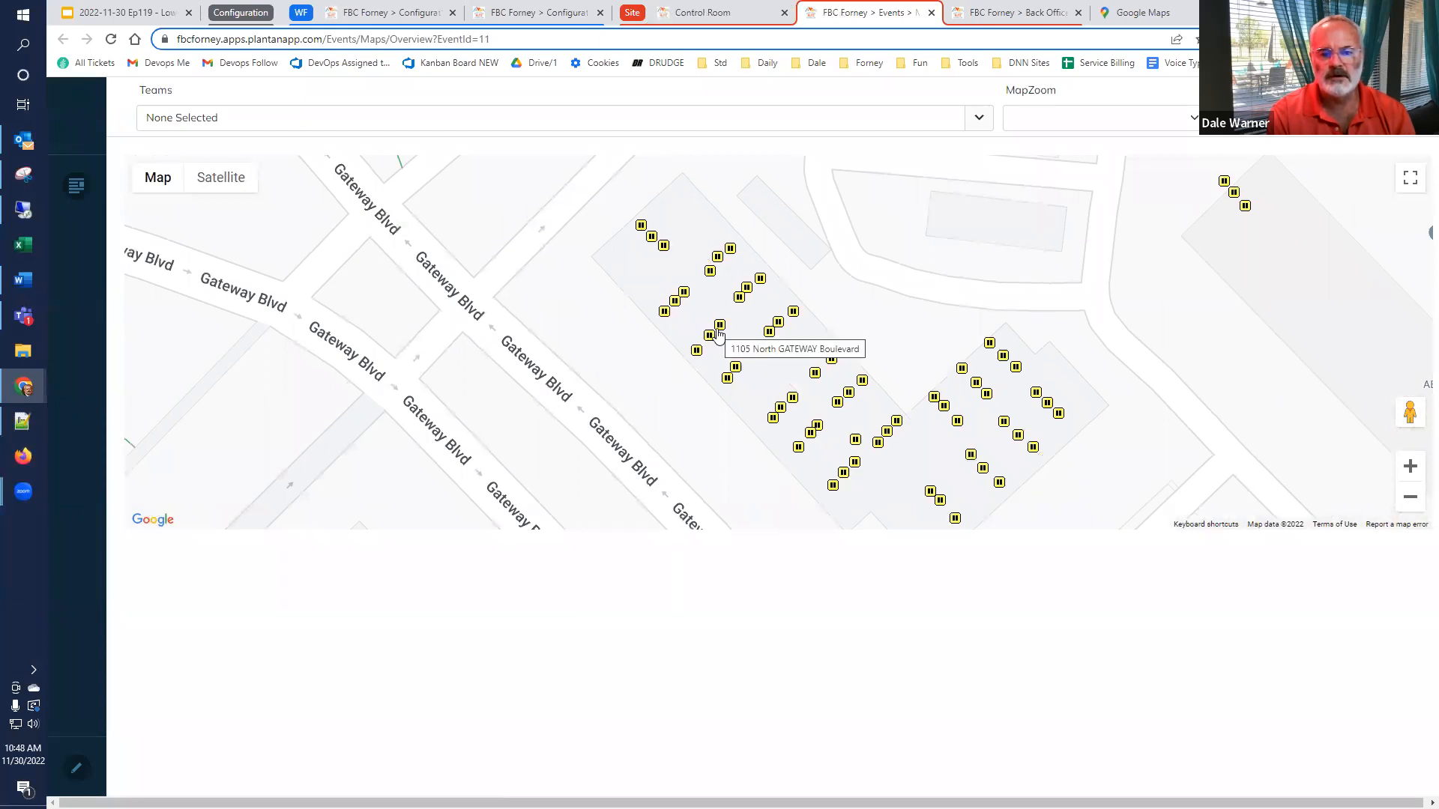
Inspect the details of three adjacent markers in the building beside Gateway Blvd, comparing their building, floor and unit
left_click(697, 352)
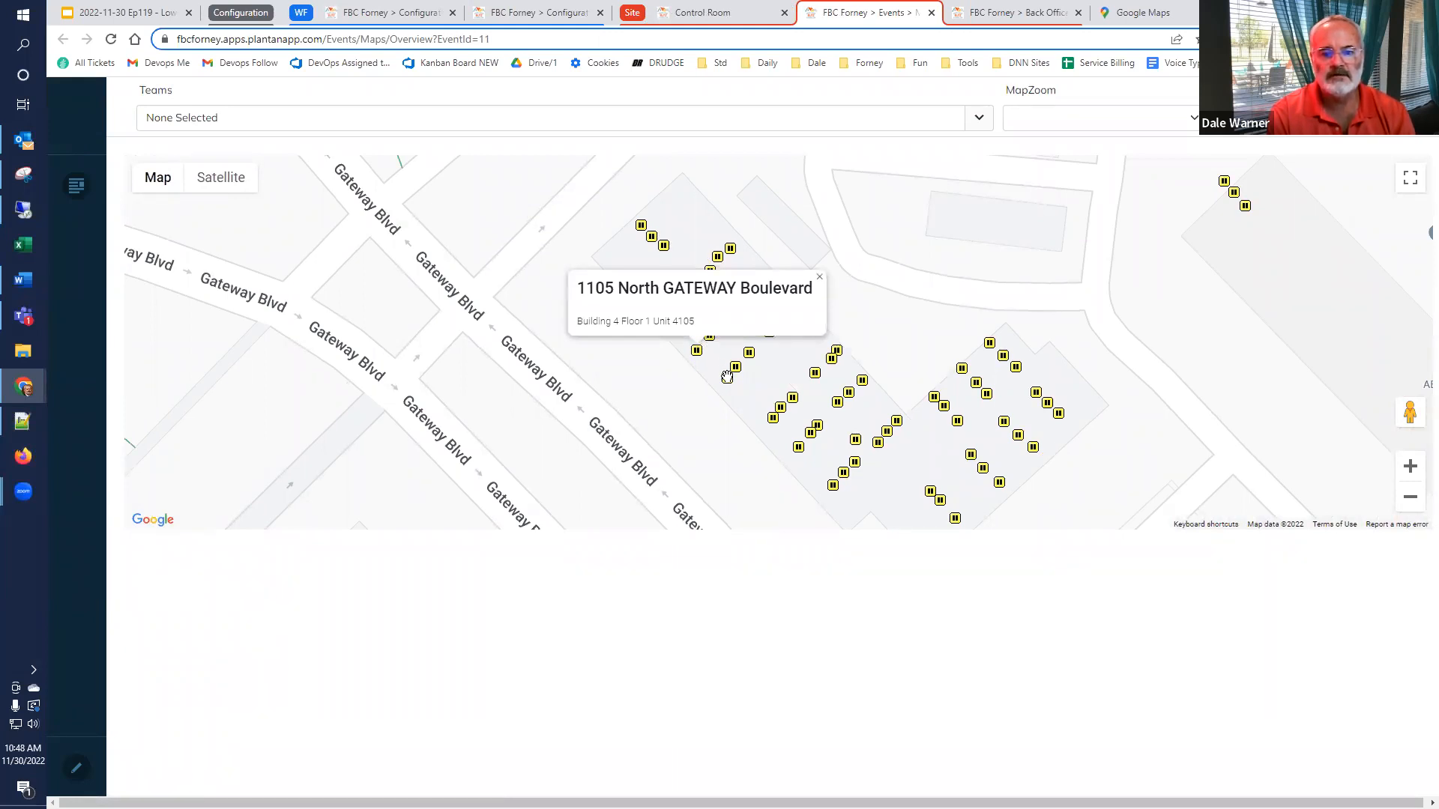
left_click(709, 337)
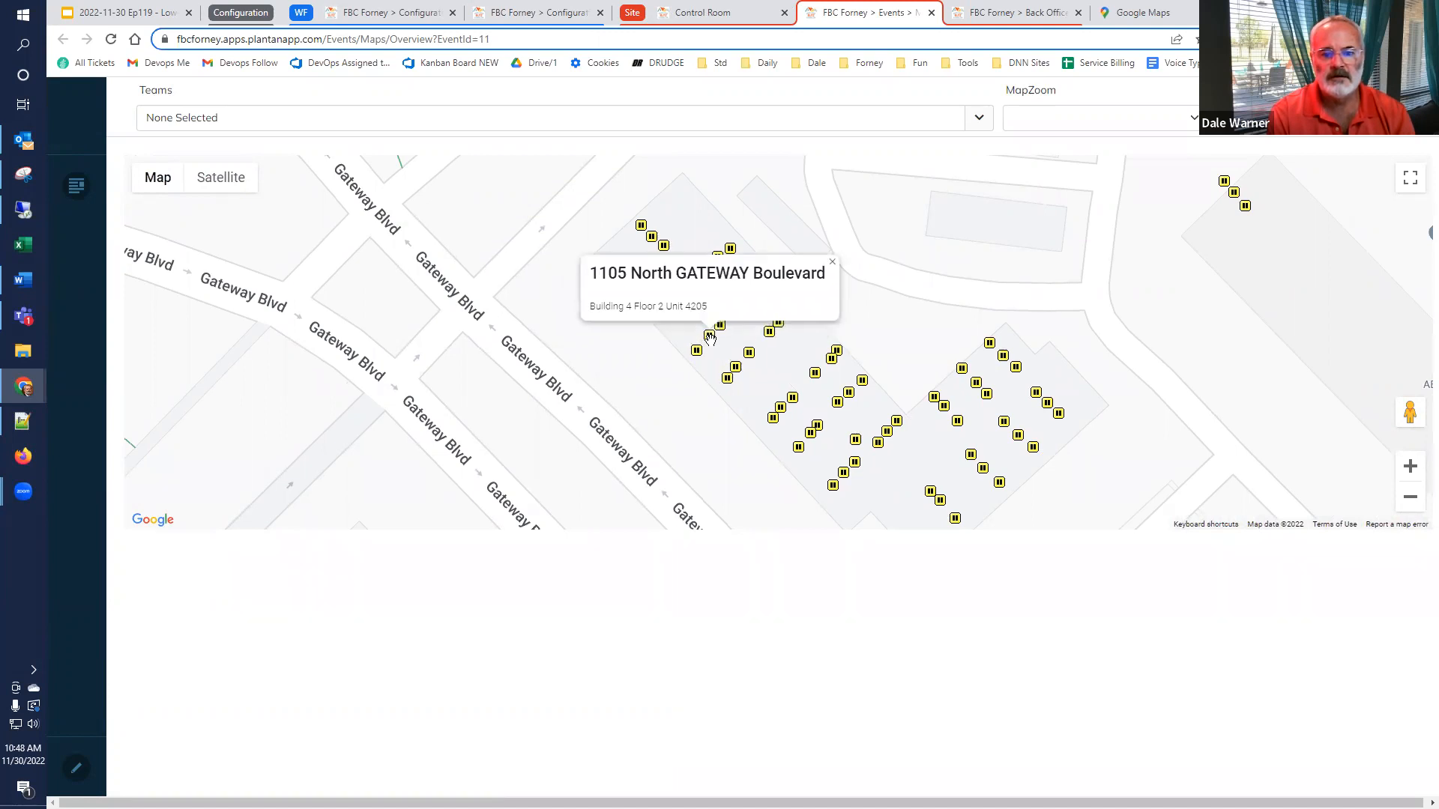
left_click(720, 325)
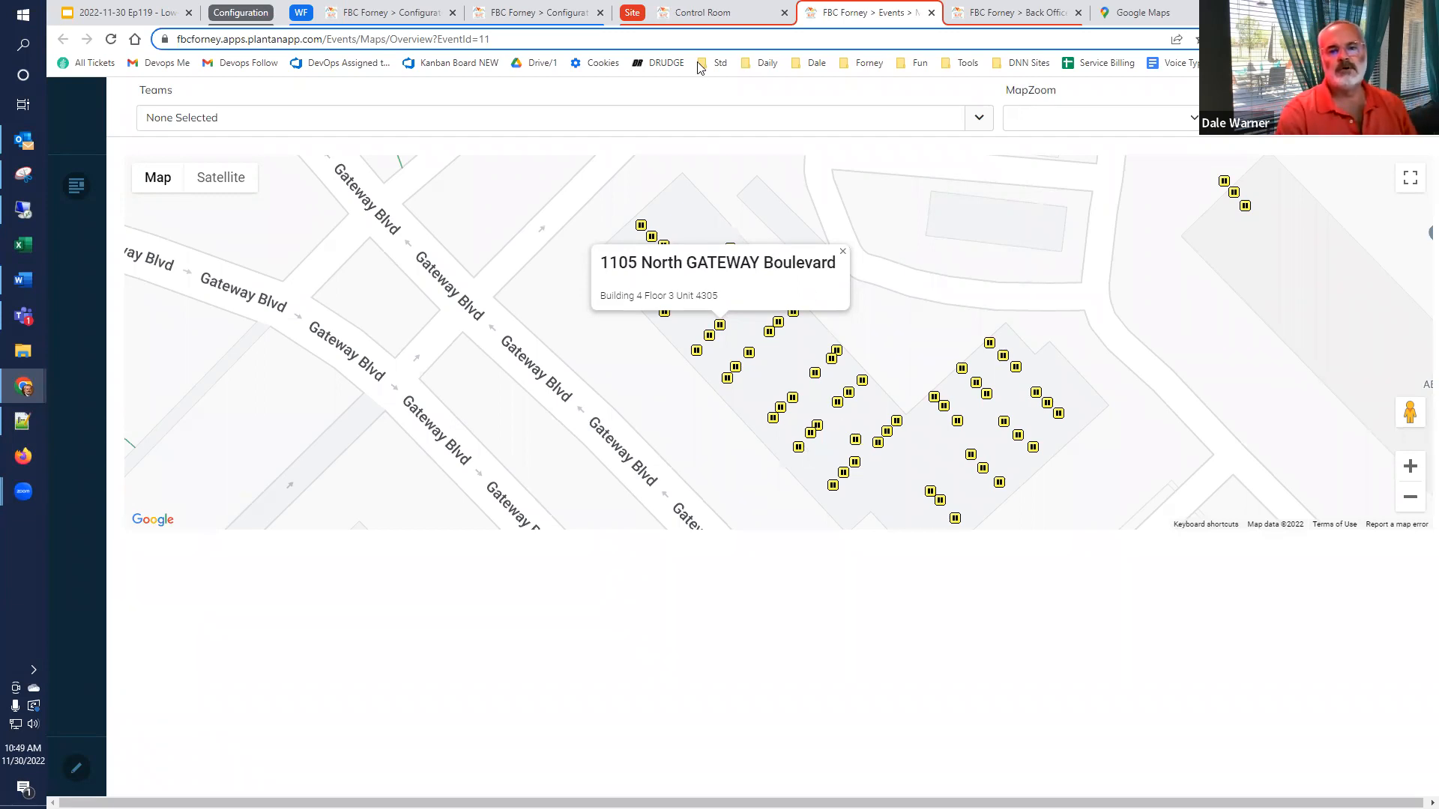
Leave the overview map, pass through the Control Room, and switch to the Google Slides presentation's "Building the Workflows" slide
left_click(704, 11)
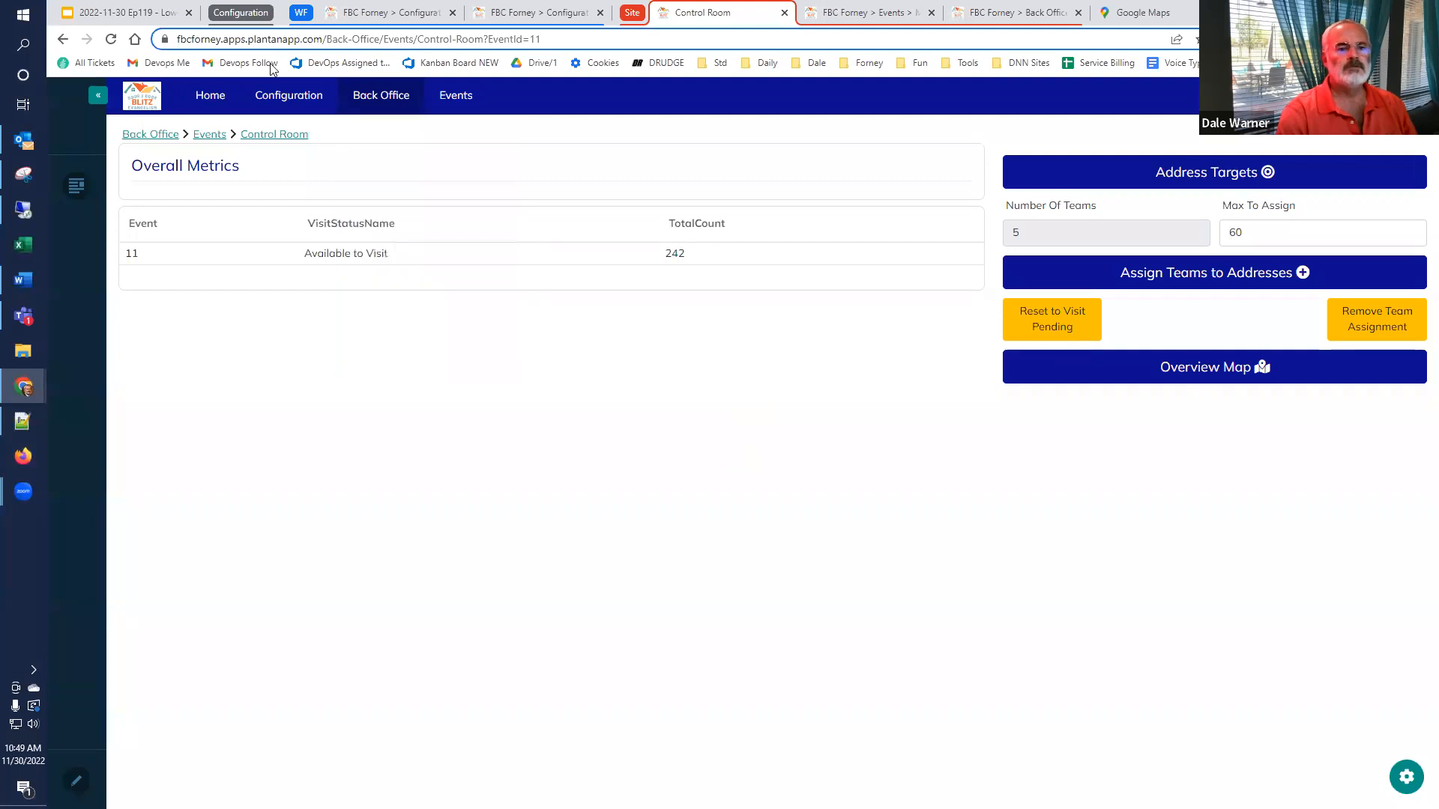
left_click(105, 12)
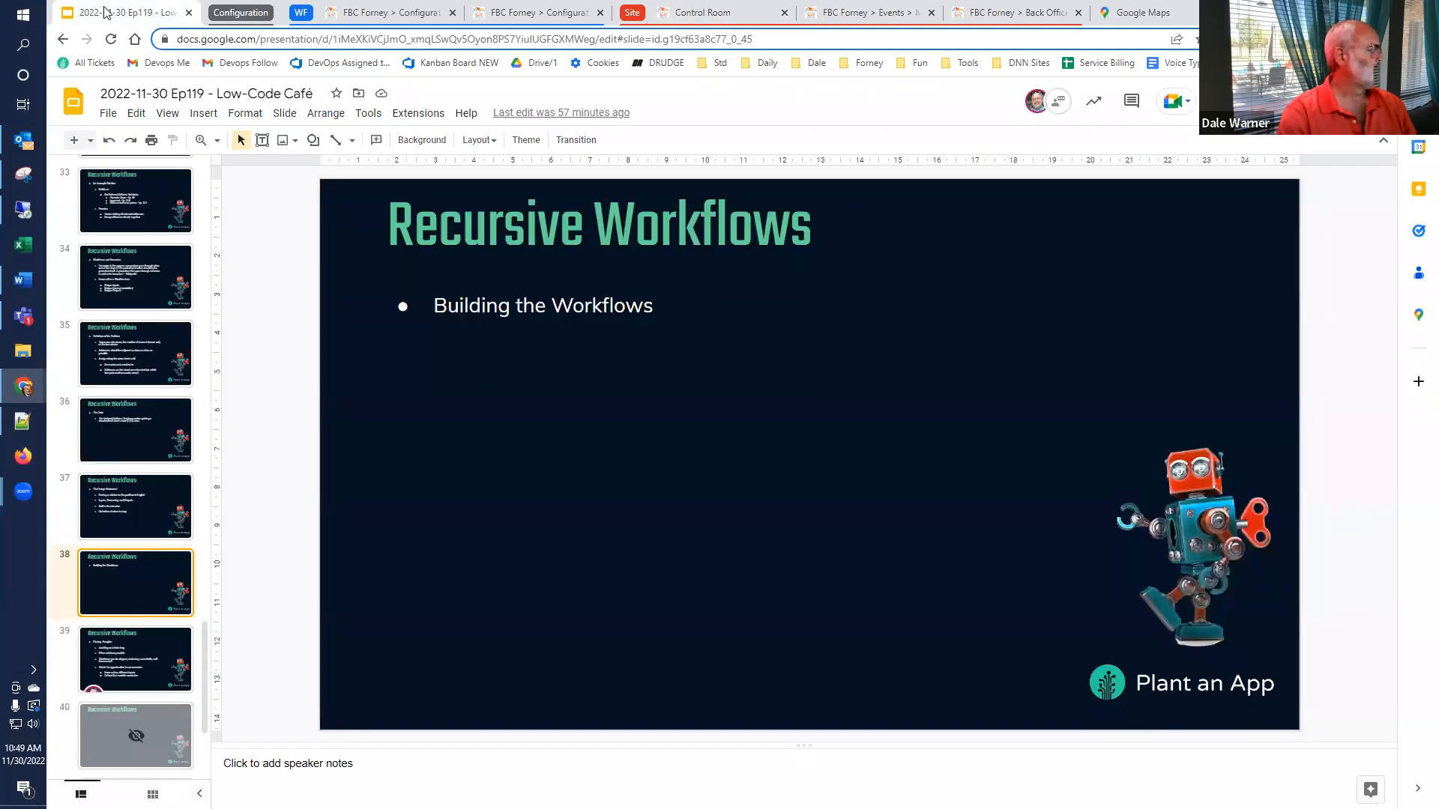